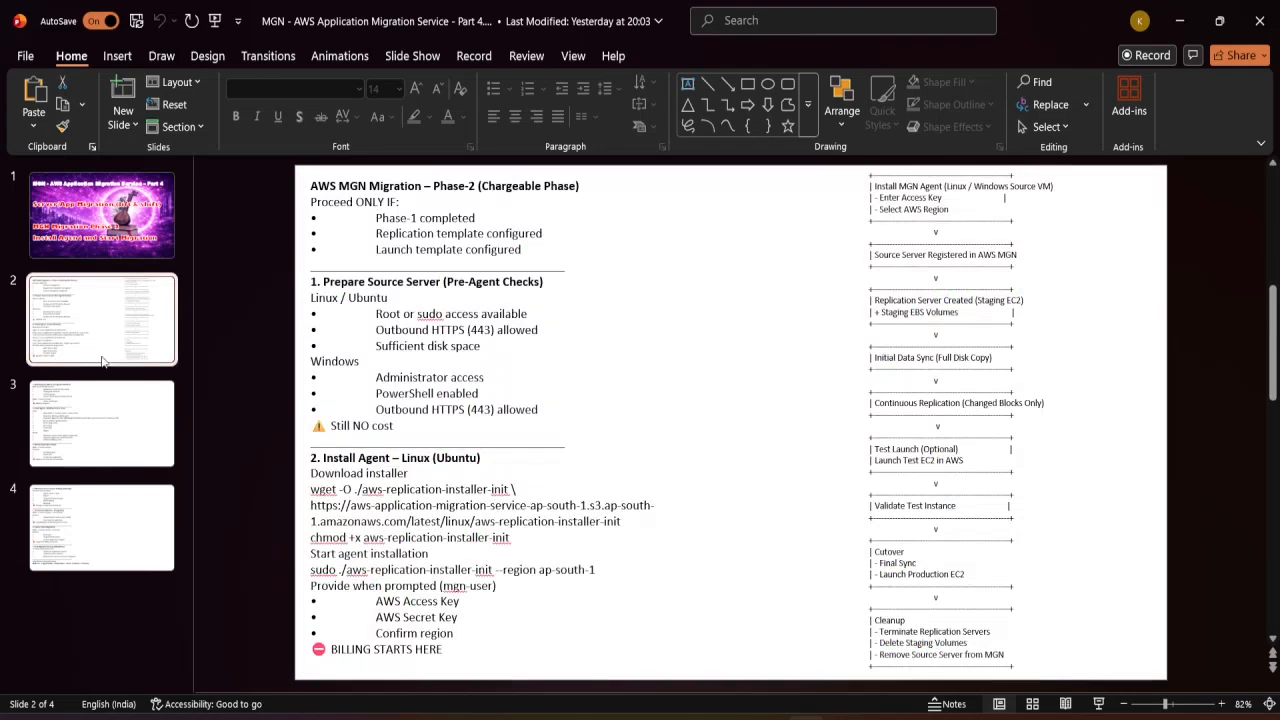
Step: Look through the Phase-2 migration slides on agent installation and return to the title slide
left_click(91, 427)
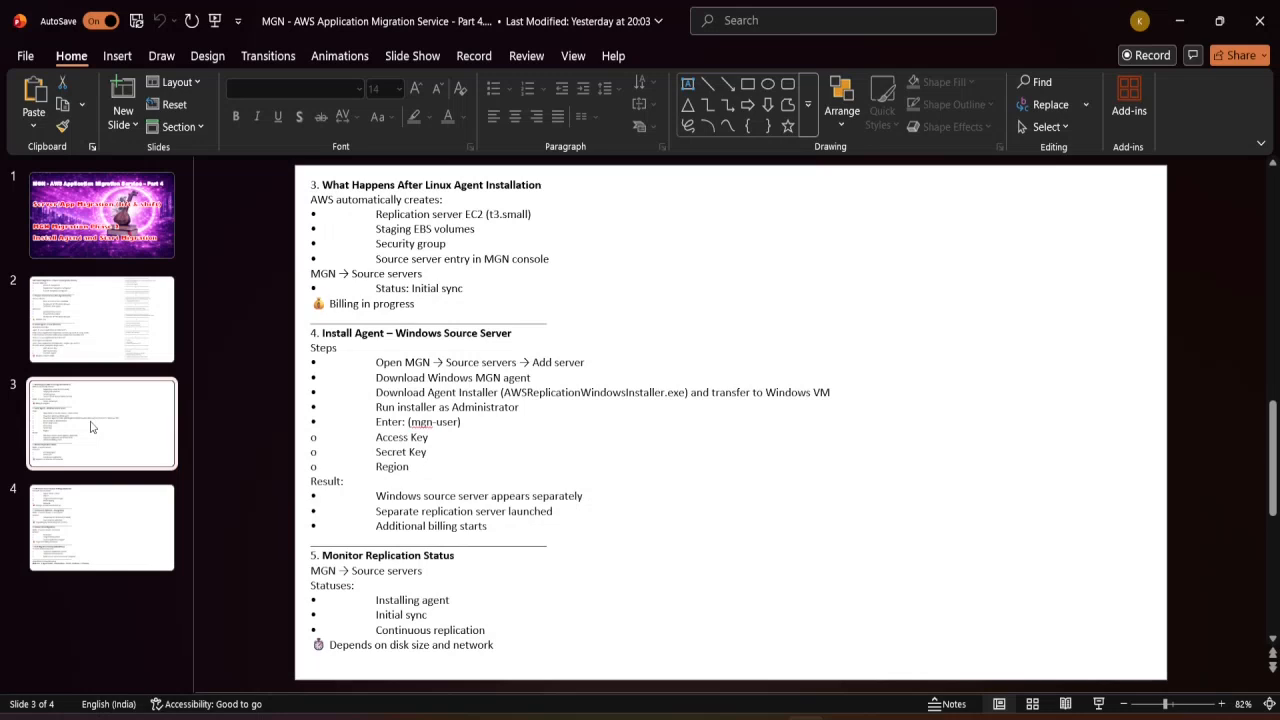
key("Up")
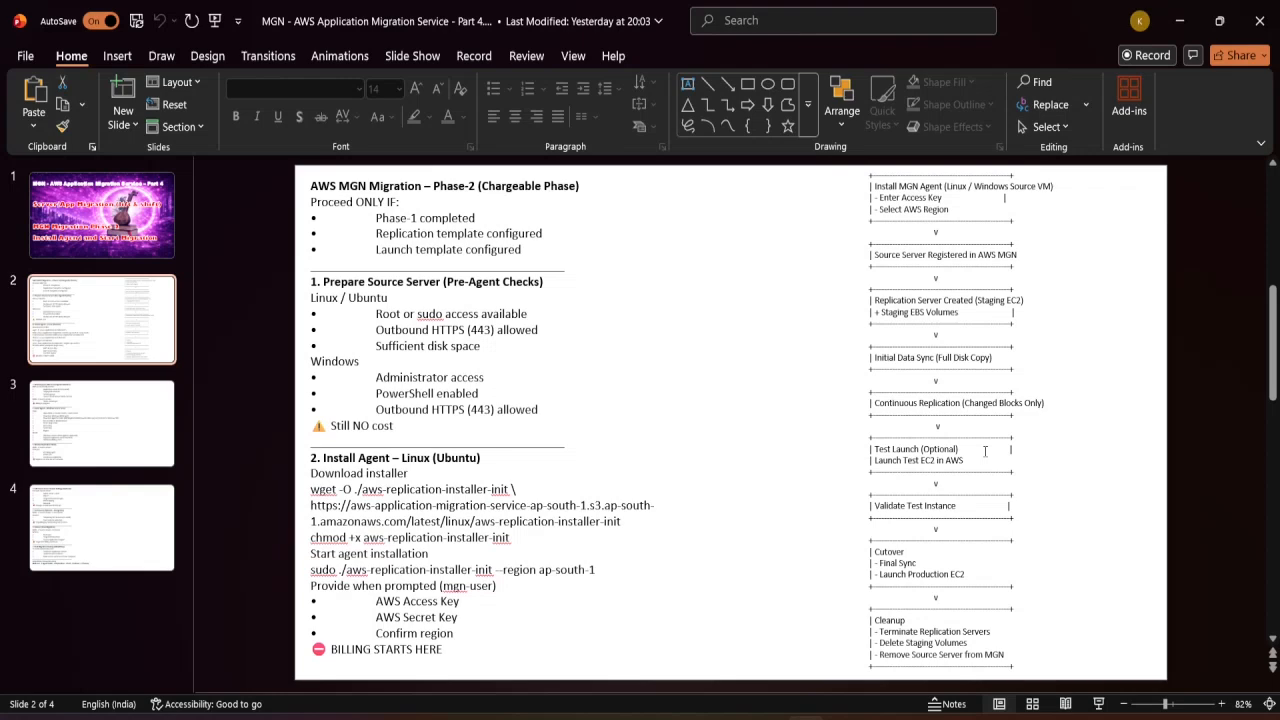
left_click(100, 215)
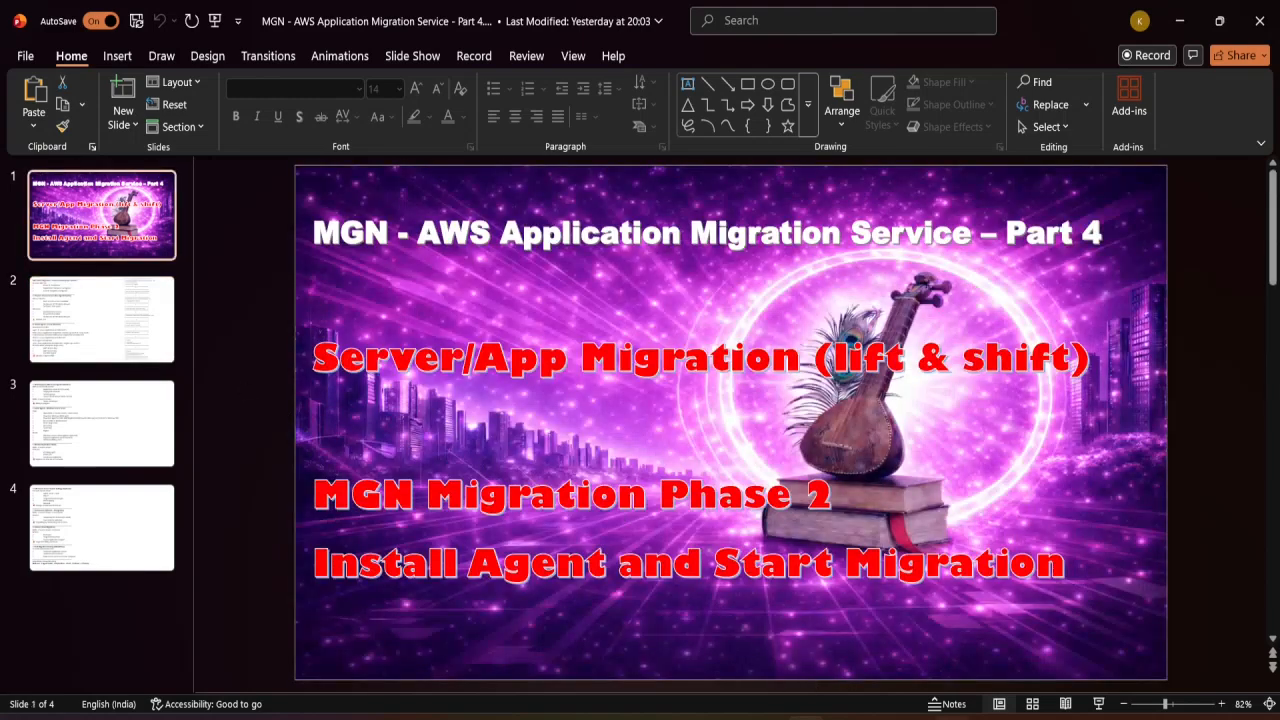
Step: Switch to the AWS Application Migration Service console in the browser and reopen the Add server form from Source servers, with Linux as operating system
mouse_move(930, 714)
left_click(854, 571)
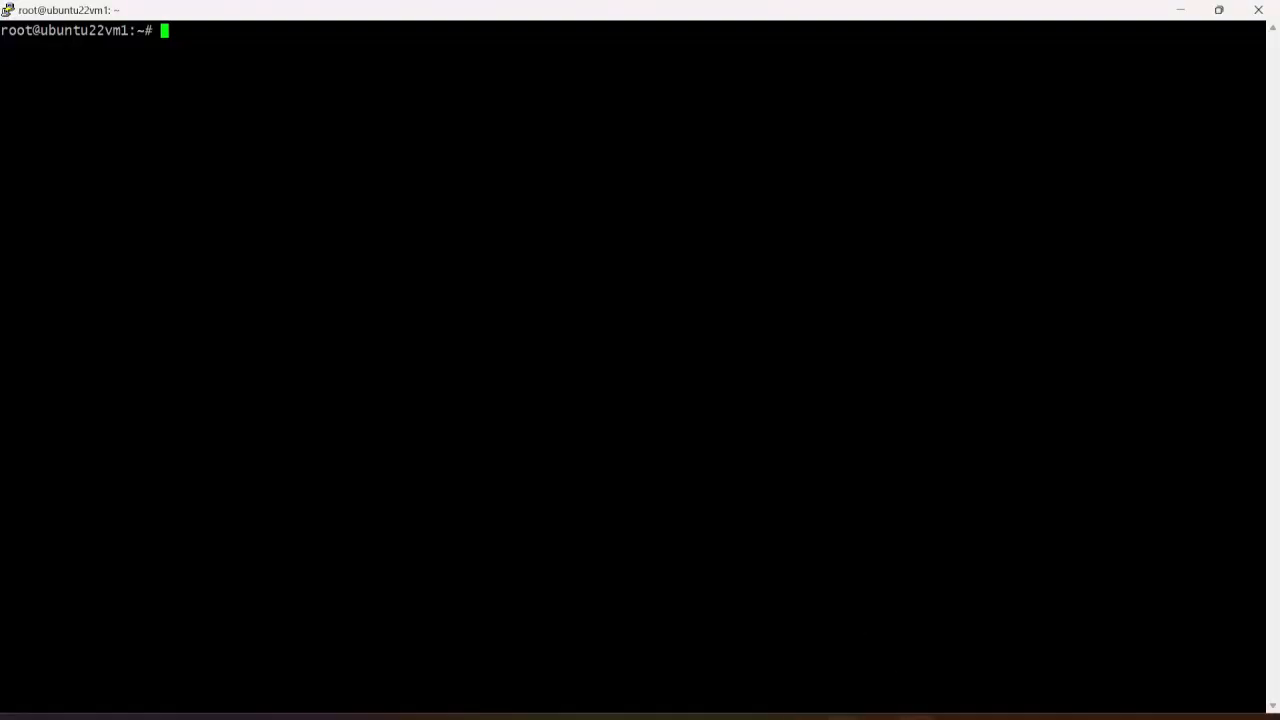
left_click(888, 716)
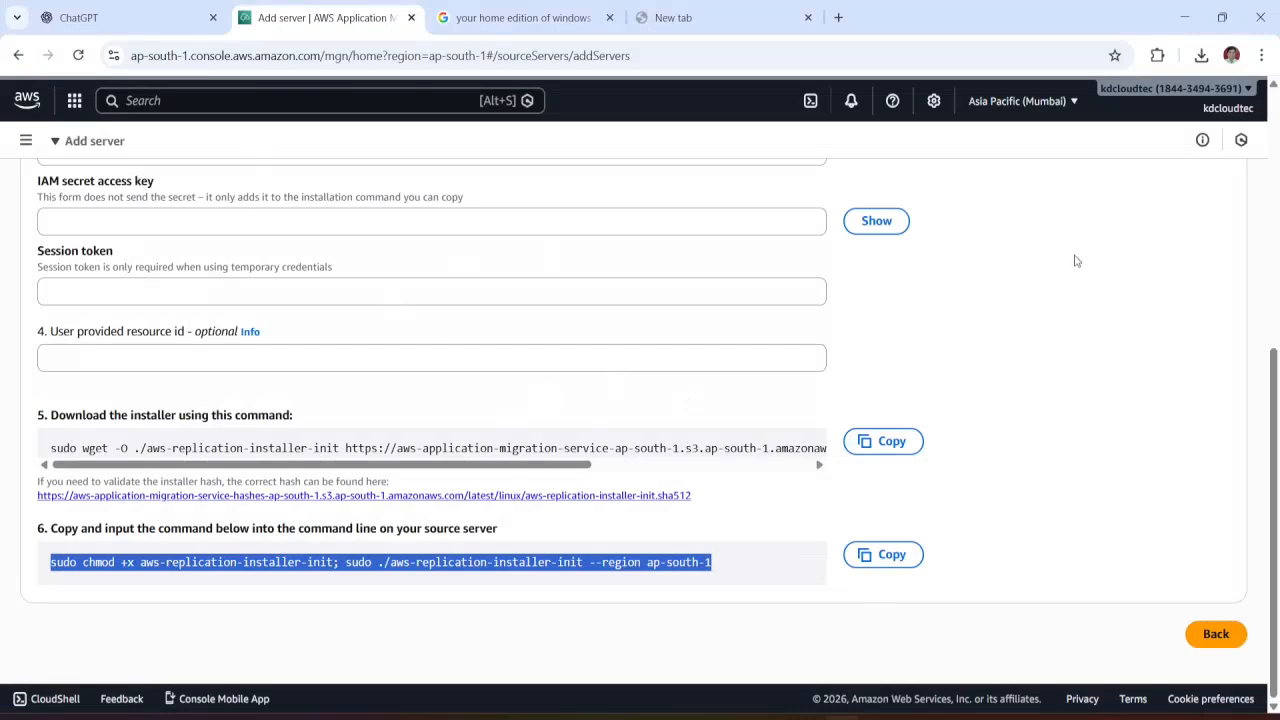
scroll(741, 236, "up", 5)
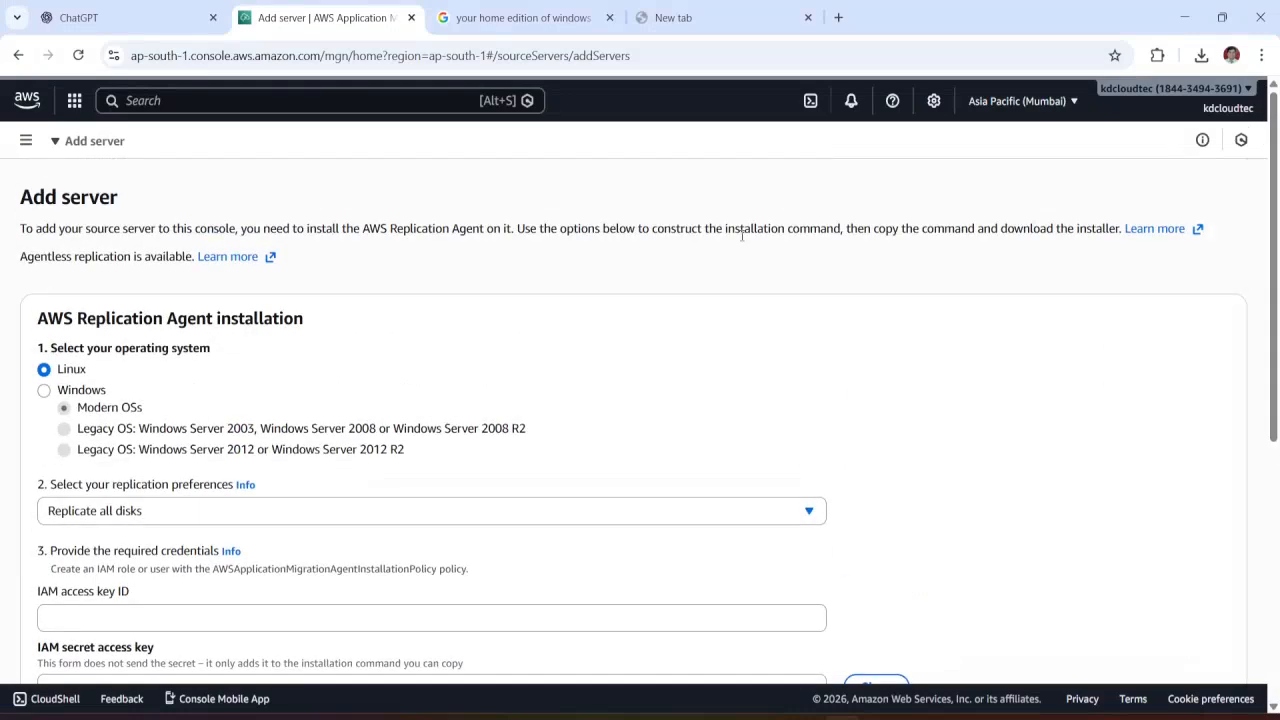
left_click(18, 55)
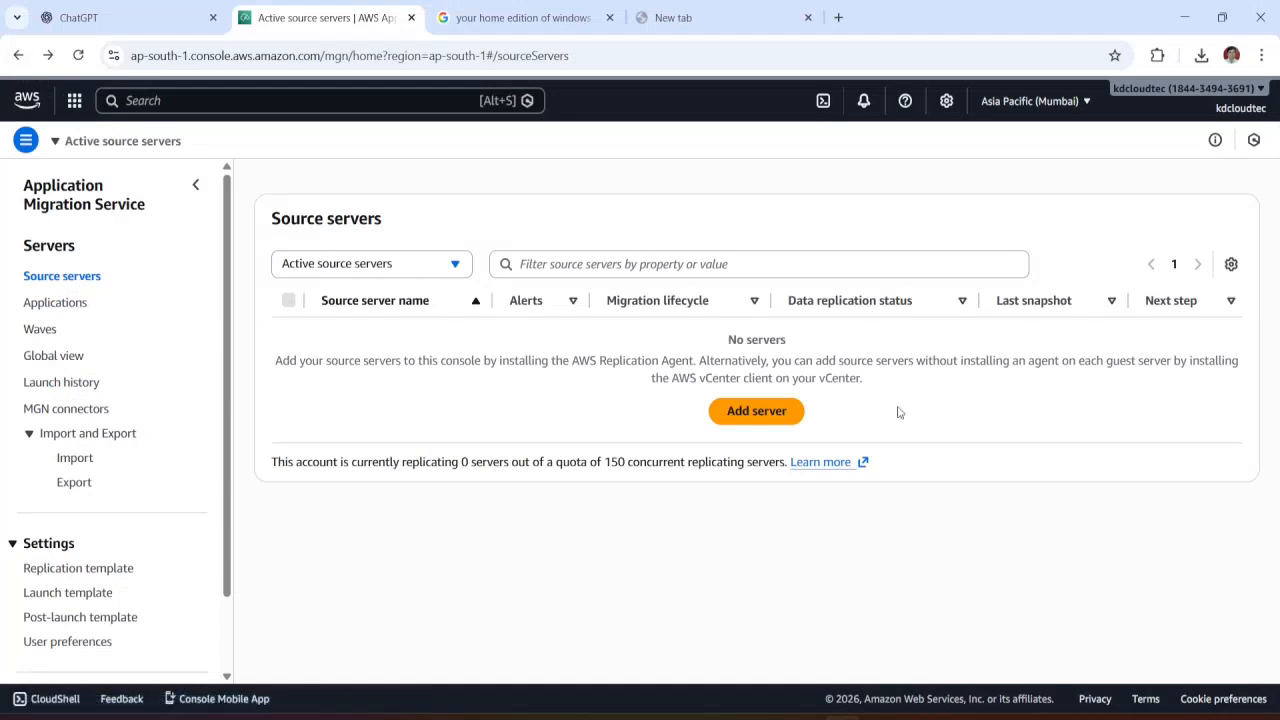
left_click(777, 418)
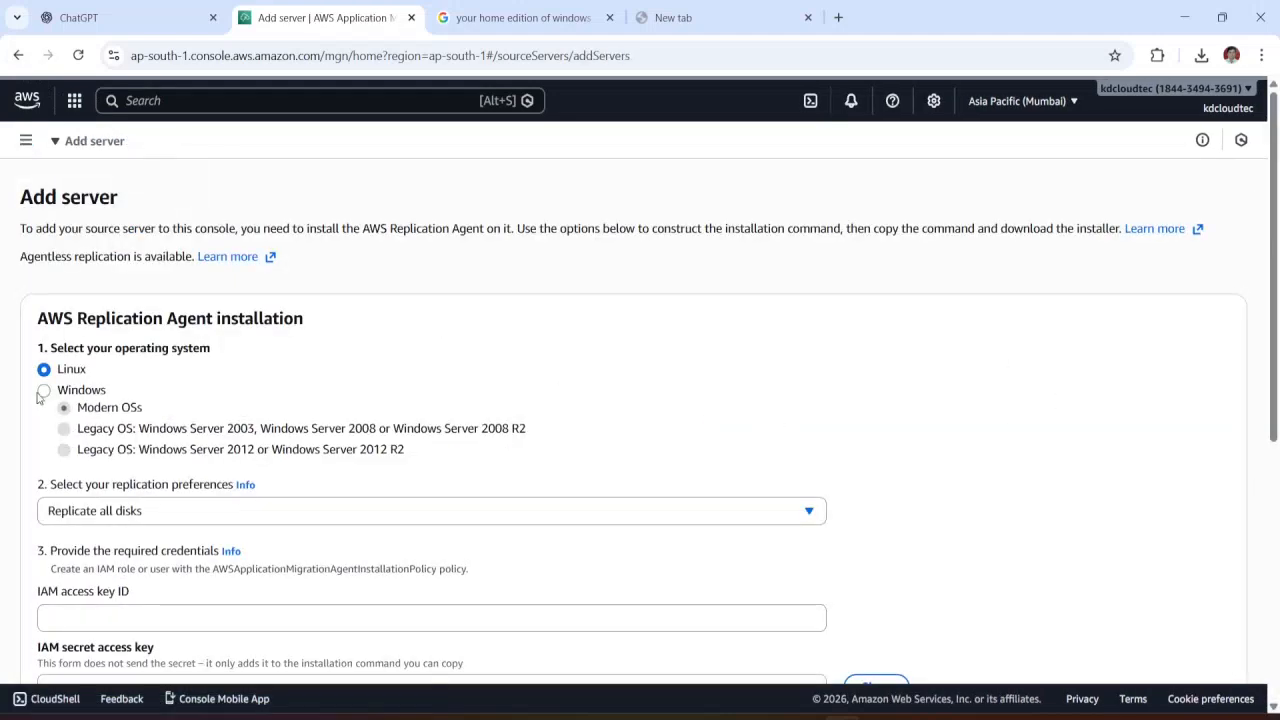
left_click(44, 390)
left_click(44, 369)
Step: Copy the wget command that downloads aws-replication-installer-init and run it in the root terminal of ubuntu22vm1
scroll(1275, 338, "down", 5)
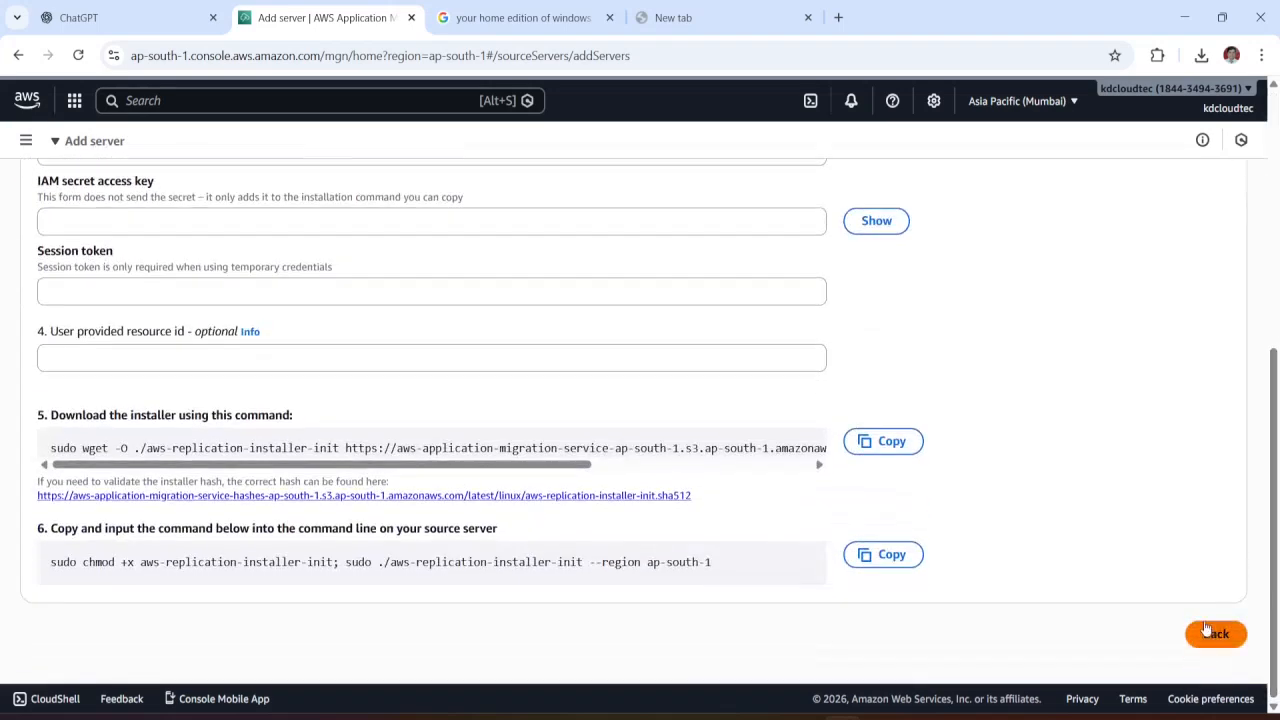
left_click(917, 447)
key("alt+Tab")
right_click(688, 395)
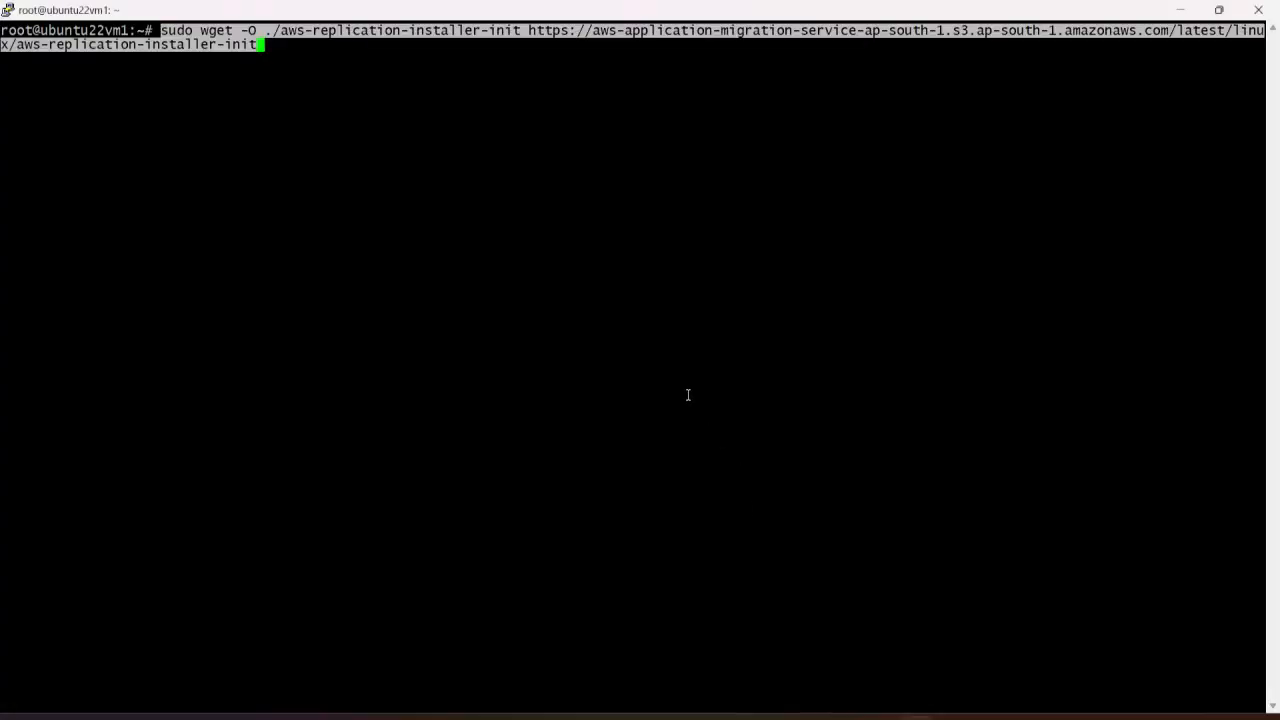
key("Return")
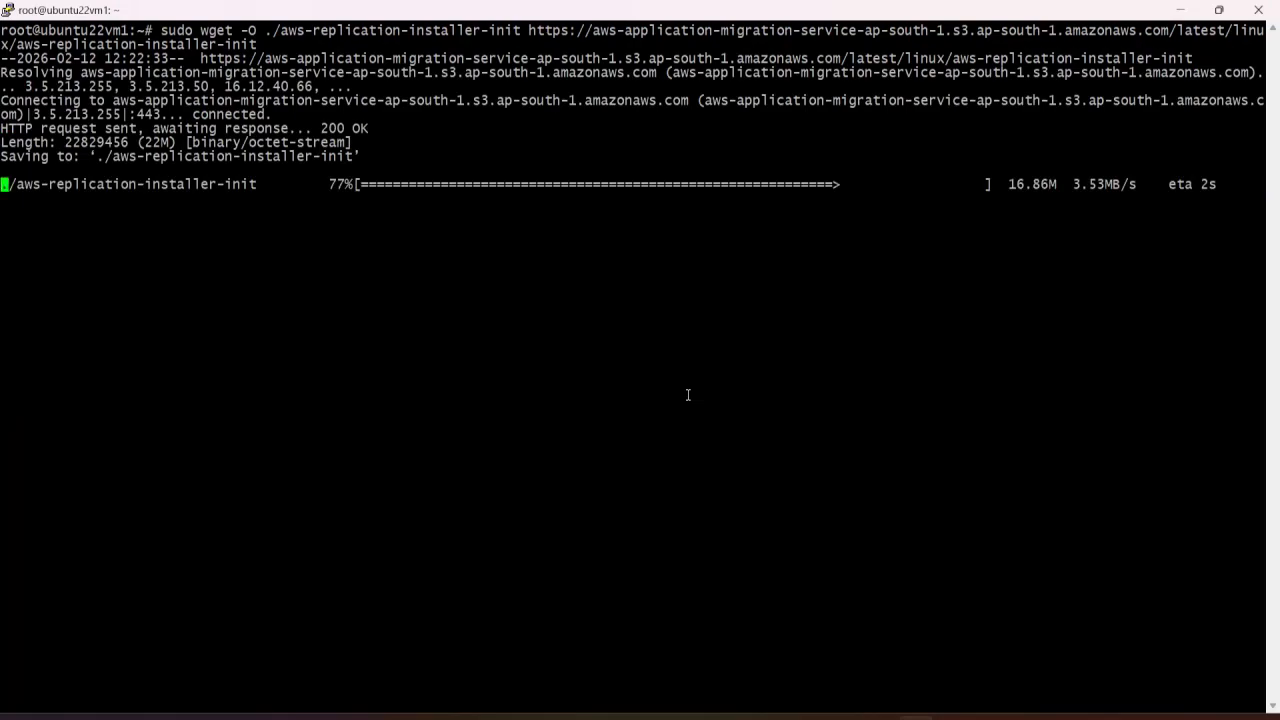
Step: Copy the chmod and installer command for region ap-south-1 from the Add server form and run it in the ubuntu22vm1 terminal
key("alt+Tab")
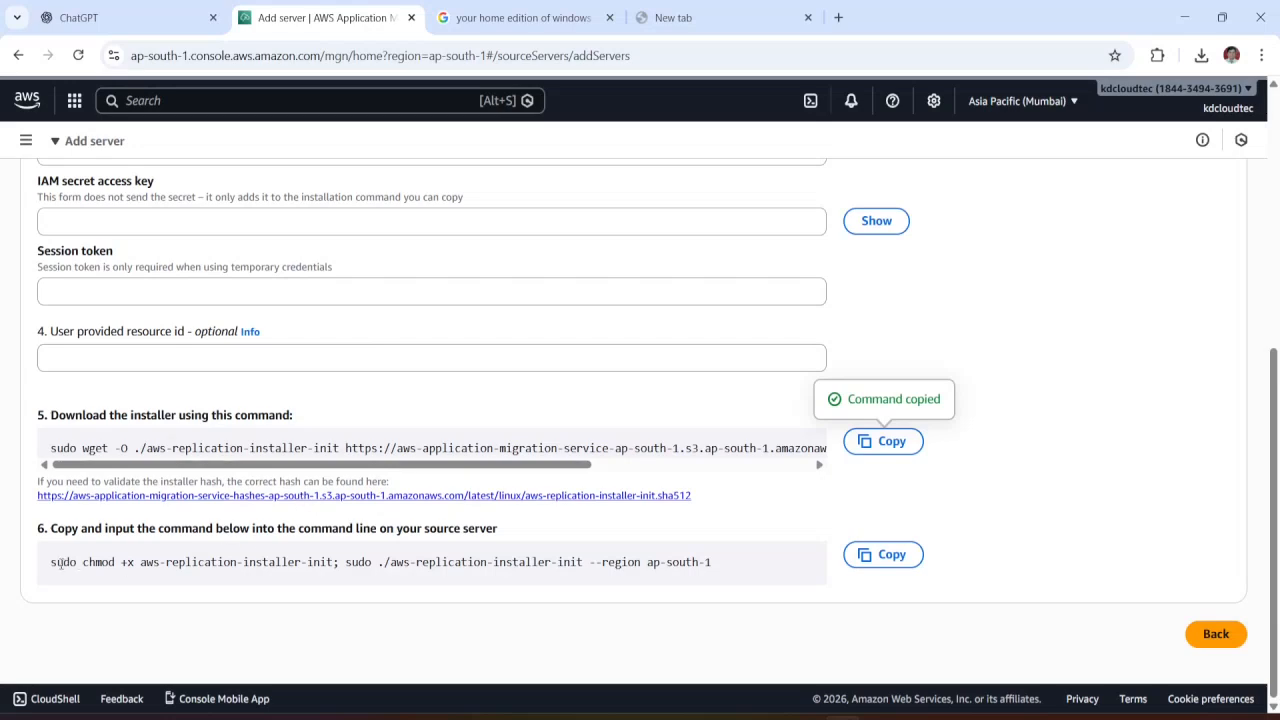
left_click(908, 555)
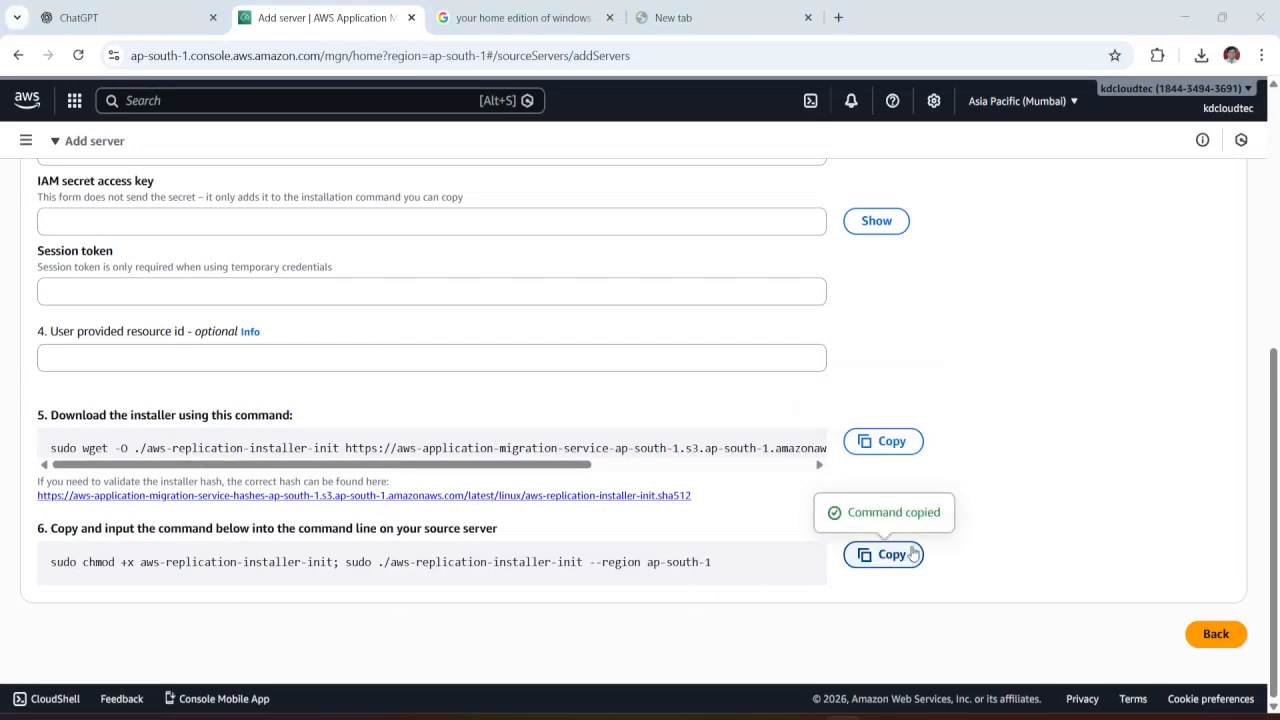
key("alt+Tab")
right_click(623, 417)
key("Return")
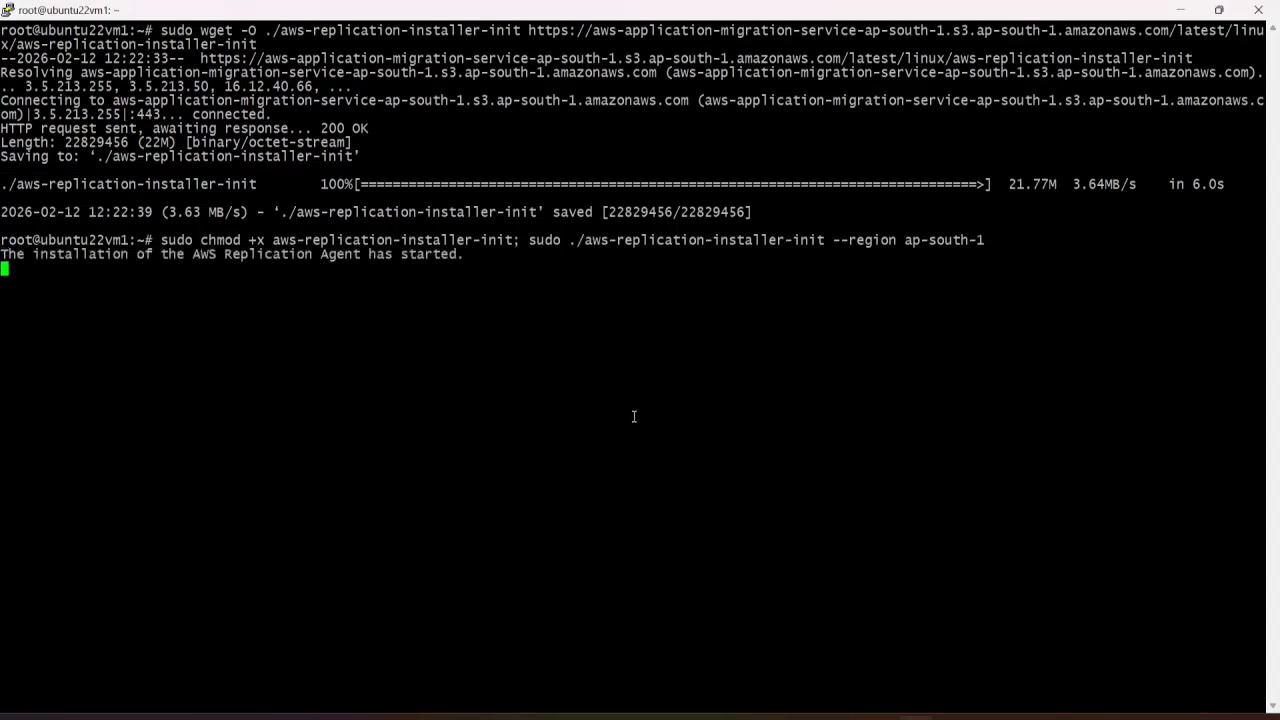
Step: Switch to File Explorer and open mgn-user_credentials.csv from the Downloads folder in Excel
left_click(577, 714)
left_click(466, 660)
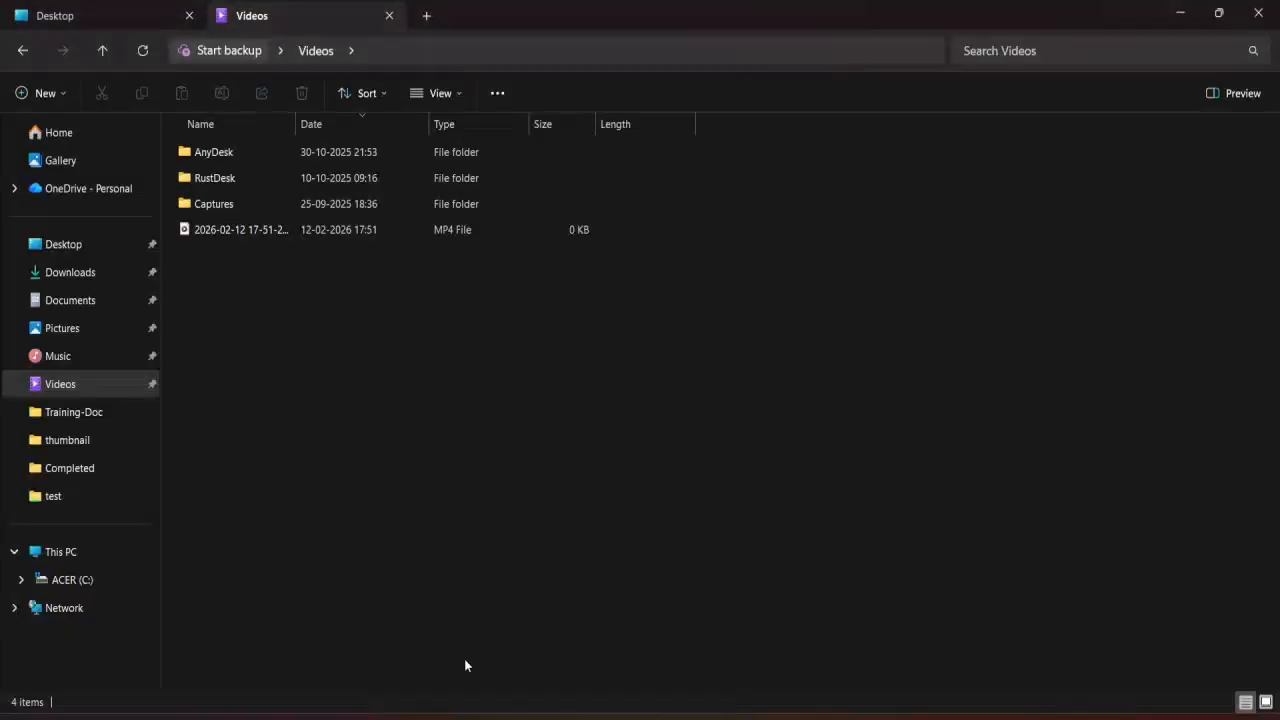
left_click(72, 274)
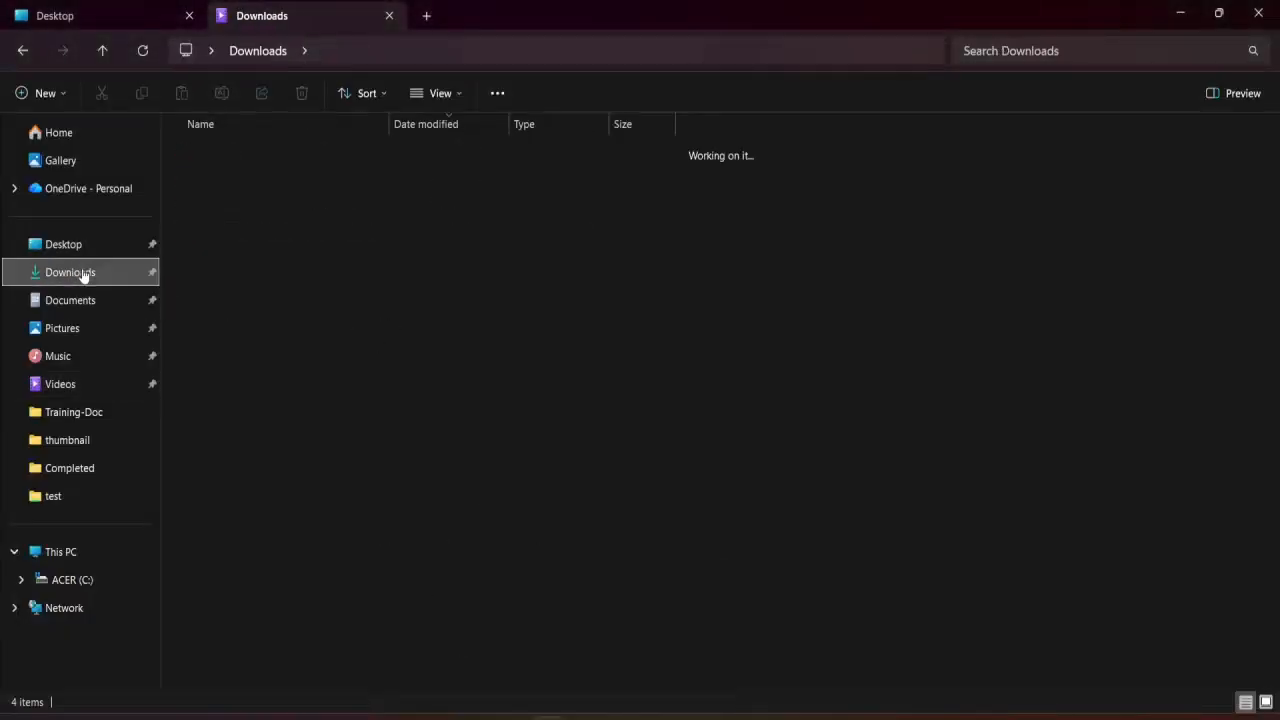
left_click(238, 176)
right_click(238, 176)
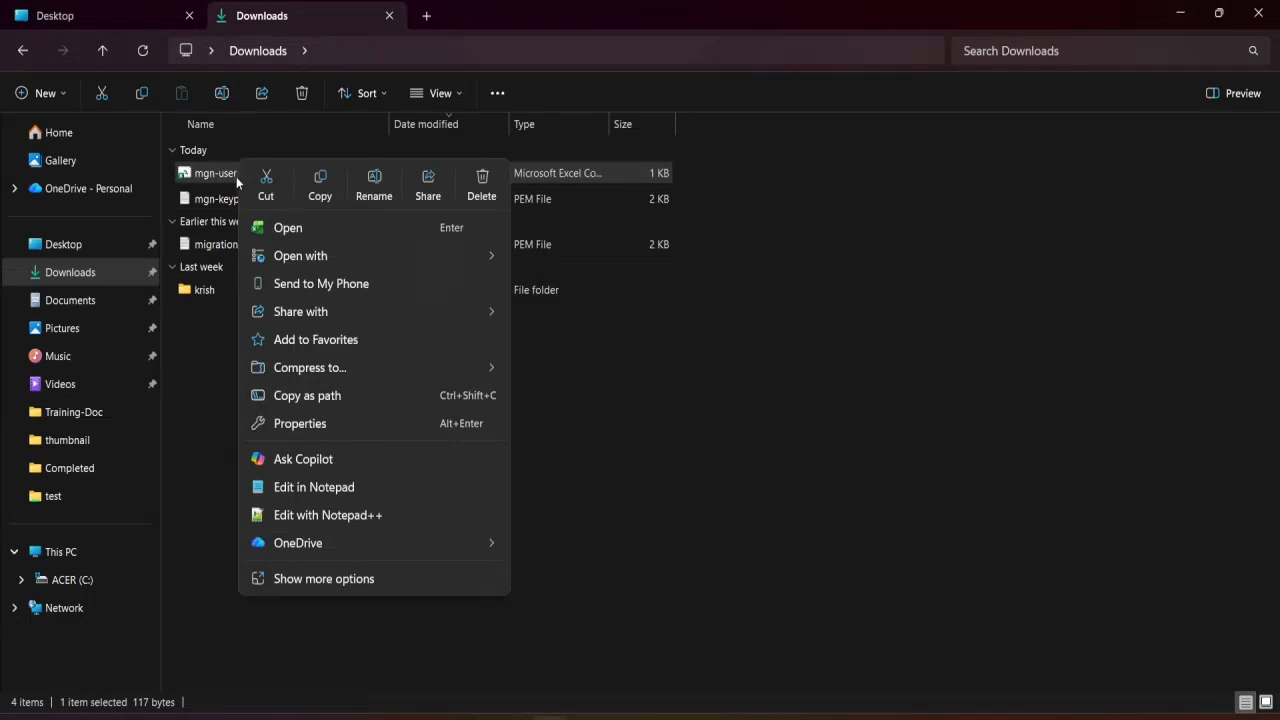
left_click(289, 230)
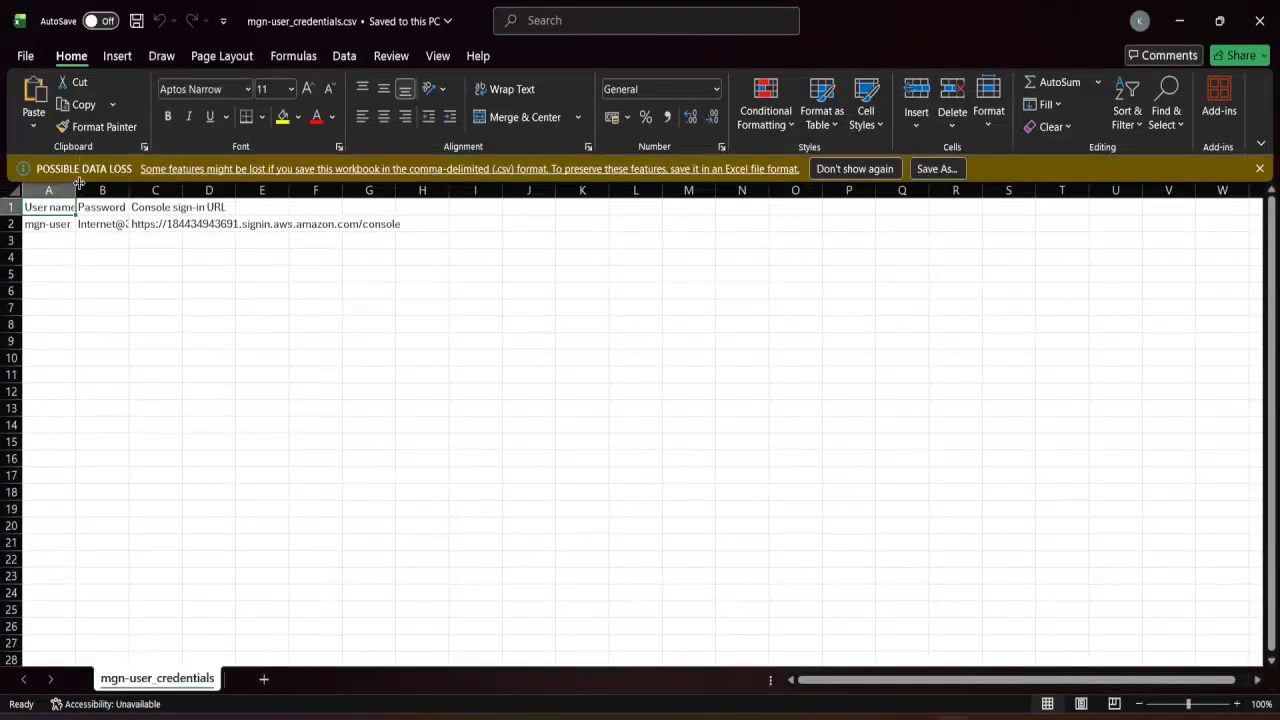
Step: Fit the user name and password columns to their contents to check the credentials, and close the file without saving
double_click(74, 188)
double_click(133, 190)
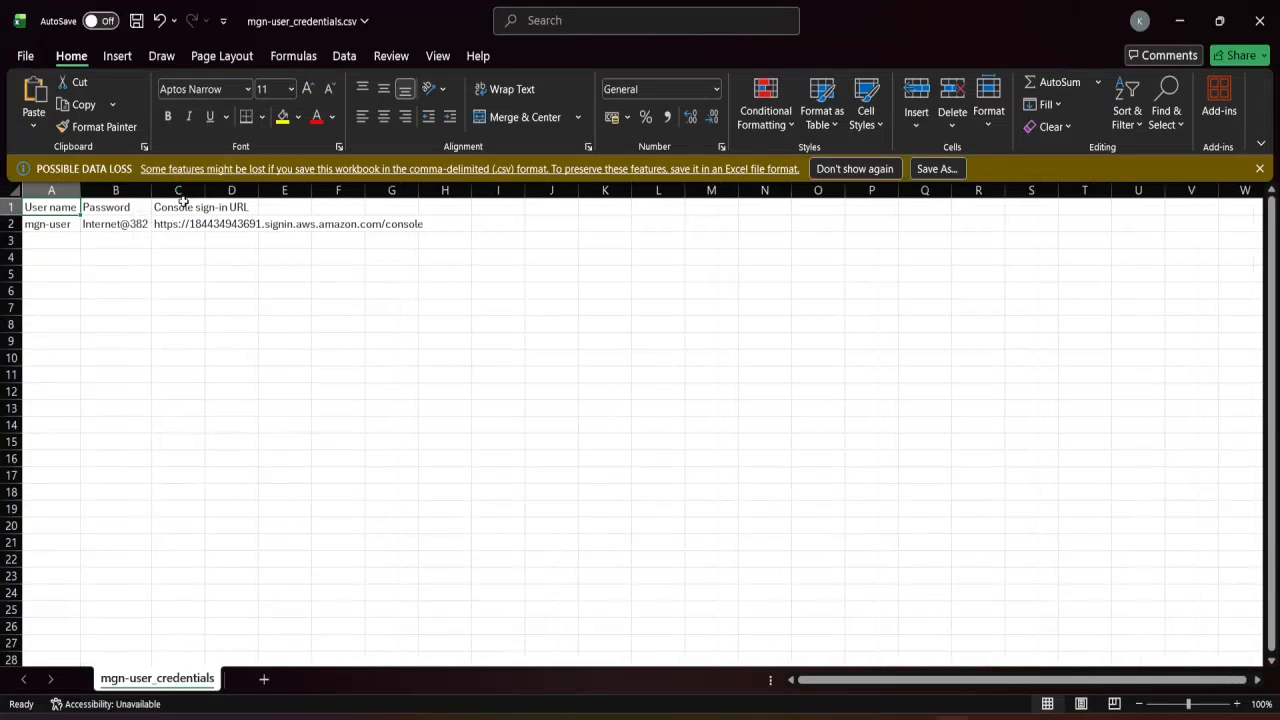
left_click(1265, 16)
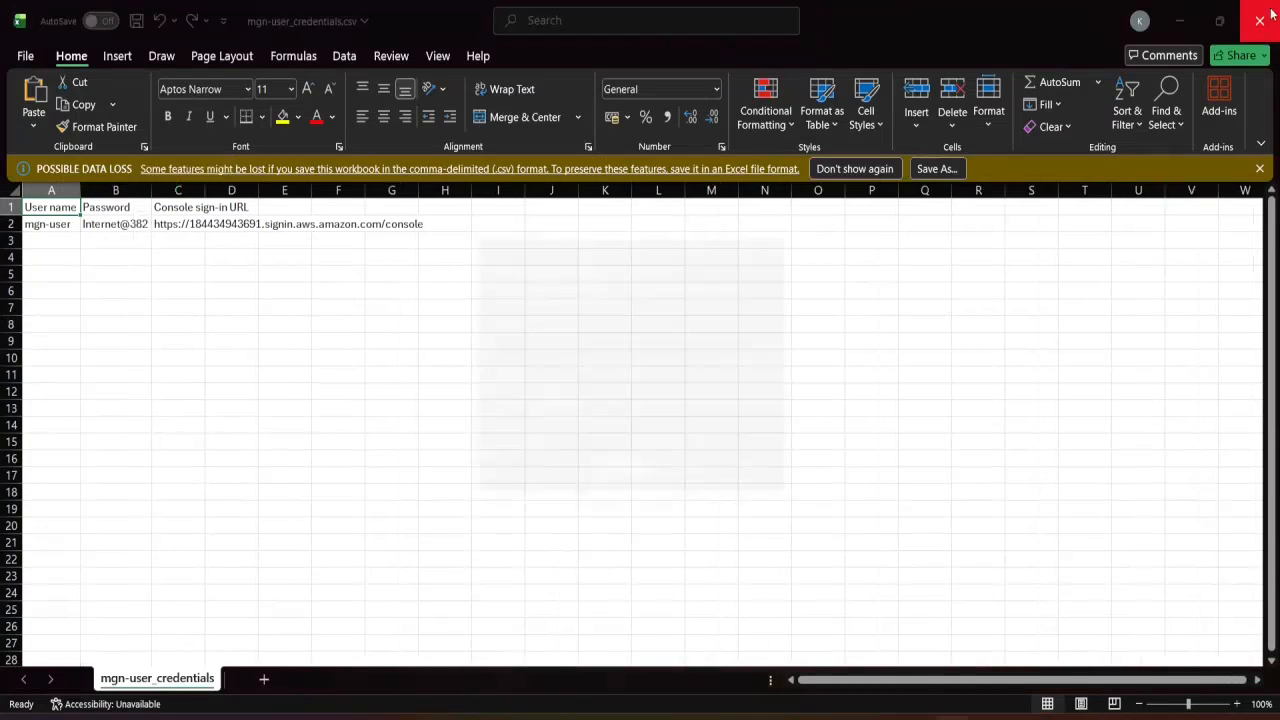
left_click(693, 494)
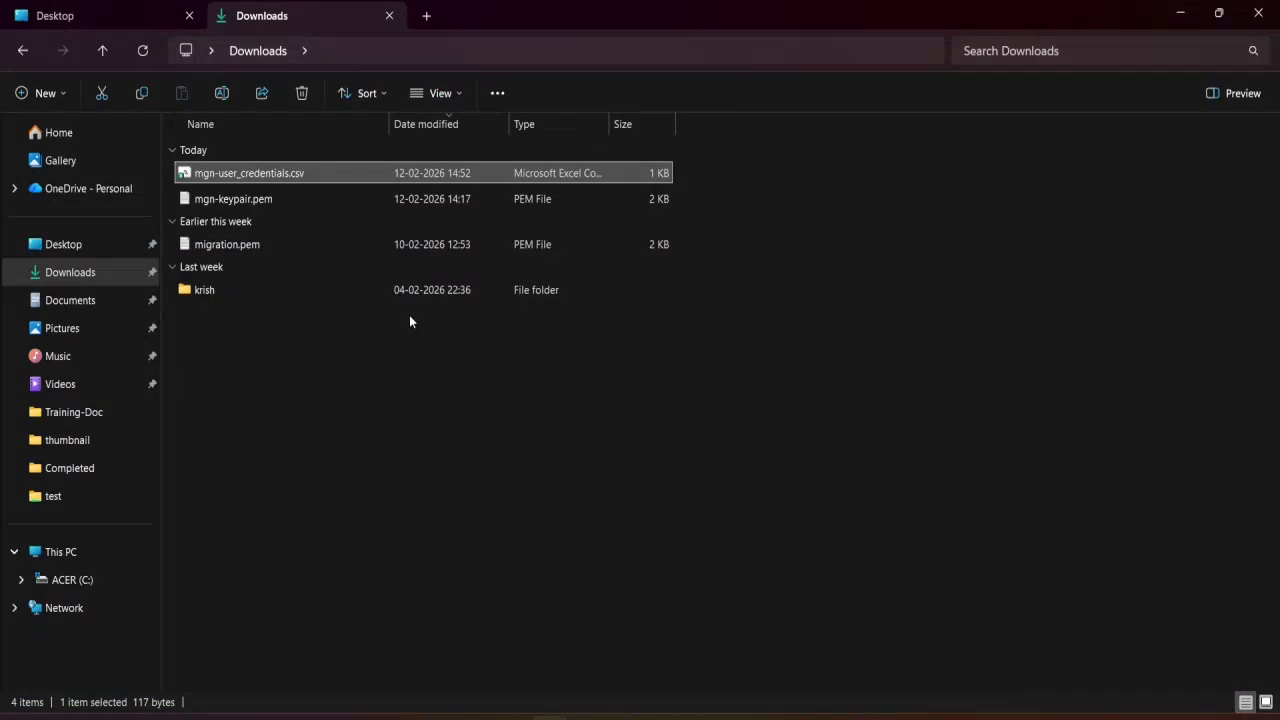
Step: Switch to the AWS console in the browser, find the IAM service and open the details of mgn-user from the Users list
mouse_move(806, 712)
left_click(805, 640)
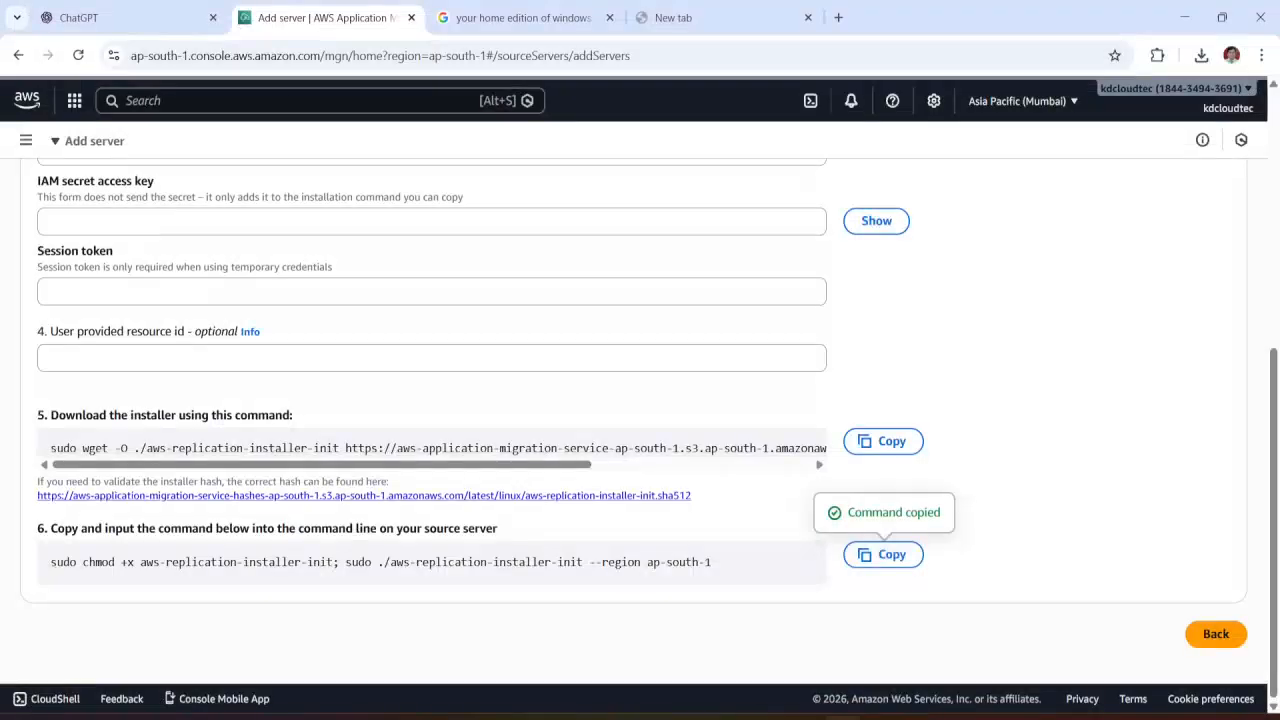
left_click(235, 101)
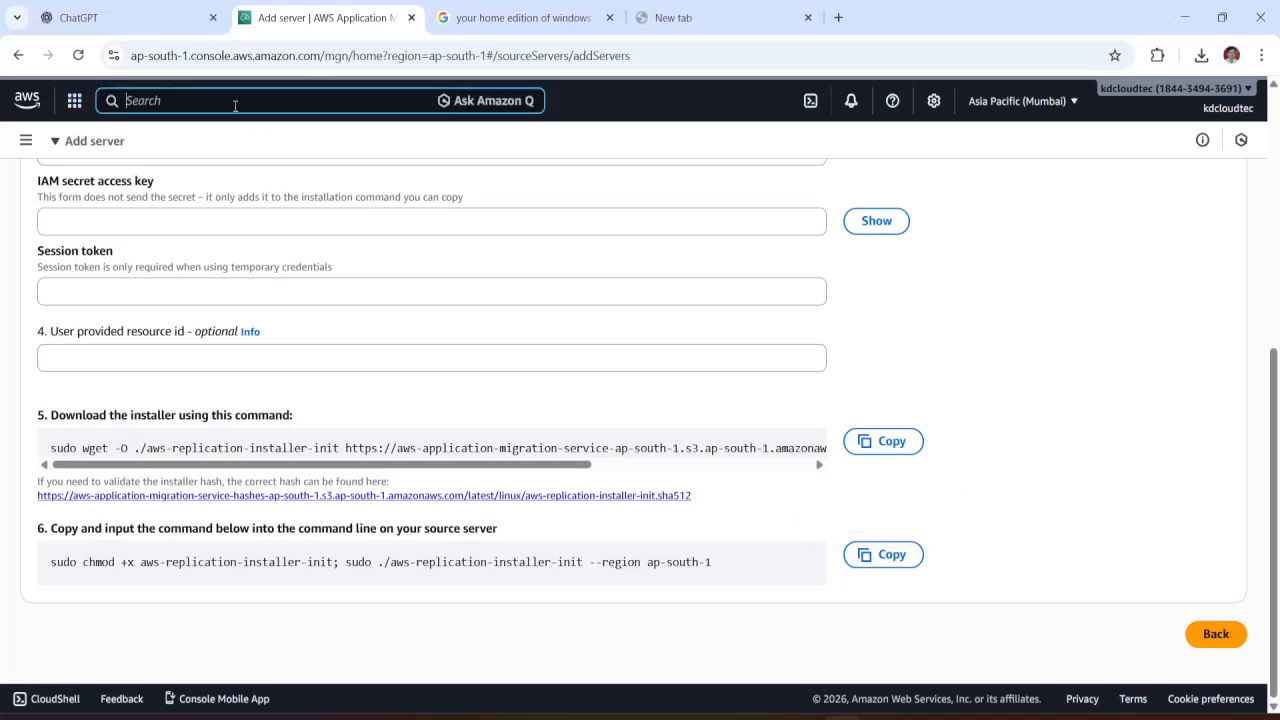
type("IAM")
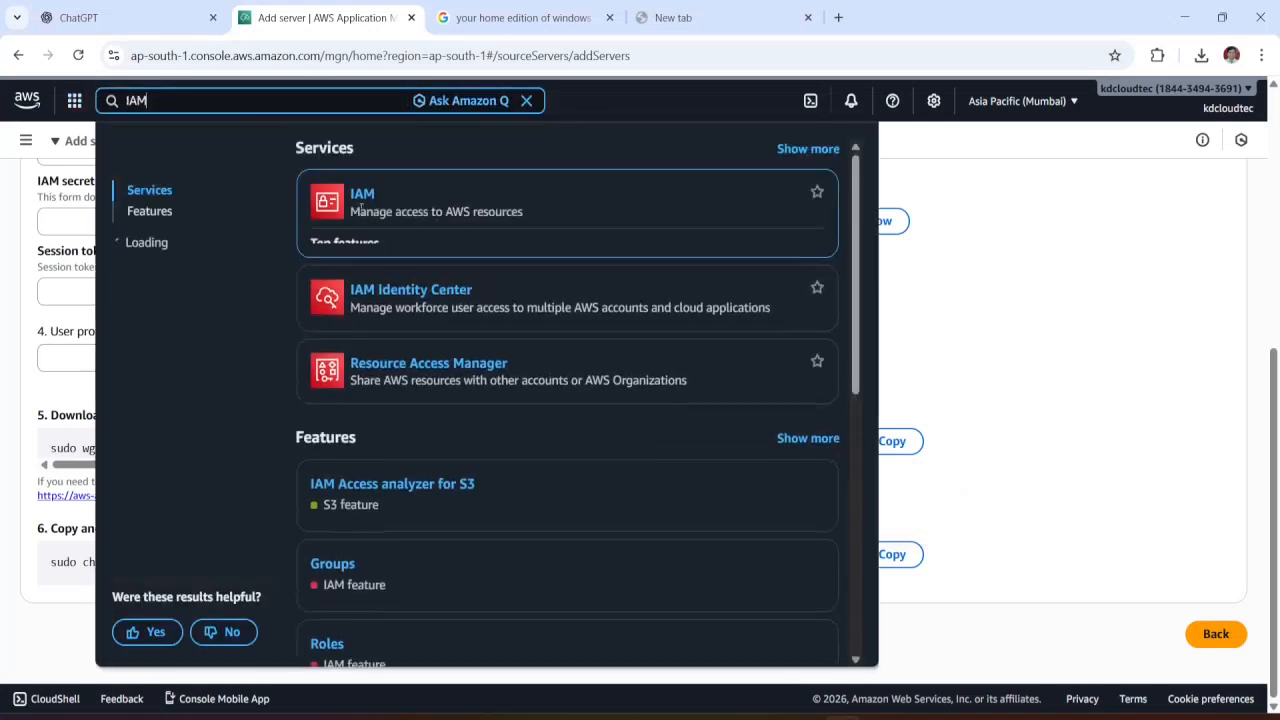
left_click(358, 205)
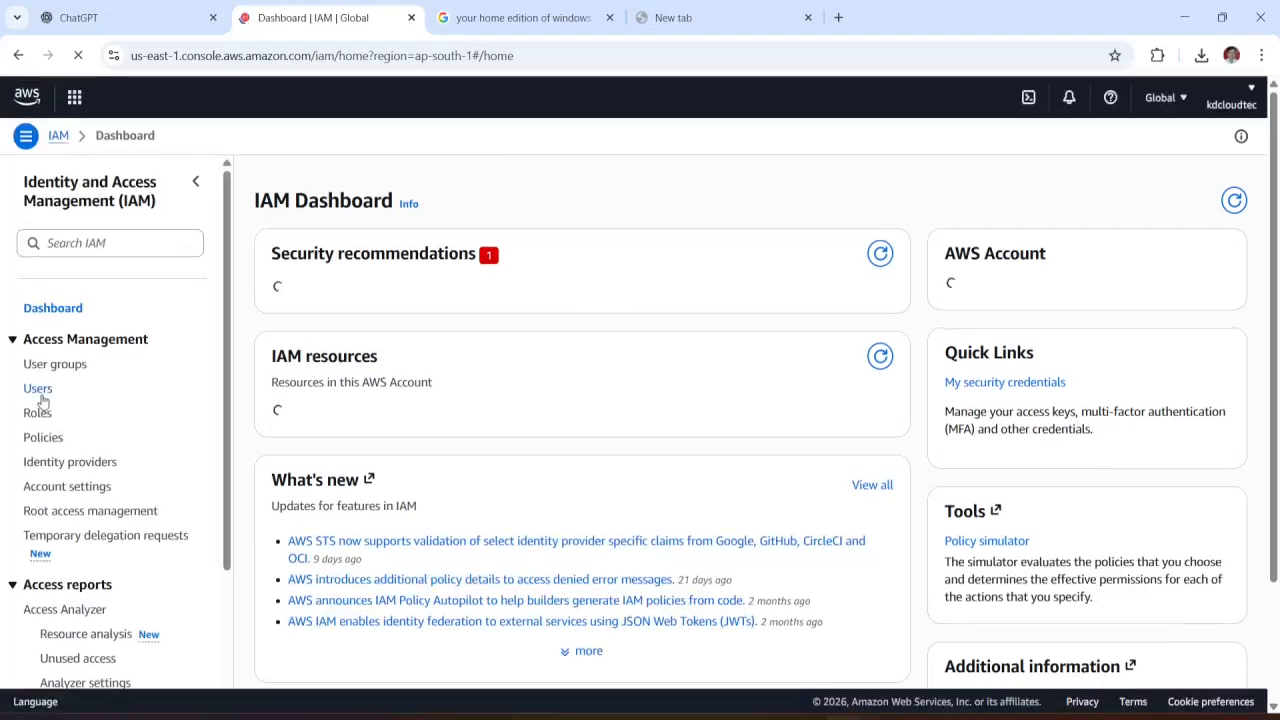
left_click(40, 391)
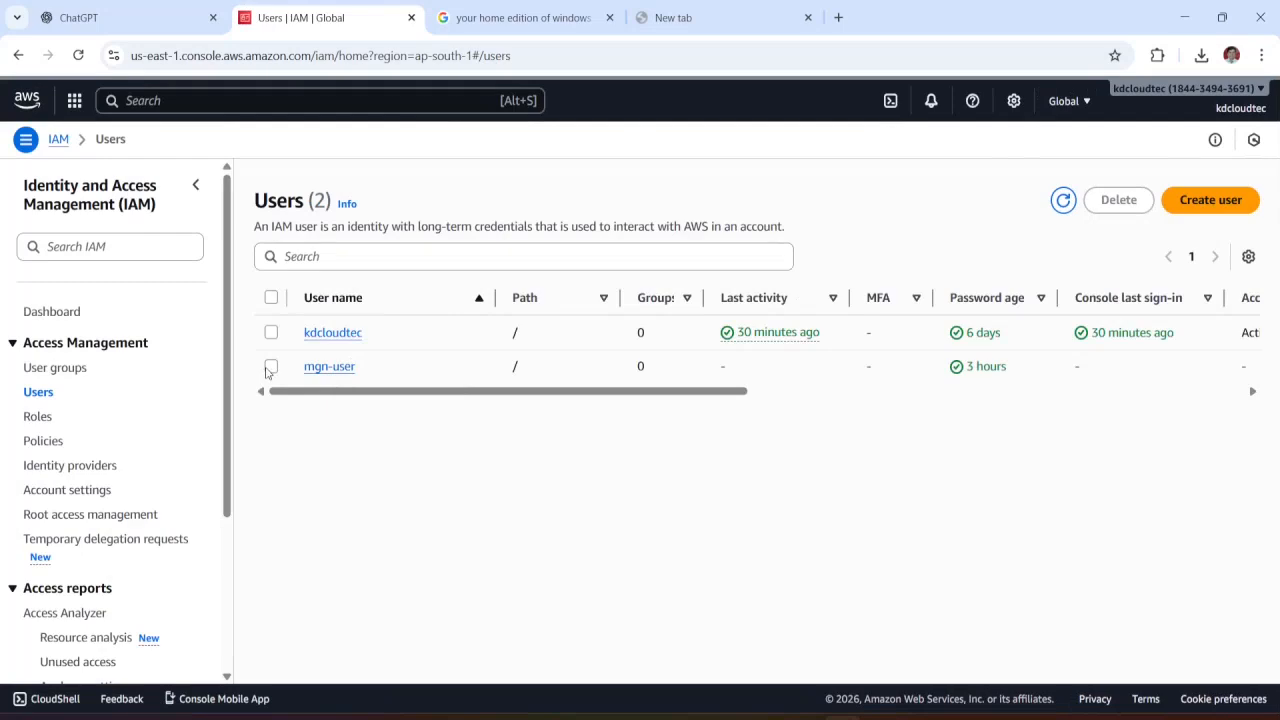
left_click(270, 368)
left_click(338, 368)
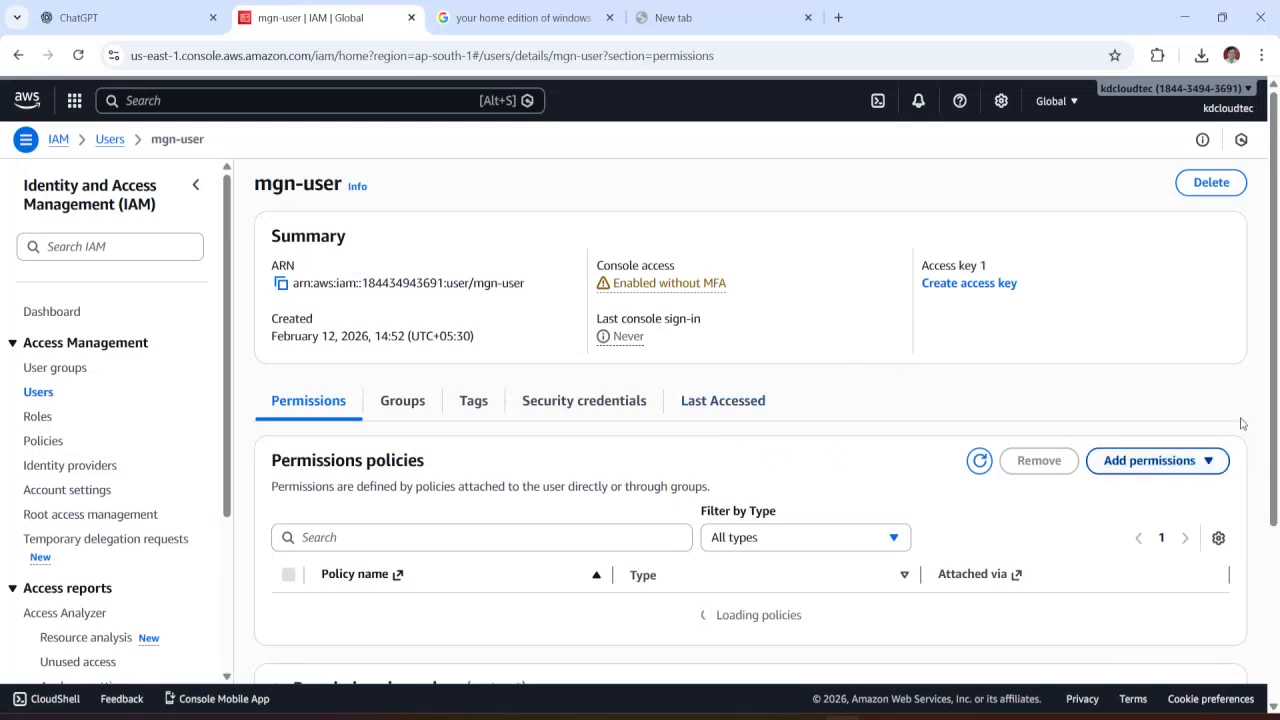
Step: Review the permissions policies and security credentials of mgn-user
left_click_drag(1272, 357, 1267, 305)
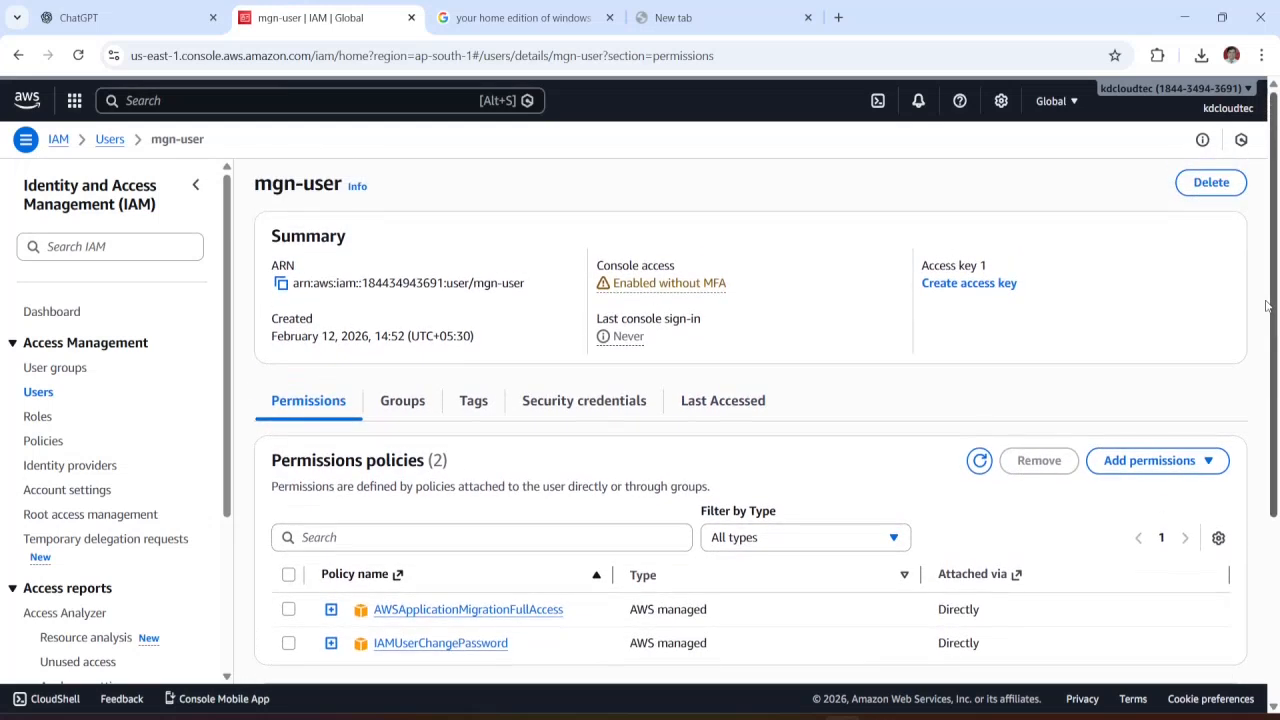
left_click(592, 412)
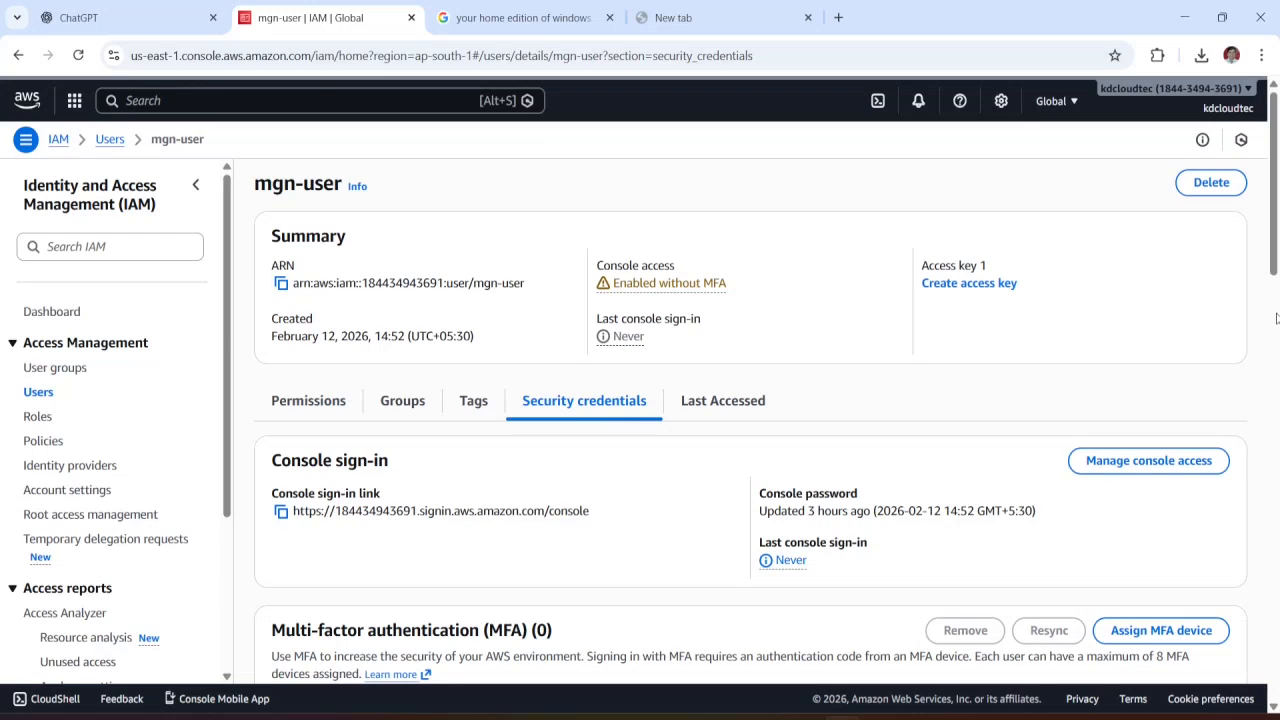
mouse_move(1273, 257)
left_mouse_down()
mouse_move(1273, 320)
mouse_move(1273, 251)
left_mouse_up()
Step: Create an access key for mgn-user with the Command Line Interface (CLI) use case and no description tag, and download its .csv file
left_click(945, 285)
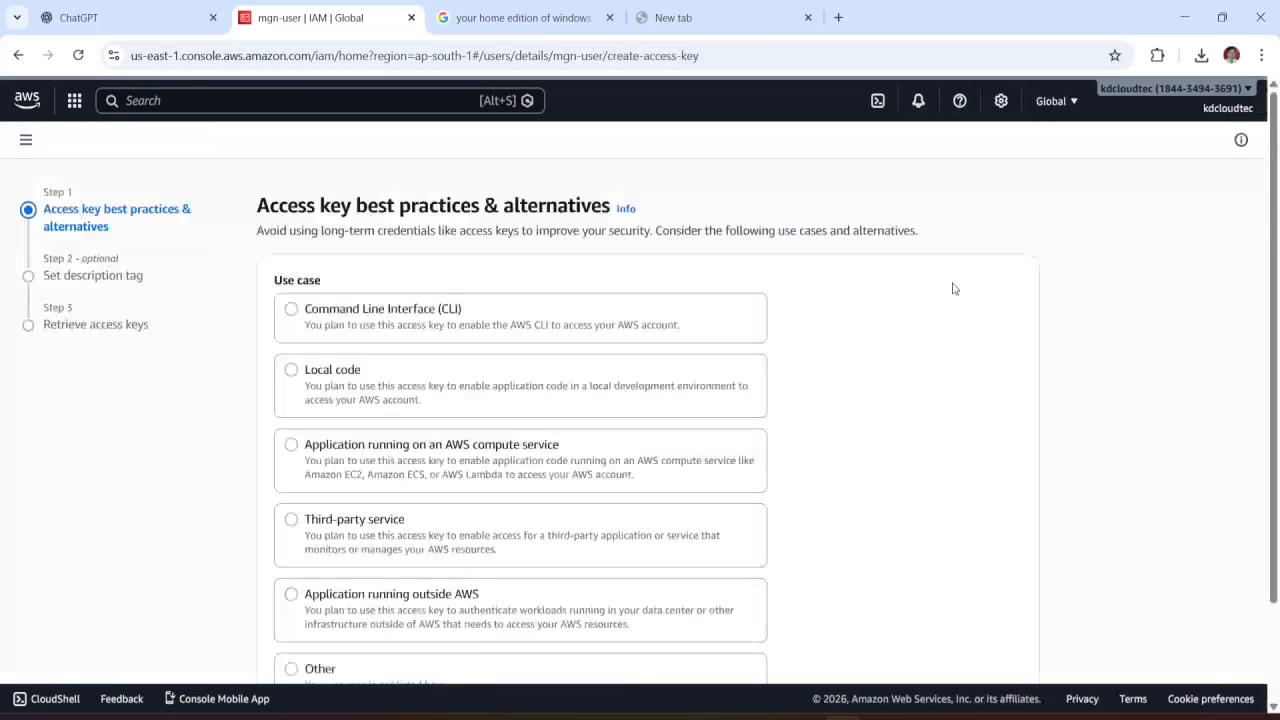
left_click(289, 312)
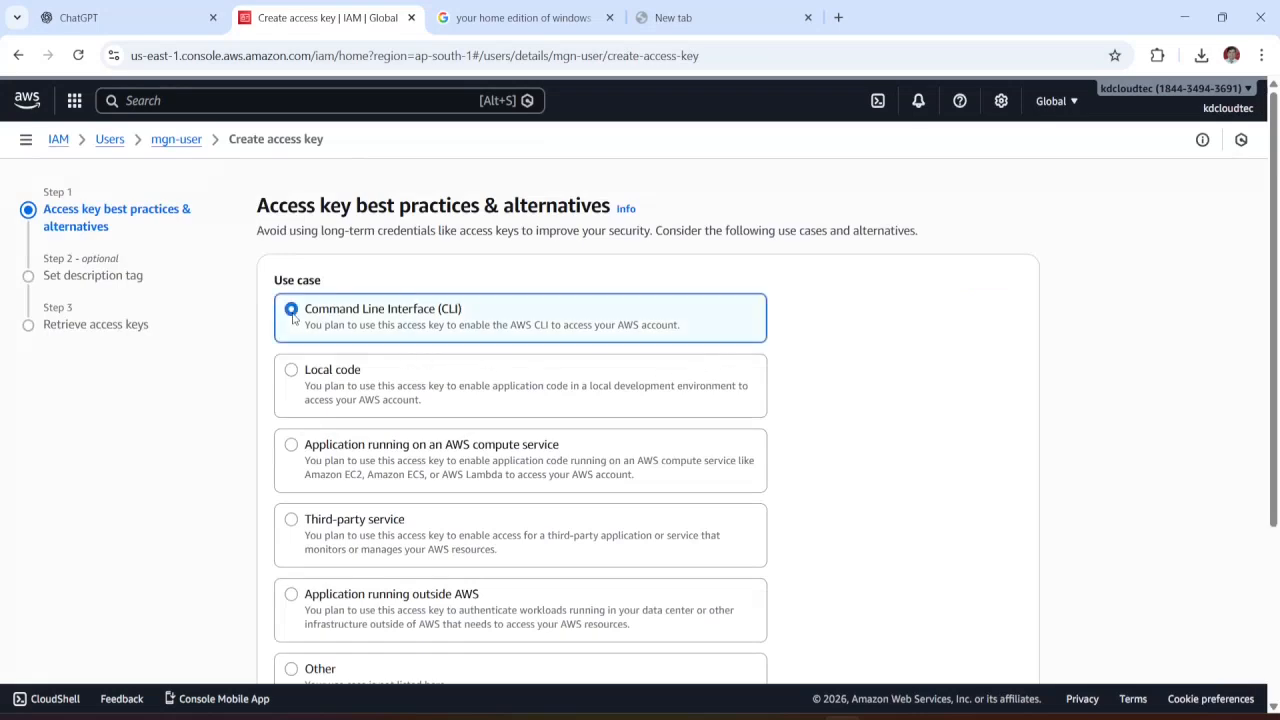
left_click_drag(1275, 392, 1236, 642)
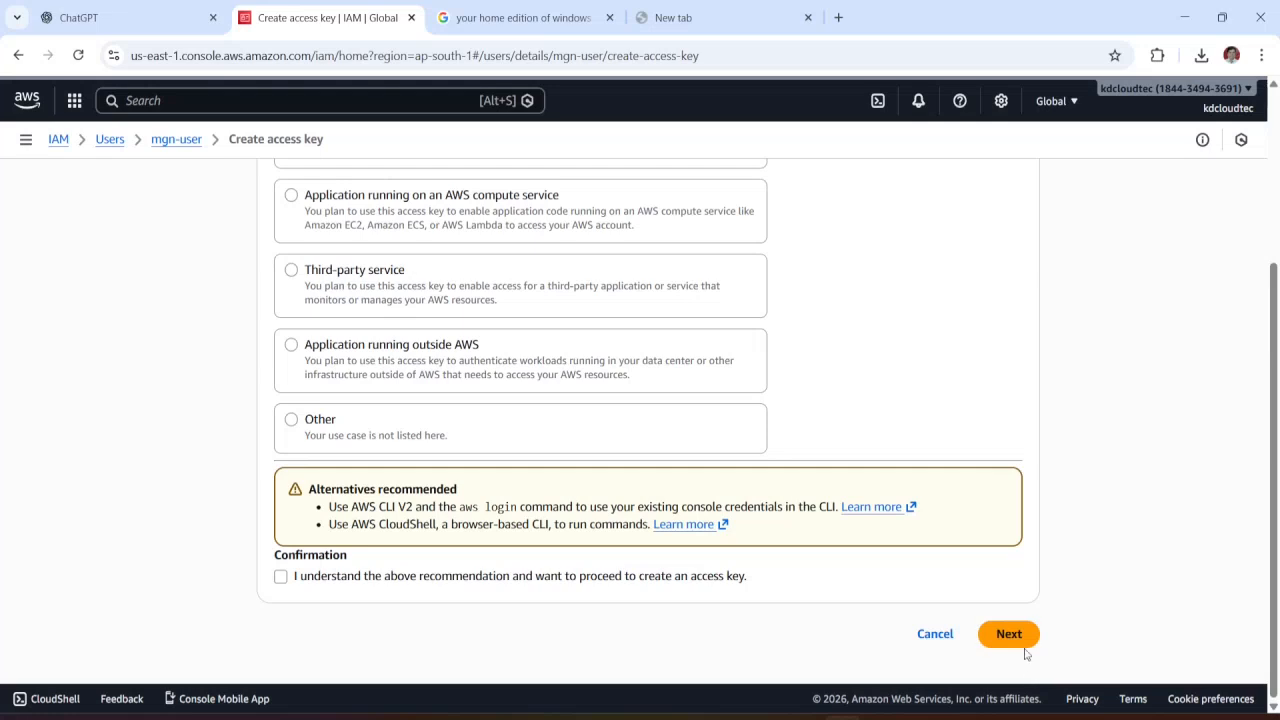
left_click(281, 577)
left_click(1005, 633)
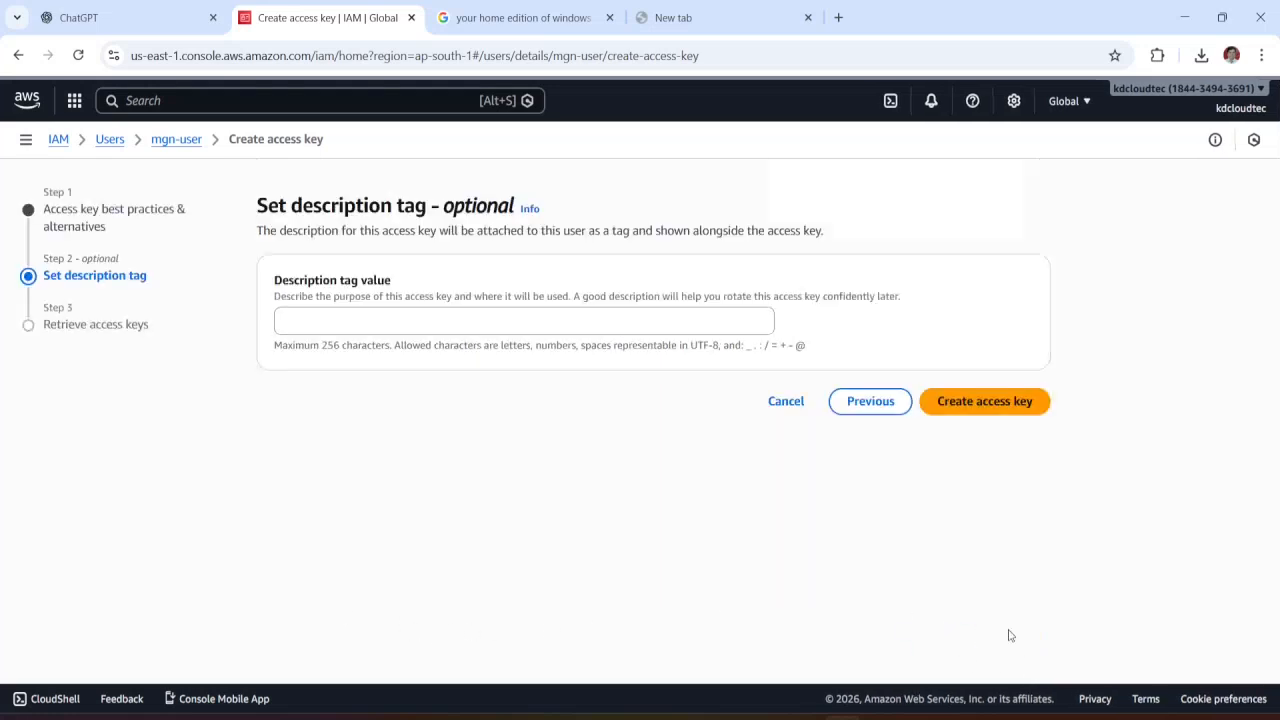
left_click(997, 408)
left_click(869, 650)
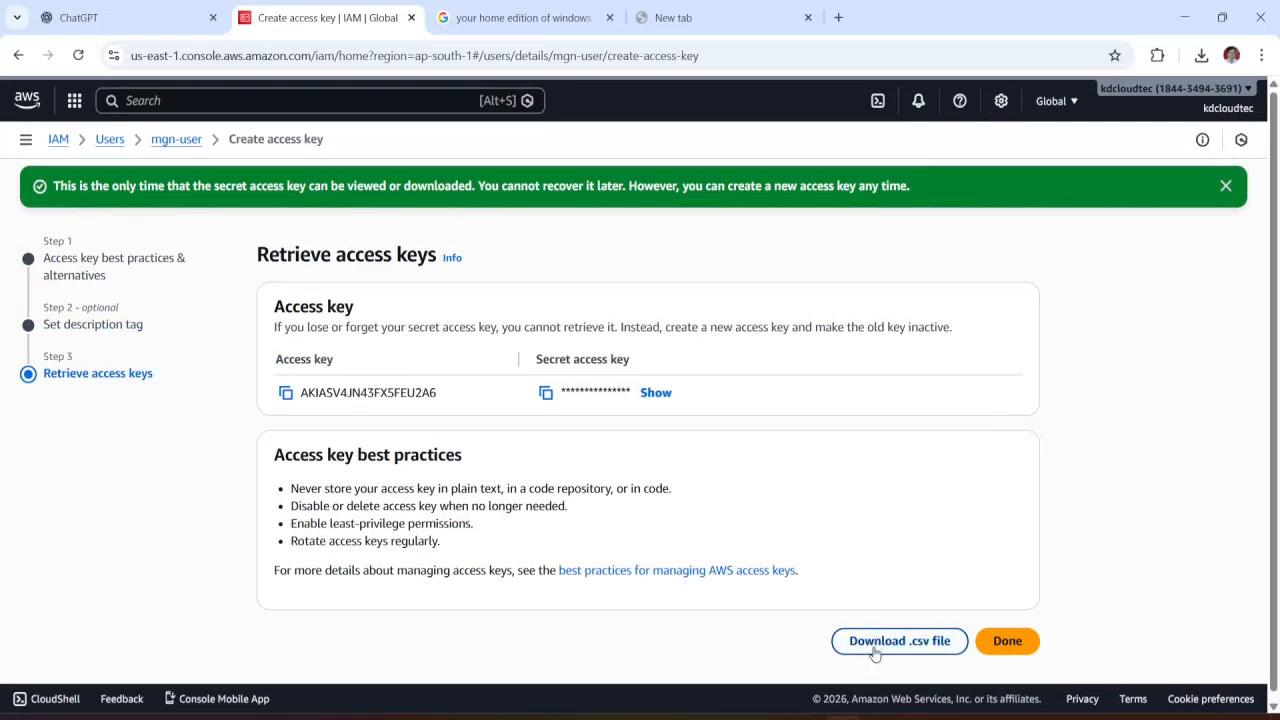
Step: Open mgn-user_accessKeys.csv from the Downloads folder and fit the access key ID and secret access key columns to their contents
mouse_move(545, 717)
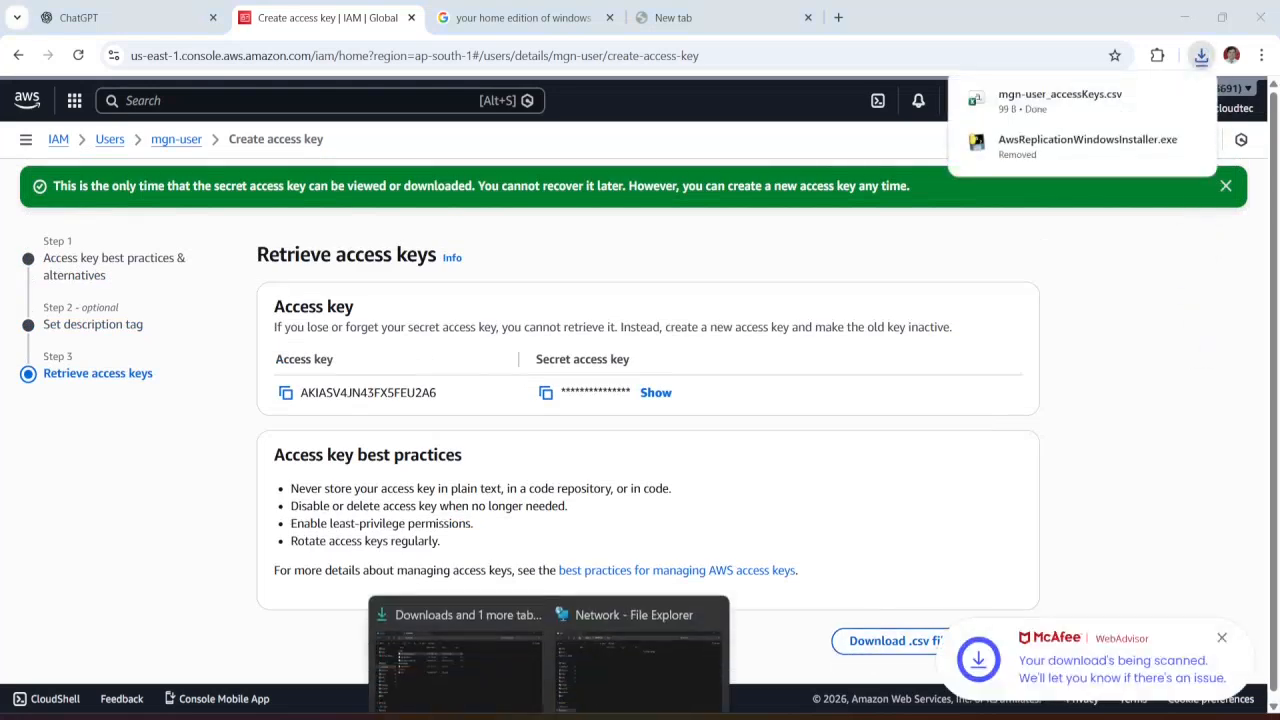
left_click(483, 665)
left_click(401, 461)
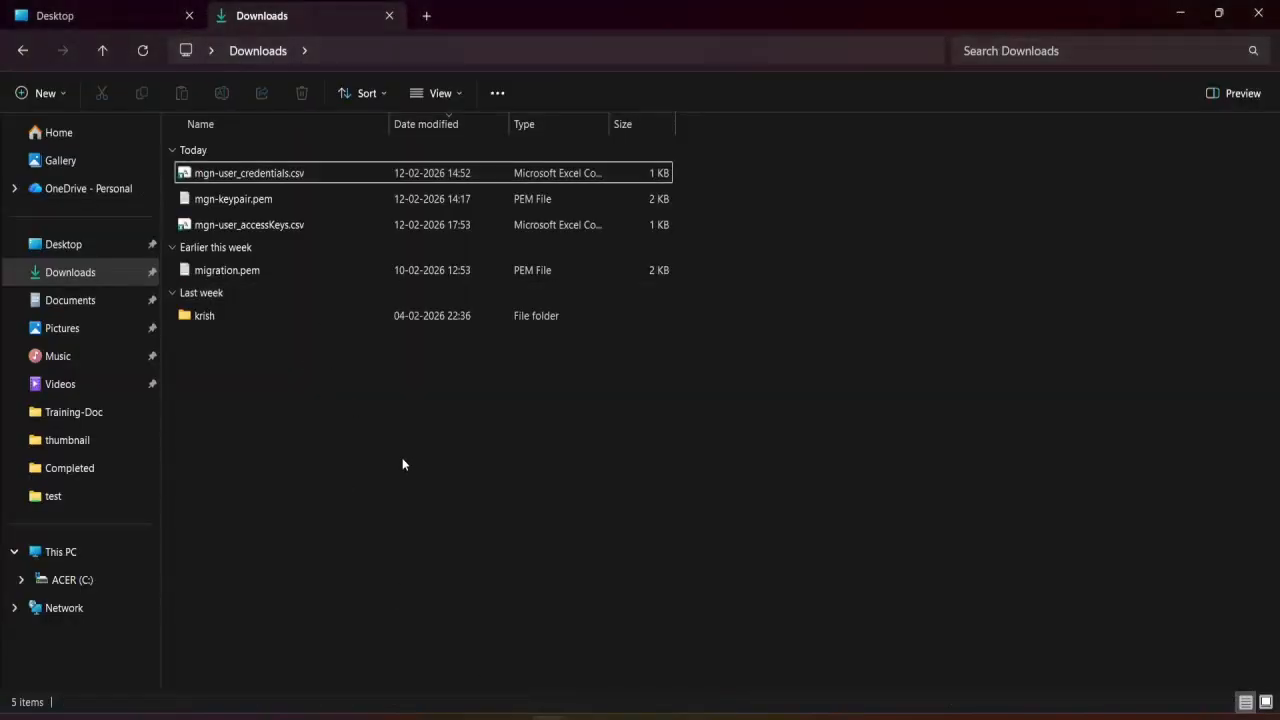
left_click(272, 232)
double_click(272, 232)
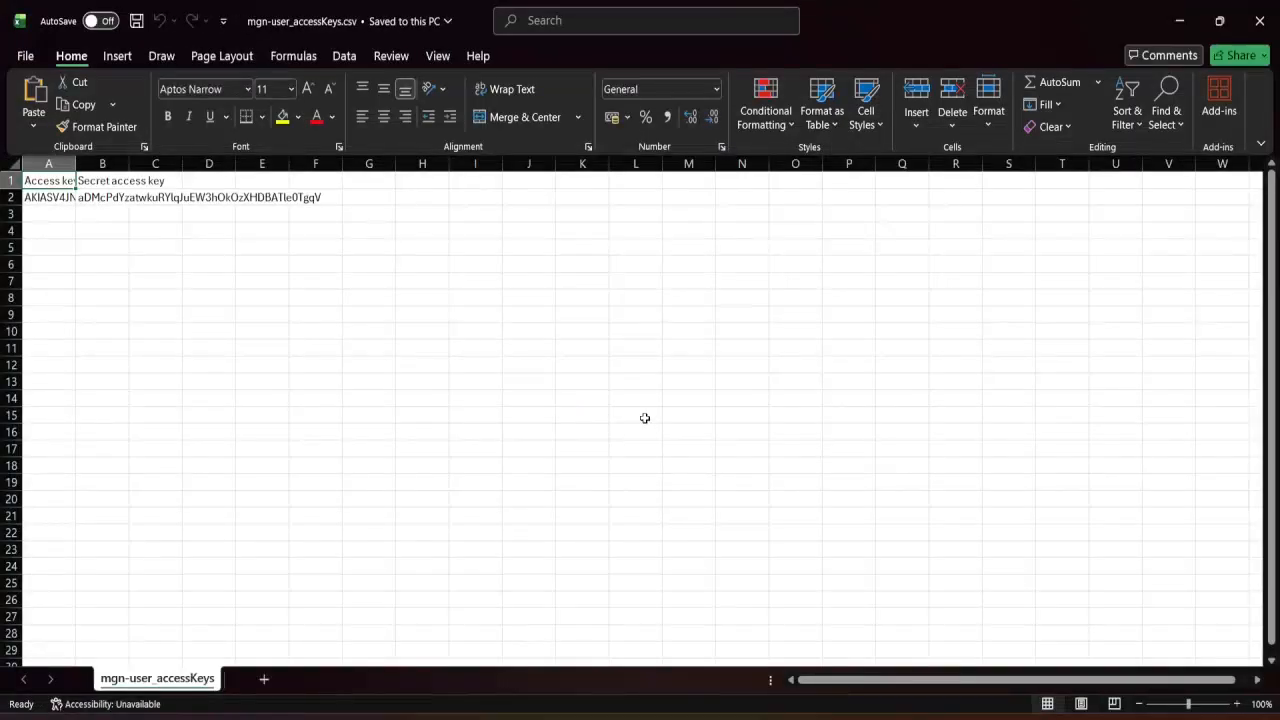
double_click(77, 190)
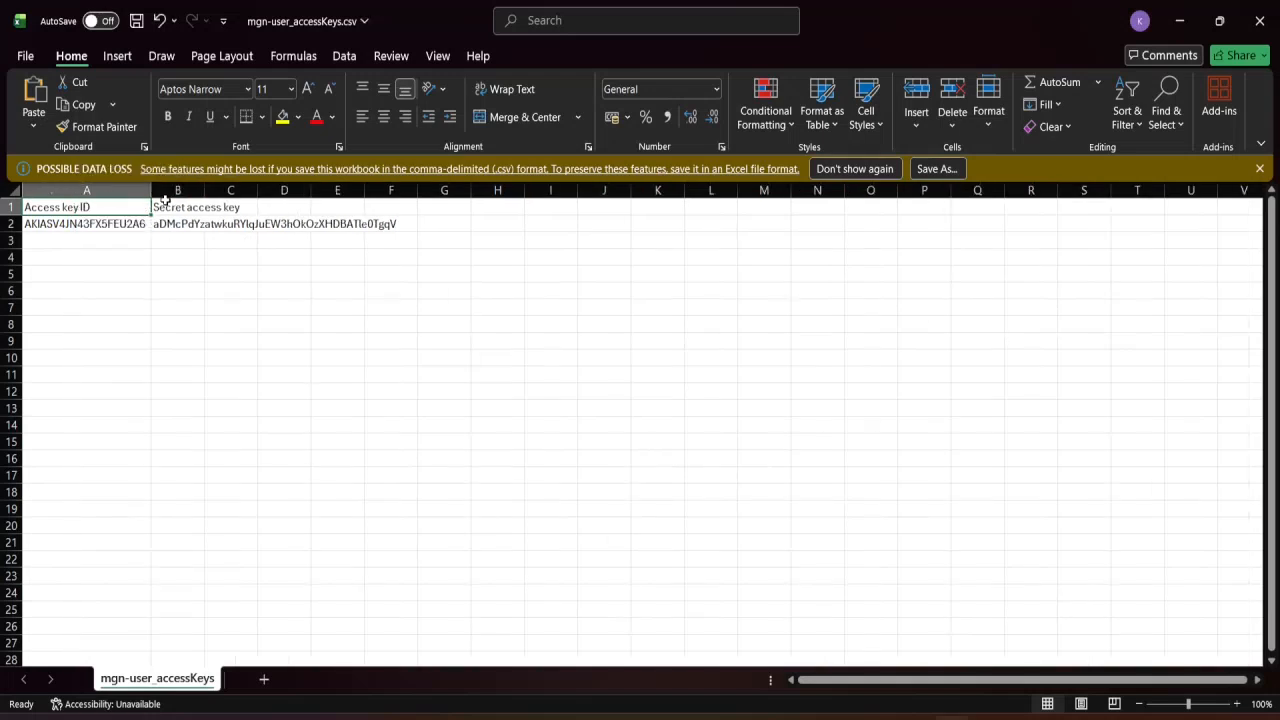
double_click(202, 190)
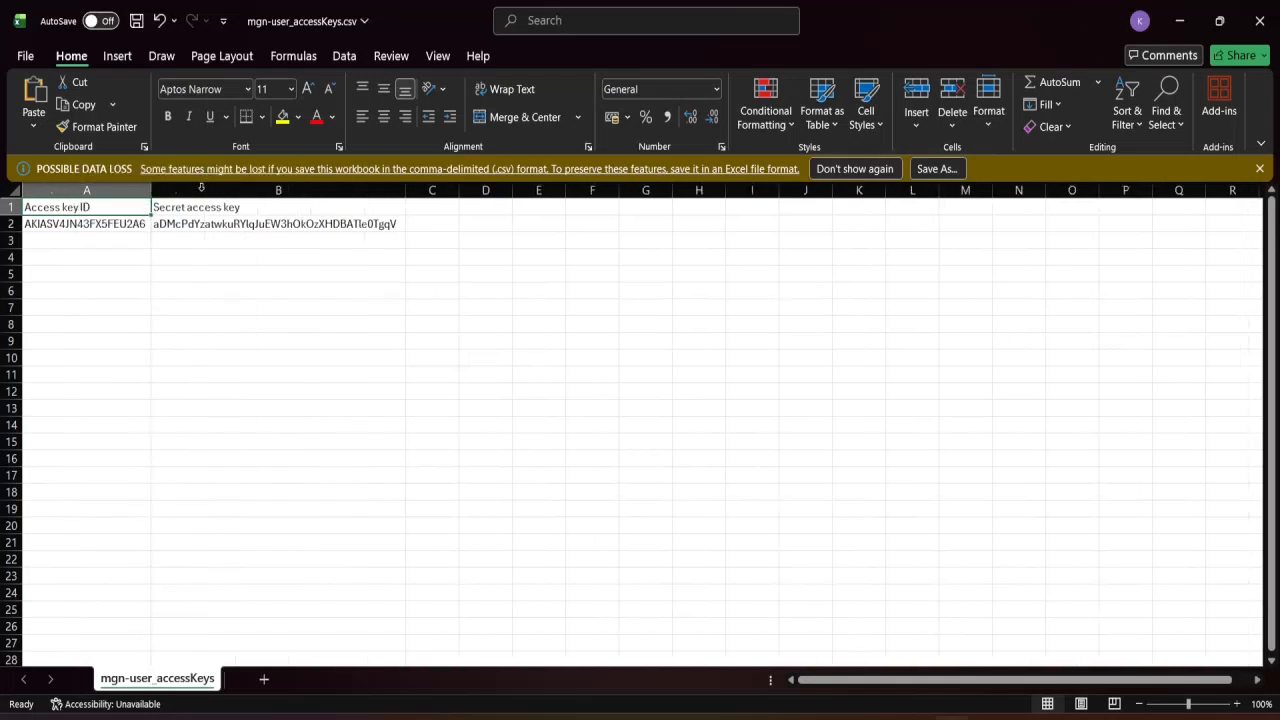
Step: Copy the access key ID from the spreadsheet and submit it at the AWS Access Key ID prompt in the Ubuntu server's terminal
left_click(121, 225)
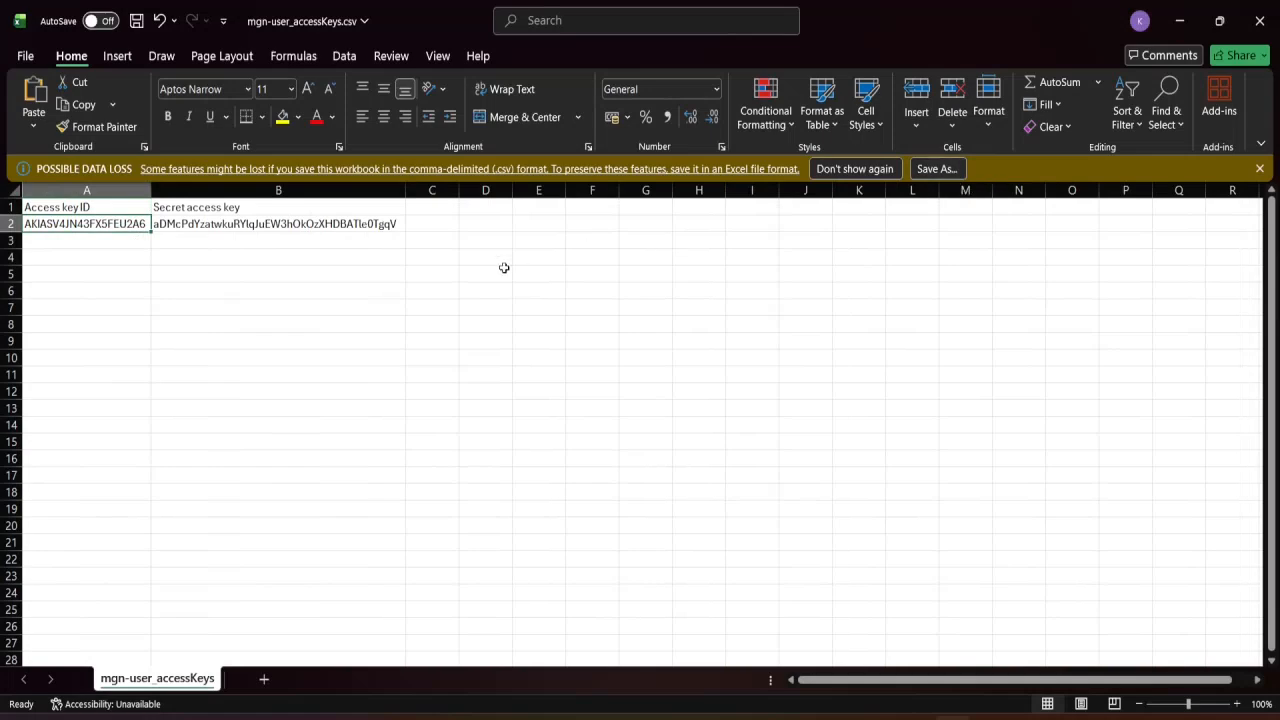
left_click(396, 338)
left_click(115, 225)
right_click(115, 226)
left_click(91, 228)
double_click(92, 222)
left_click_drag(37, 222, 155, 228)
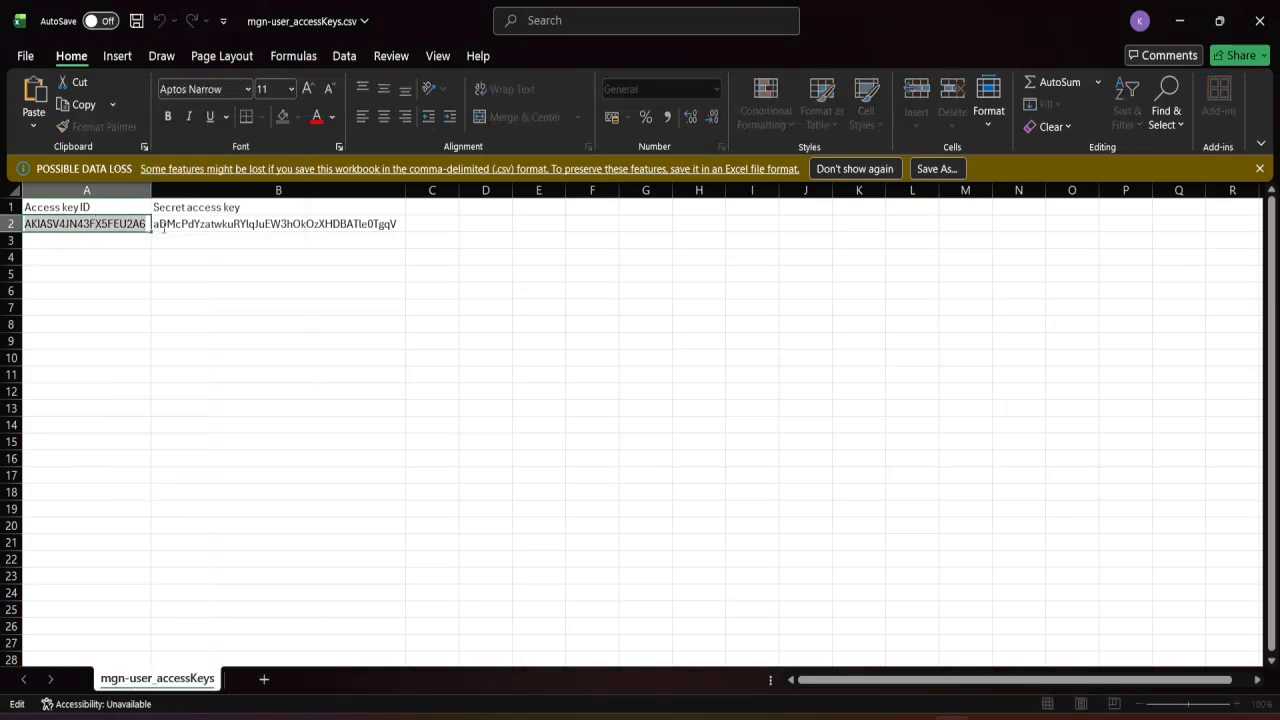
key("ctrl+c")
key("alt+Tab")
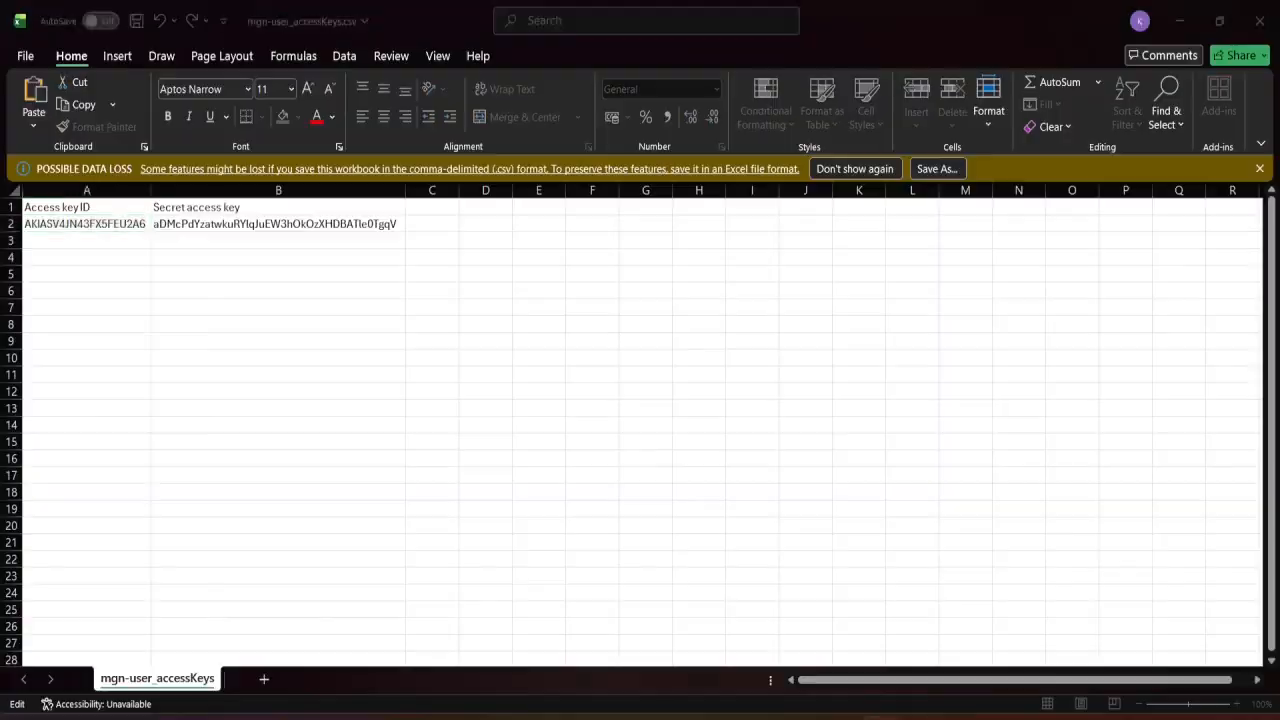
right_click(703, 528)
key("Return")
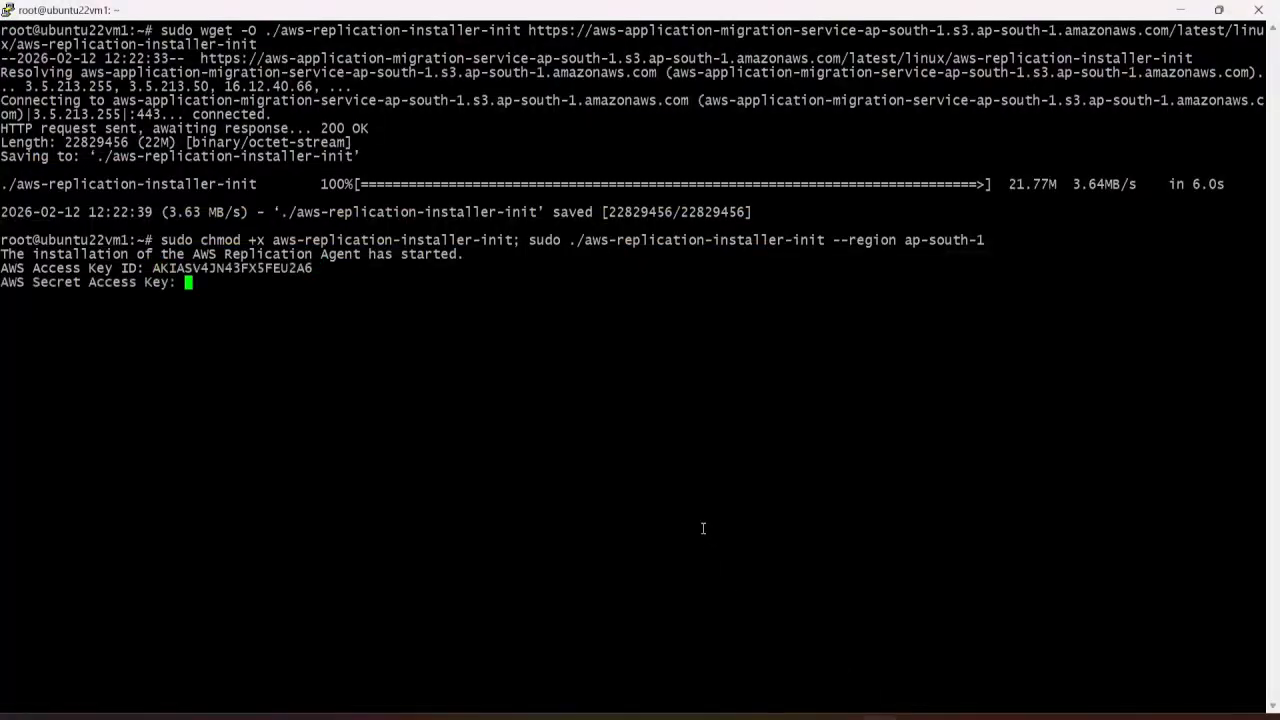
Step: Copy the secret access key from the spreadsheet and submit it at the installer's AWS Secret Access Key prompt
key("alt+Tab")
double_click(289, 224)
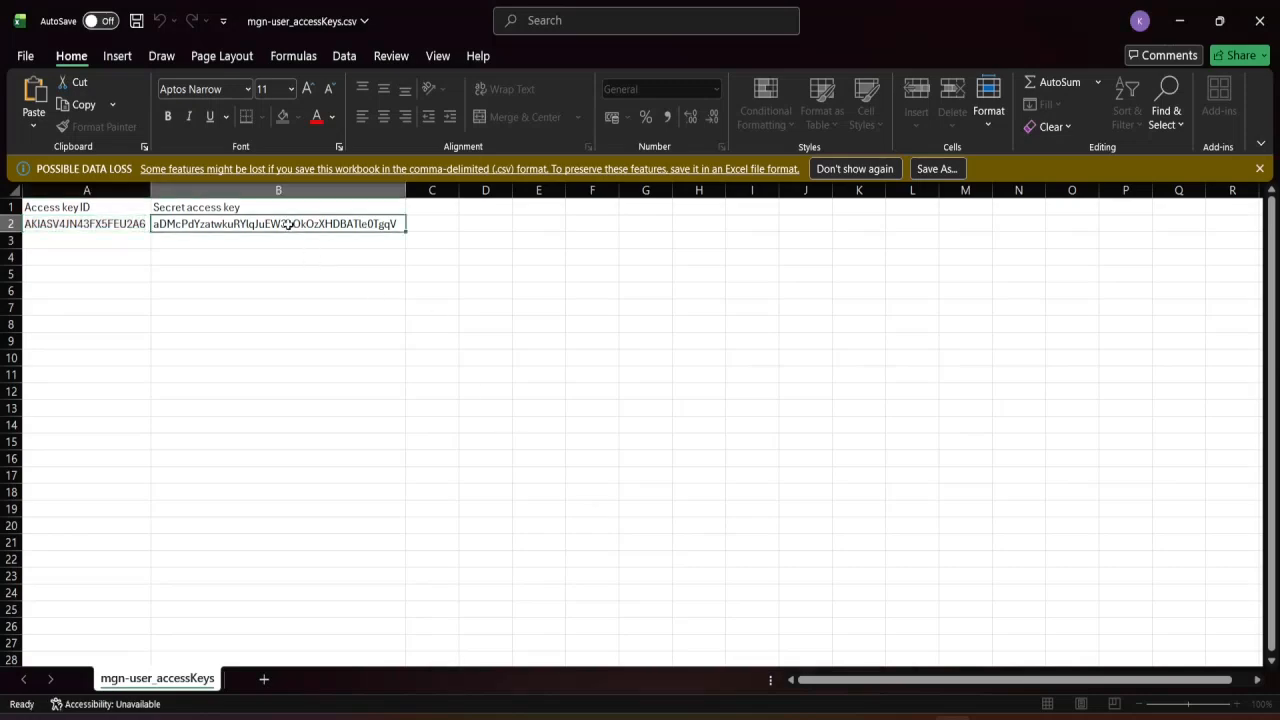
left_click_drag(398, 224, 153, 224)
key("ctrl+c")
key("alt+Tab")
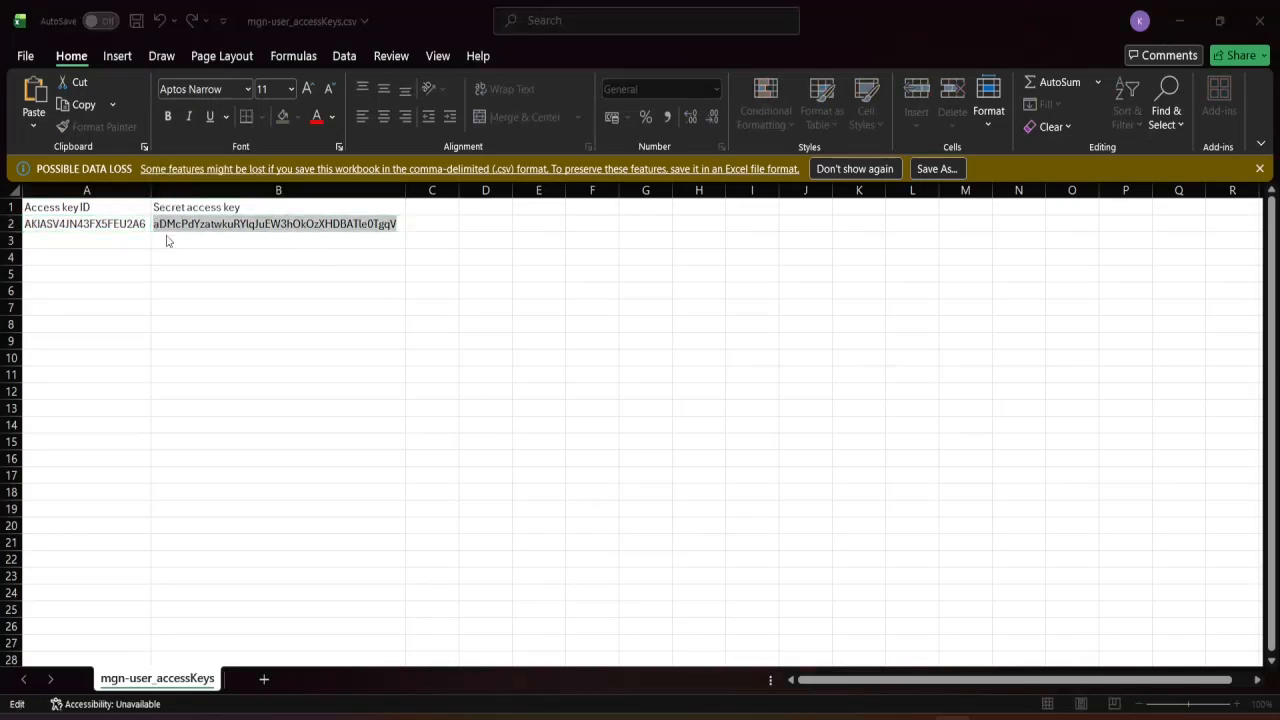
right_click(585, 479)
key("Return")
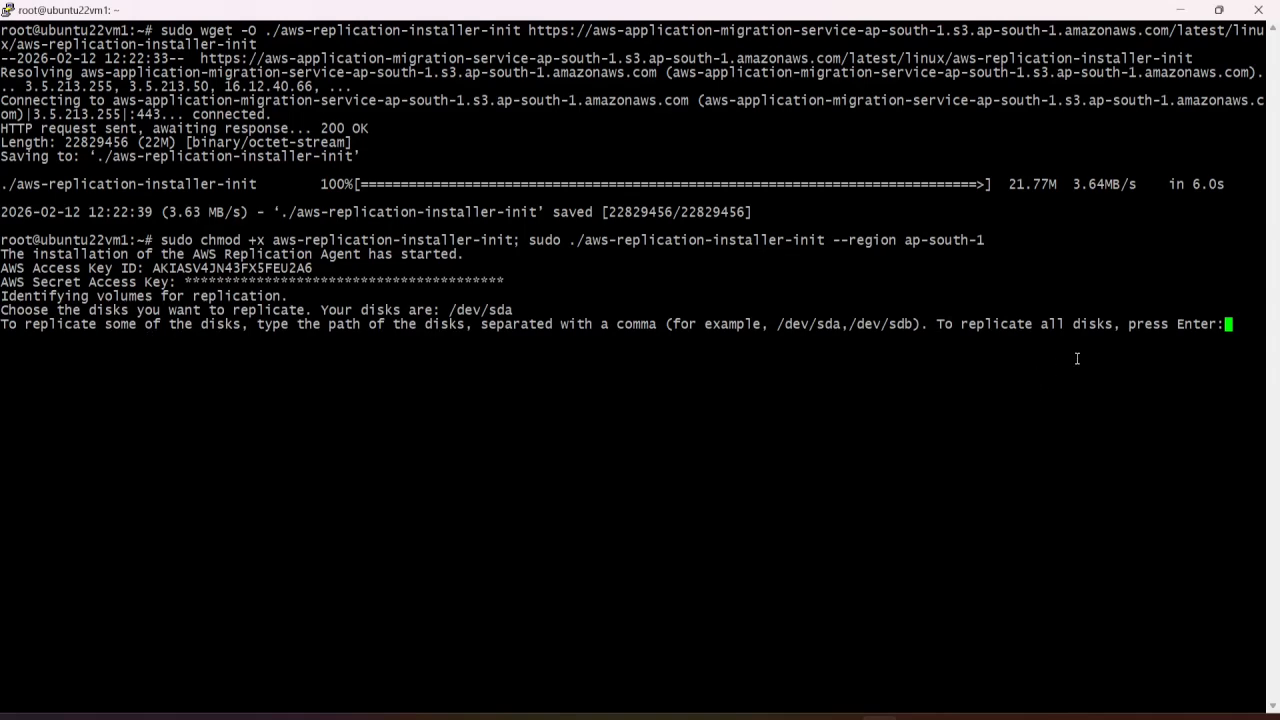
Step: Choose to replicate all disks of the source server and check the volume identified for replication
key("Return")
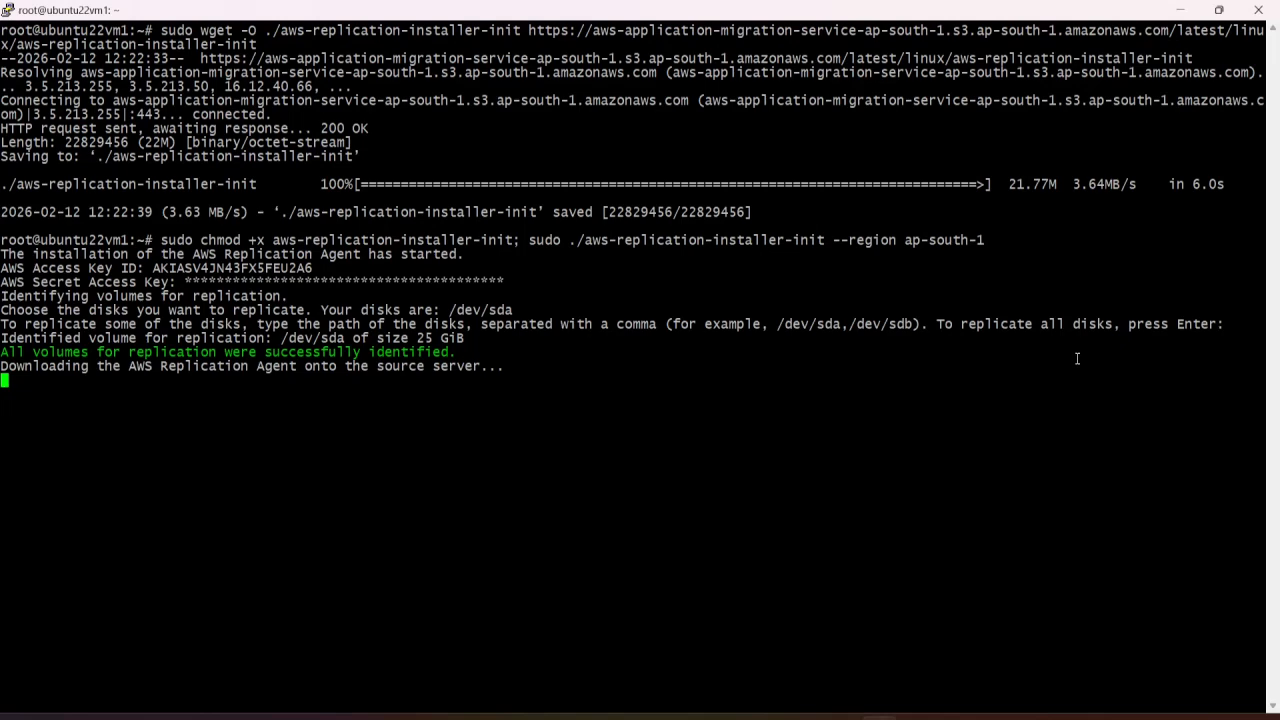
left_click_drag(282, 338, 465, 339)
left_click(630, 500)
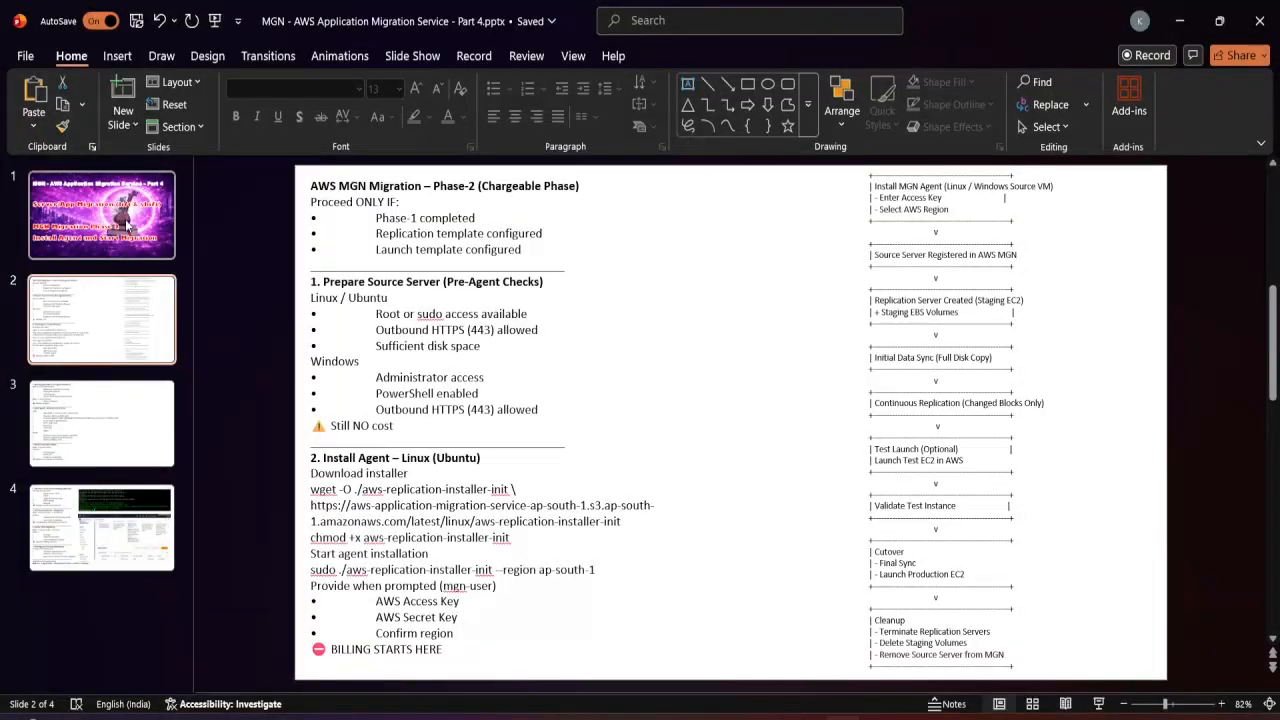
Step: Review slide 4 of the presentation, then switch to the browser and refresh Active source servers to check the migration lifecycle of ubuntu22vm1
left_click(115, 541)
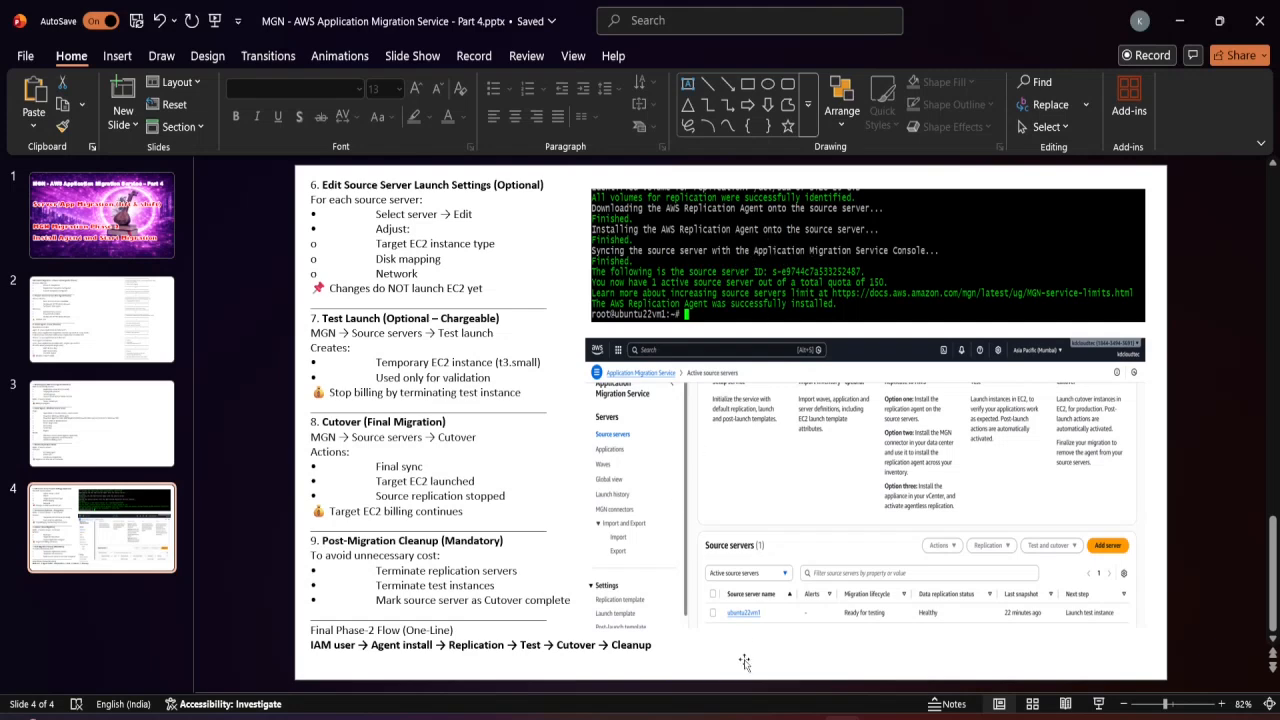
mouse_move(700, 708)
left_click(609, 674)
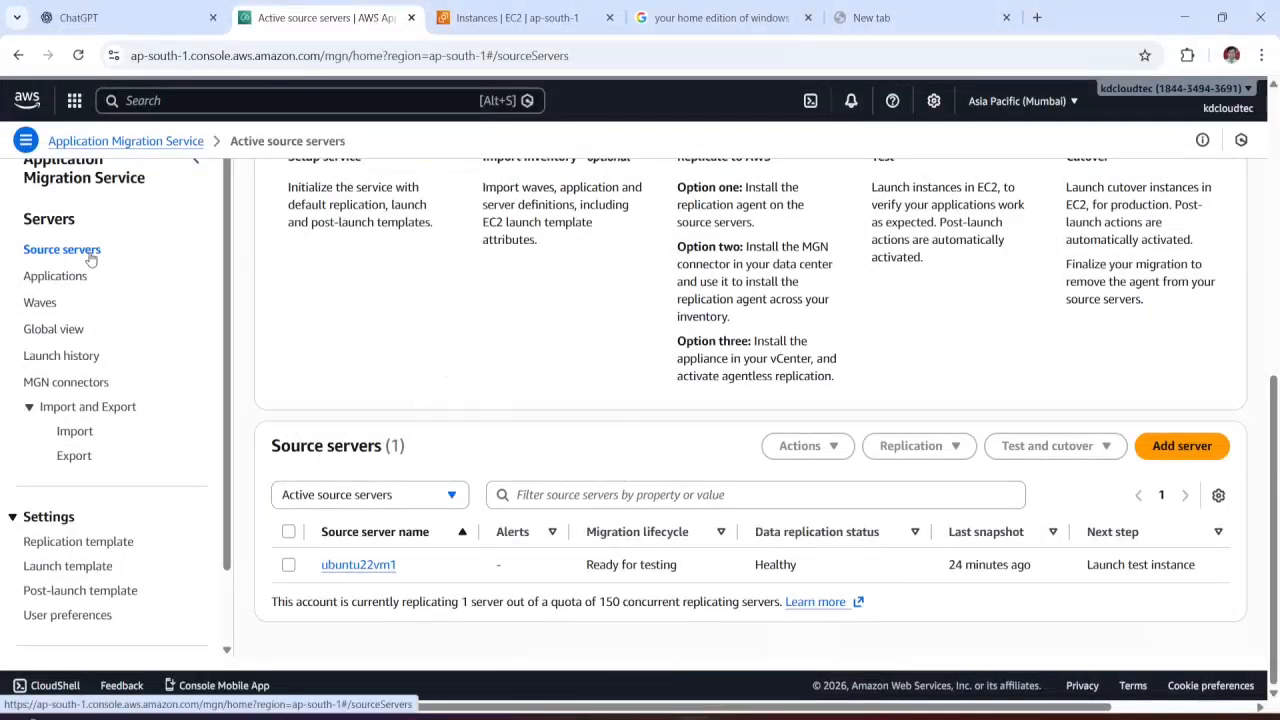
left_click(77, 60)
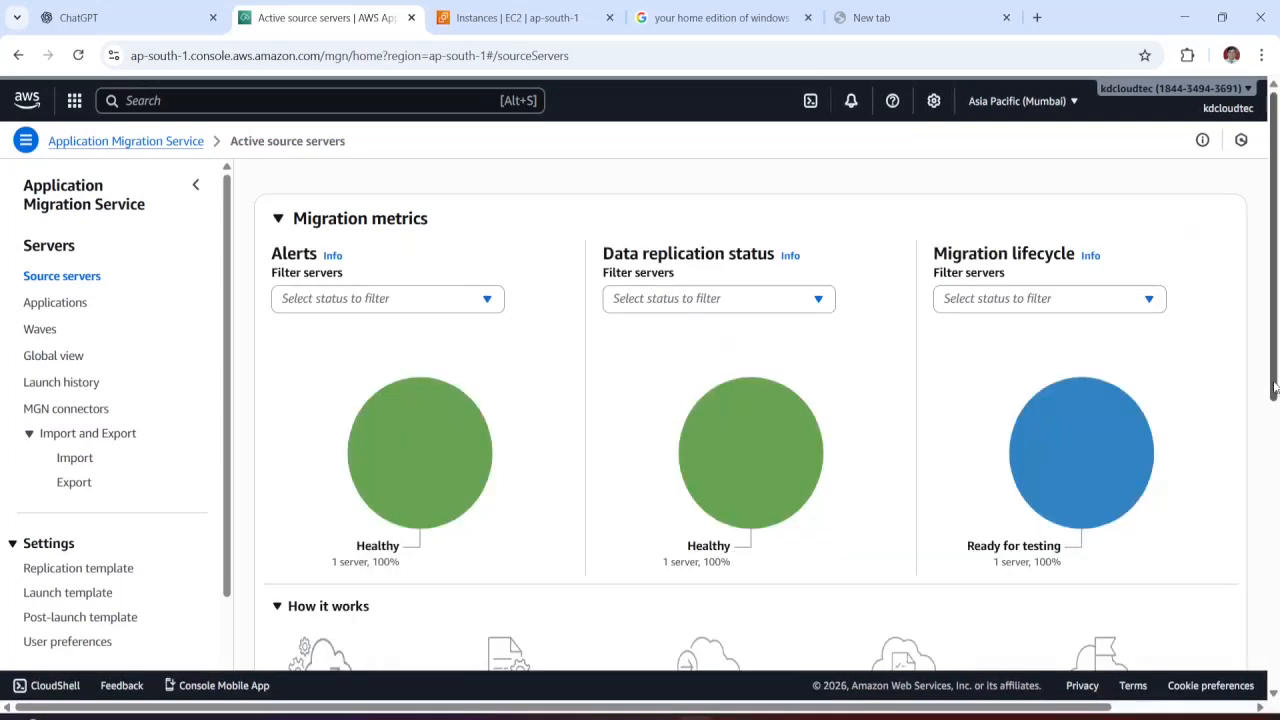
left_click_drag(1275, 388, 1275, 676)
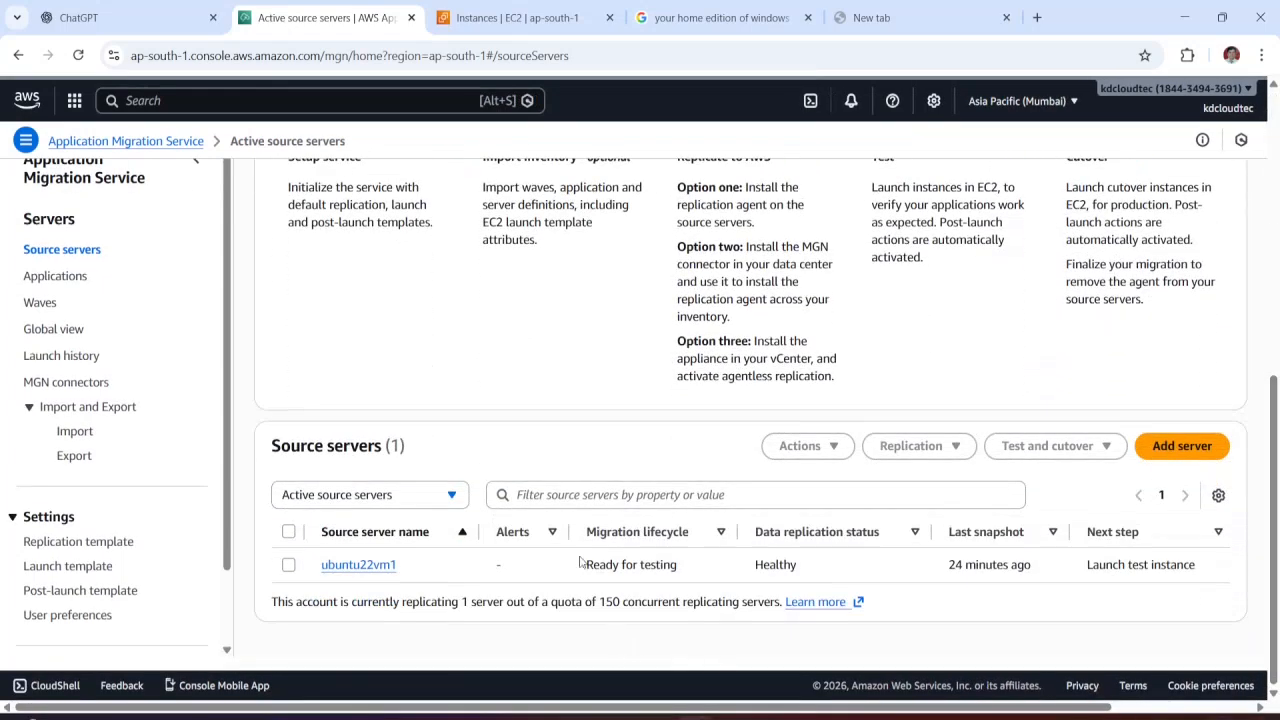
left_click_drag(580, 562, 697, 569)
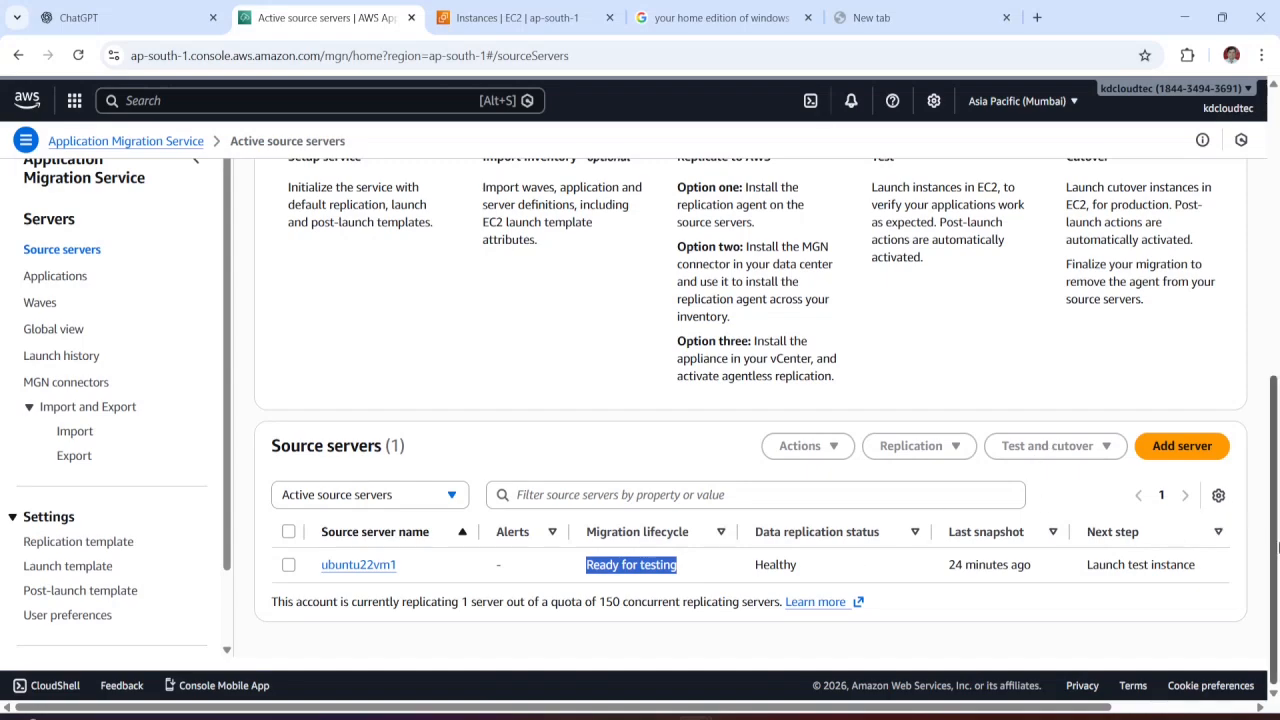
left_click_drag(1275, 548, 1276, 254)
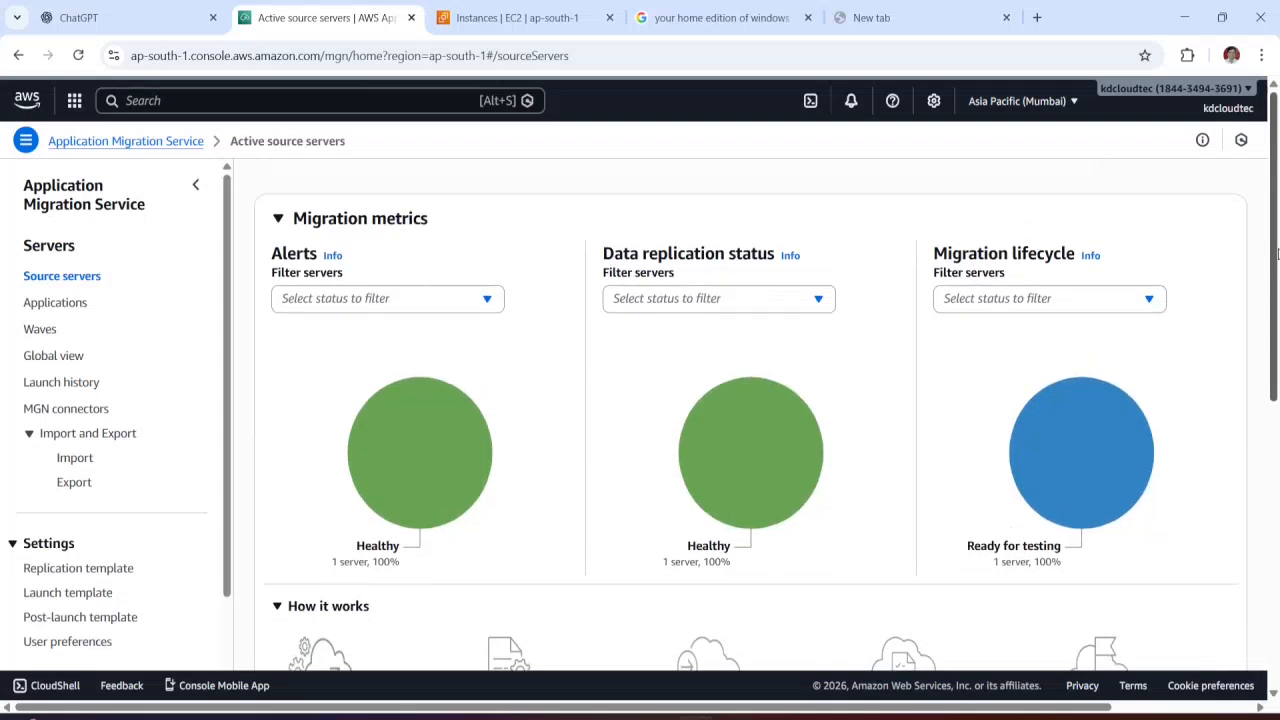
Step: Switch to the EC2 Instances page and reload it to check the migration-related instances and their states
left_click(517, 17)
left_click(341, 101)
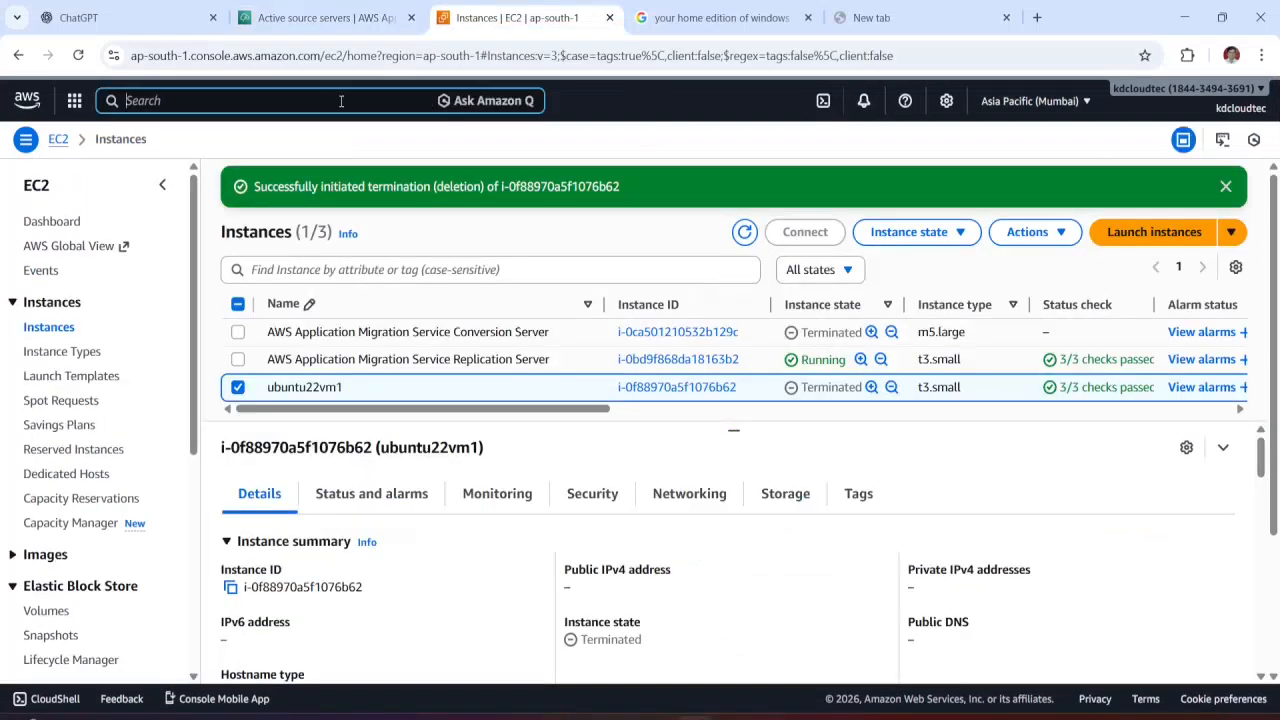
left_click(79, 56)
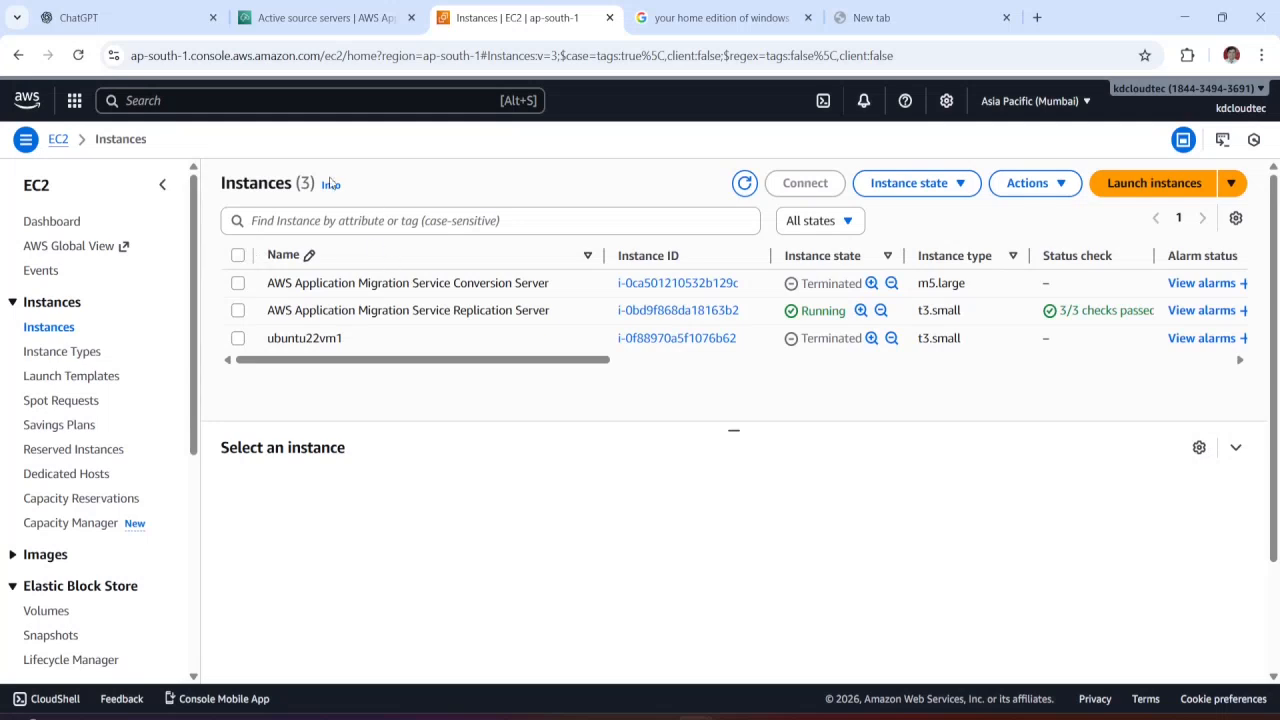
left_click(326, 220)
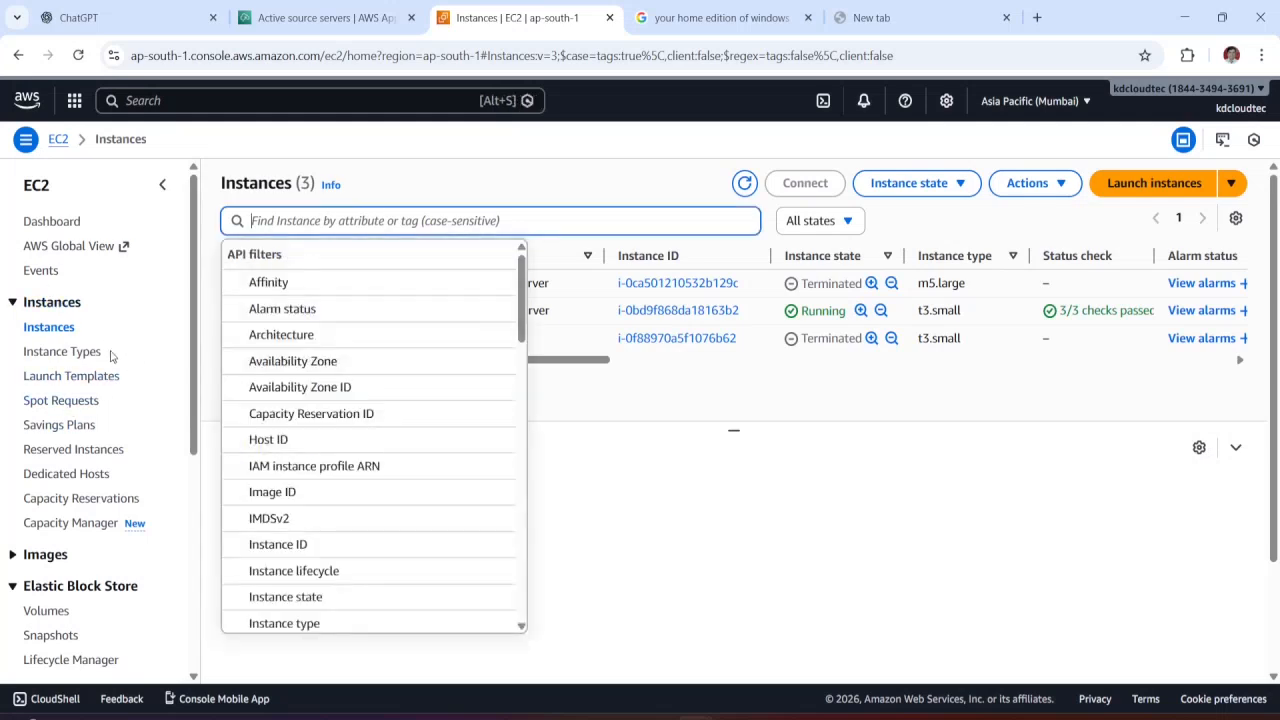
Step: Open the EC2 launch templates list, compare the account-level and server-specific template names, and select the server-specific one
left_click(87, 379)
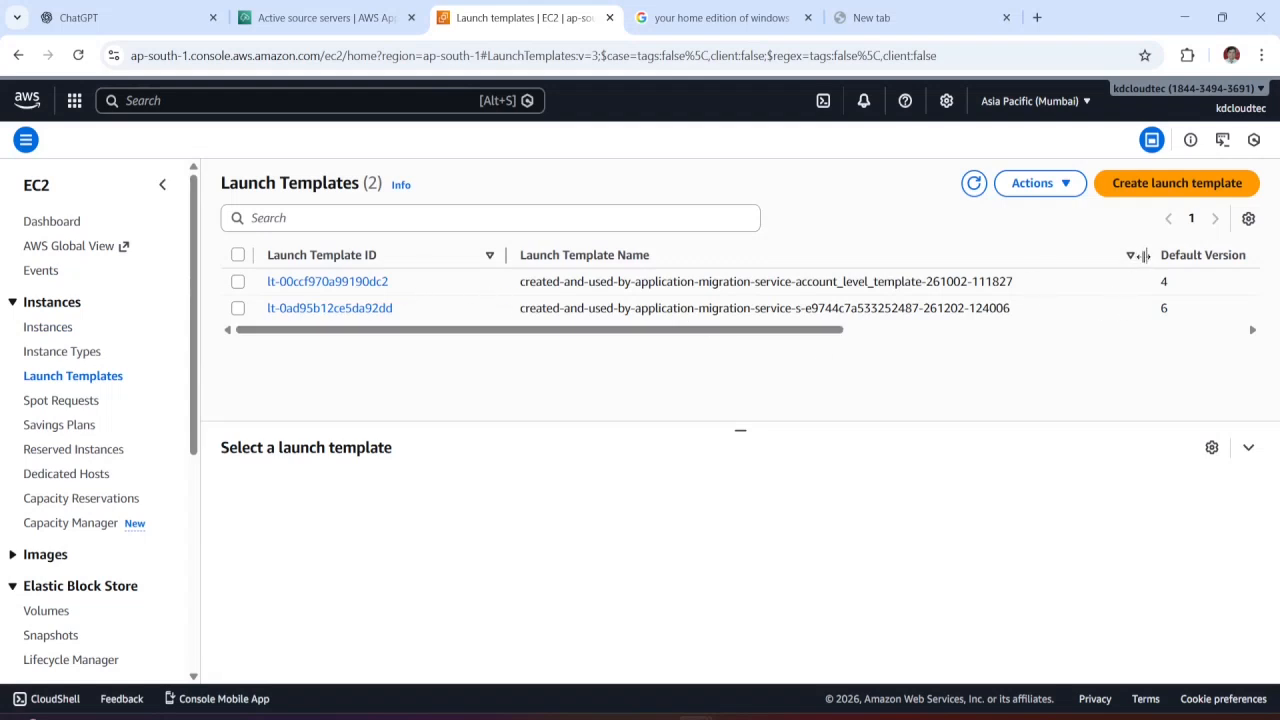
left_click_drag(1143, 255, 1191, 255)
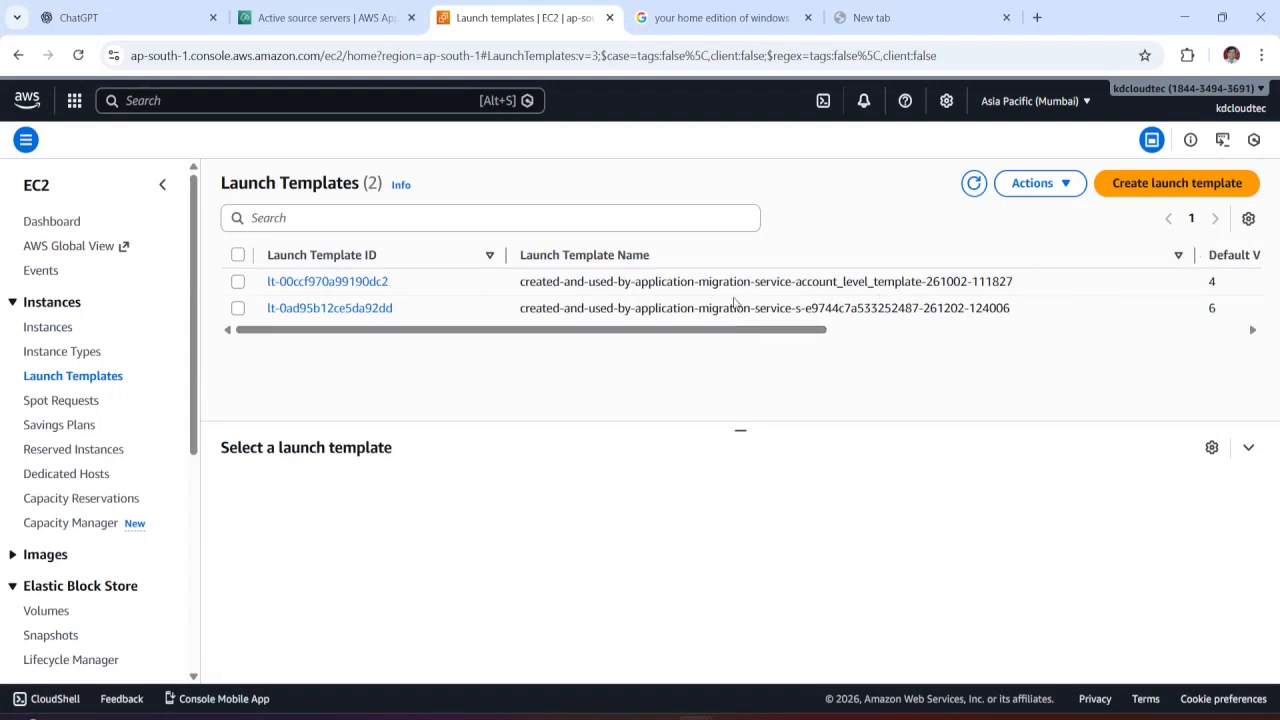
left_click_drag(797, 282, 926, 282)
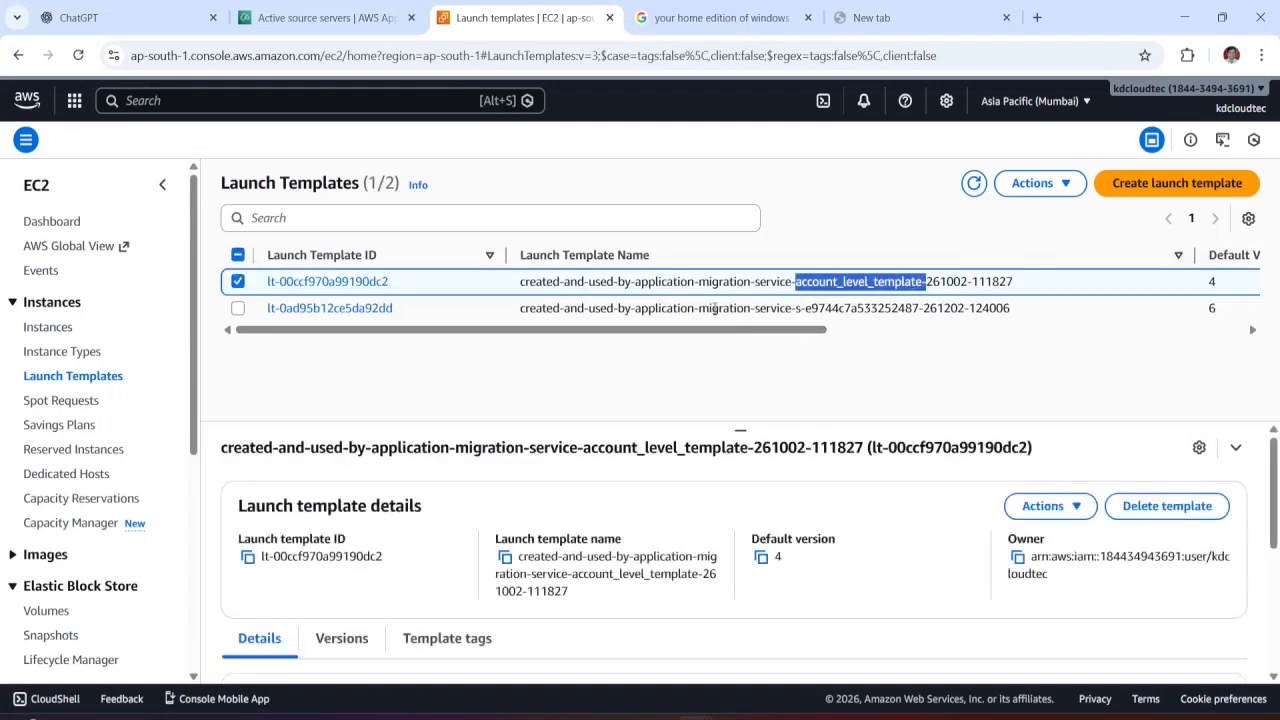
left_click_drag(700, 308, 805, 308)
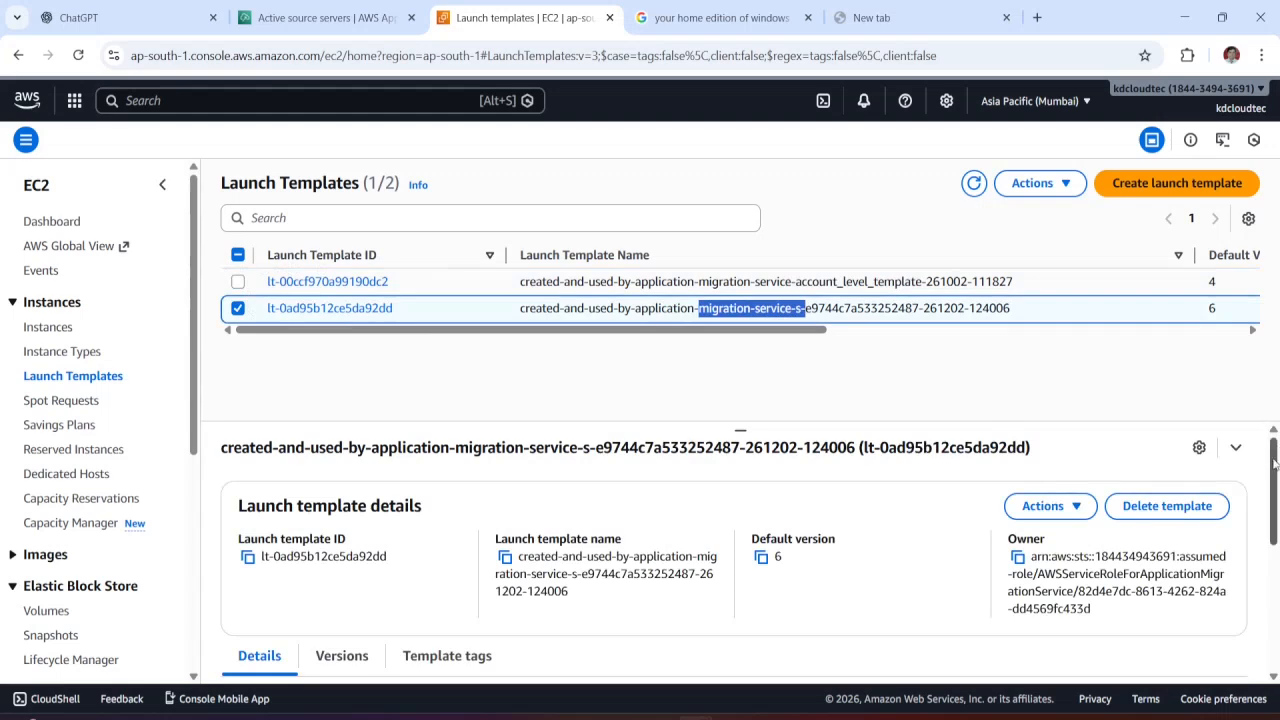
Step: Enlarge the details pane of the selected launch template and review the instance details of its default version
left_click_drag(1273, 462, 1266, 607)
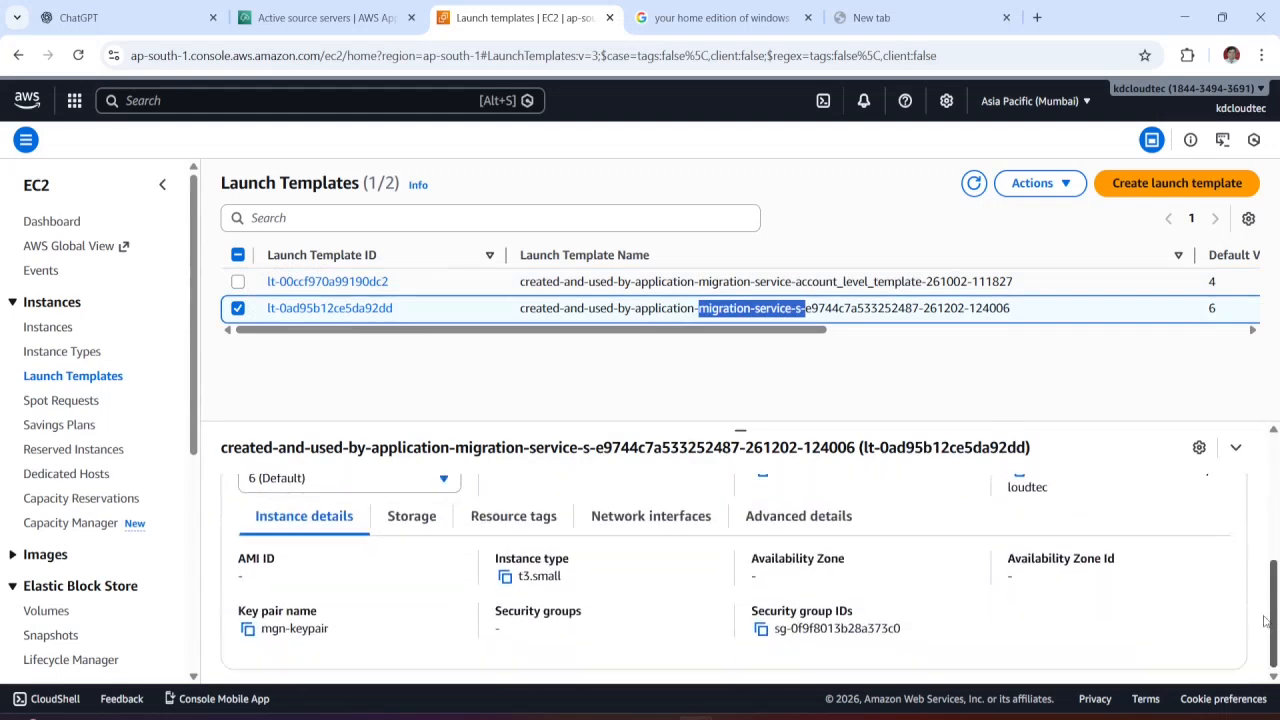
left_click(740, 428)
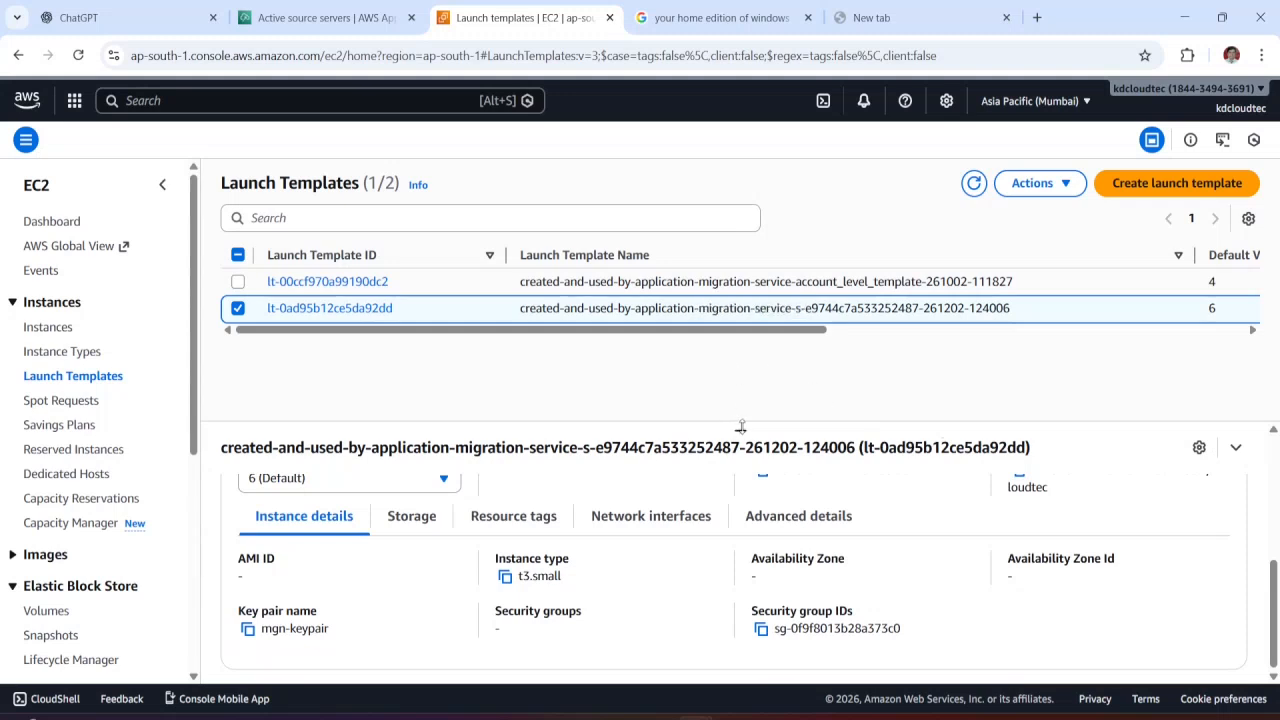
left_click_drag(740, 428, 740, 382)
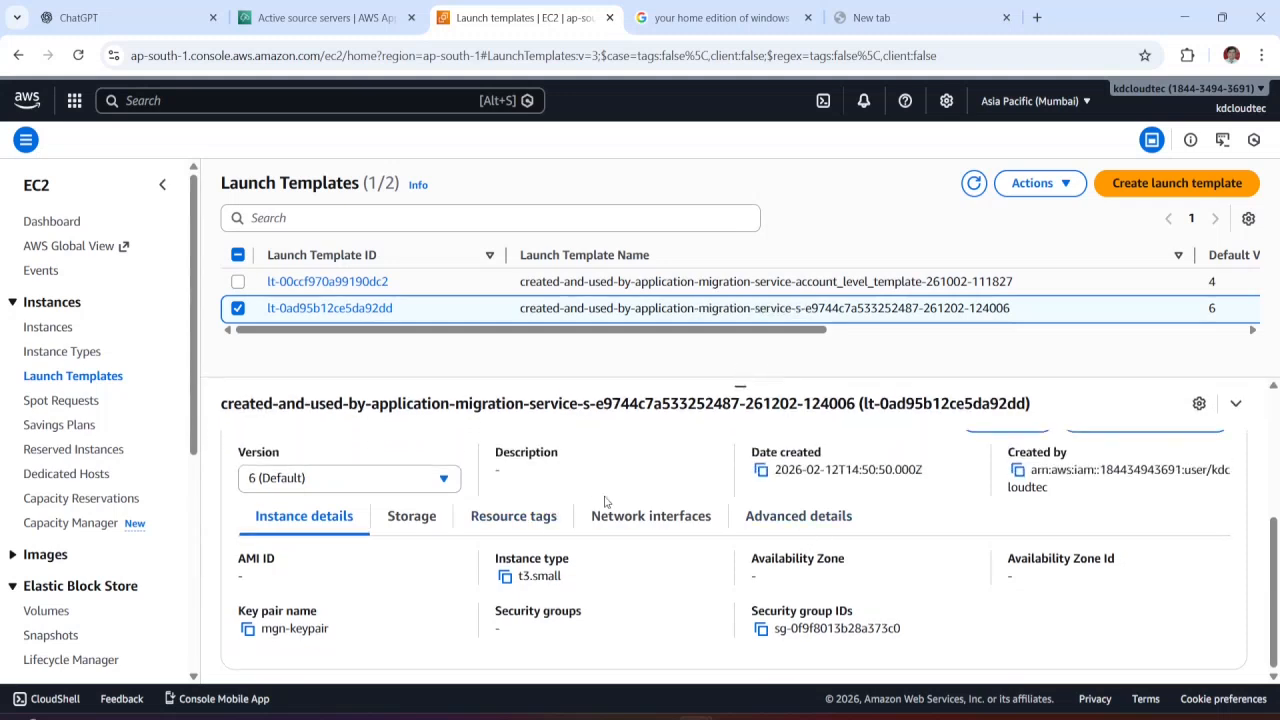
left_click_drag(1273, 600, 1273, 440)
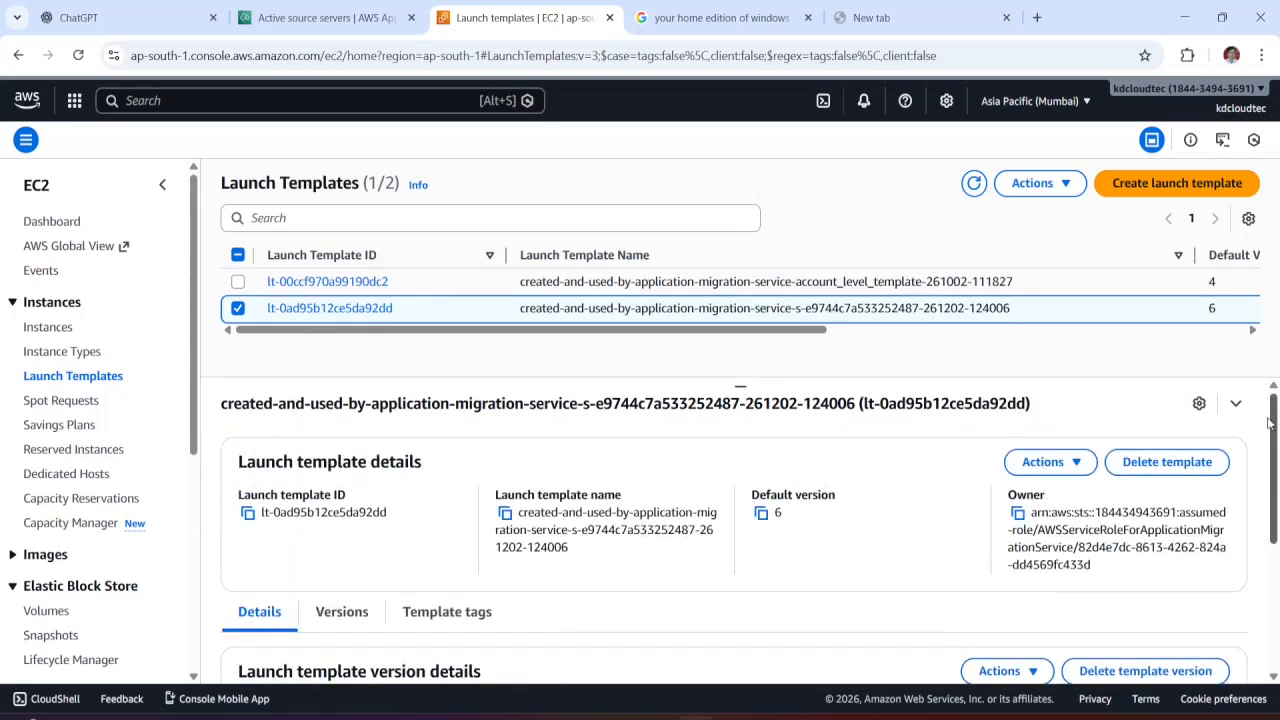
Step: Open the selected server-specific launch template for modification as a new version based on version 6
left_click(1050, 463)
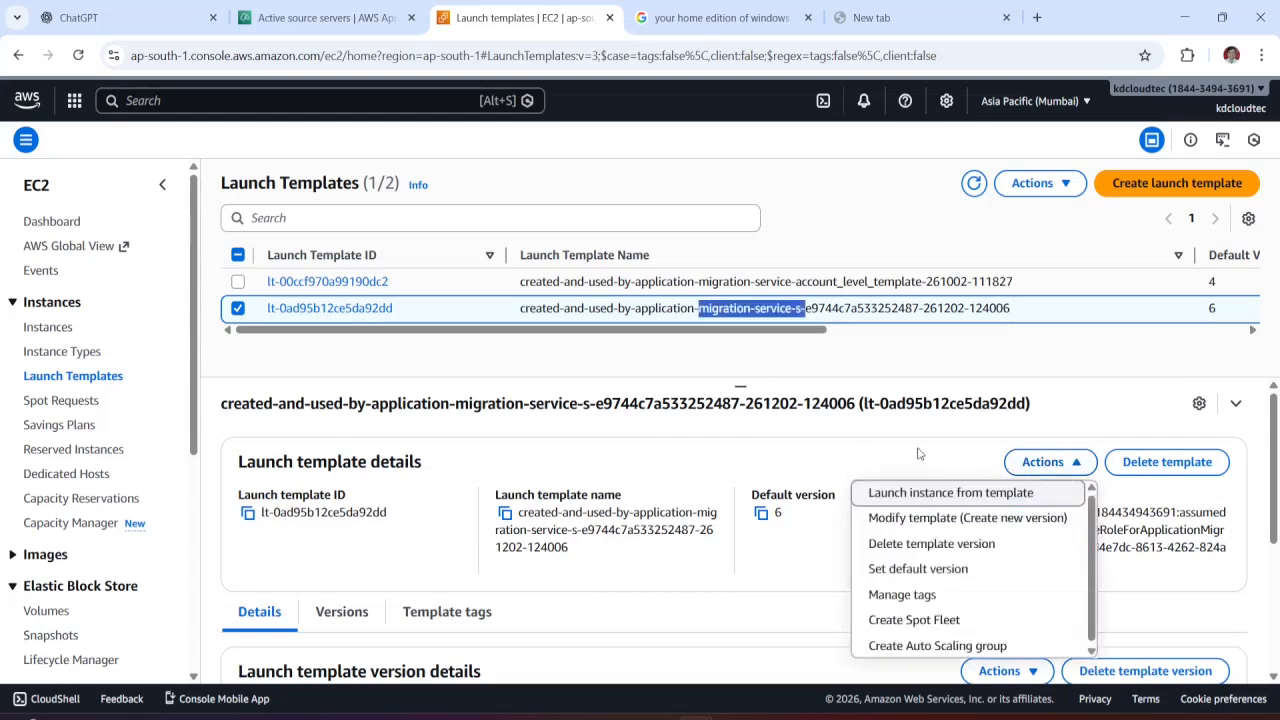
left_click(1218, 597)
scroll(1240, 620, "down", 4)
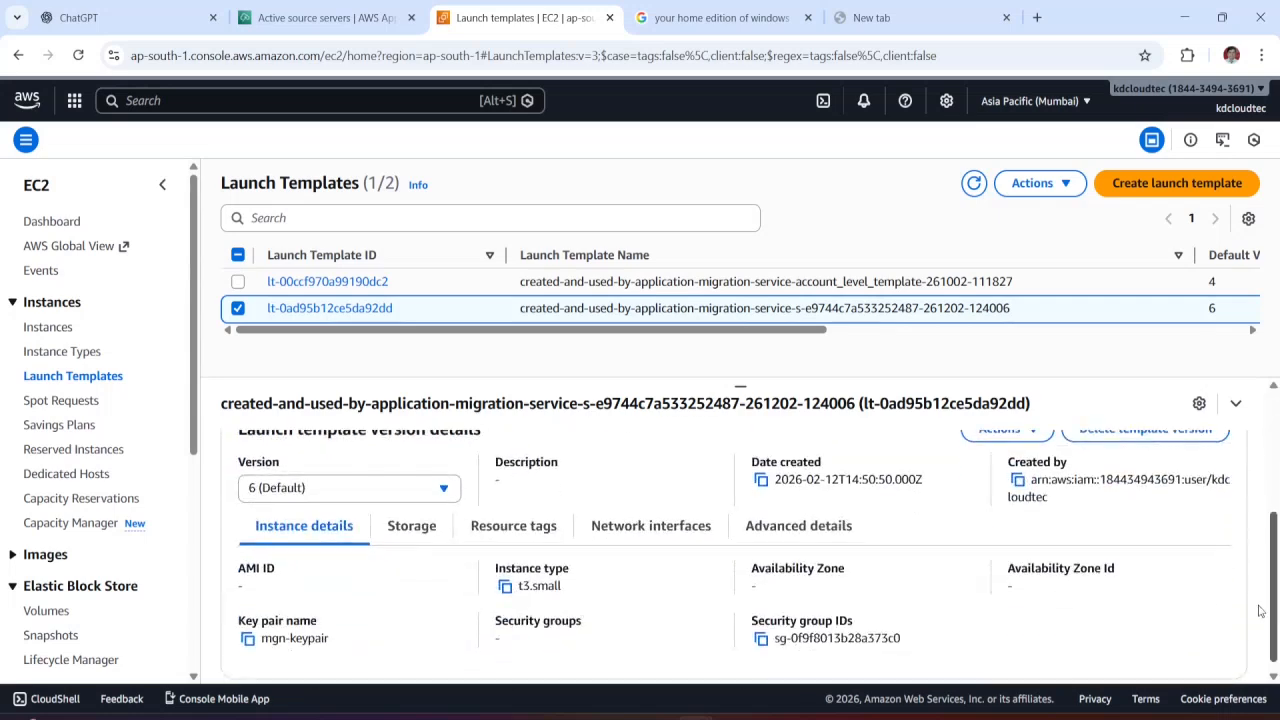
scroll(1250, 630, "up", 3)
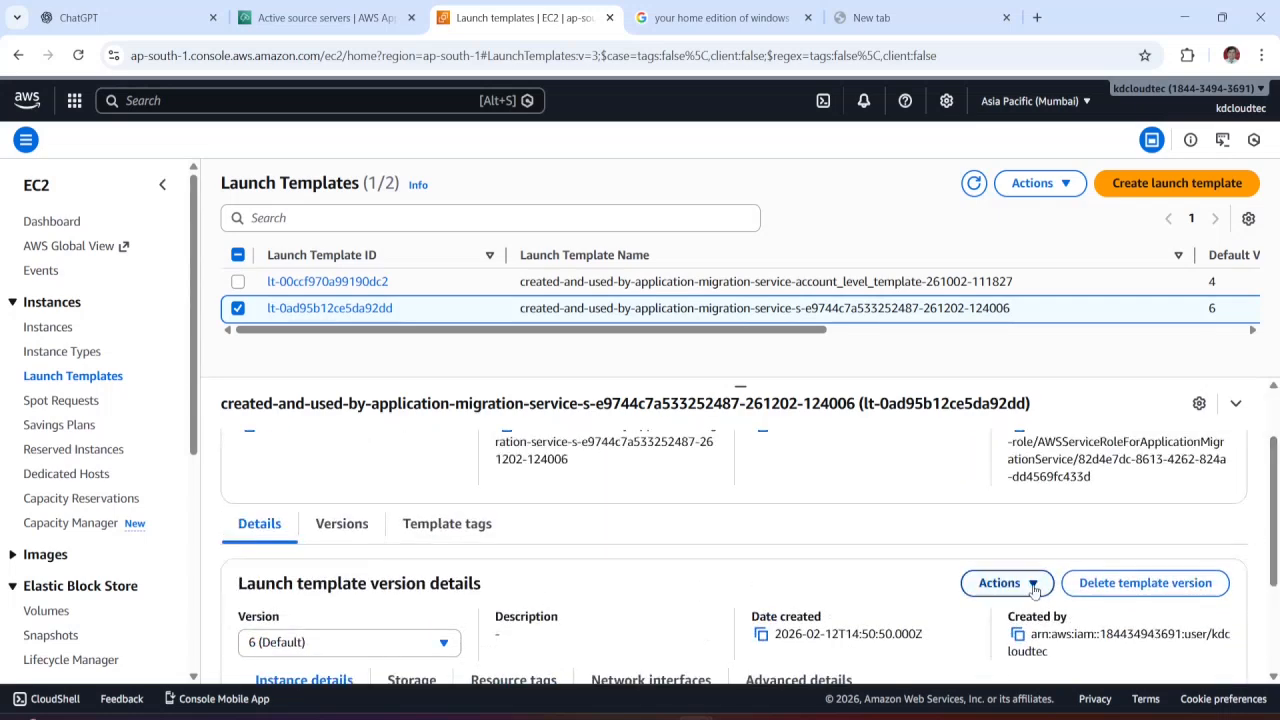
left_click(1030, 590)
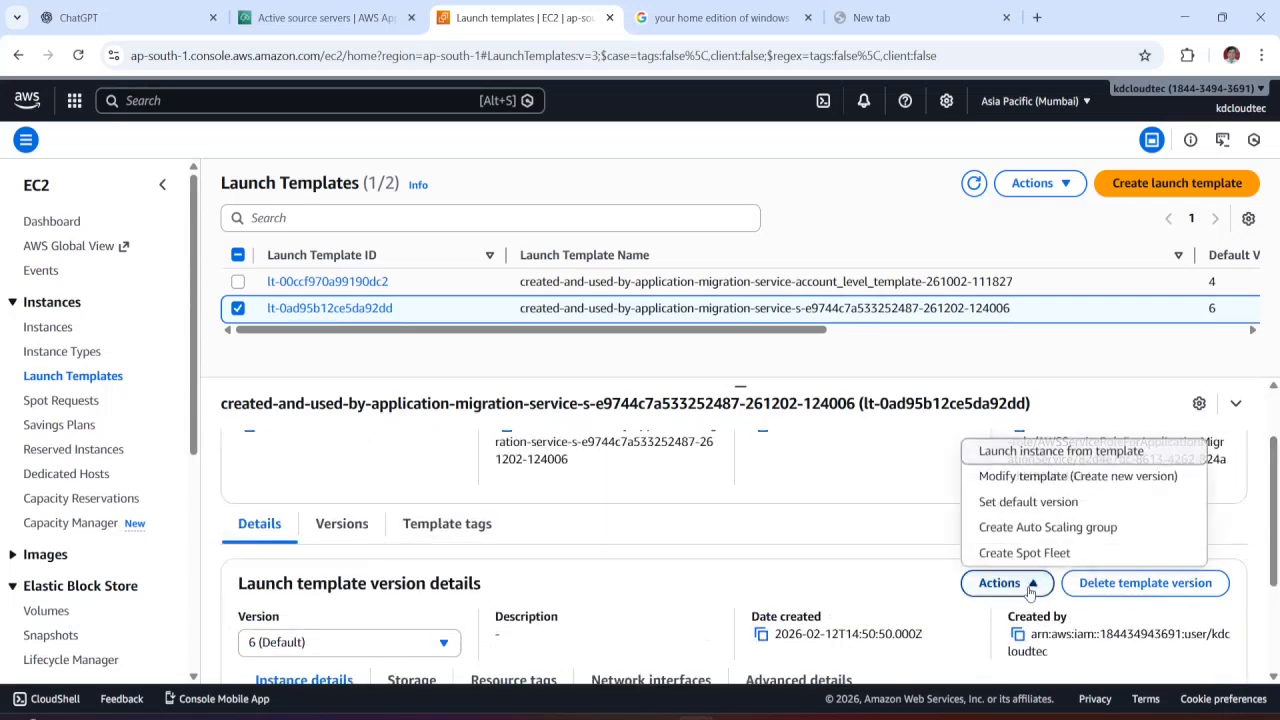
left_click(1040, 477)
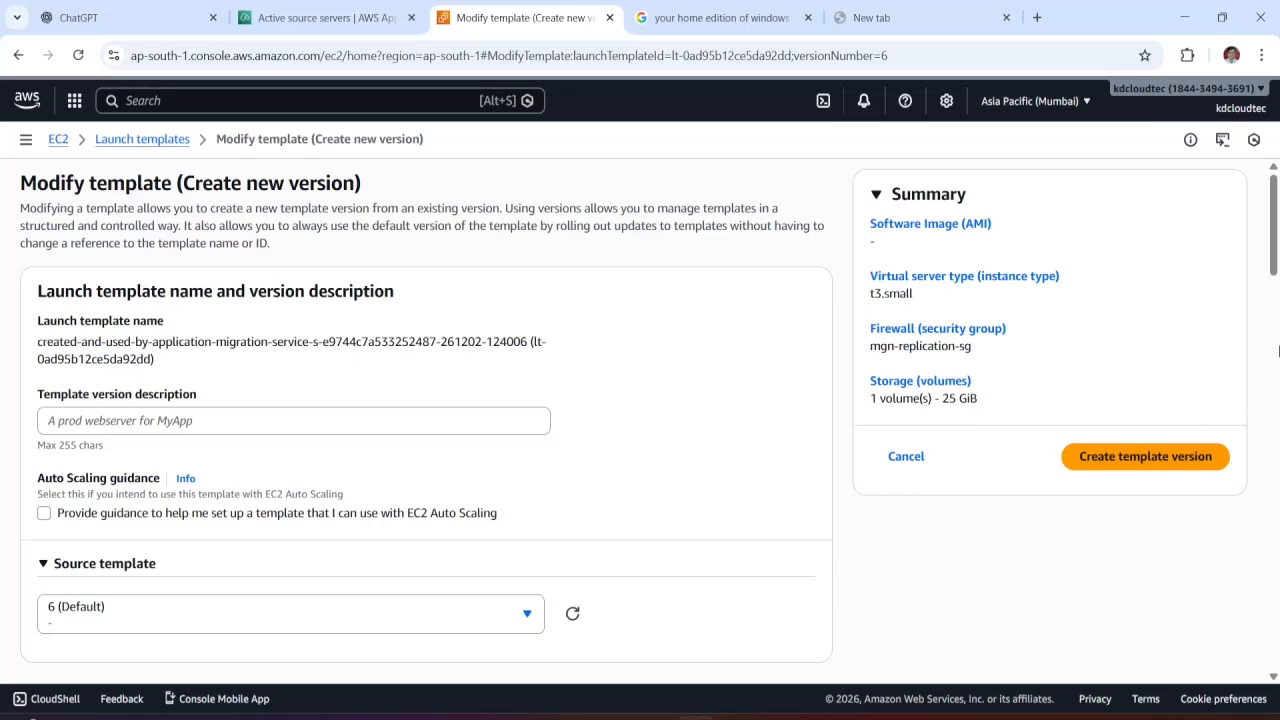
Step: Examine the available source template versions and the Availability Zone options without changing either
scroll(1274, 250, "down", 3)
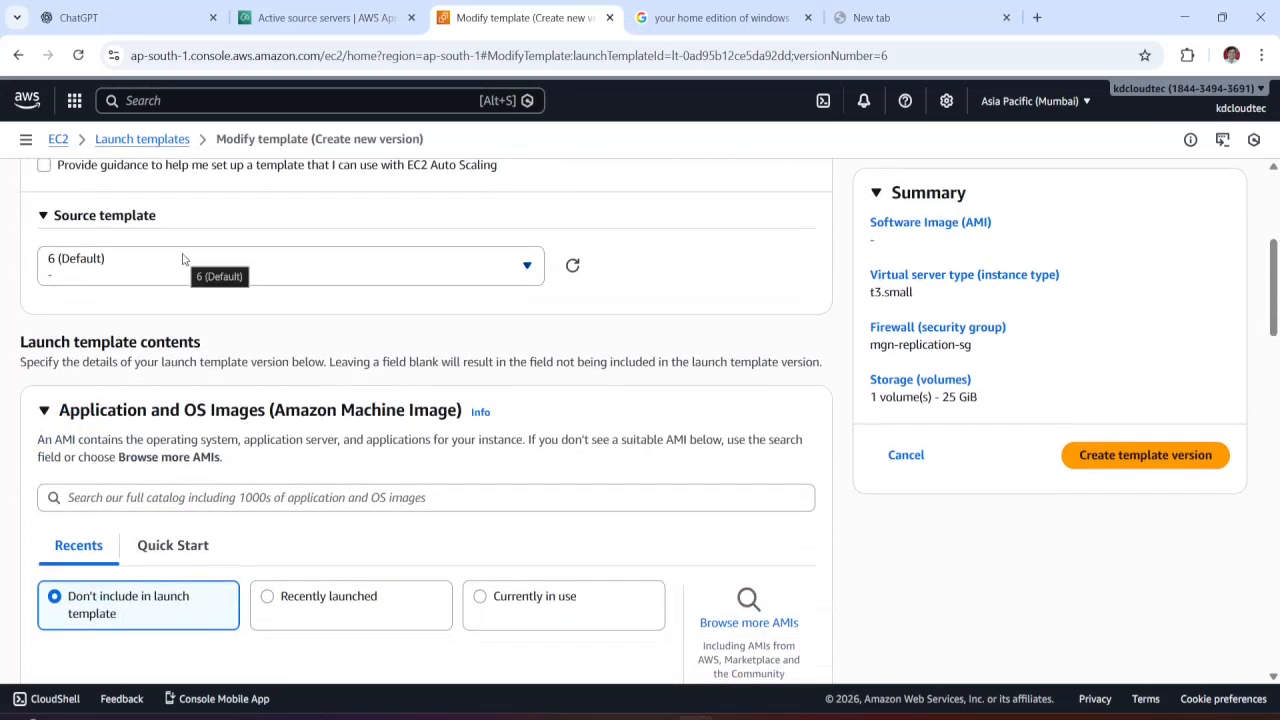
left_click(519, 277)
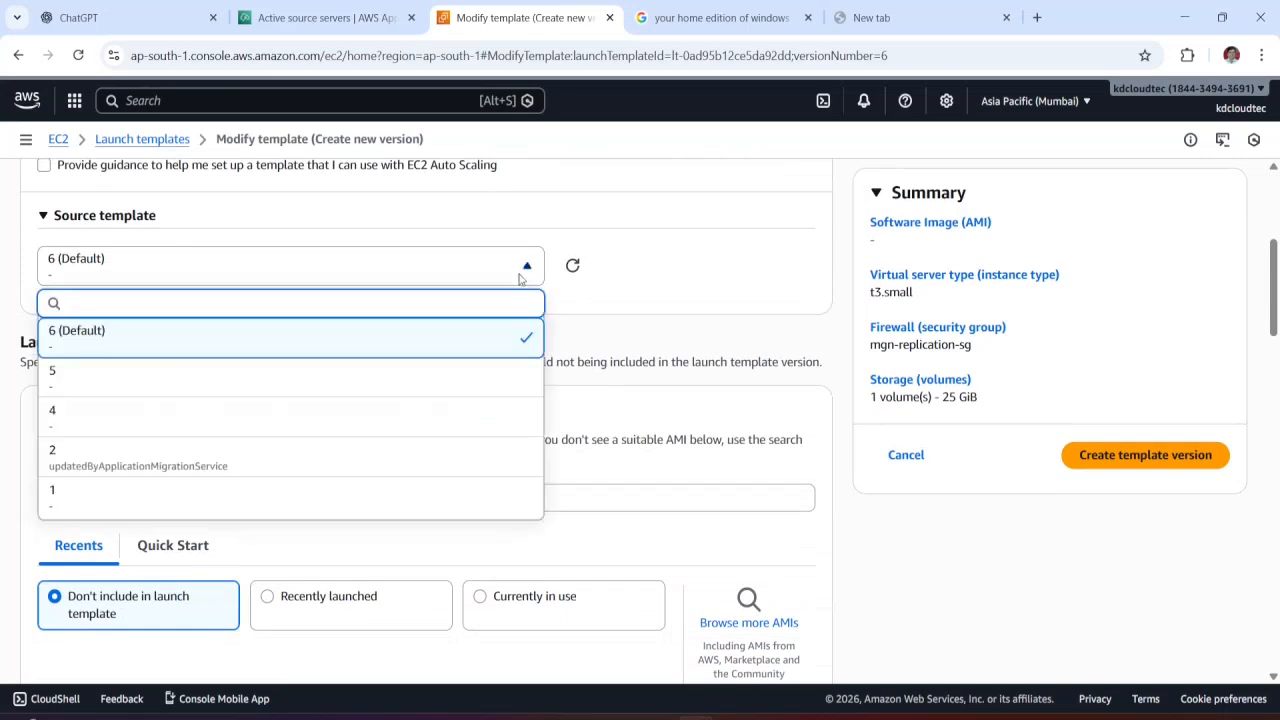
left_click(1236, 340)
left_click_drag(1275, 296, 1273, 502)
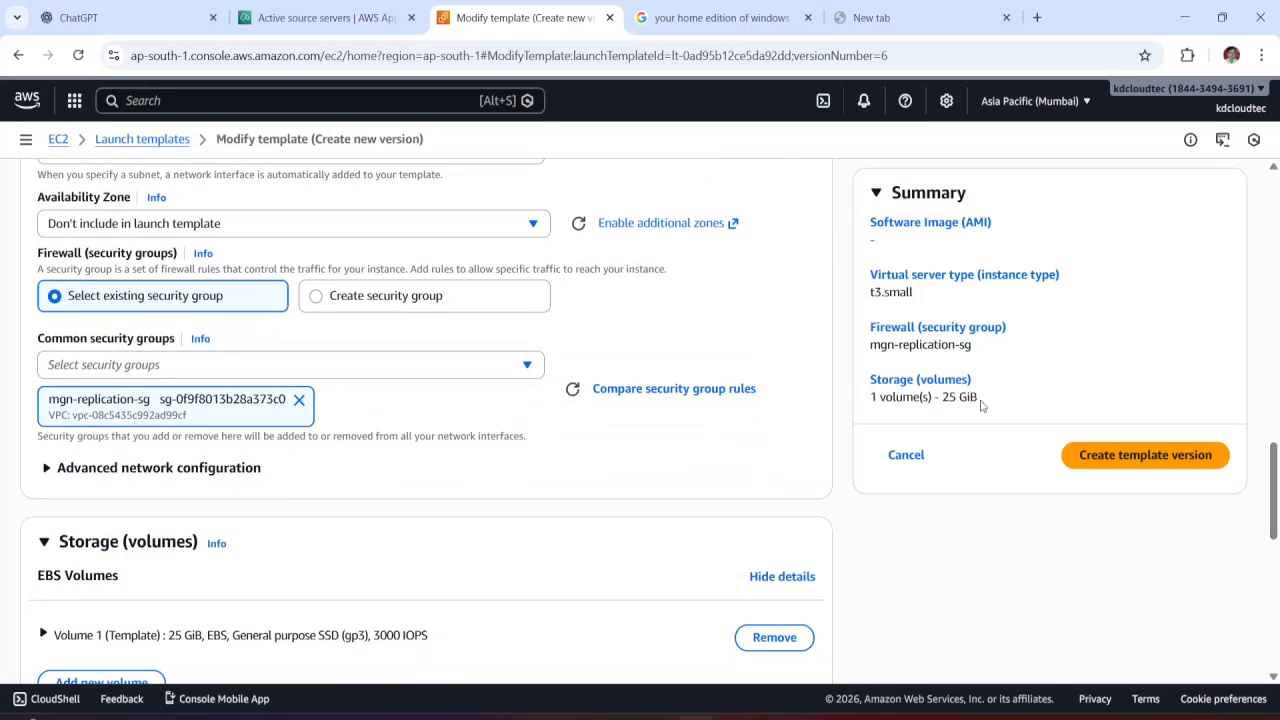
left_click(533, 228)
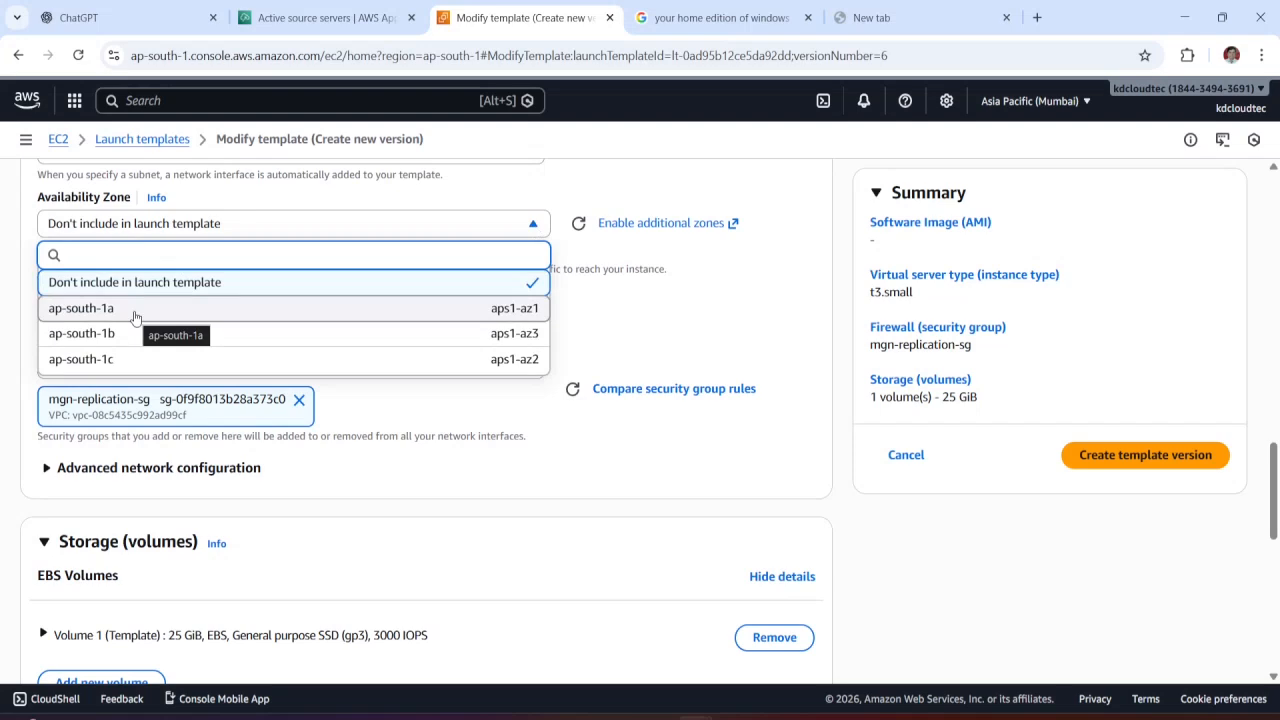
left_click(971, 548)
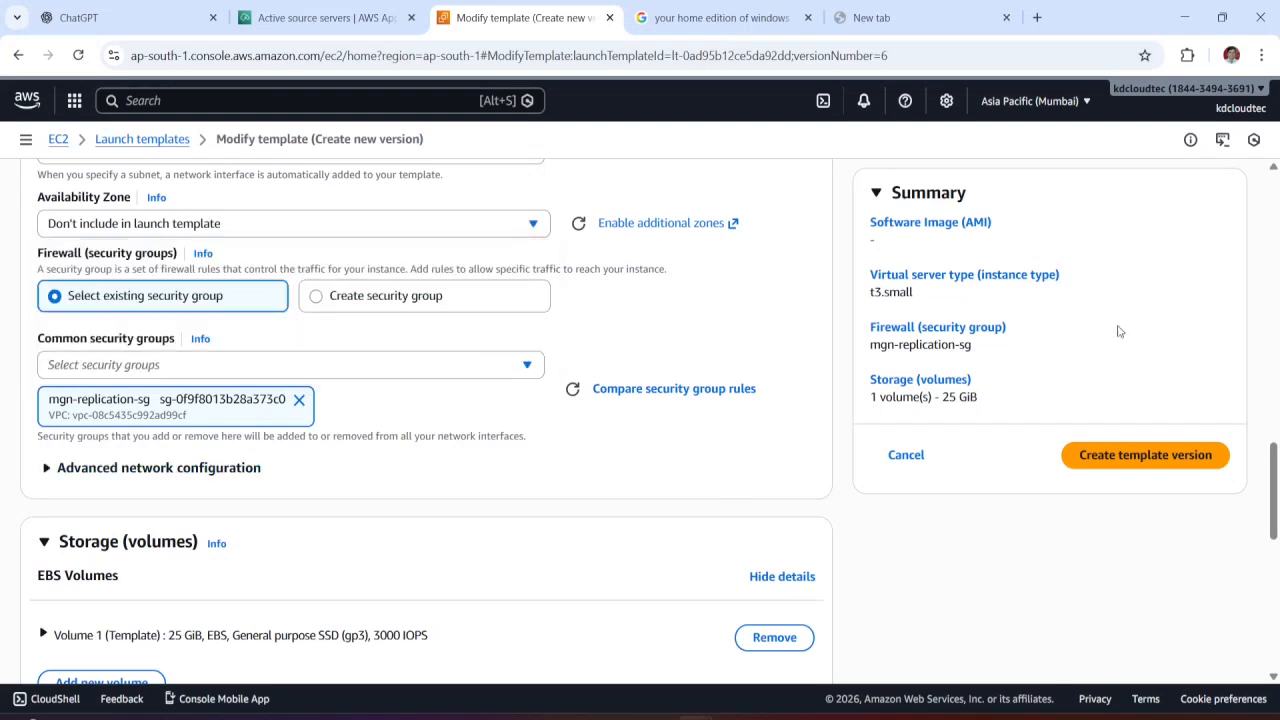
Step: Review the resource tags on the template and expand the Advanced details section
scroll(1260, 569, "down", 5)
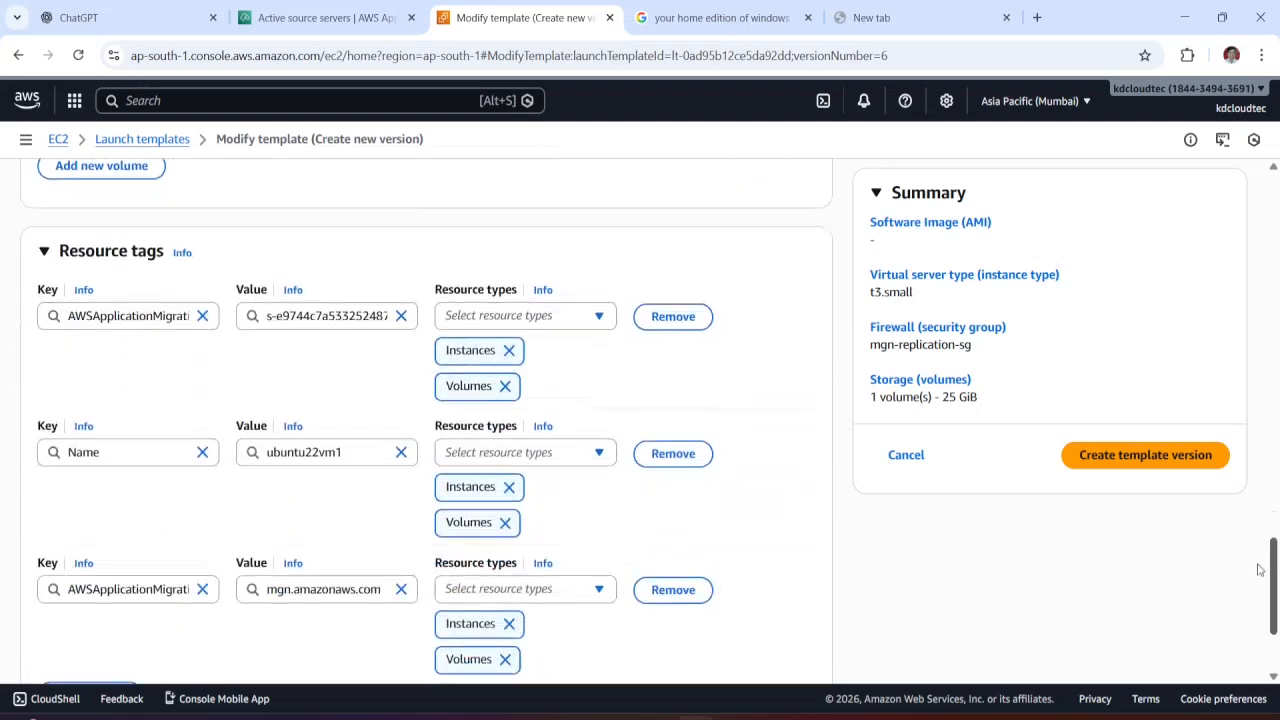
scroll(1260, 569, "down", 2)
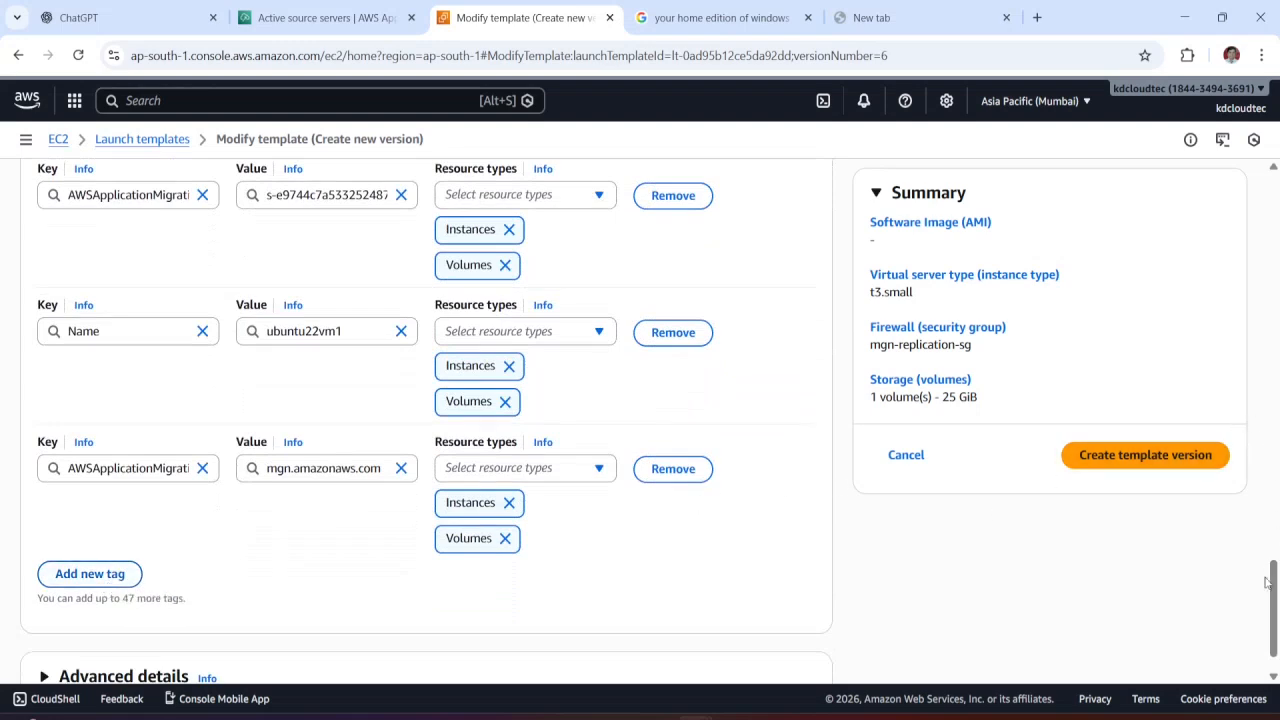
left_click_drag(1268, 580, 1248, 640)
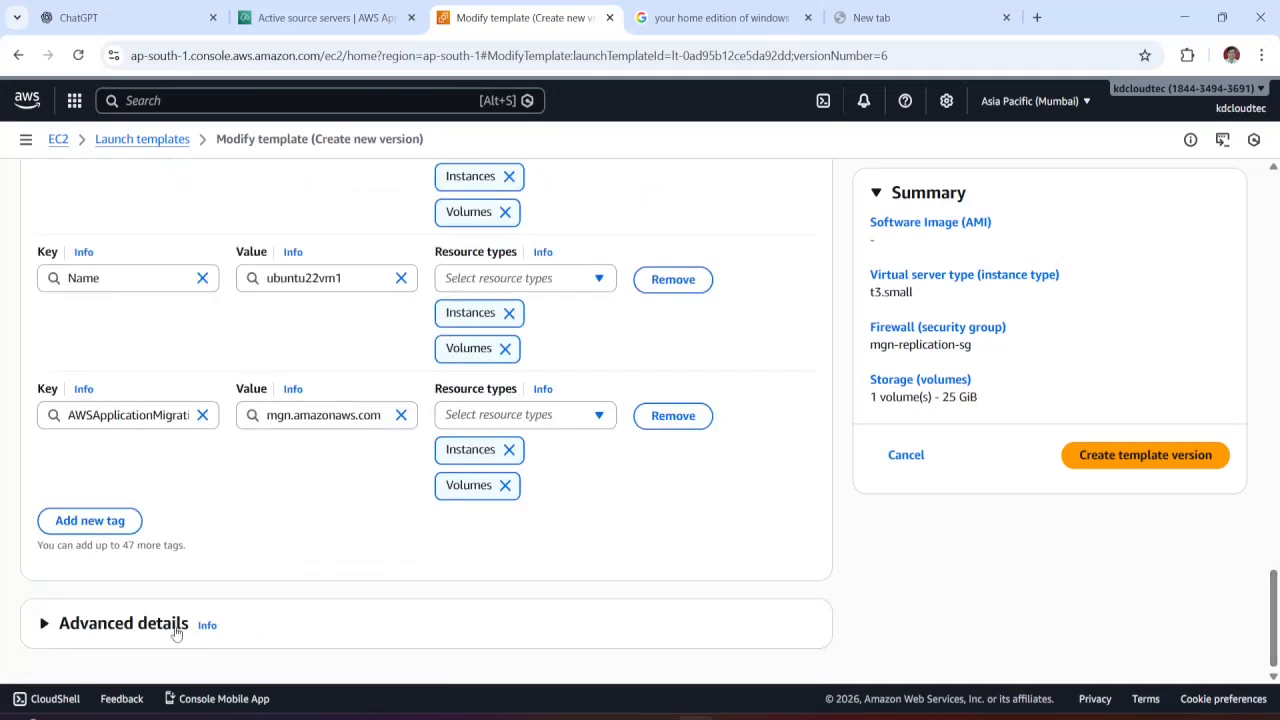
left_click(44, 623)
left_click_drag(1277, 444, 1240, 352)
Step: Collapse the Storage (volumes) section and expand Advanced network configuration to review the settings of Network interface 1
left_click(44, 492)
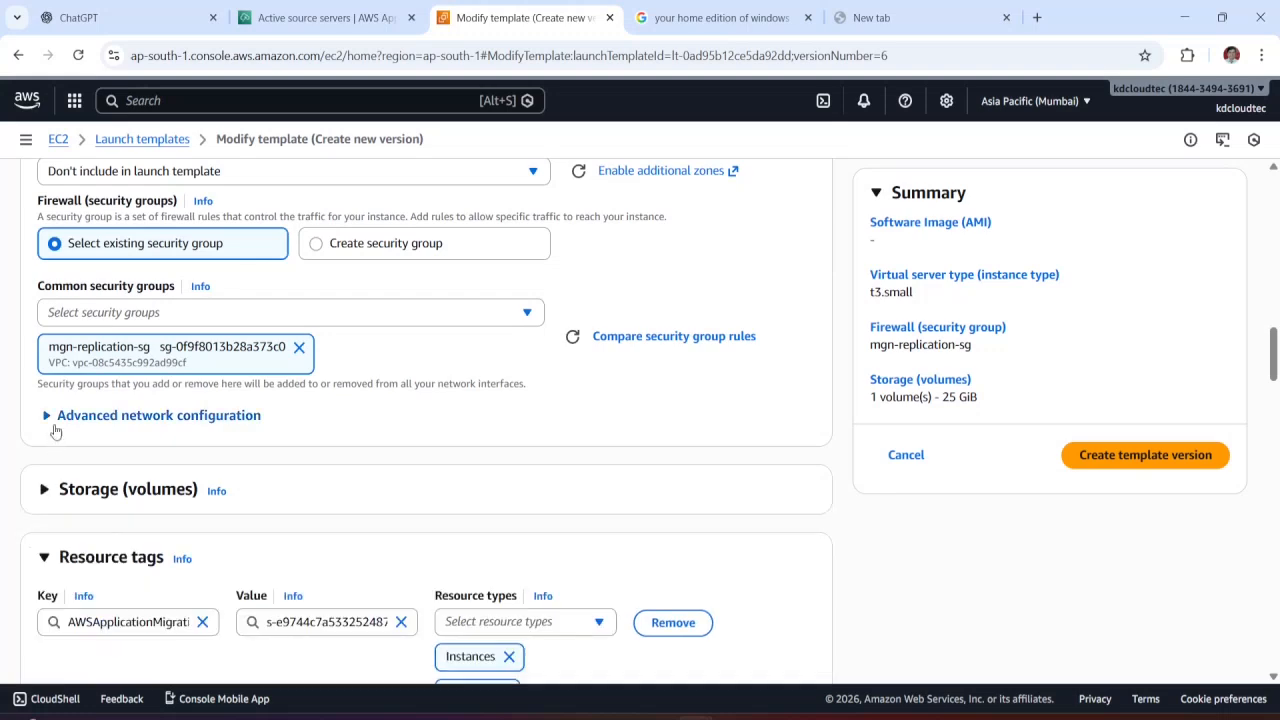
left_click(57, 420)
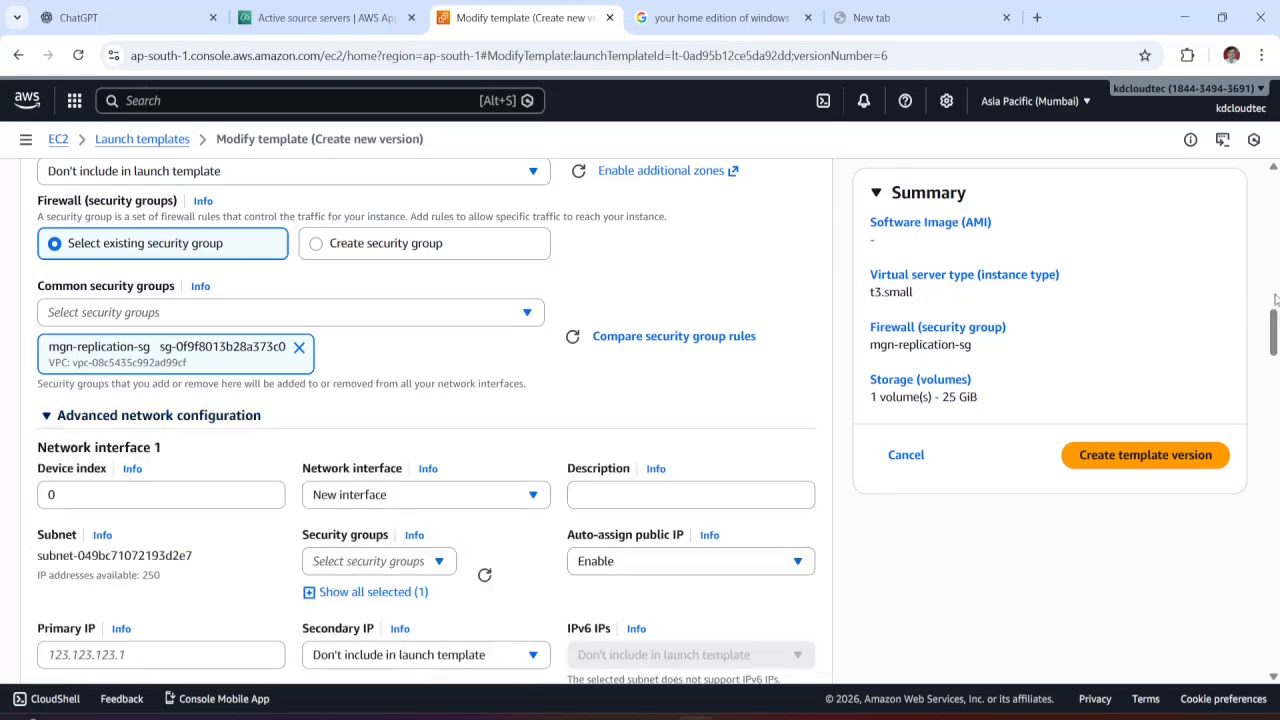
scroll(1275, 300, "down", 3)
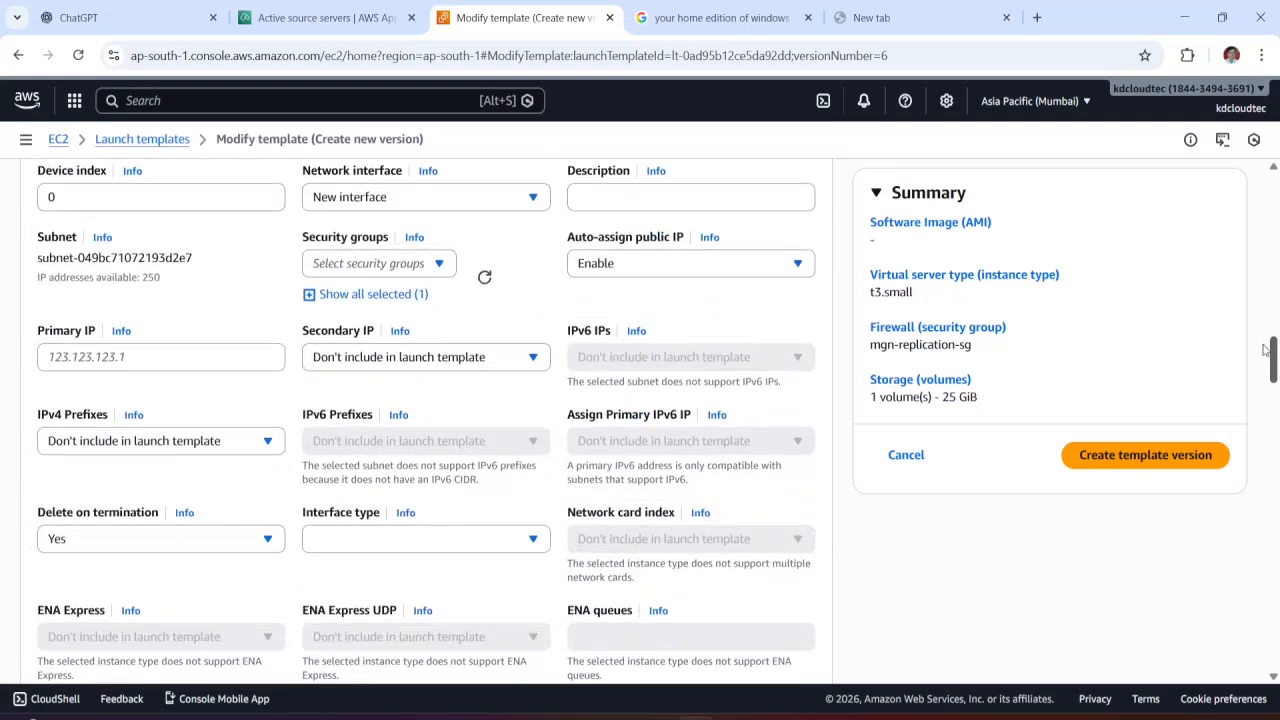
scroll(1265, 345, "up", 1)
mouse_move(1265, 340)
left_mouse_down()
mouse_move(1255, 459)
mouse_move(1260, 333)
left_mouse_up()
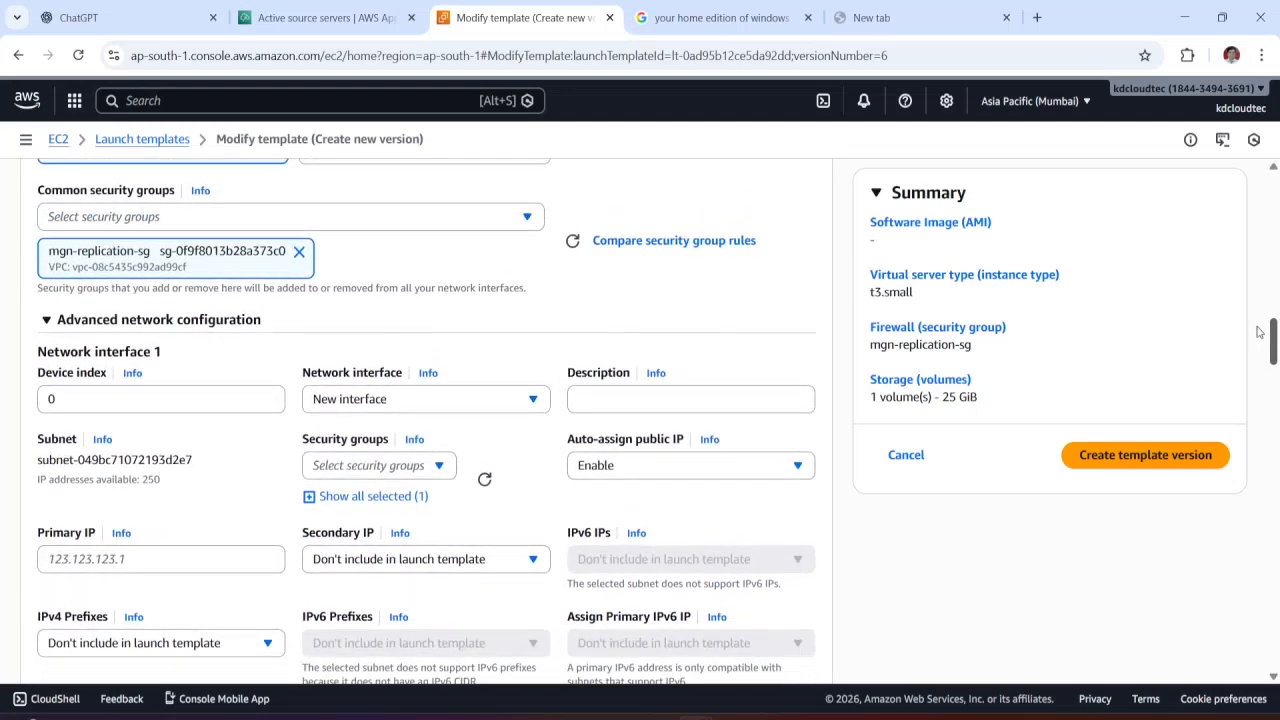
Step: Switch auto-assign public IP on Network interface 1 to Disable and back to Enable
left_click(781, 471)
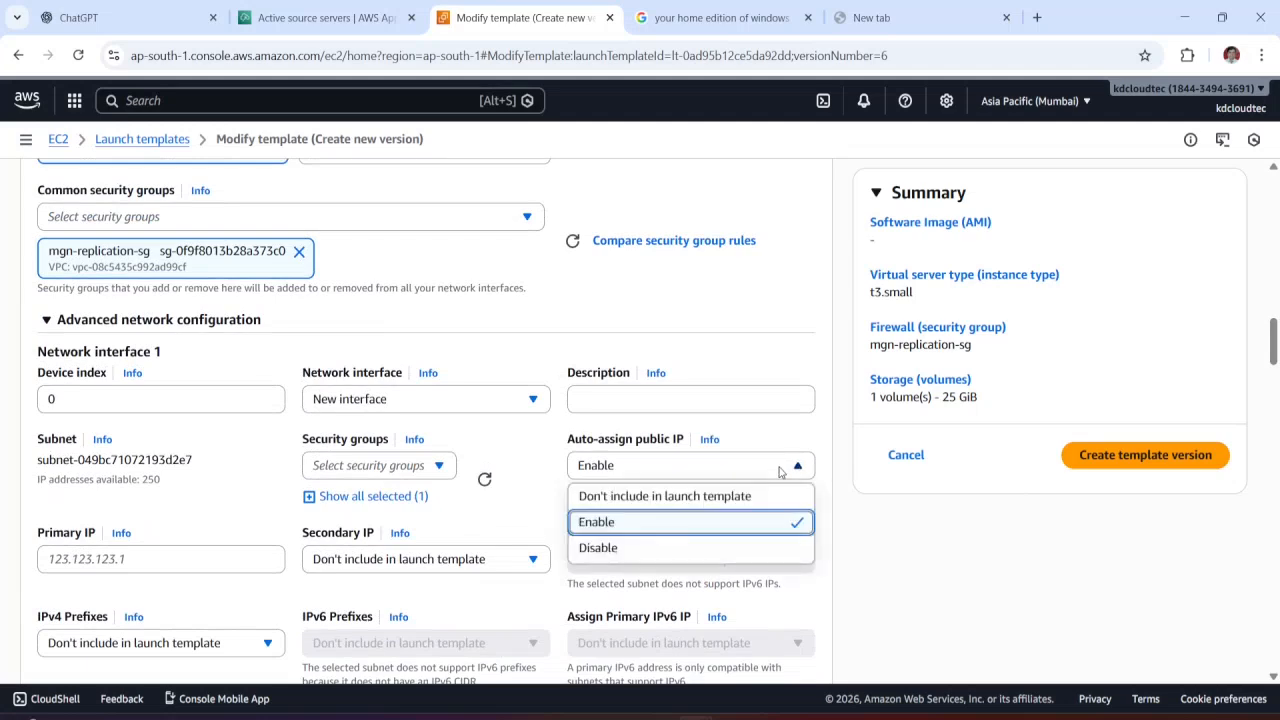
left_click(629, 548)
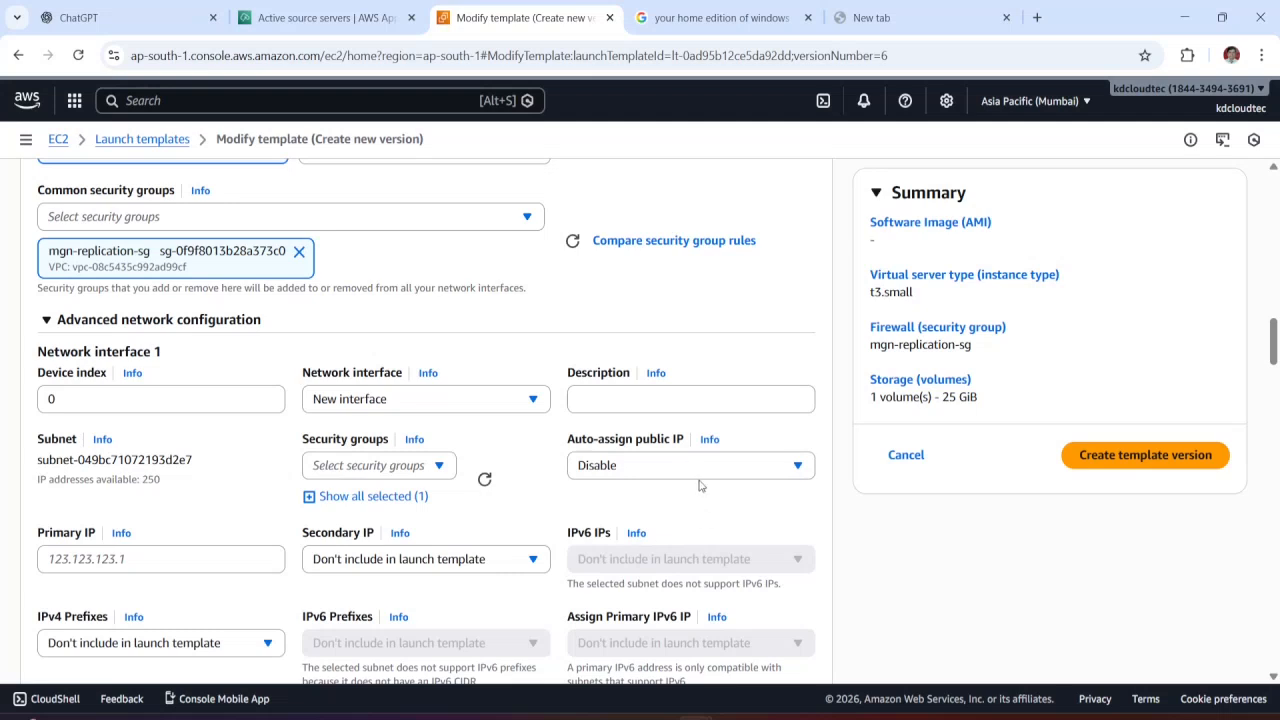
left_click(798, 470)
left_click(789, 472)
left_click(632, 521)
Step: Set auto-assign public IP on Network interface 1 to "Don't include in launch template" and create the template version
left_click(312, 497)
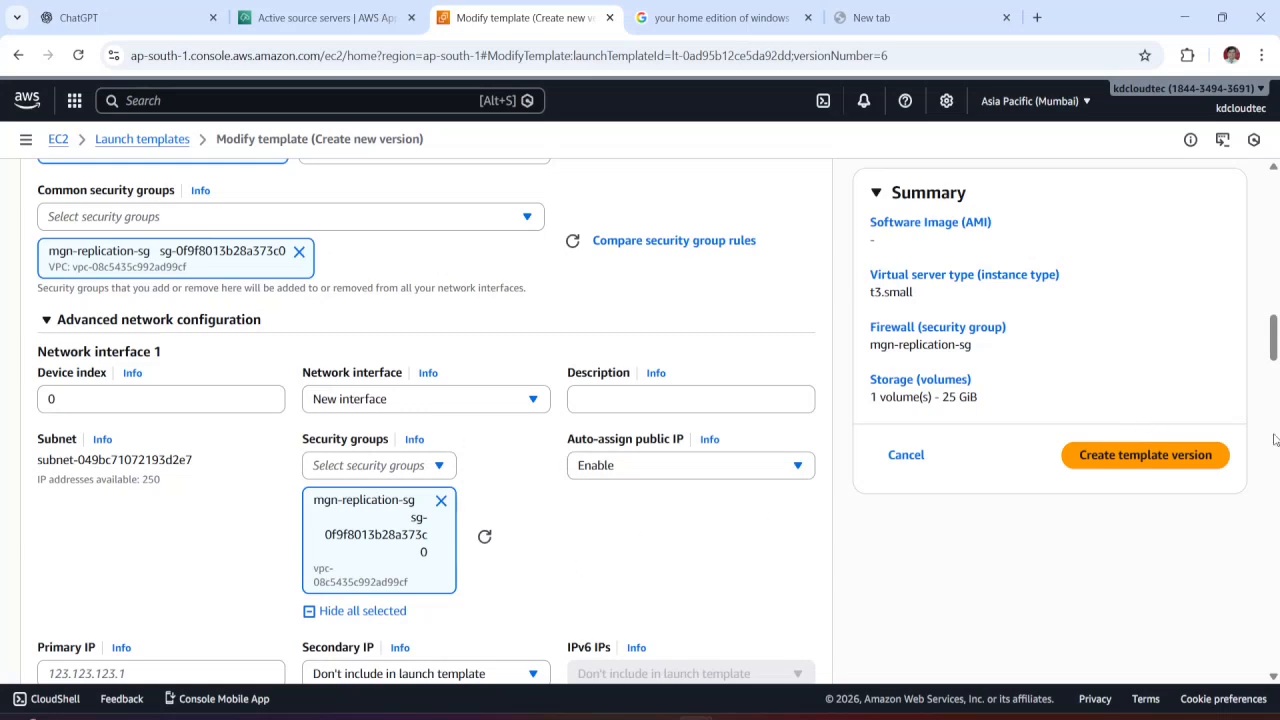
left_click_drag(1270, 343, 1266, 355)
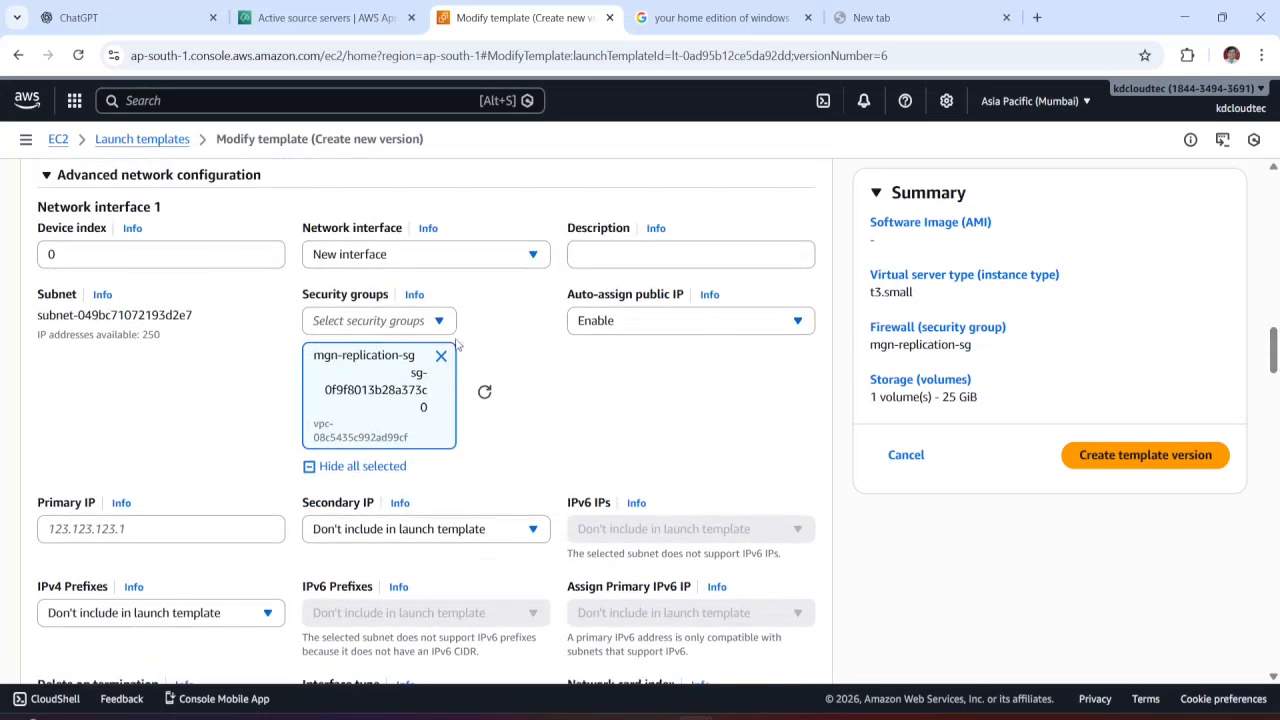
left_click(802, 327)
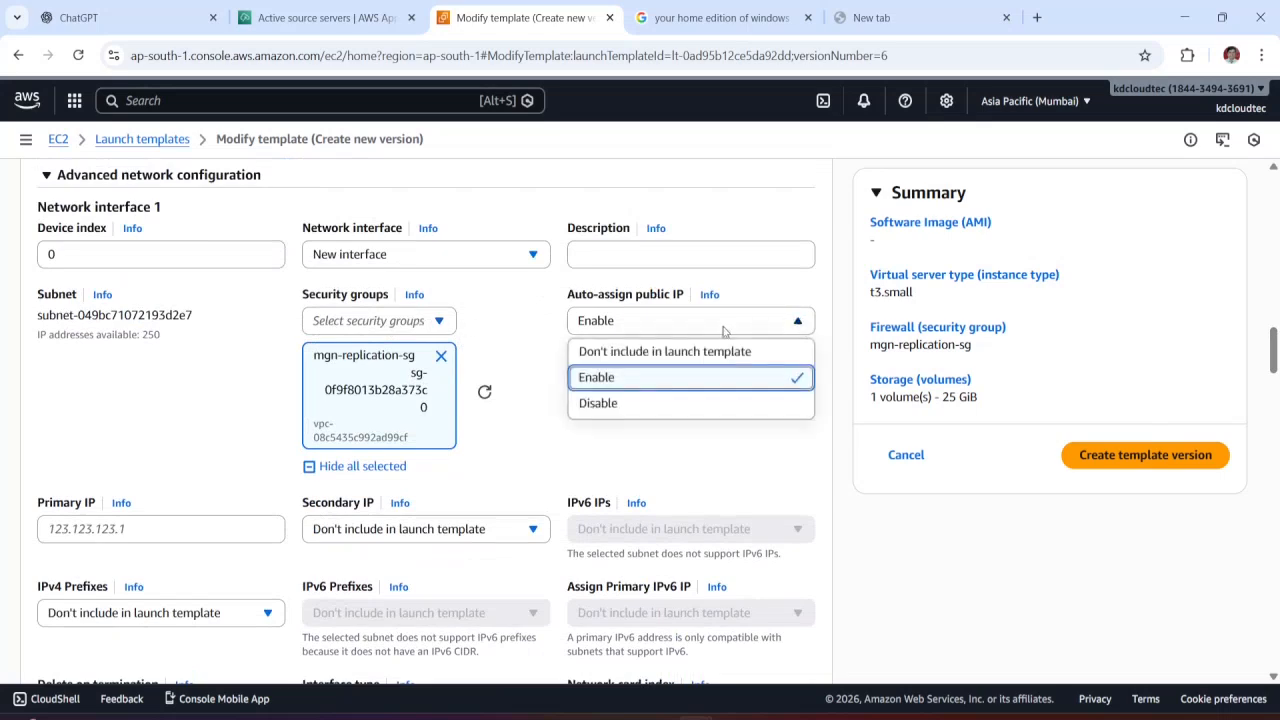
left_click(628, 351)
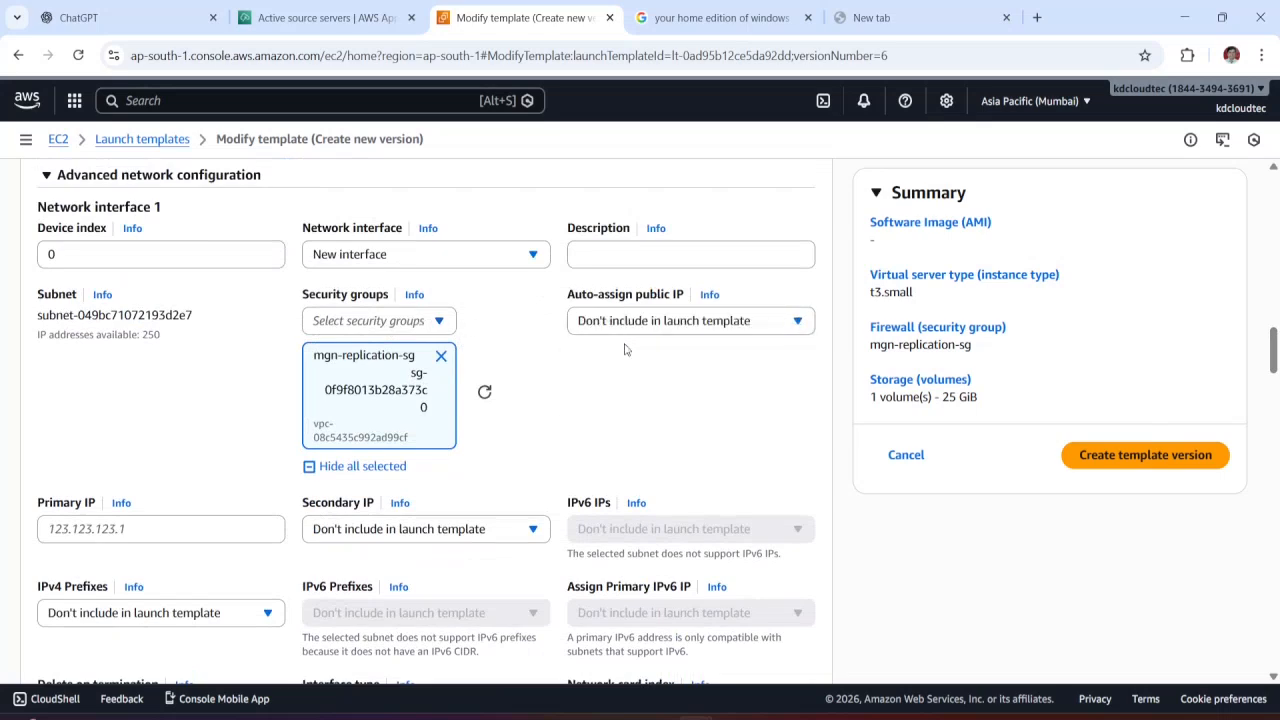
left_click(1155, 457)
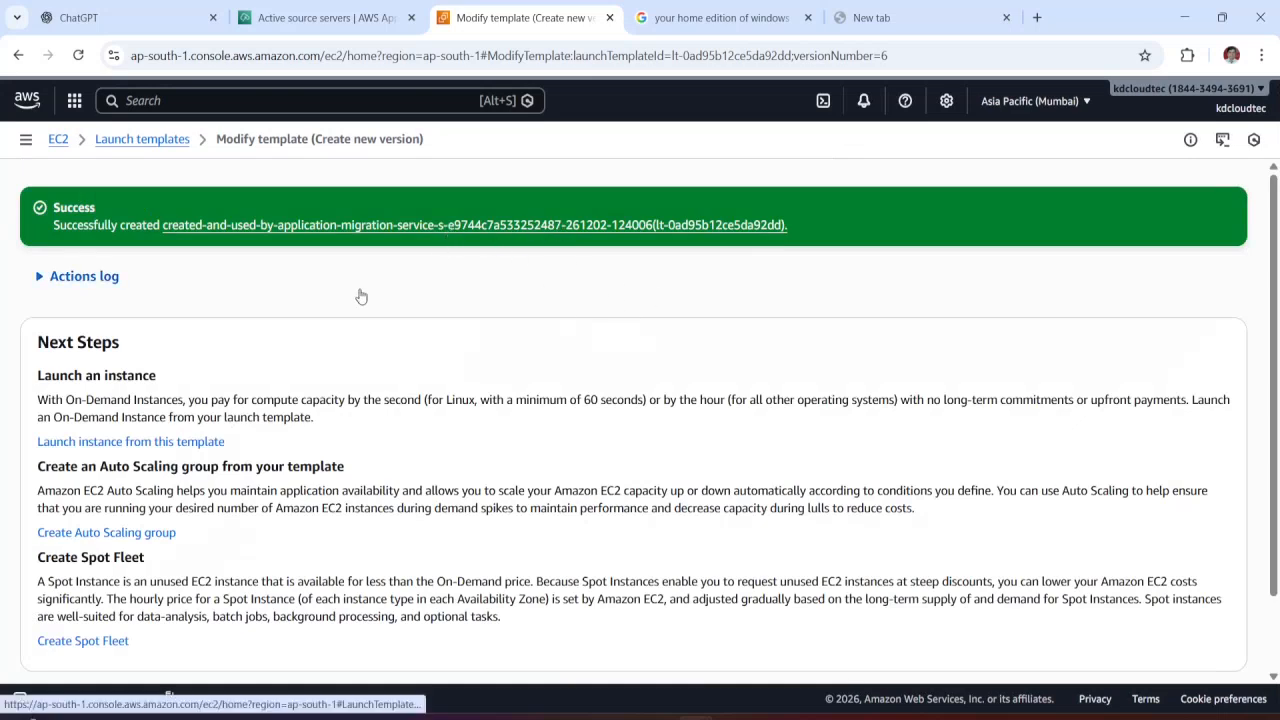
Step: Return to the launch templates list and open the server-specific template for another new version
left_click(140, 142)
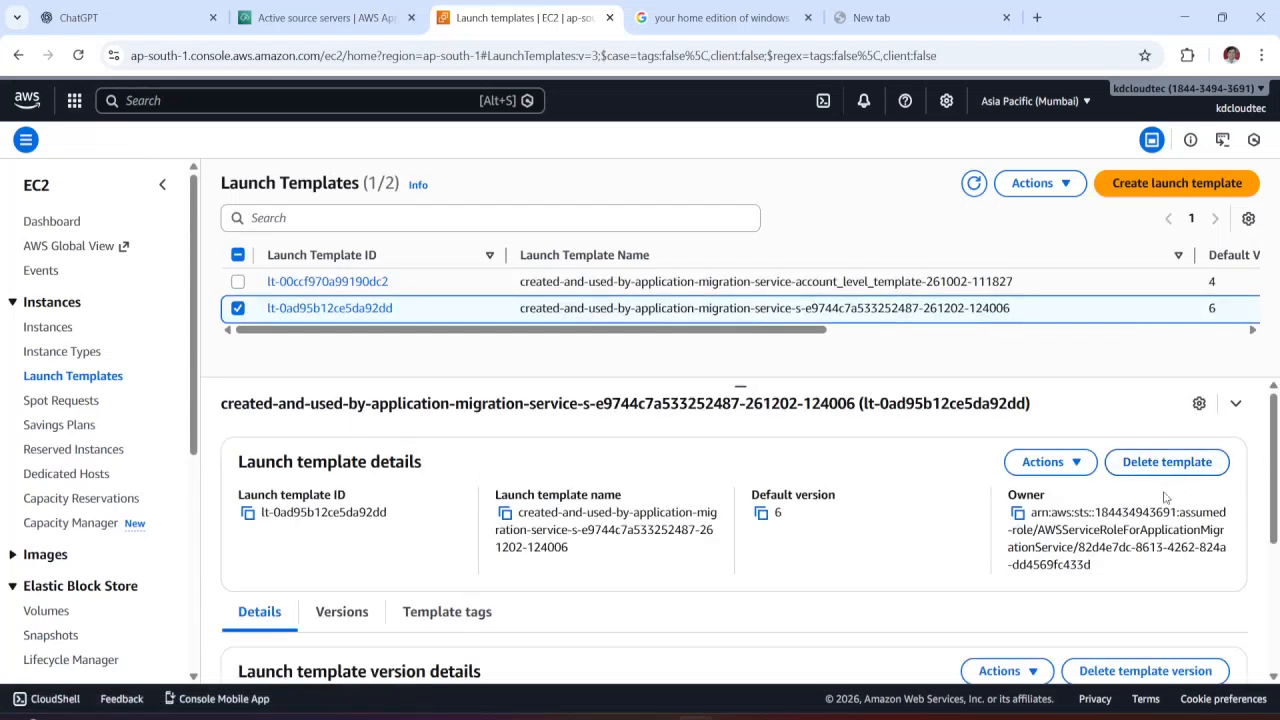
scroll(1262, 563, "down", 3)
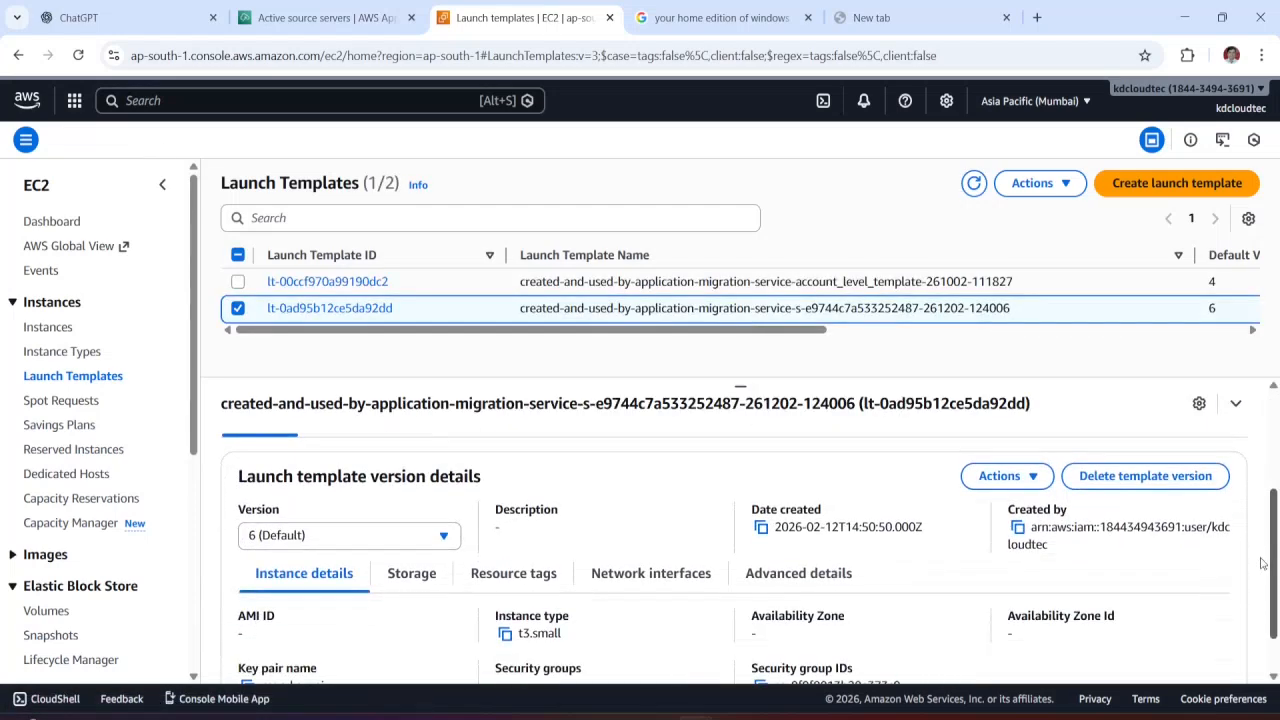
scroll(1262, 540, "up", 3)
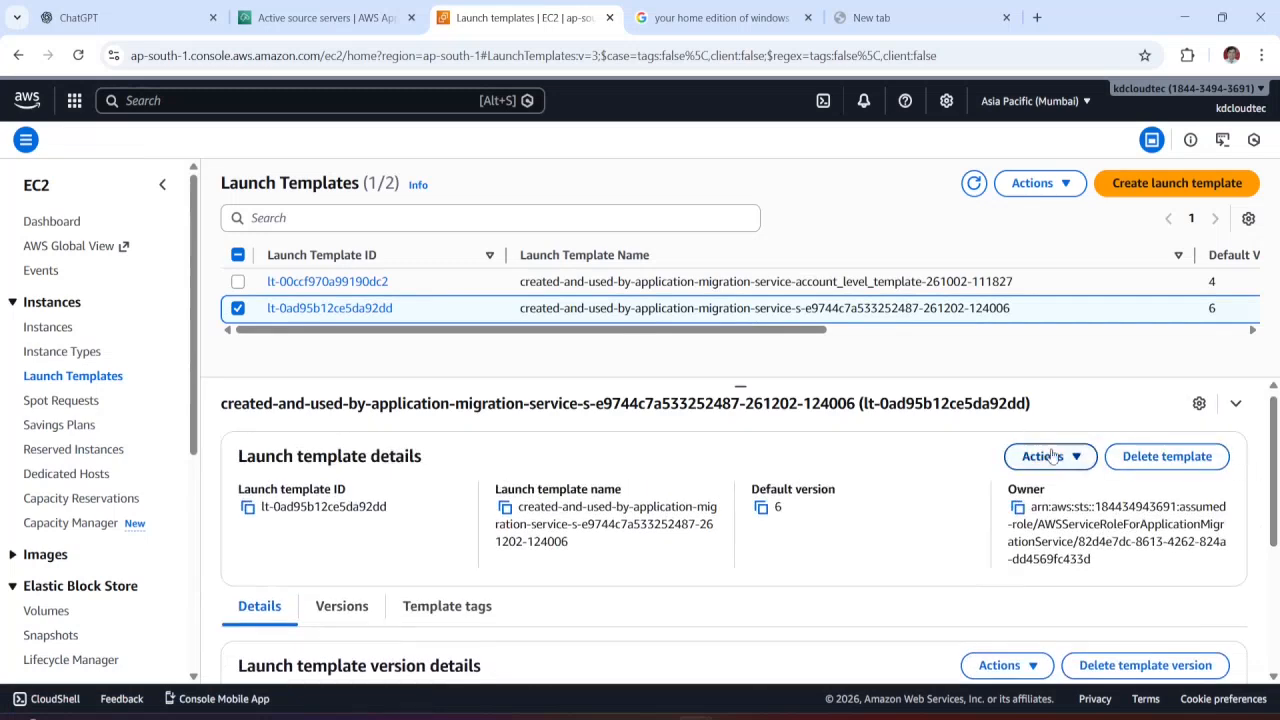
left_click(1084, 462)
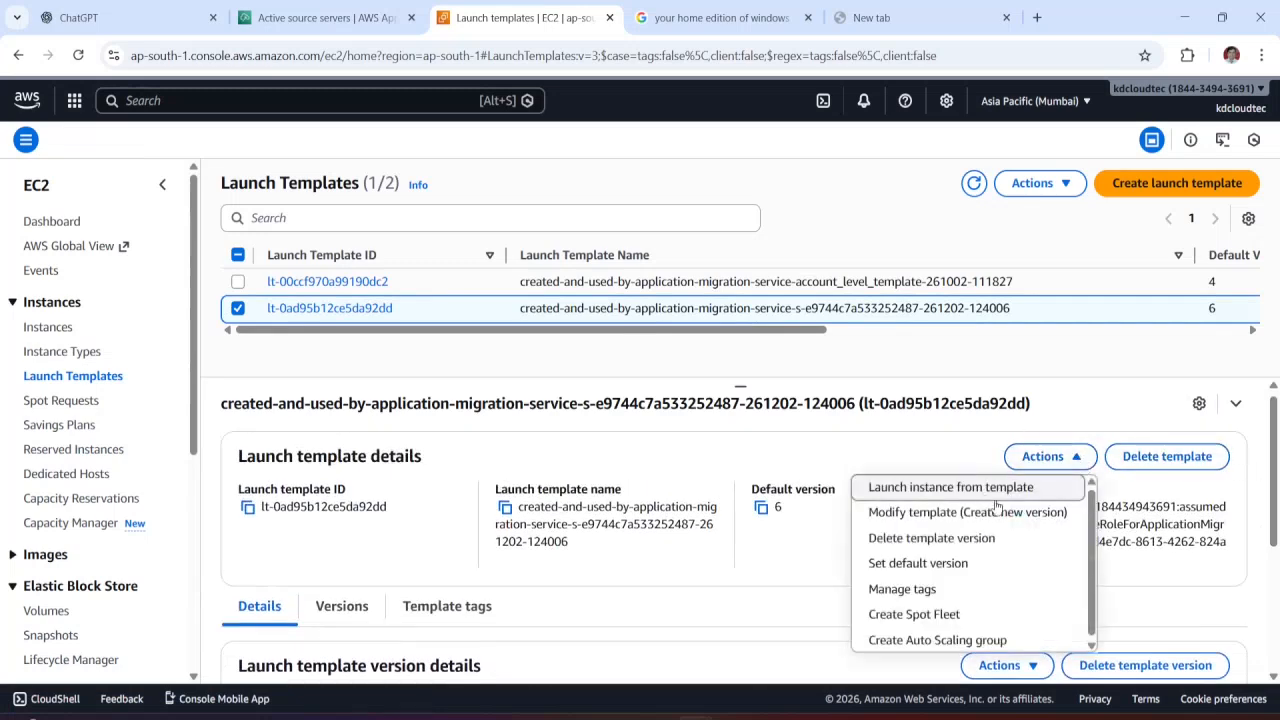
scroll(1249, 584, "down", 2)
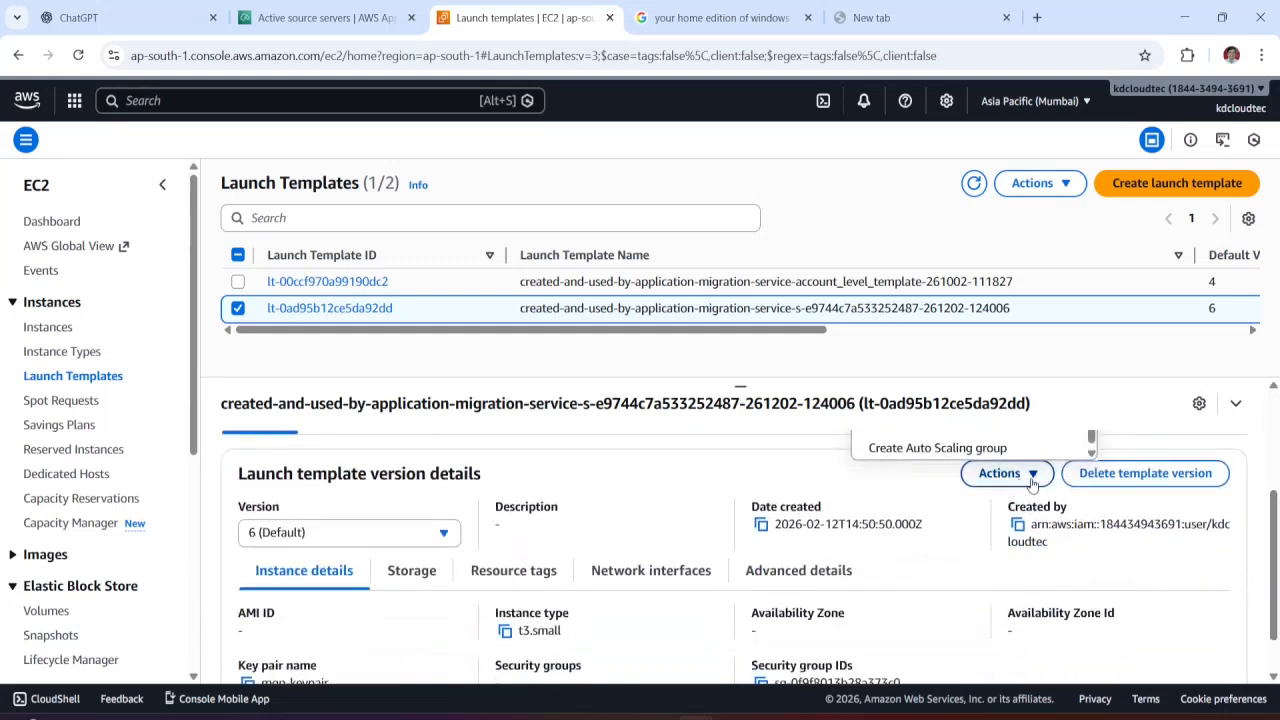
left_click(999, 476)
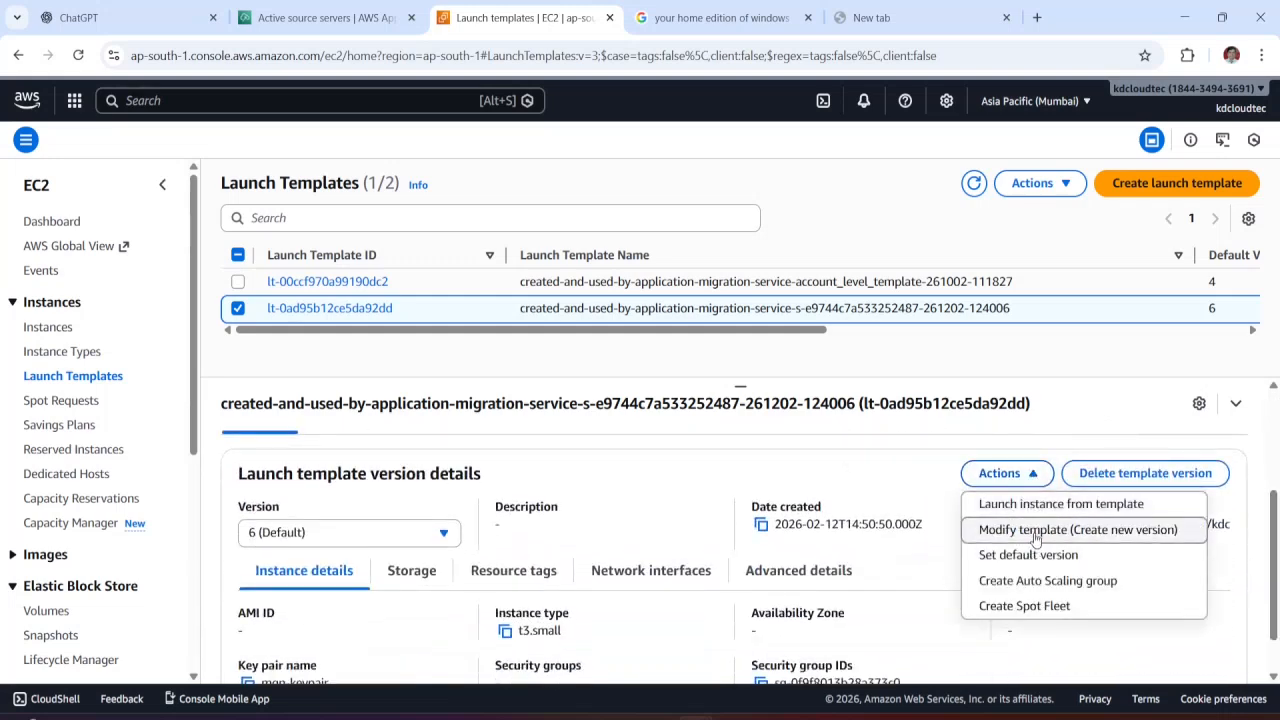
left_click(1036, 532)
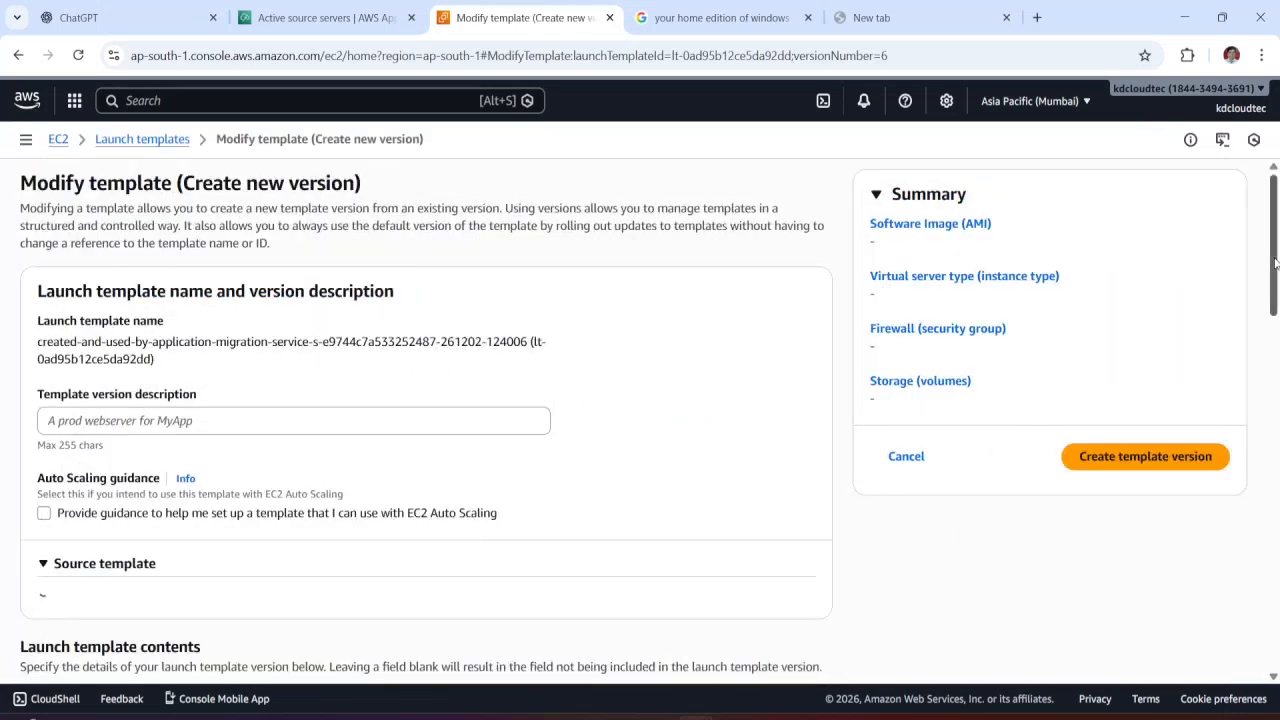
Step: Select version 8 as the source template and create a new version of the launch template from it
scroll(317, 392, "down", 2)
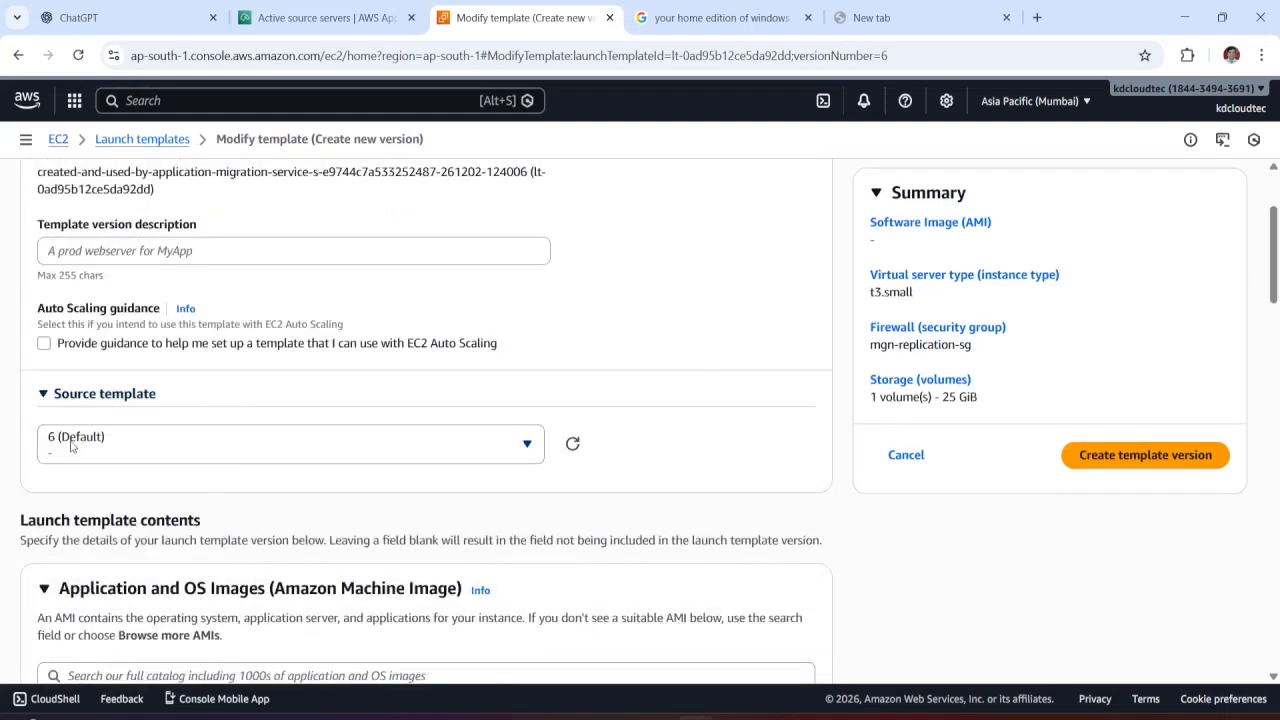
left_click(527, 446)
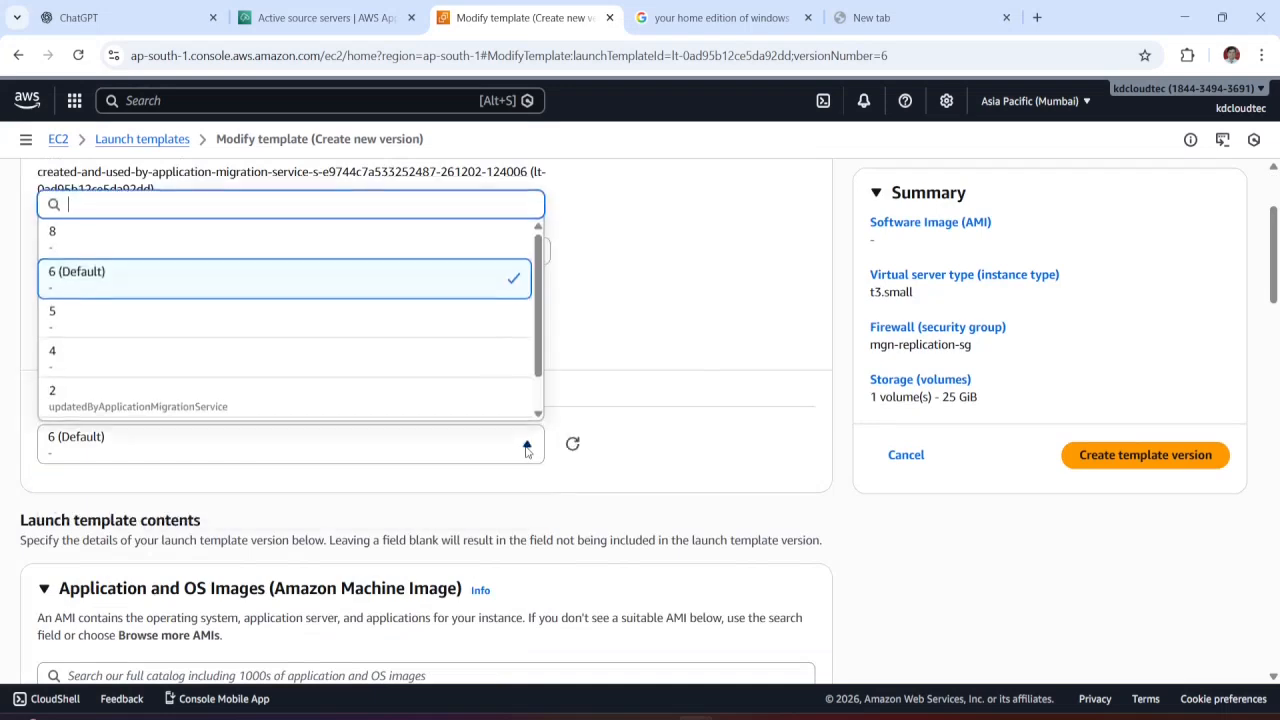
left_click(74, 238)
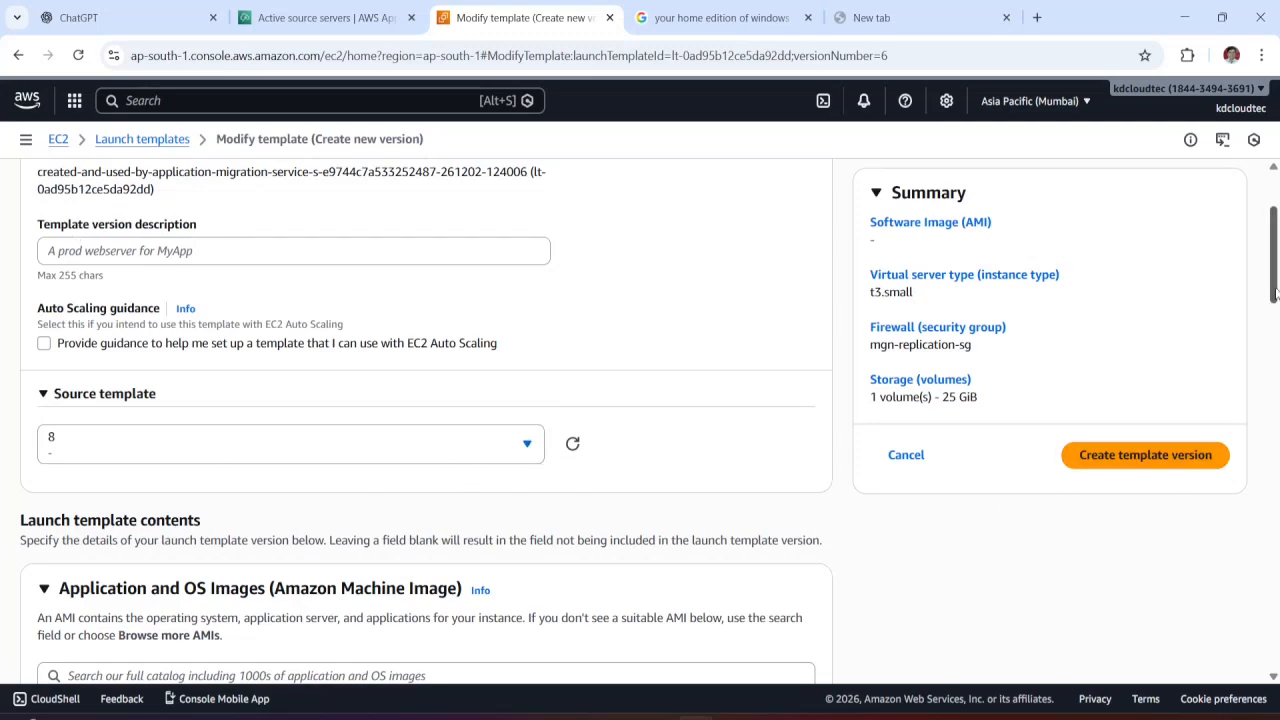
left_click_drag(1262, 296, 1250, 365)
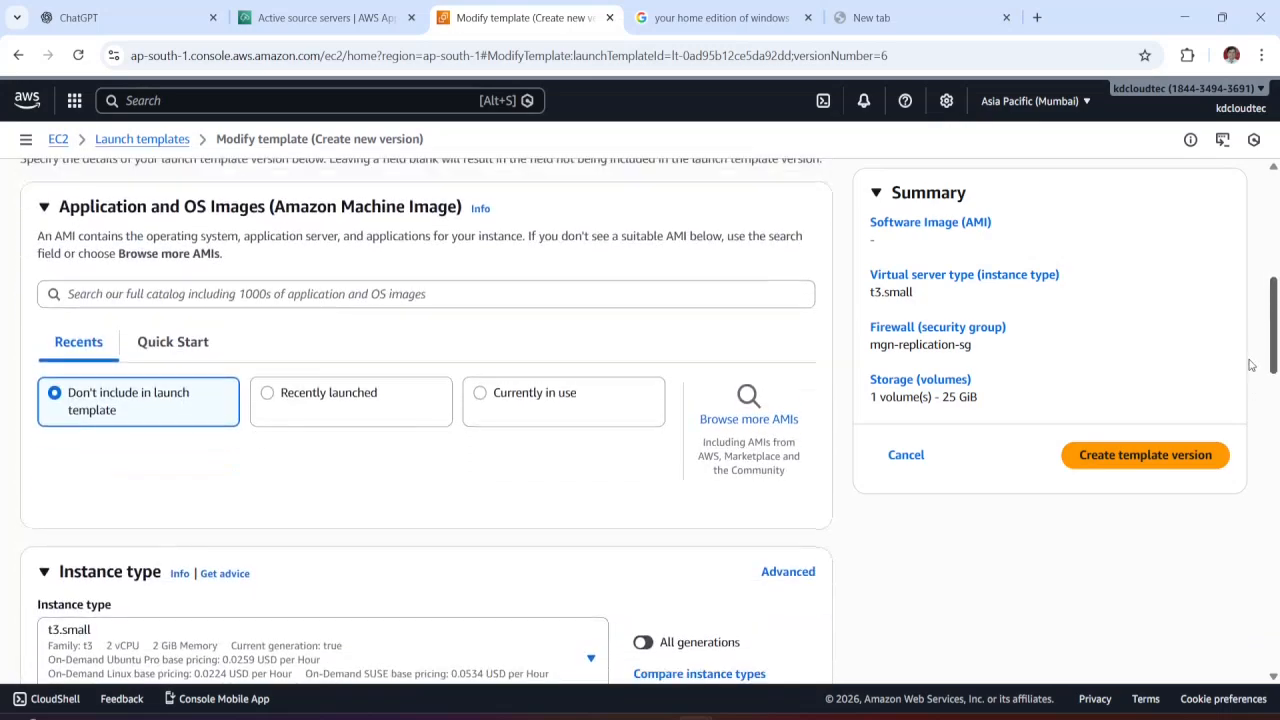
left_click(1135, 463)
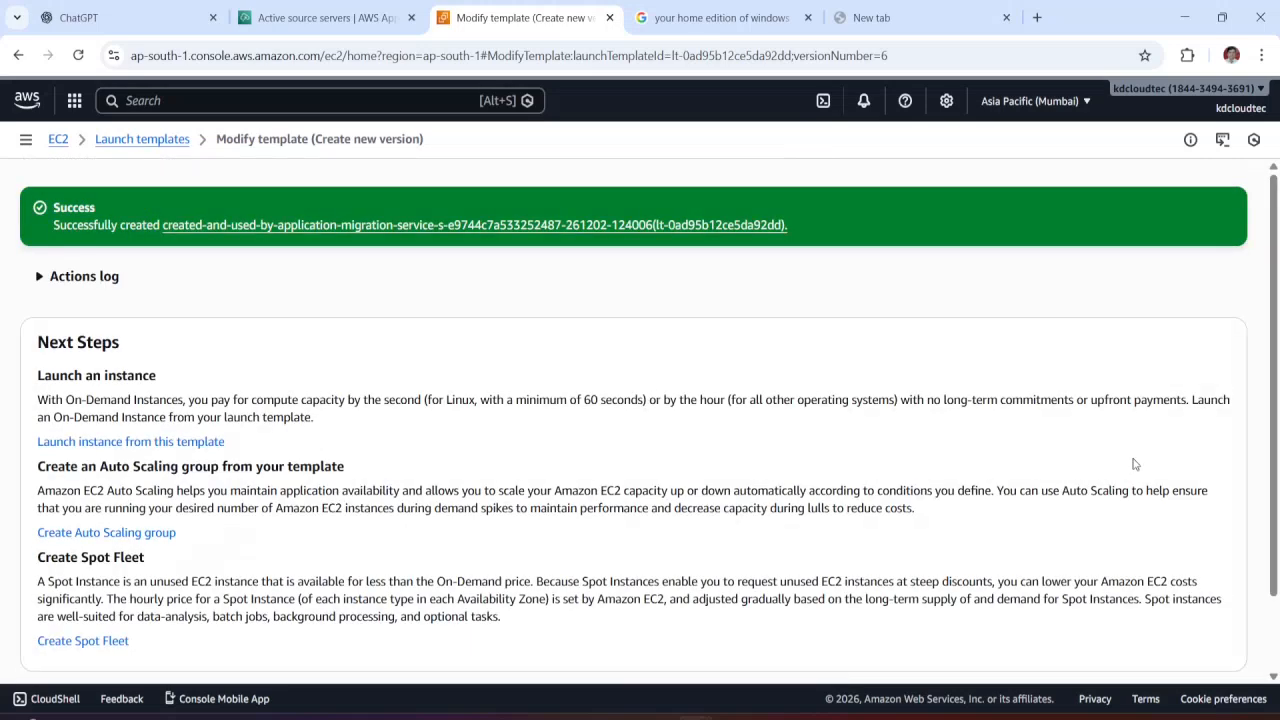
Step: Return to the launch templates list and set version 9 as the default version of the server-specific template
left_click(150, 143)
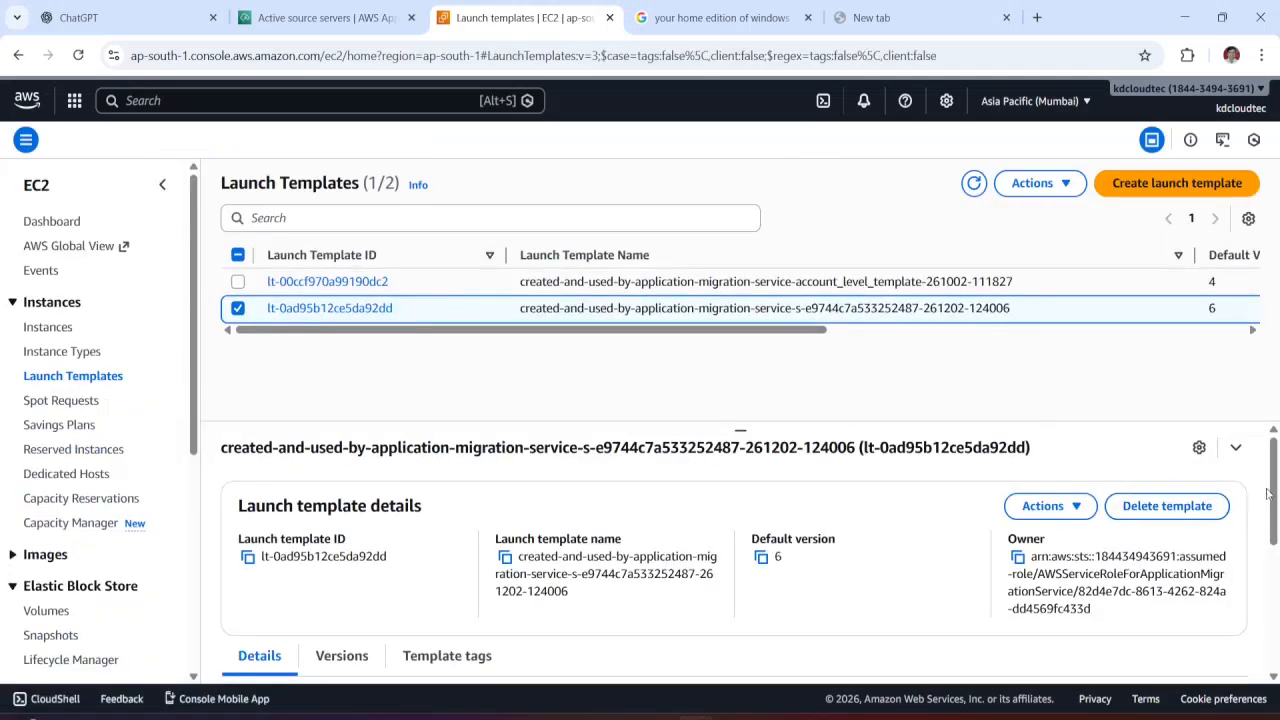
left_click(1084, 506)
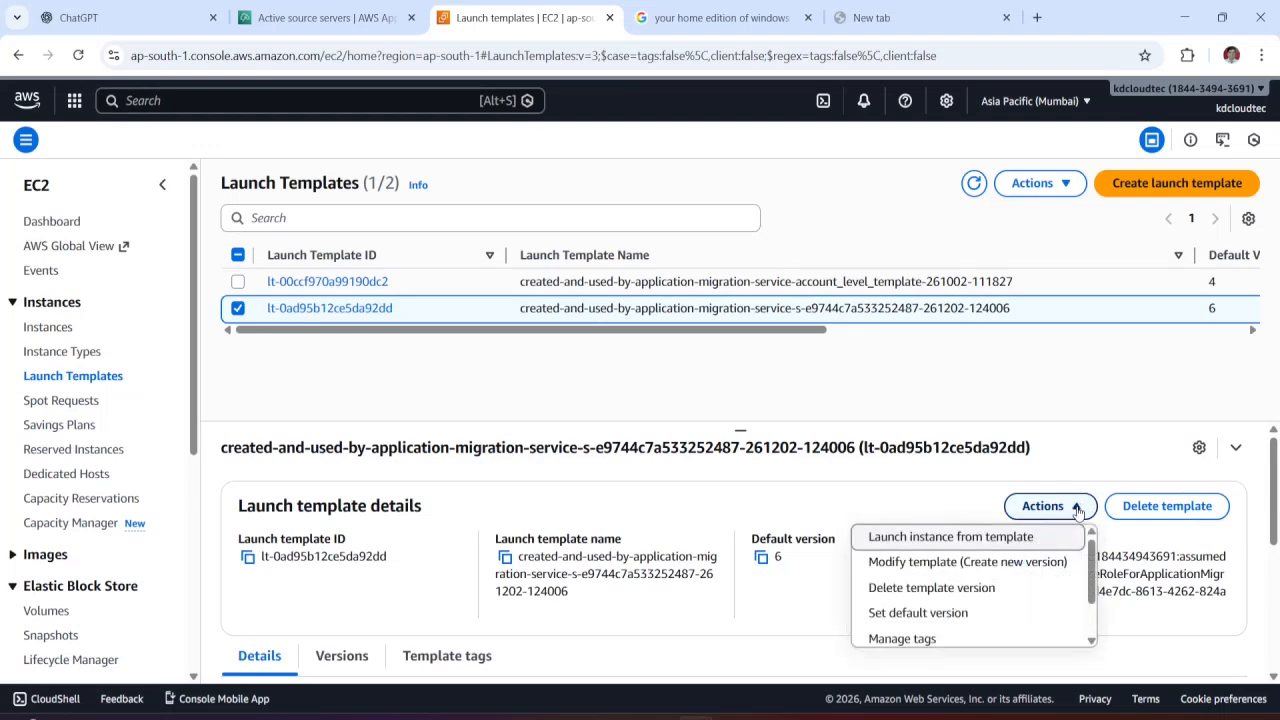
left_click(936, 614)
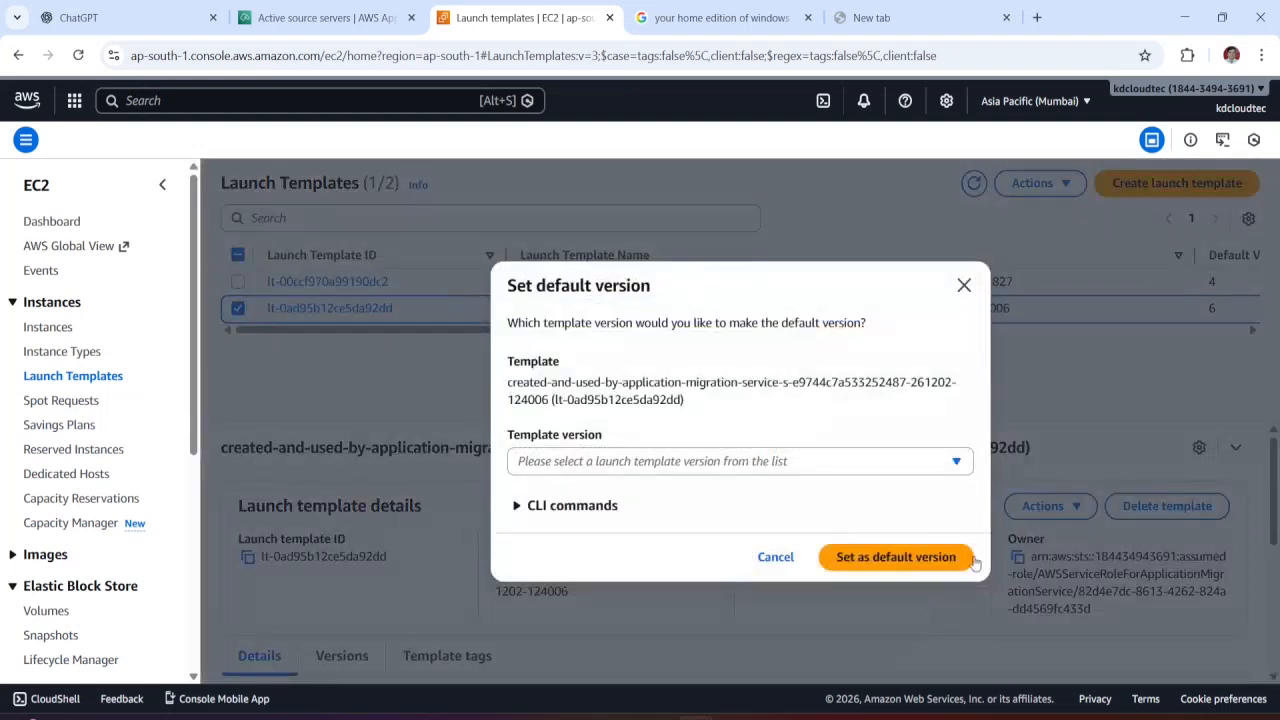
left_click(947, 463)
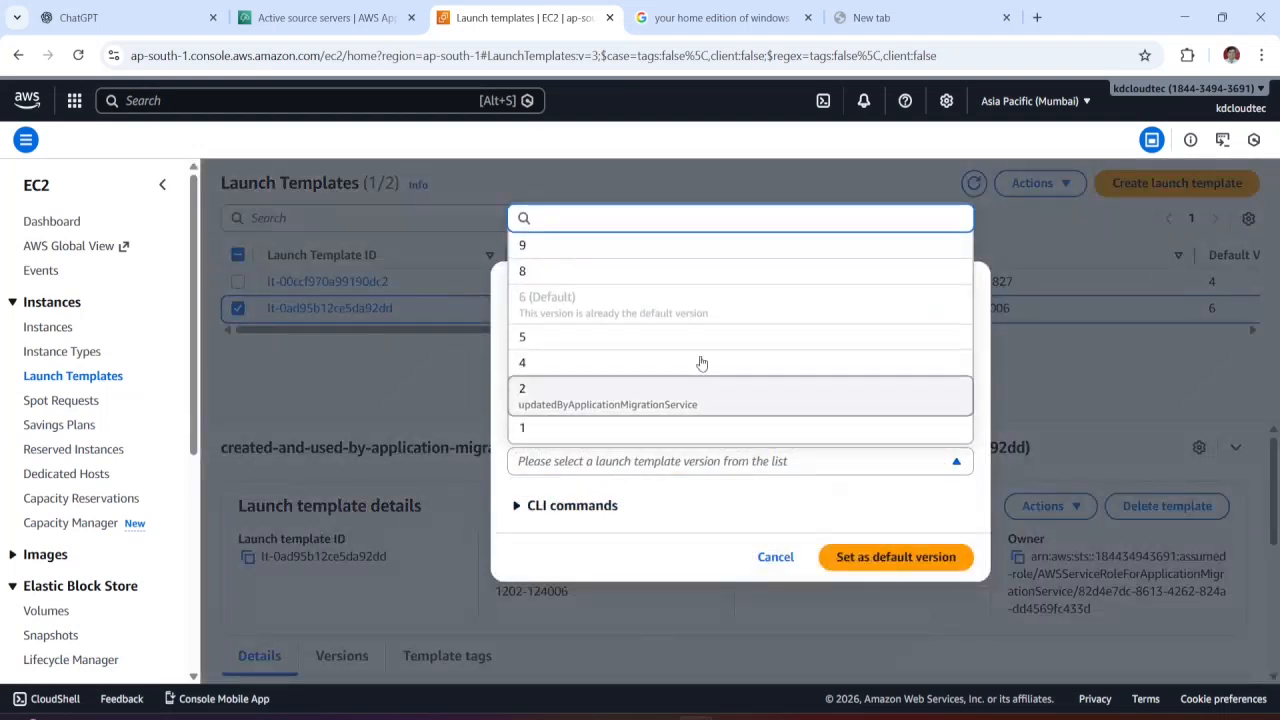
left_click(531, 249)
left_click(903, 561)
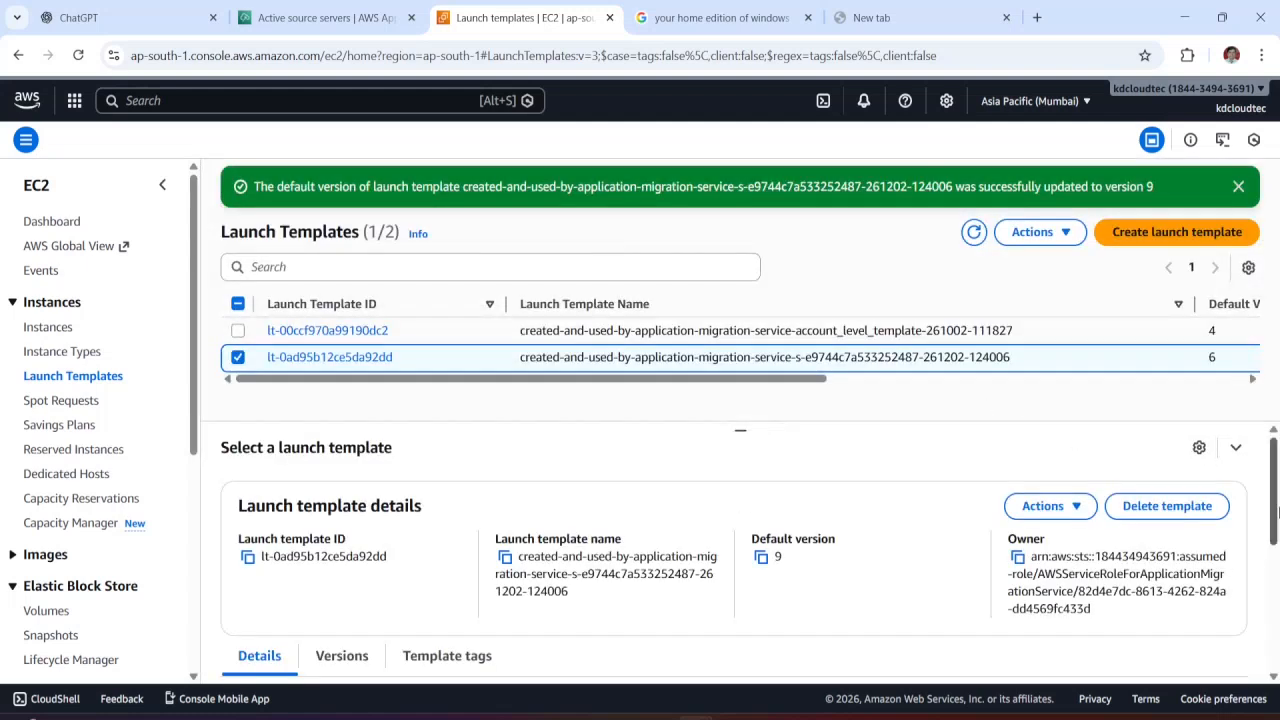
scroll(1273, 481, "down", 1)
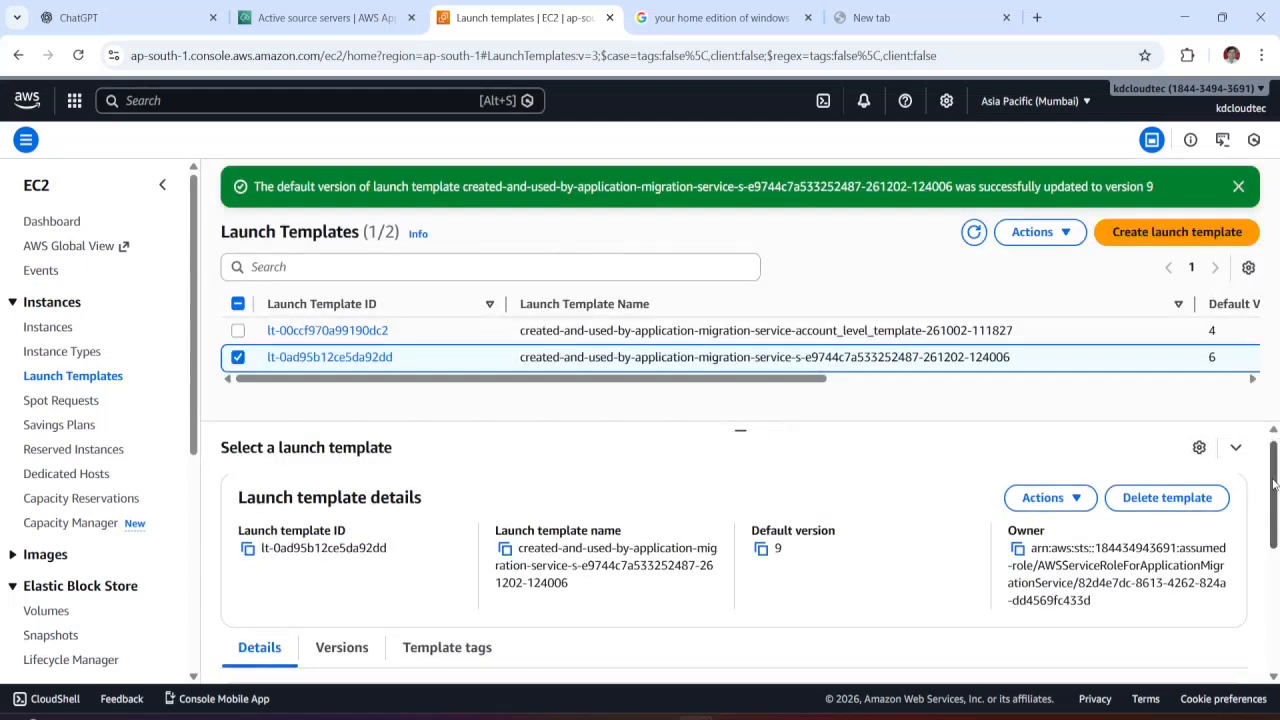
Step: Open the new-version form for the server-specific template and review its key pair, network, storage and resource tag settings
left_click(1050, 232)
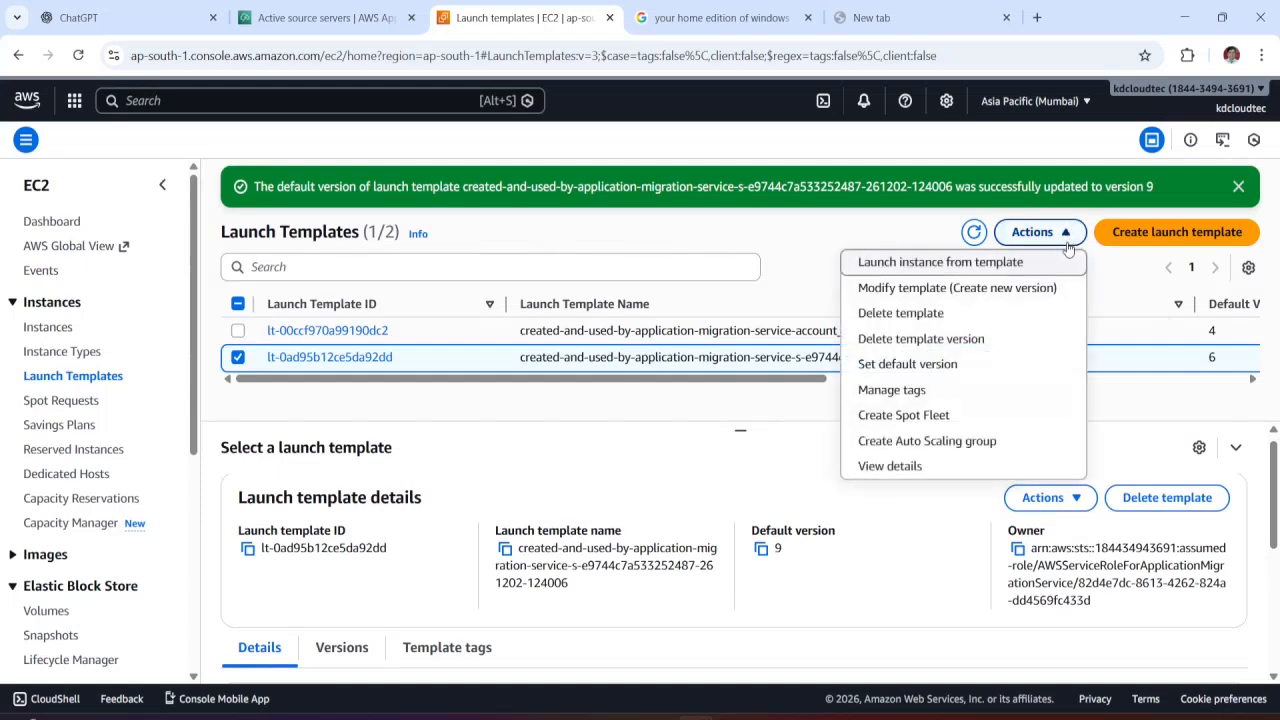
left_click(973, 292)
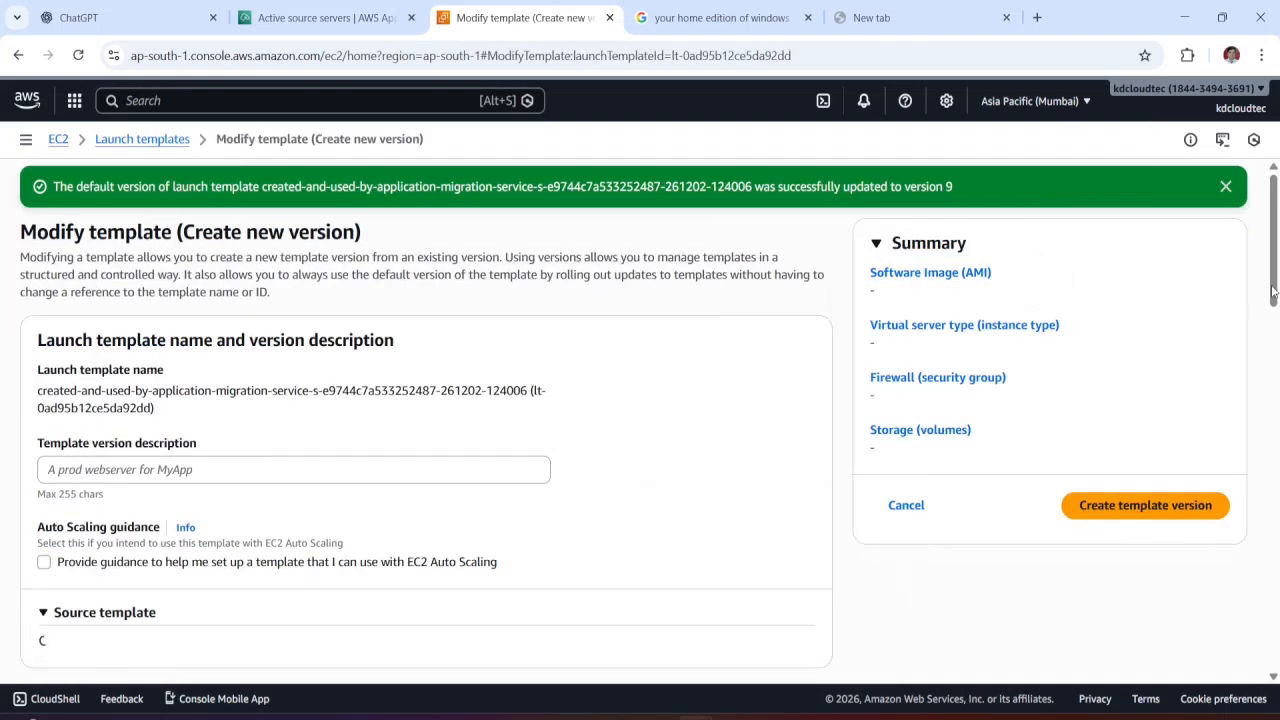
scroll(1272, 275, "down", 4)
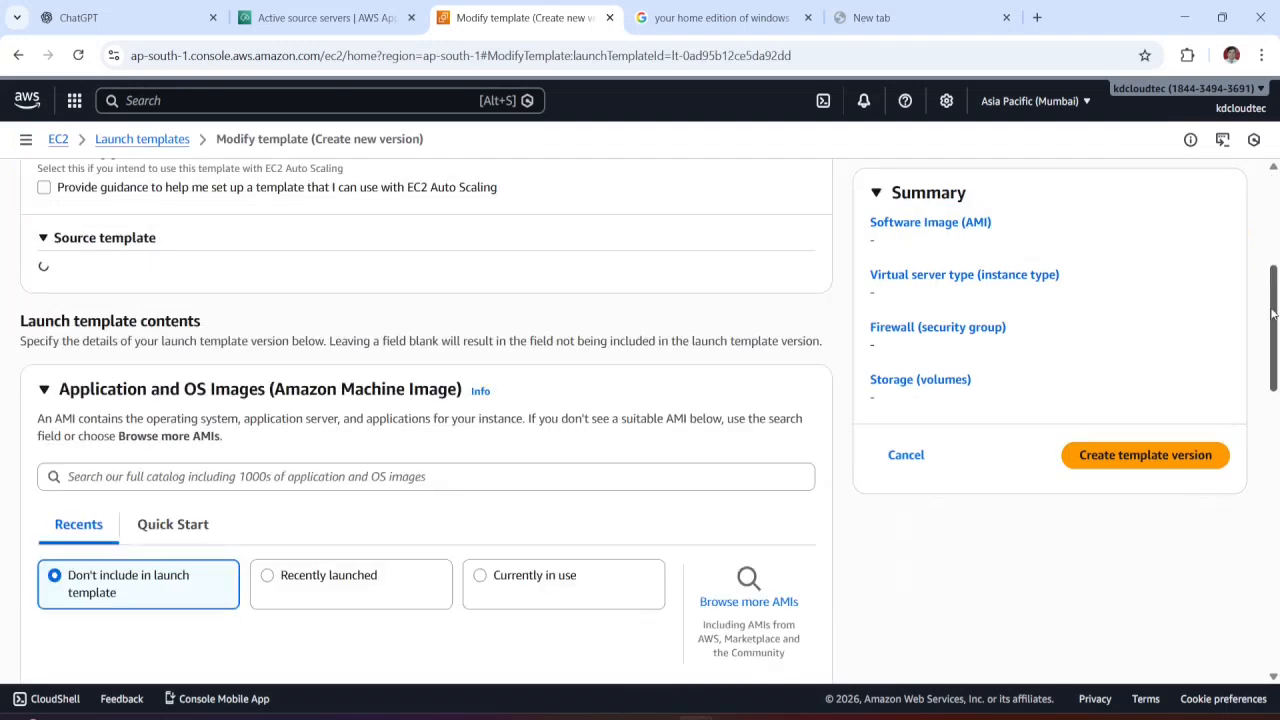
scroll(1262, 400, "down", 4)
scroll(1262, 402, "down", 4)
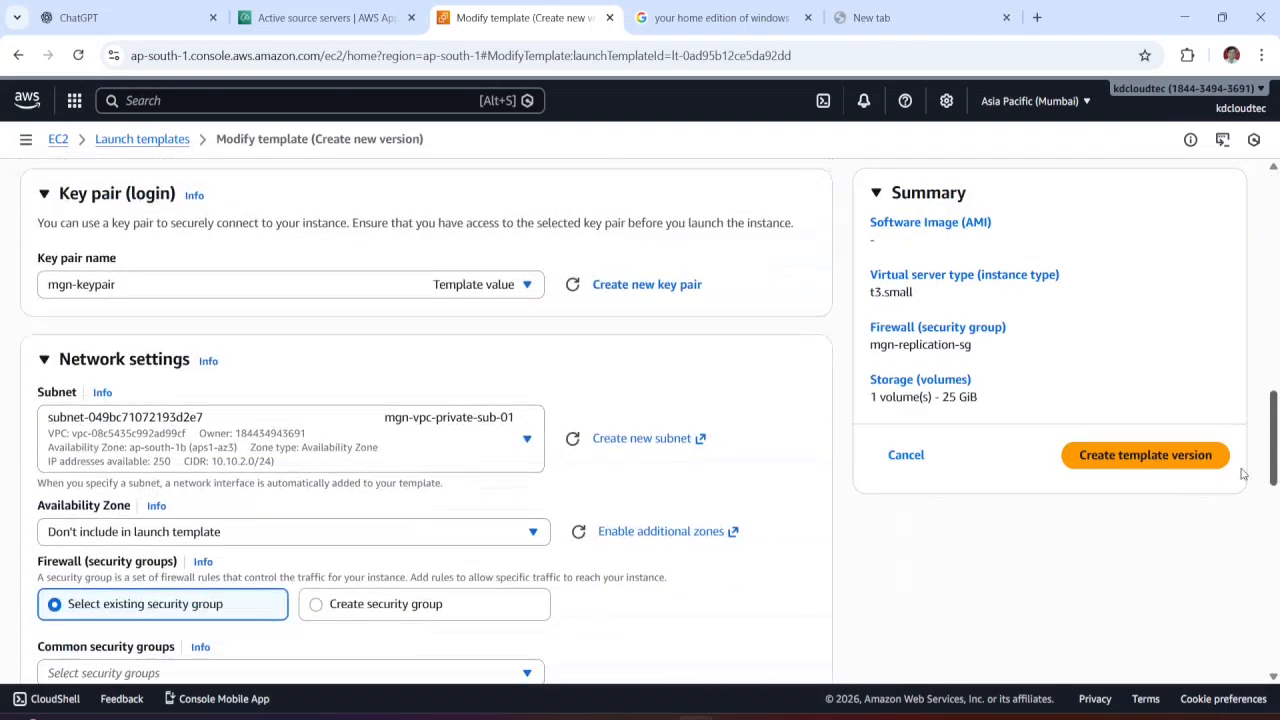
scroll(1240, 480, "down", 3)
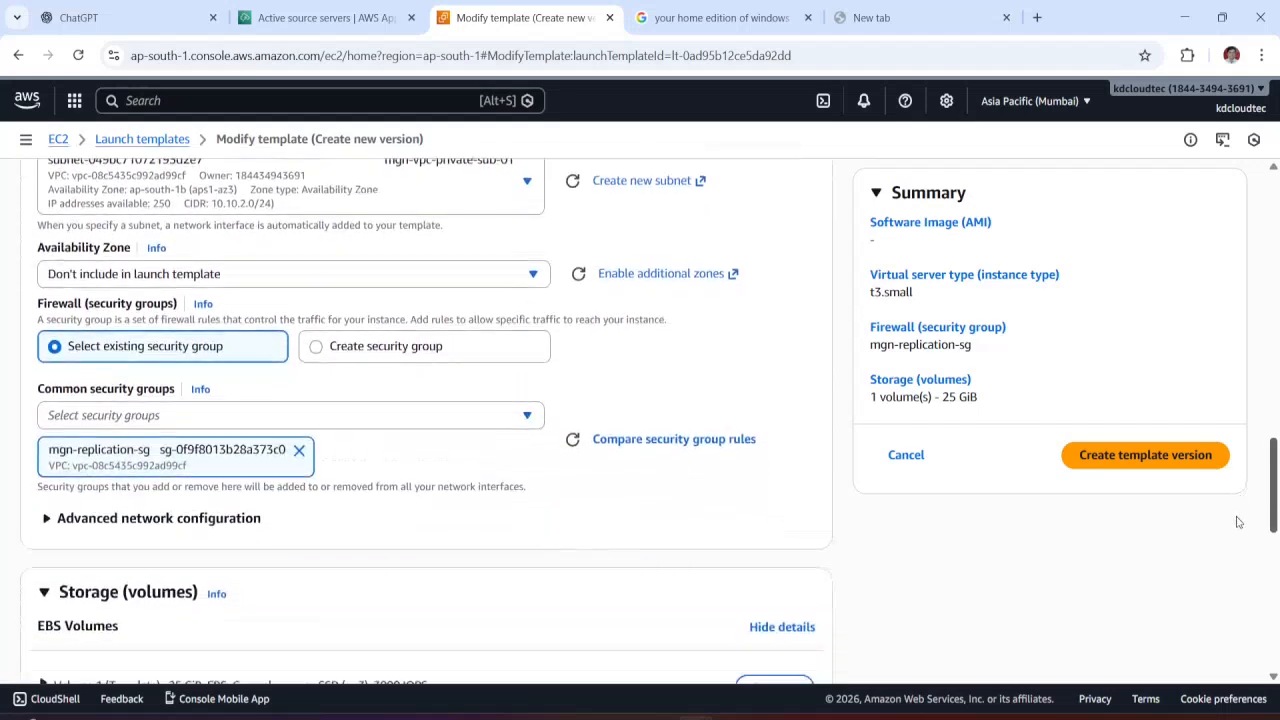
scroll(1237, 540, "down", 1)
scroll(1235, 554, "down", 6)
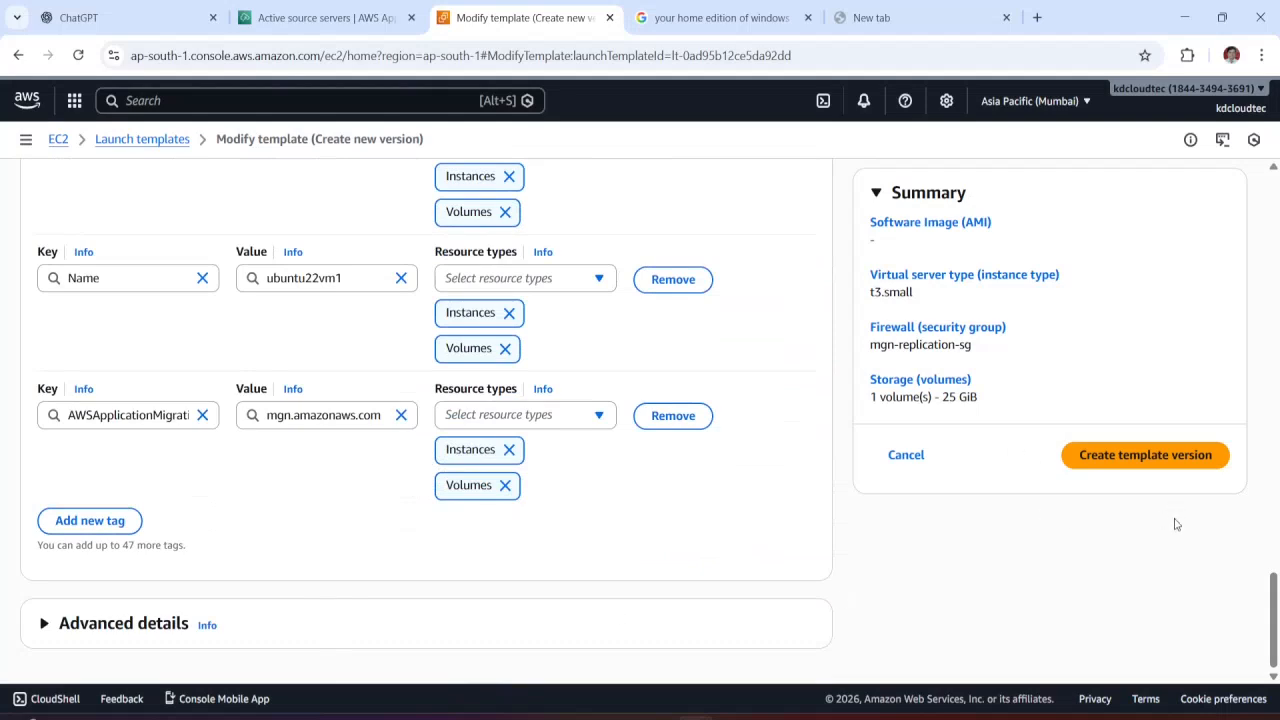
Step: Expand Advanced details, recheck the network, key pair and instance type settings, and return to the launch templates list without creating a version
left_click_drag(1267, 600, 1225, 636)
left_click(88, 628)
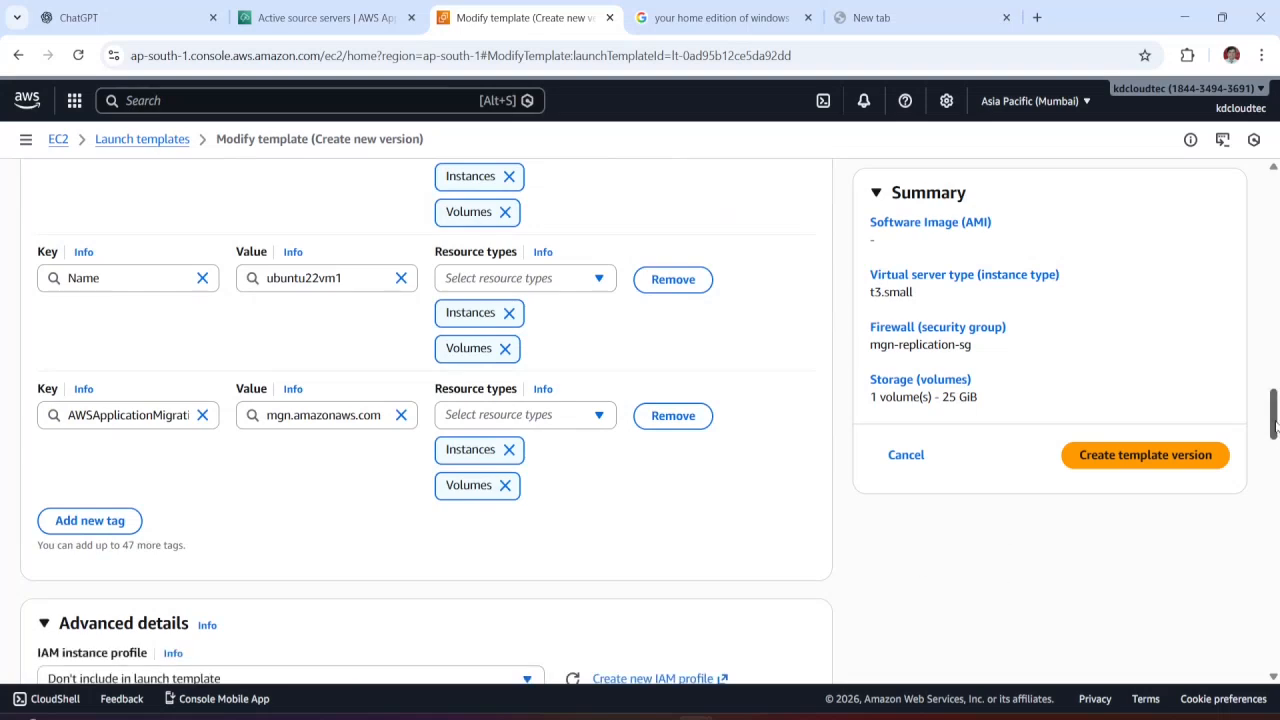
left_click_drag(1272, 418, 1260, 327)
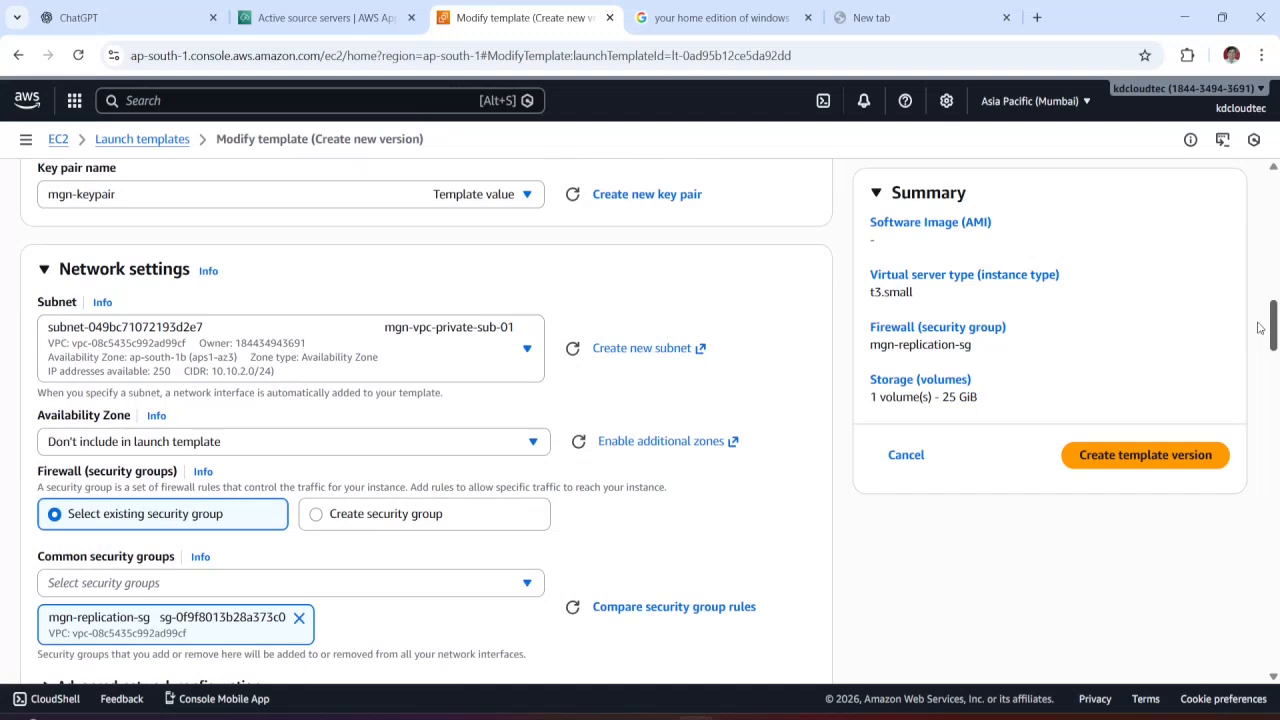
left_click_drag(1260, 327, 1260, 292)
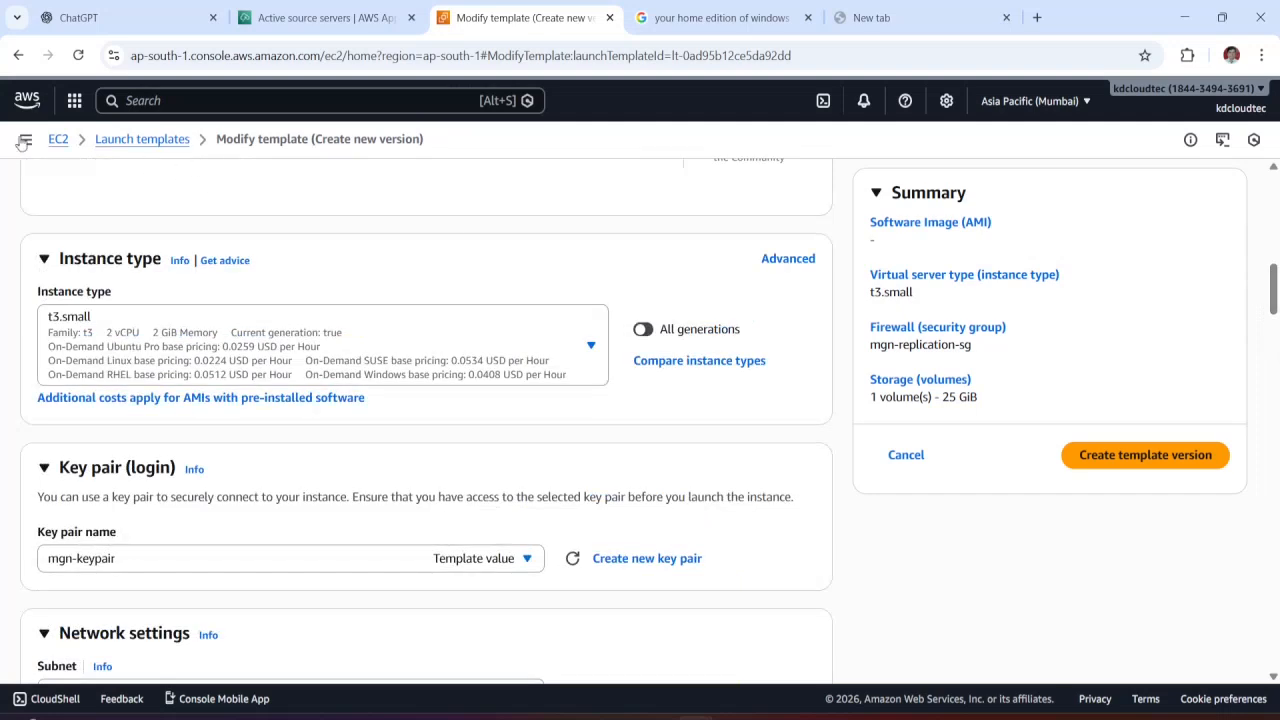
left_click(16, 57)
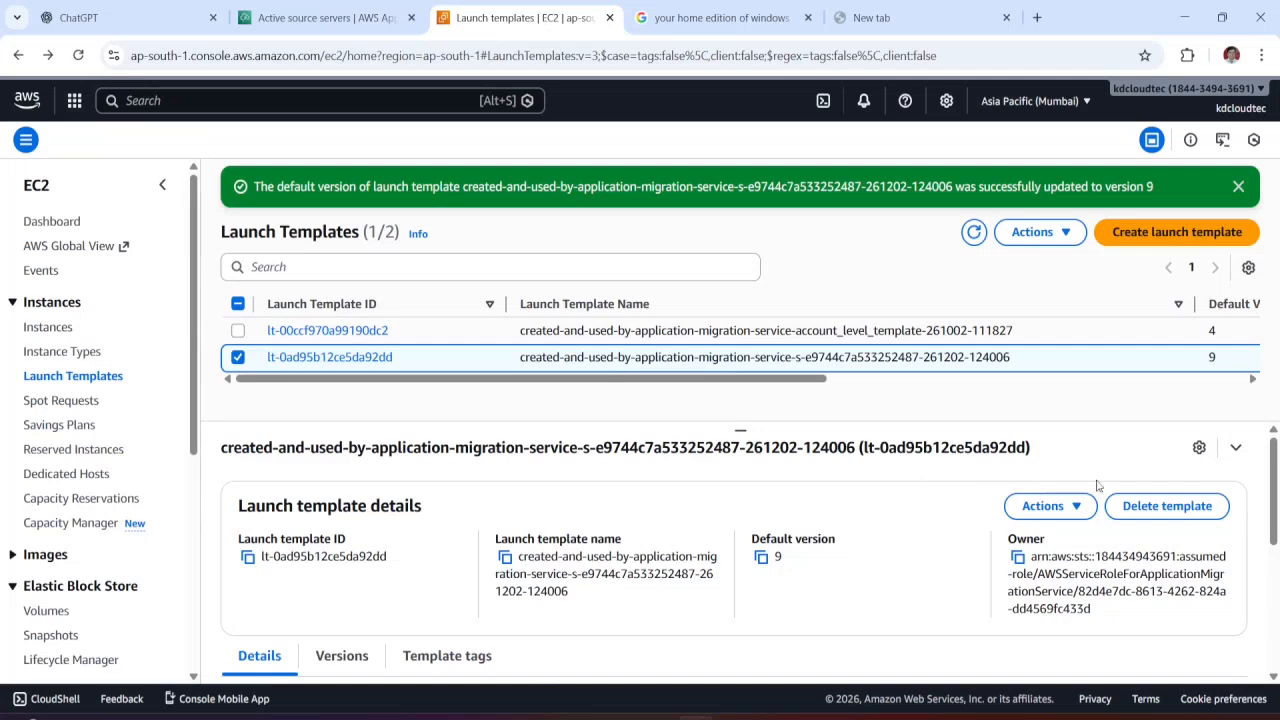
Step: Reopen the template's new-version form, check its instance type, security group and resource tags, and go back to the launch templates list
mouse_move(1275, 500)
left_mouse_down()
mouse_move(1270, 568)
mouse_move(1272, 513)
left_mouse_up()
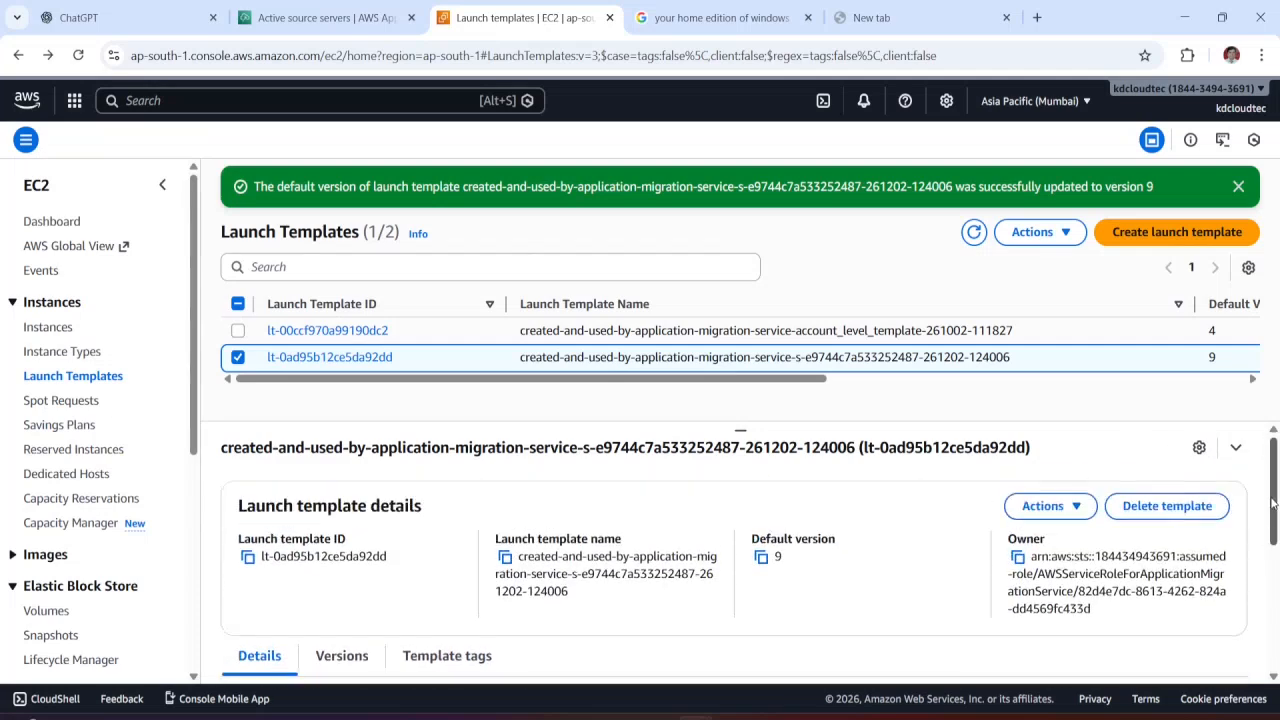
left_click(1050, 506)
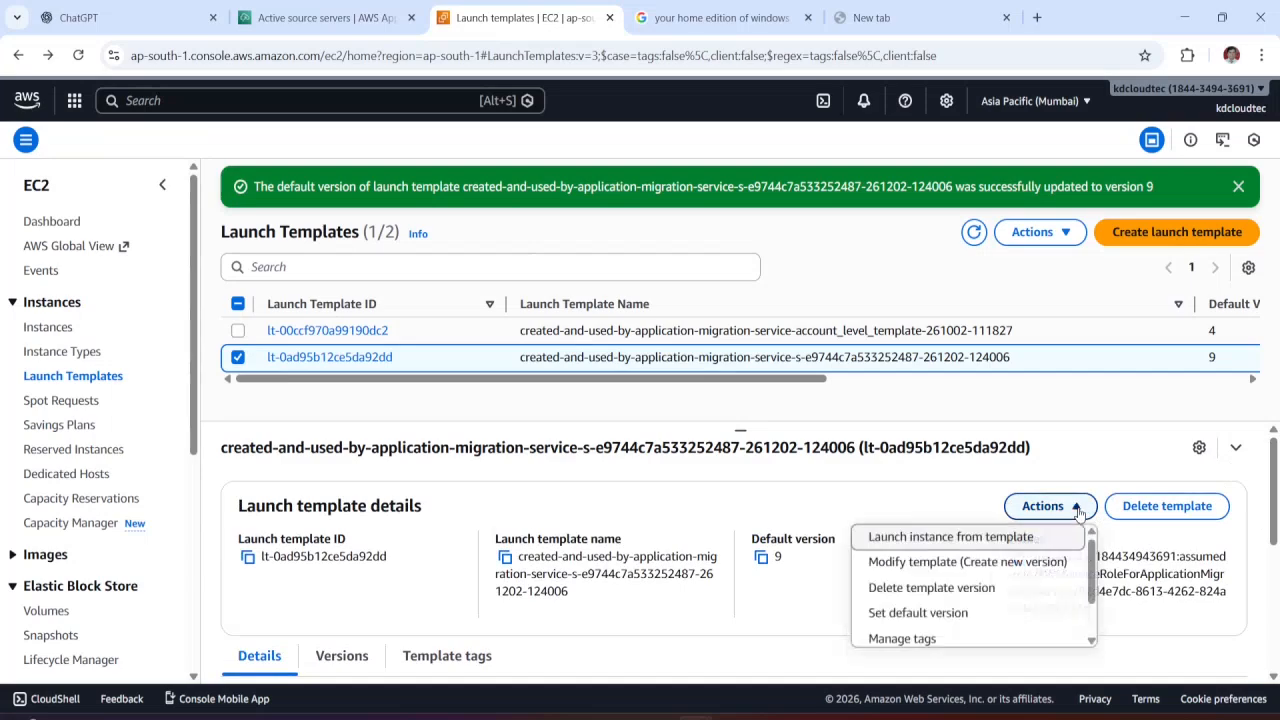
left_click(950, 561)
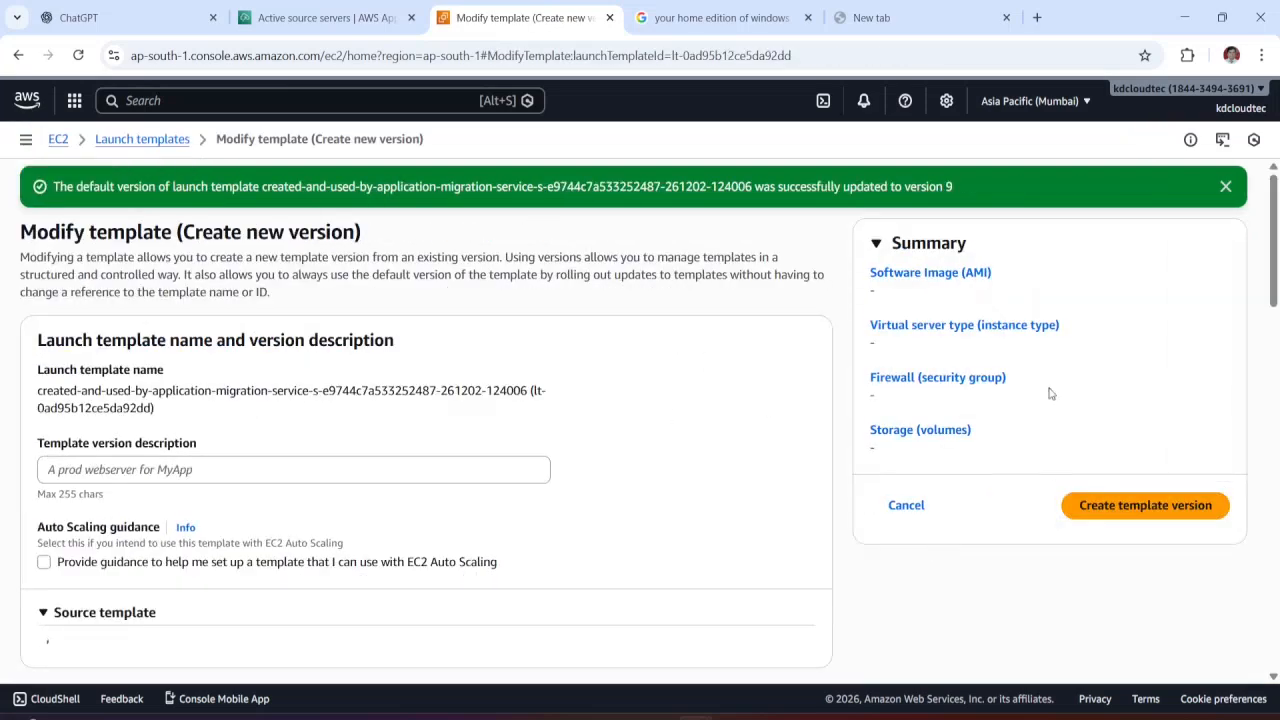
scroll(1266, 307, "down", 6)
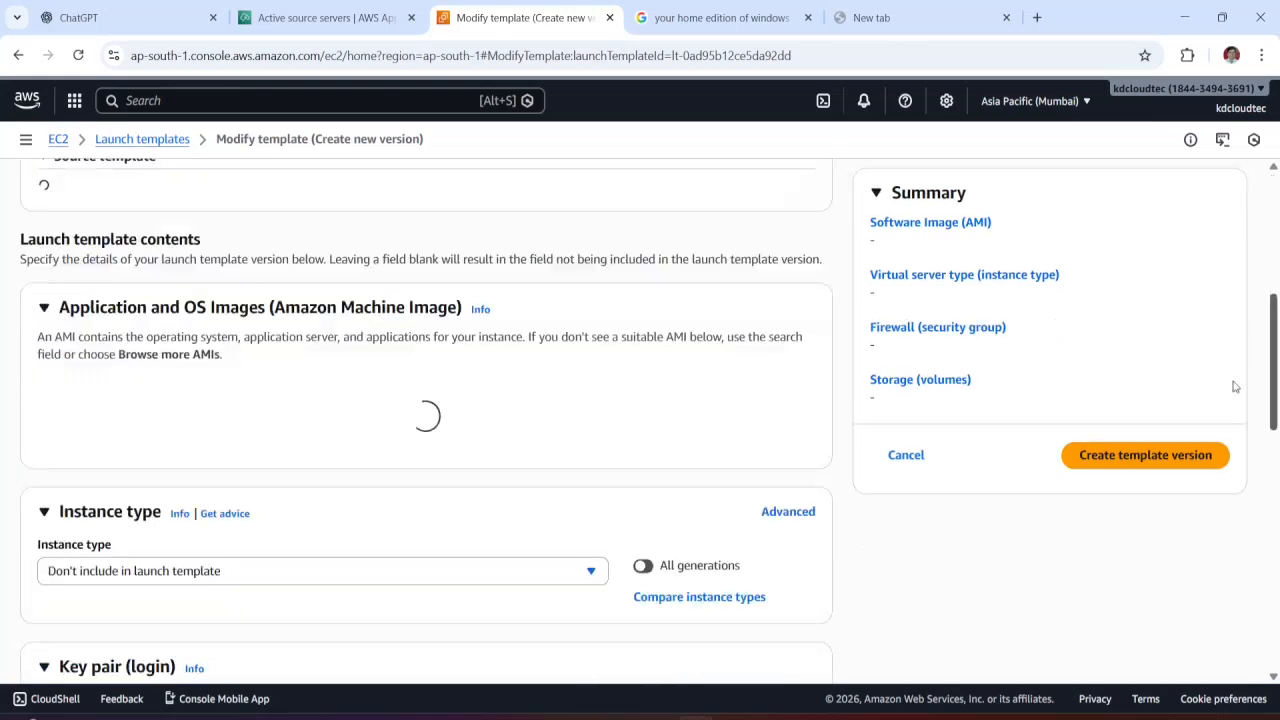
scroll(1259, 350, "down", 7)
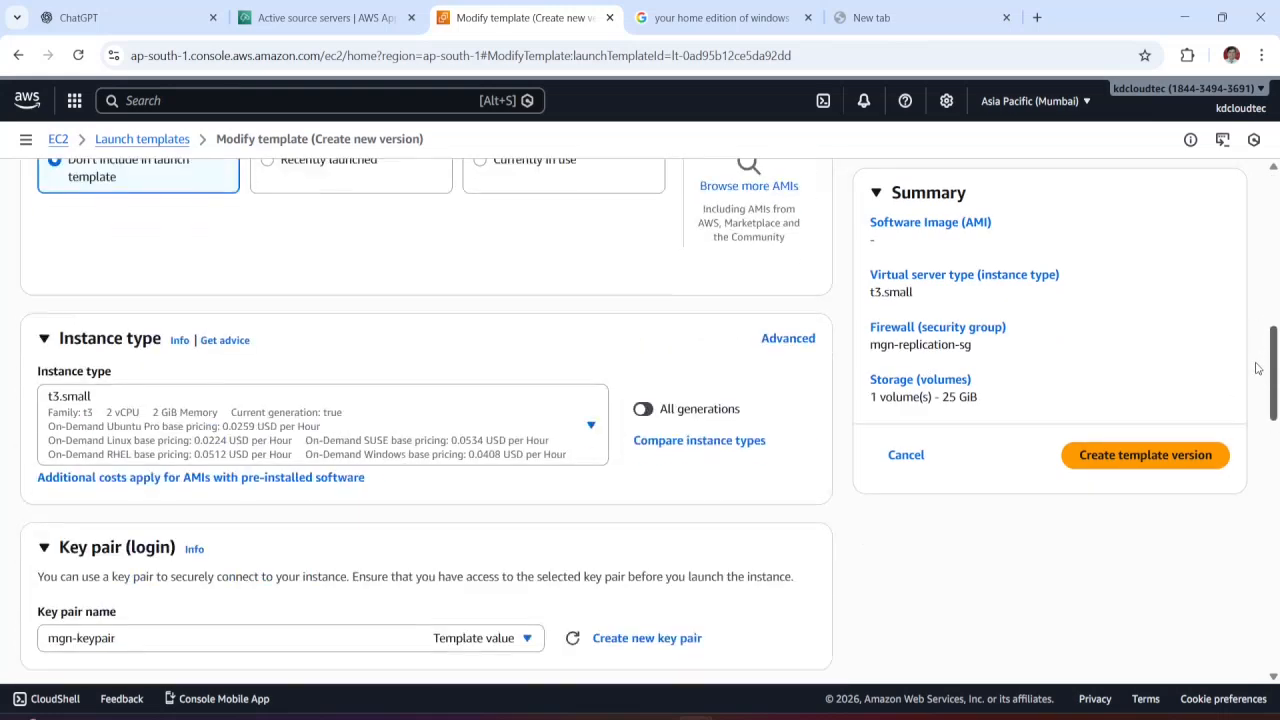
scroll(1239, 465, "down", 5)
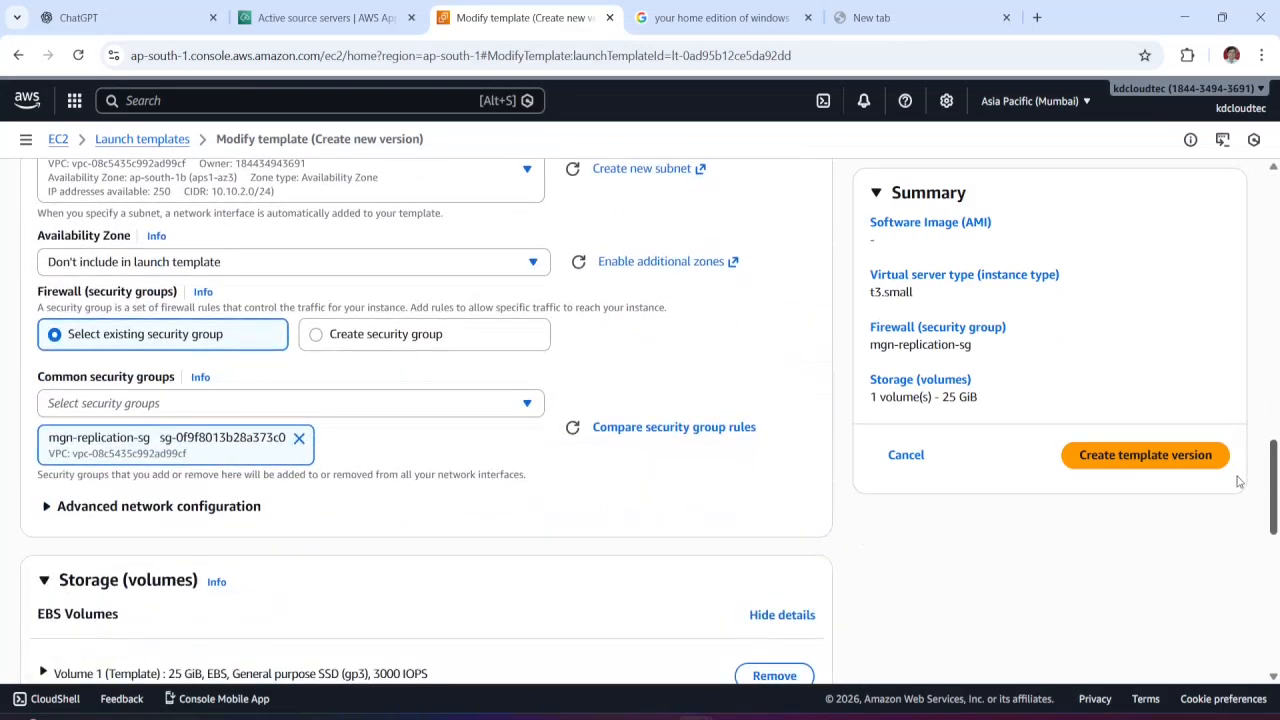
scroll(1225, 600, "down", 3)
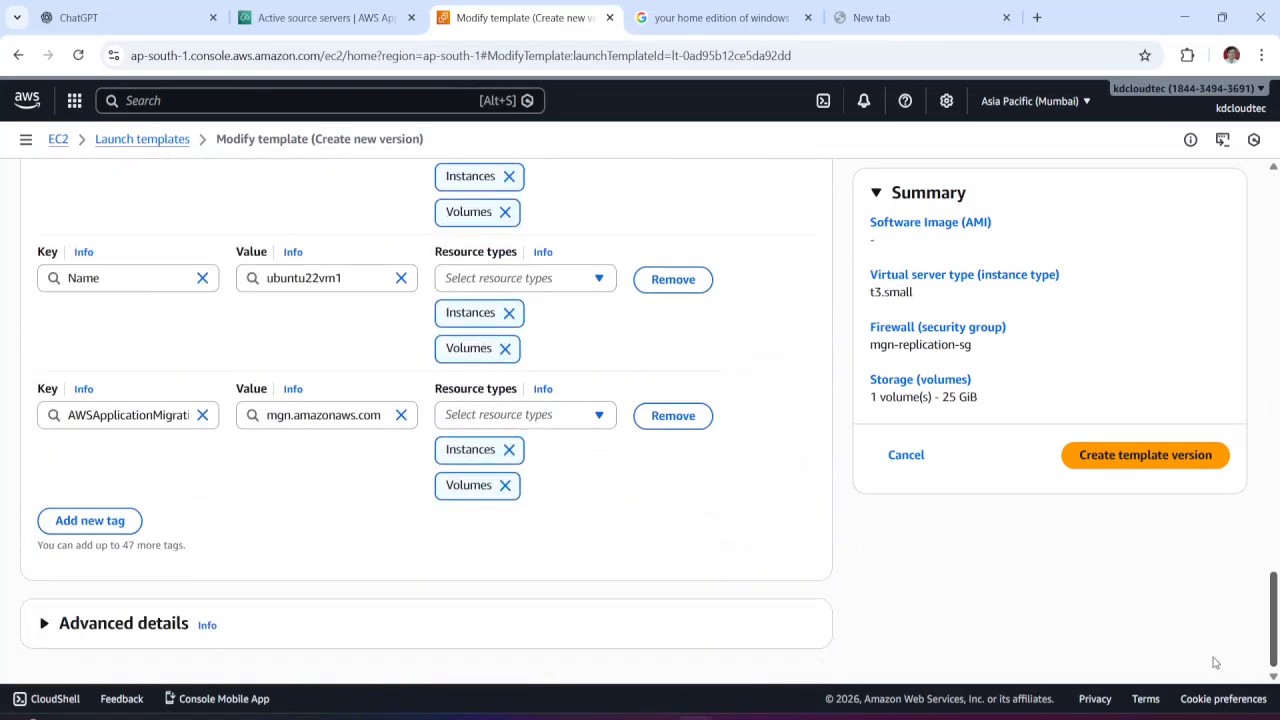
left_click(20, 58)
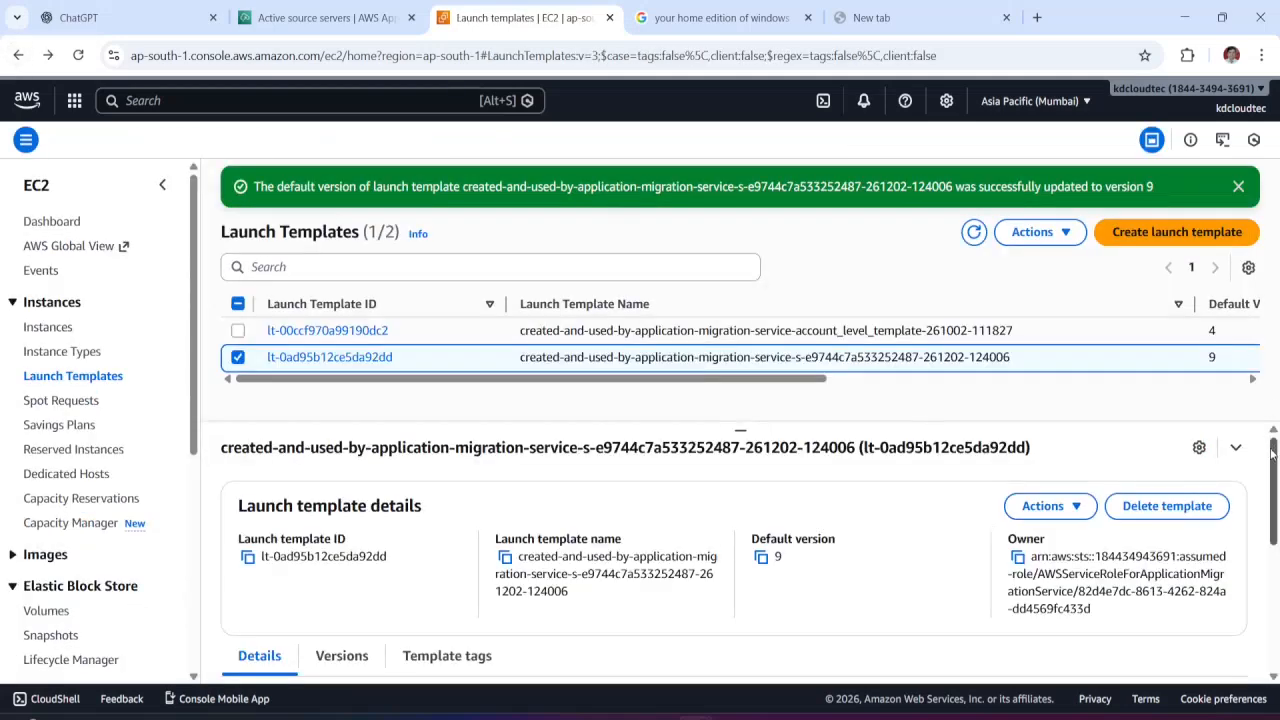
Step: Examine the version details of default version 9, including its instance type, key pair and security group IDs
left_click_drag(1275, 465, 1257, 608)
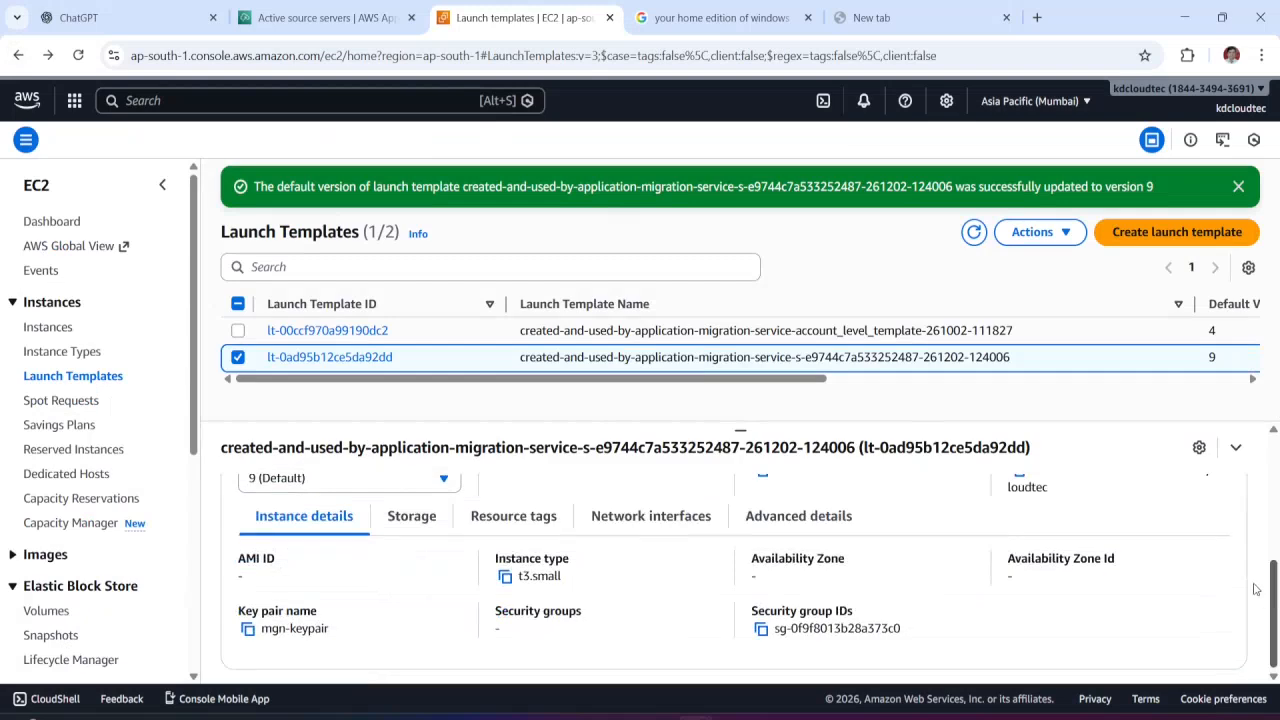
scroll(1256, 589, "up", 1)
scroll(1258, 582, "down", 1)
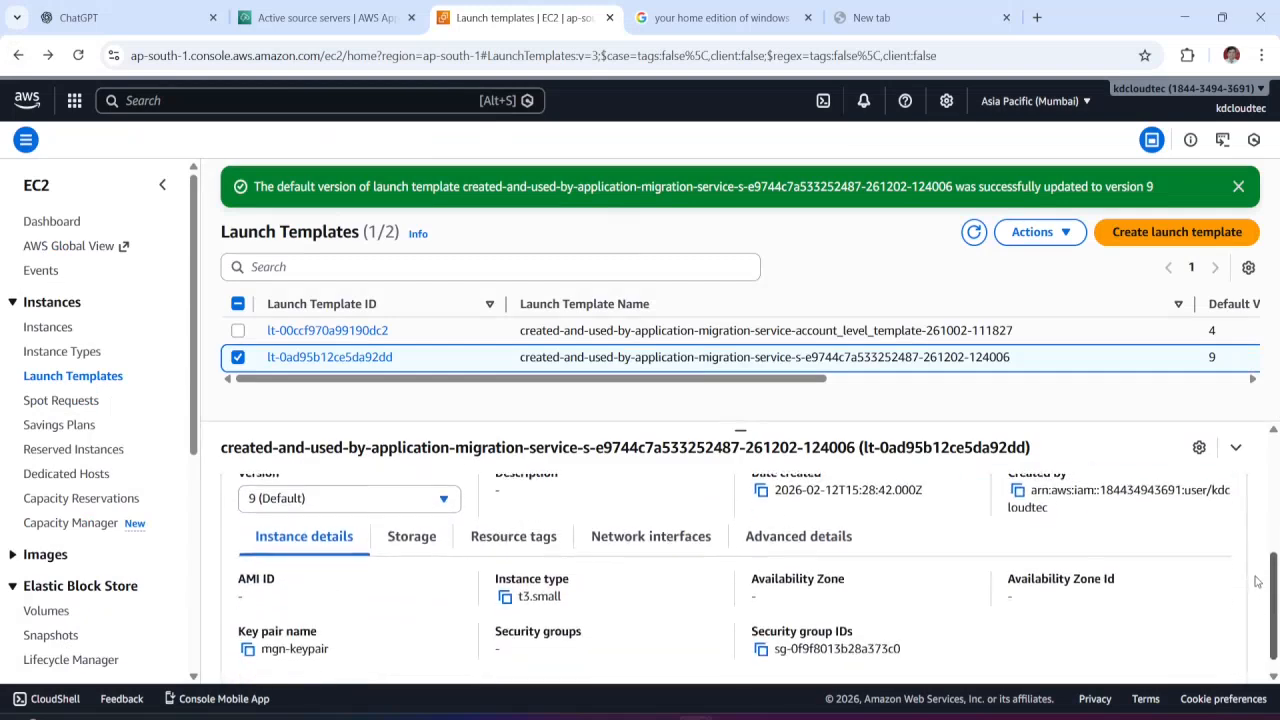
scroll(1256, 600, "down", 1)
scroll(1258, 584, "up", 2)
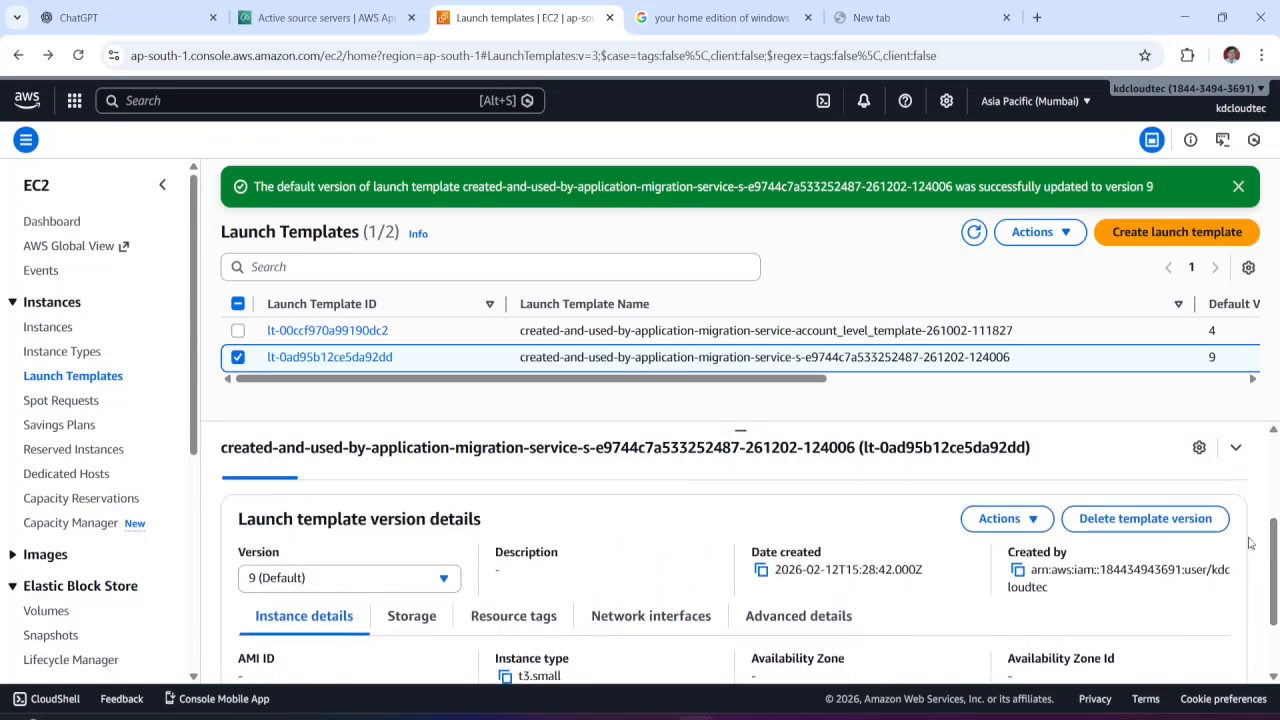
Step: Start a new template version from version 9 and set Auto-assign public IP to Enable for network interface 1
left_click(1012, 522)
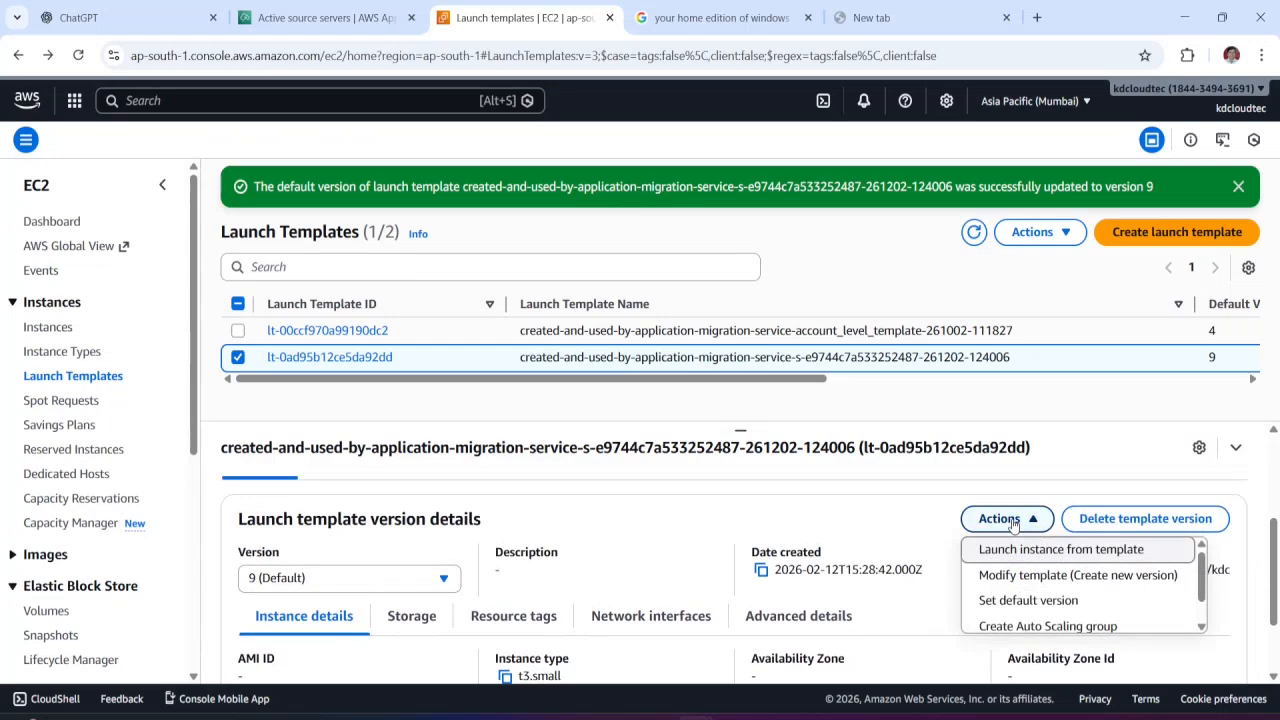
left_click(1010, 575)
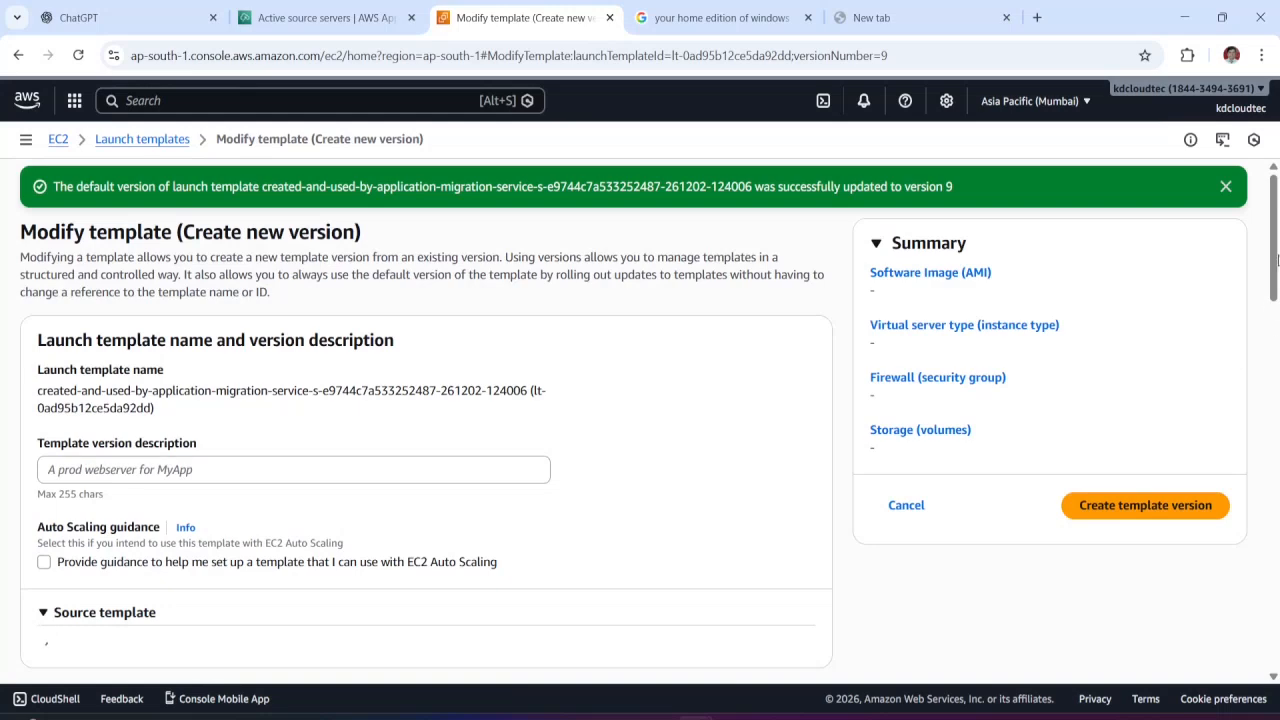
scroll(1257, 335, "down", 5)
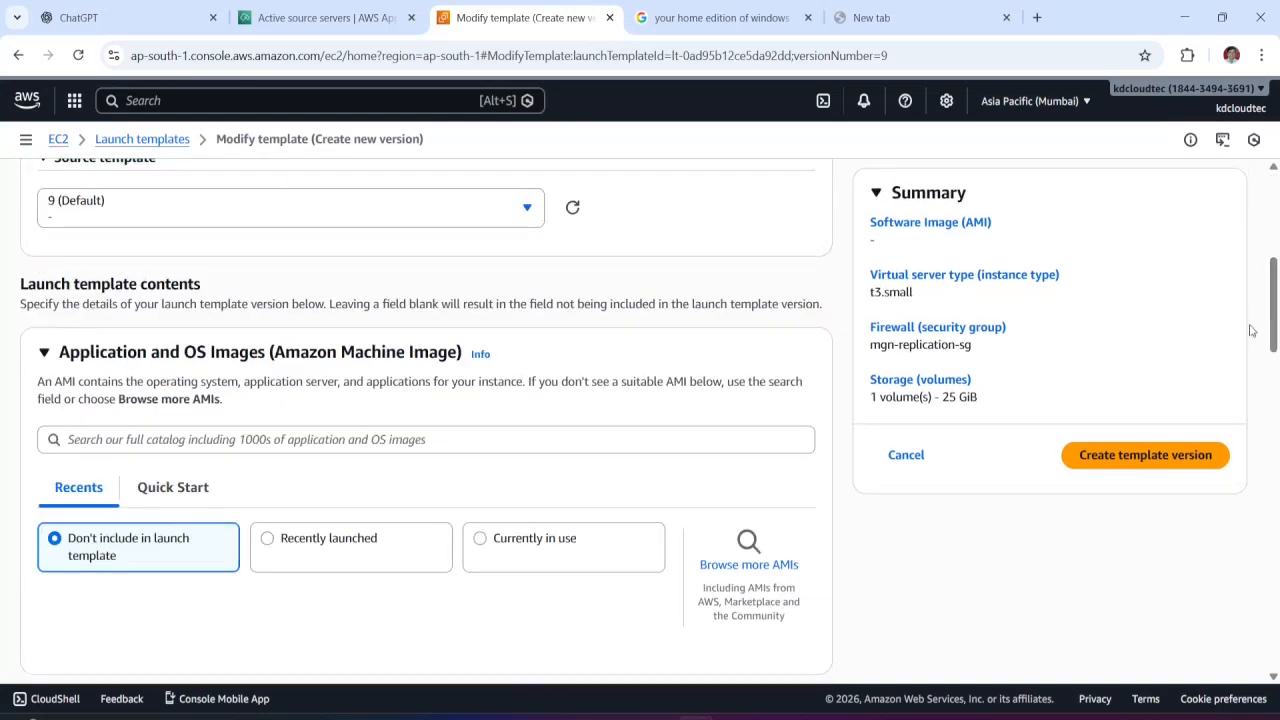
left_click_drag(1274, 307, 1251, 516)
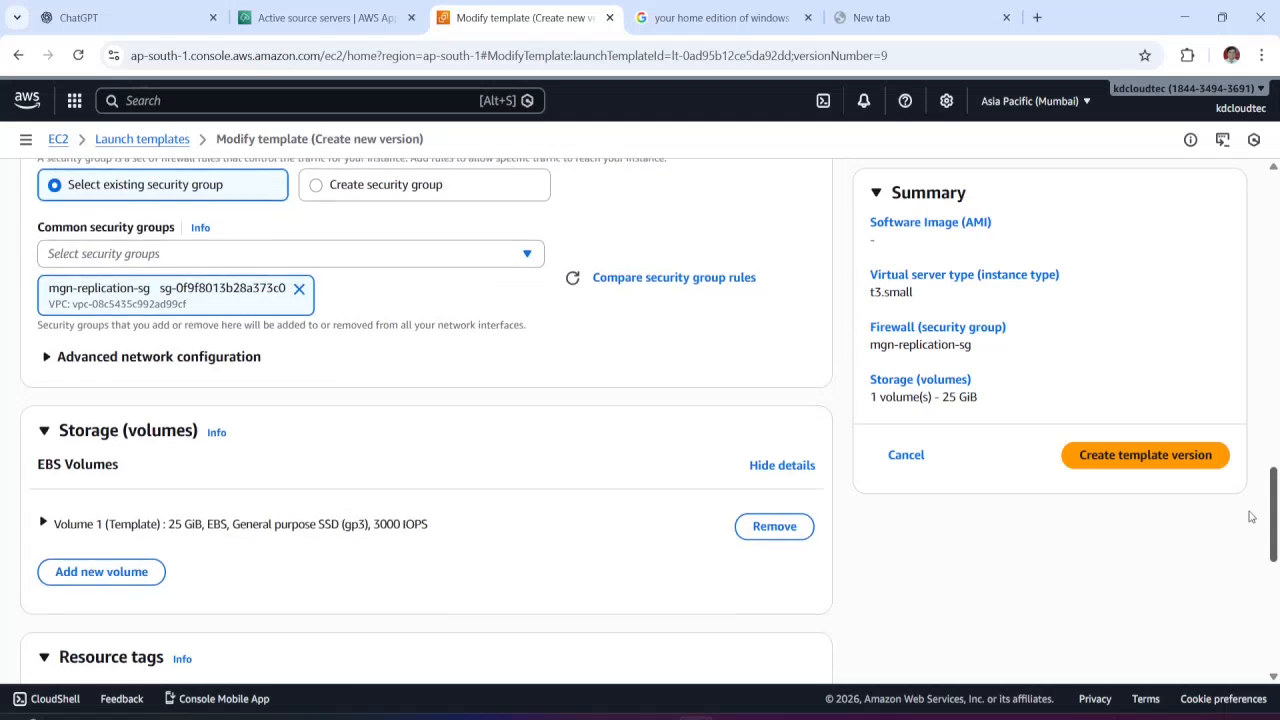
left_click(48, 357)
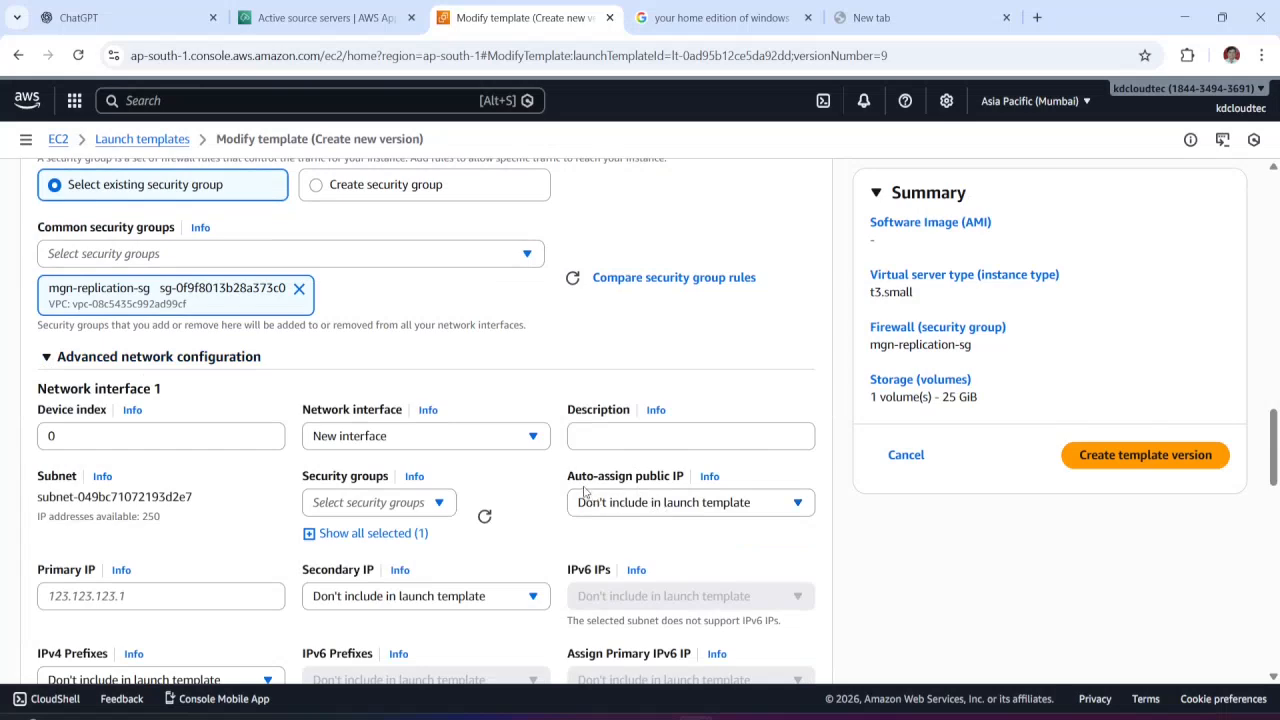
left_click(792, 506)
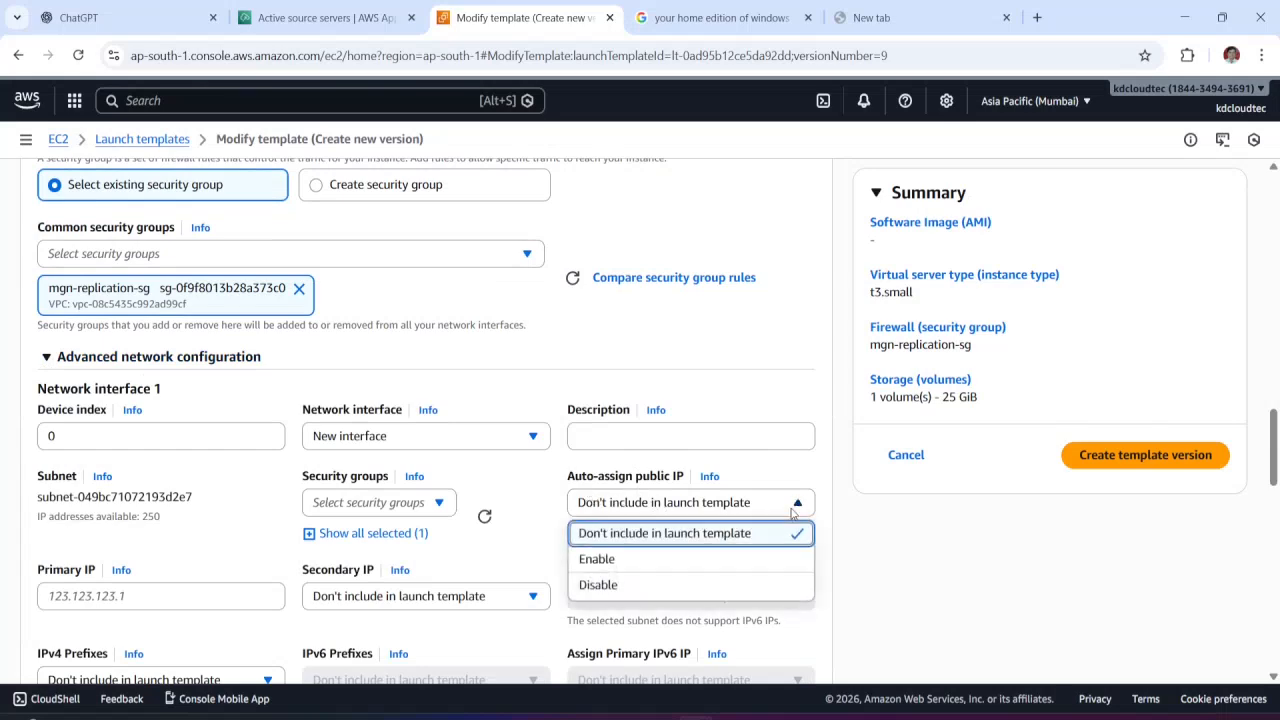
left_click(628, 561)
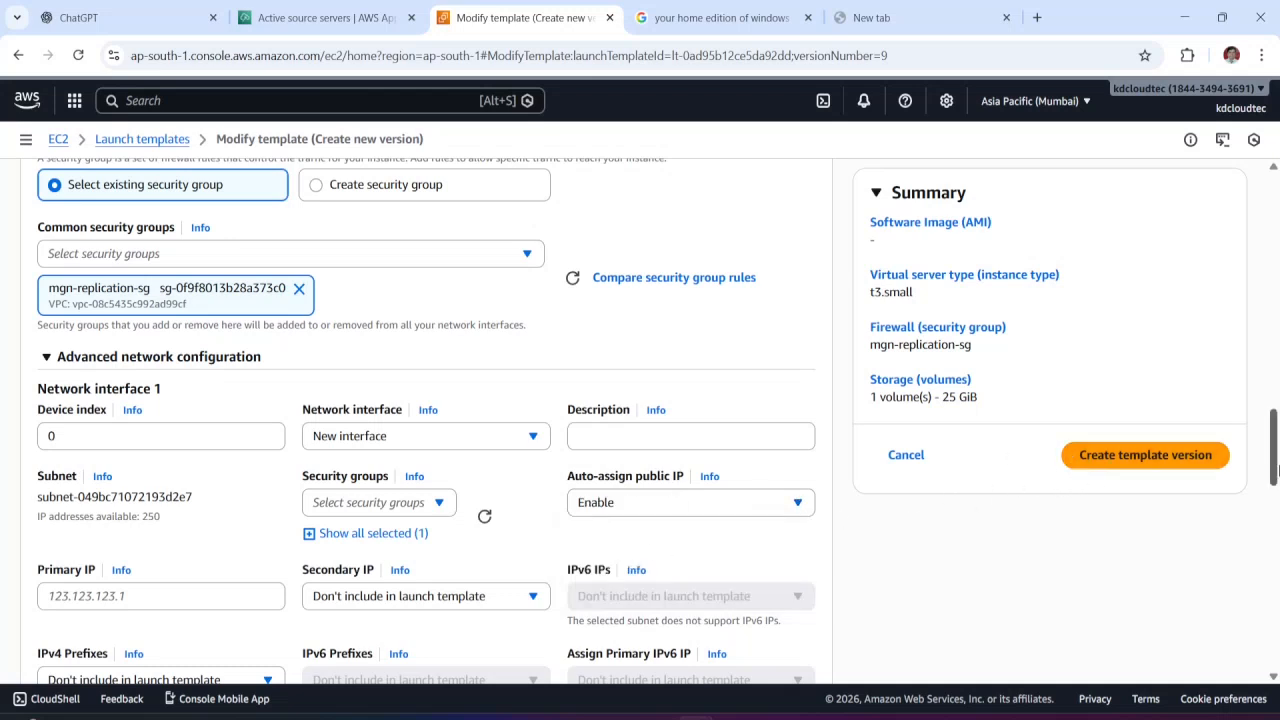
Step: Create the new template version and return to the launch templates list
scroll(1276, 460, "down", 2)
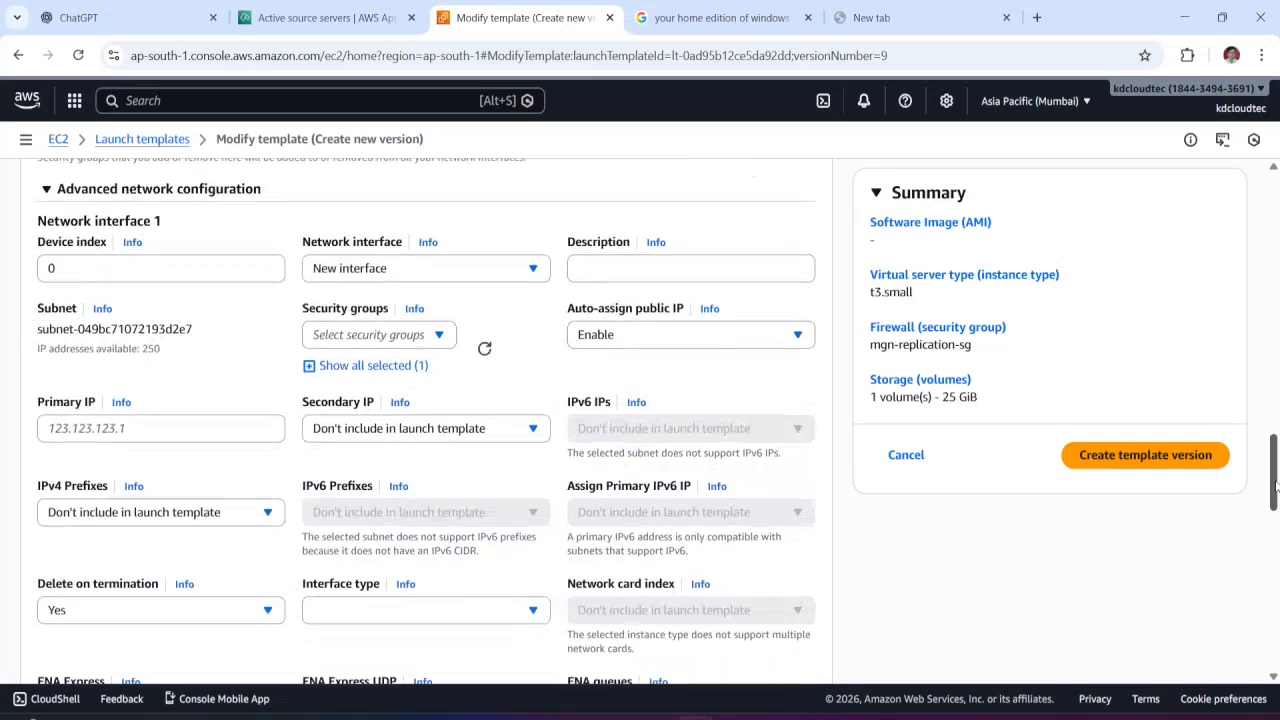
left_click(1157, 463)
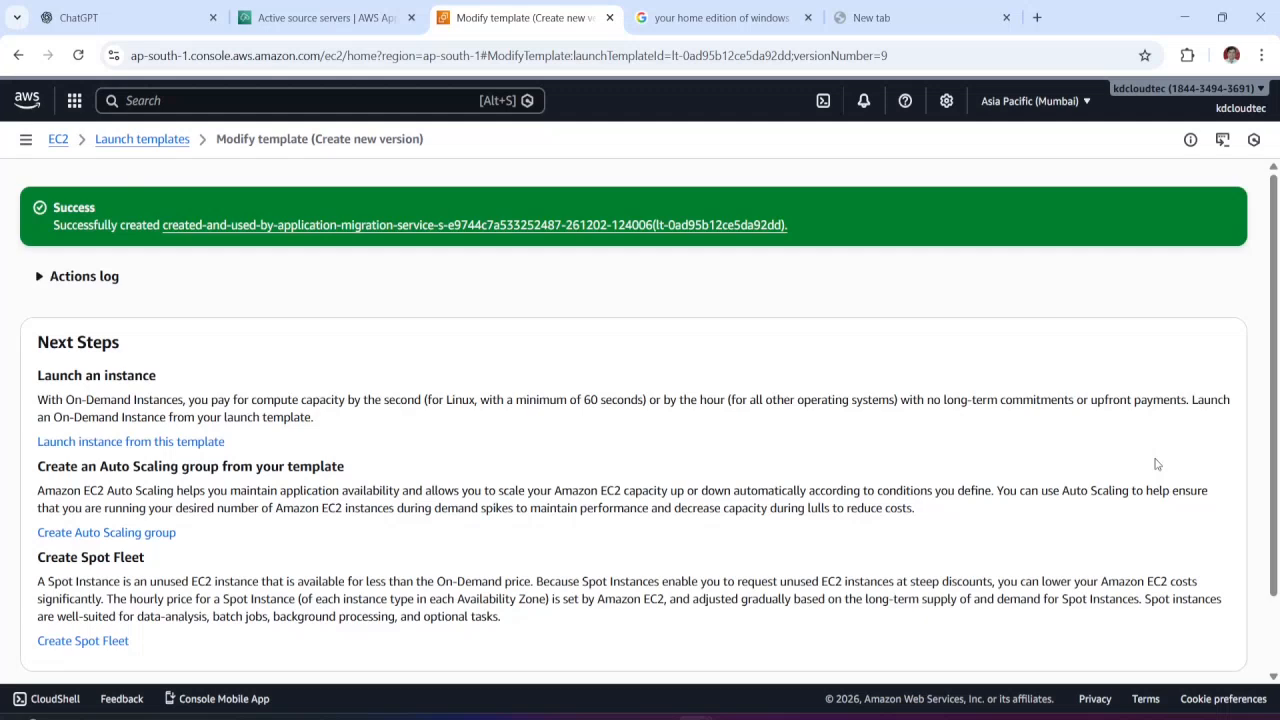
left_click(142, 139)
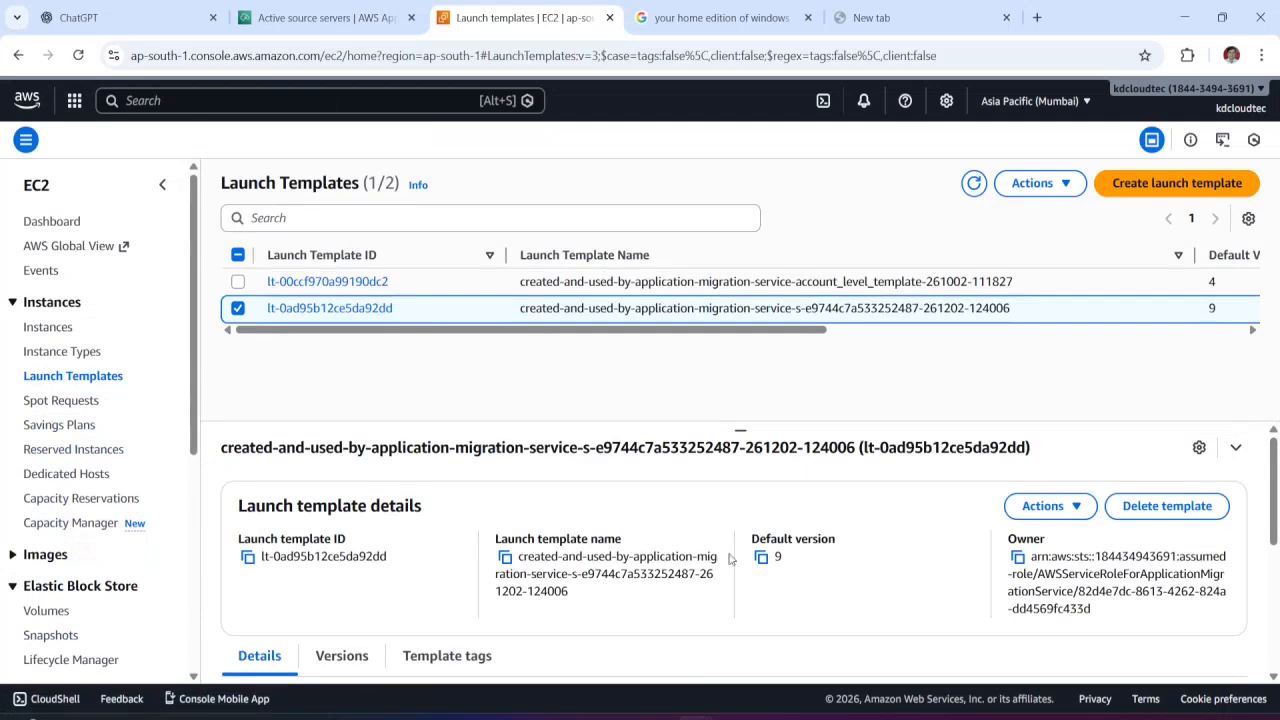
left_click(1076, 510)
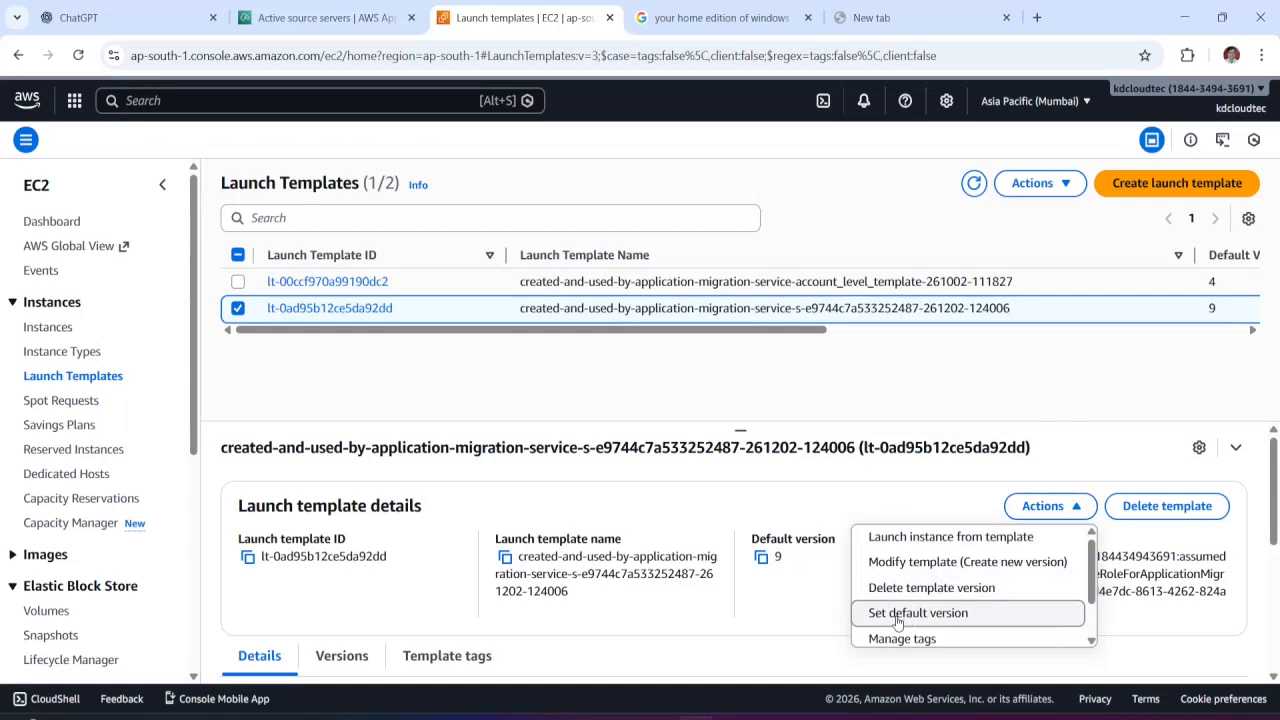
left_click_drag(1274, 487, 1273, 610)
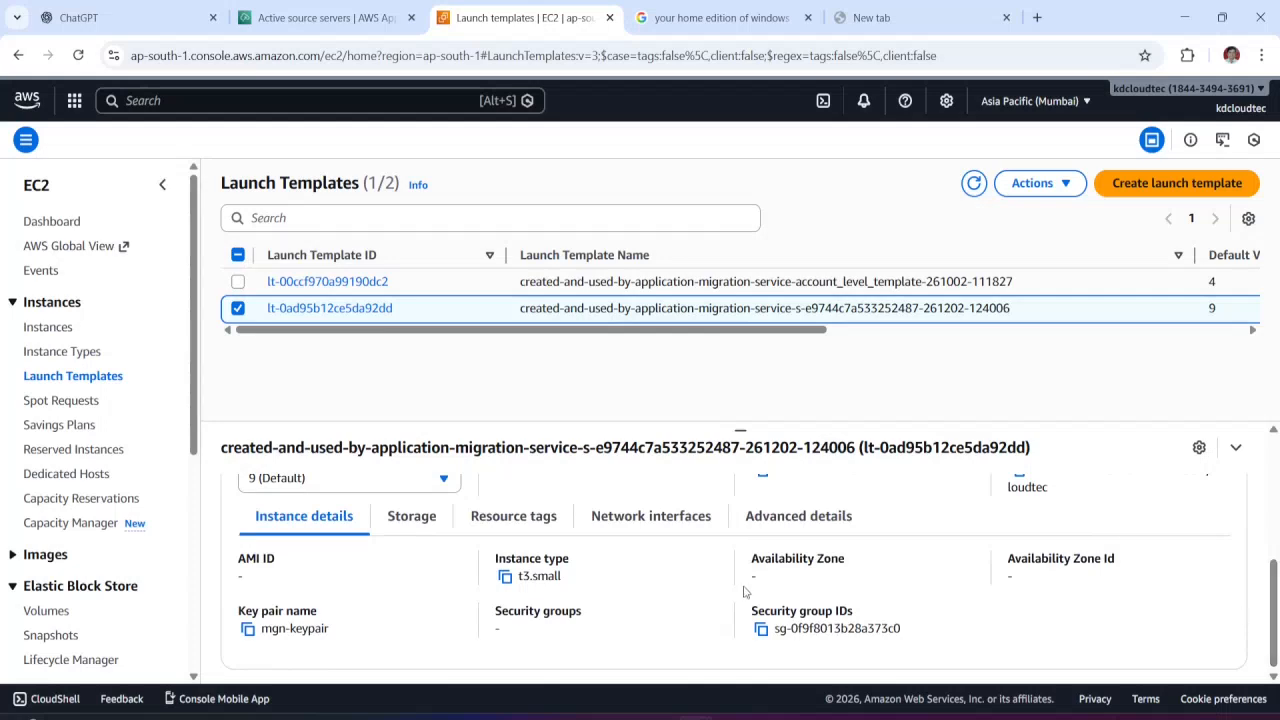
left_click_drag(1272, 595, 1272, 470)
left_click(1080, 404)
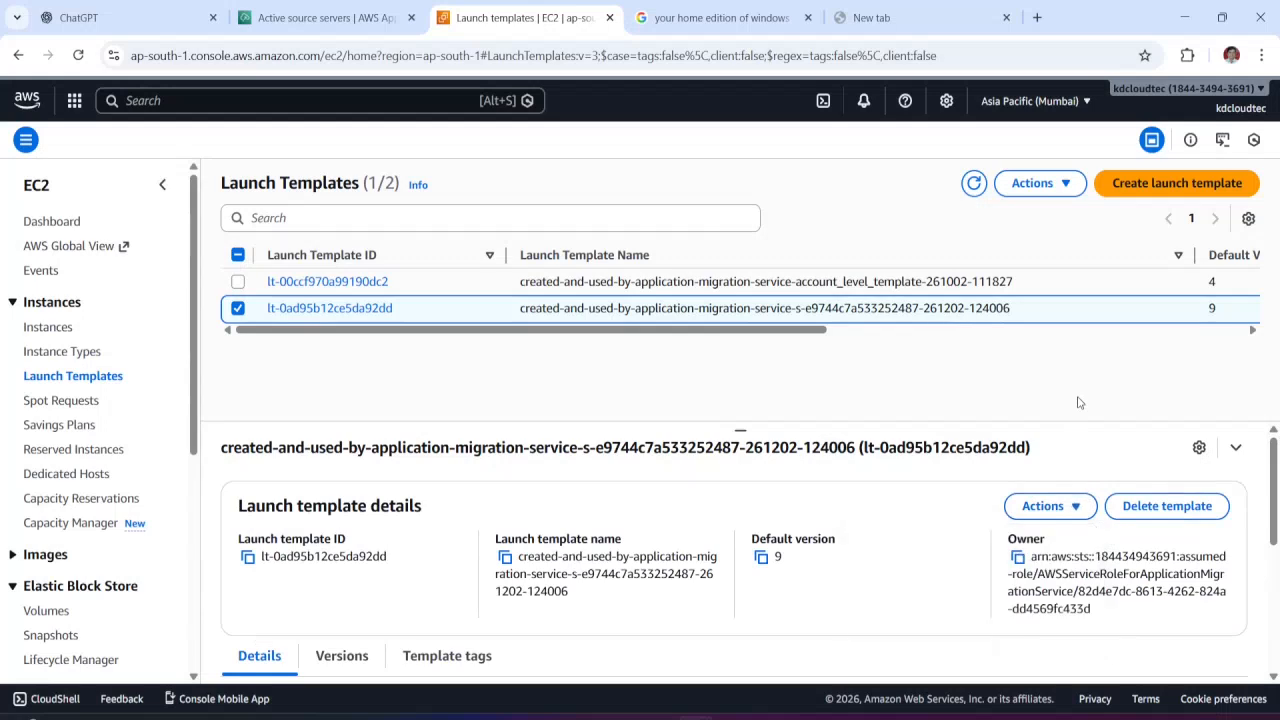
Step: Display version 10 of the server-specific launch template and set it as the default version
left_click_drag(1272, 484, 1272, 540)
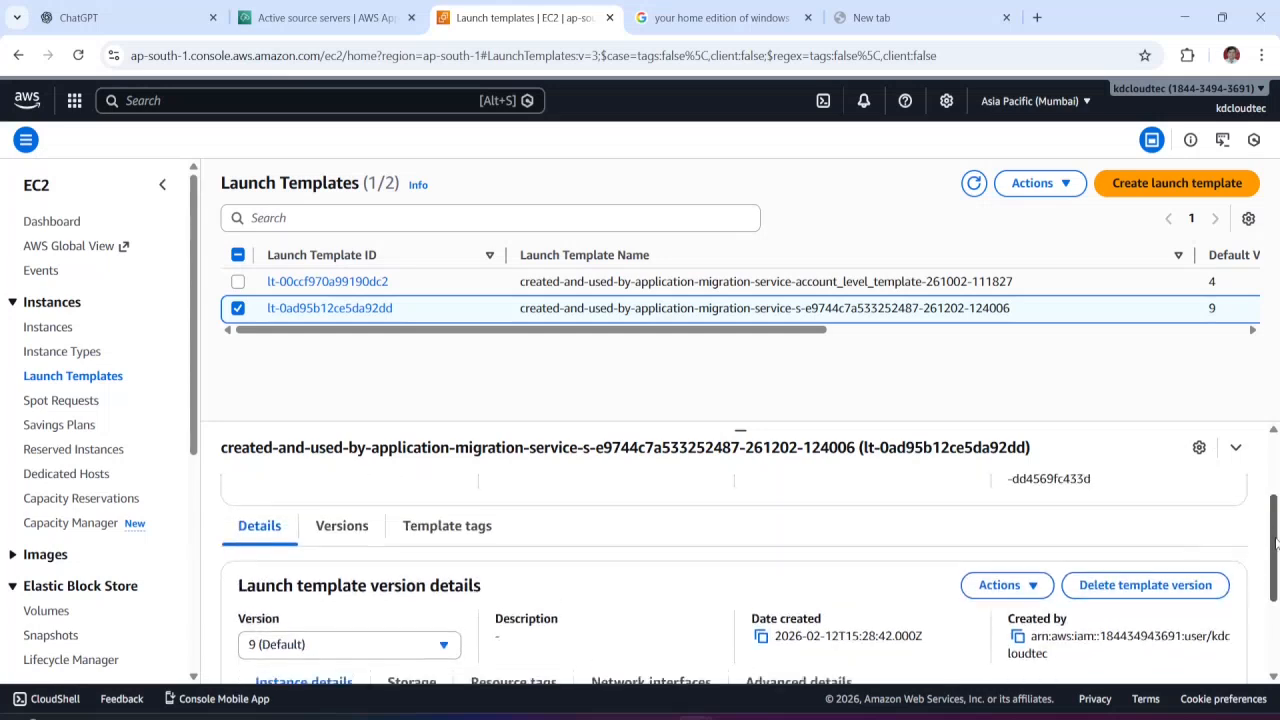
left_click(441, 620)
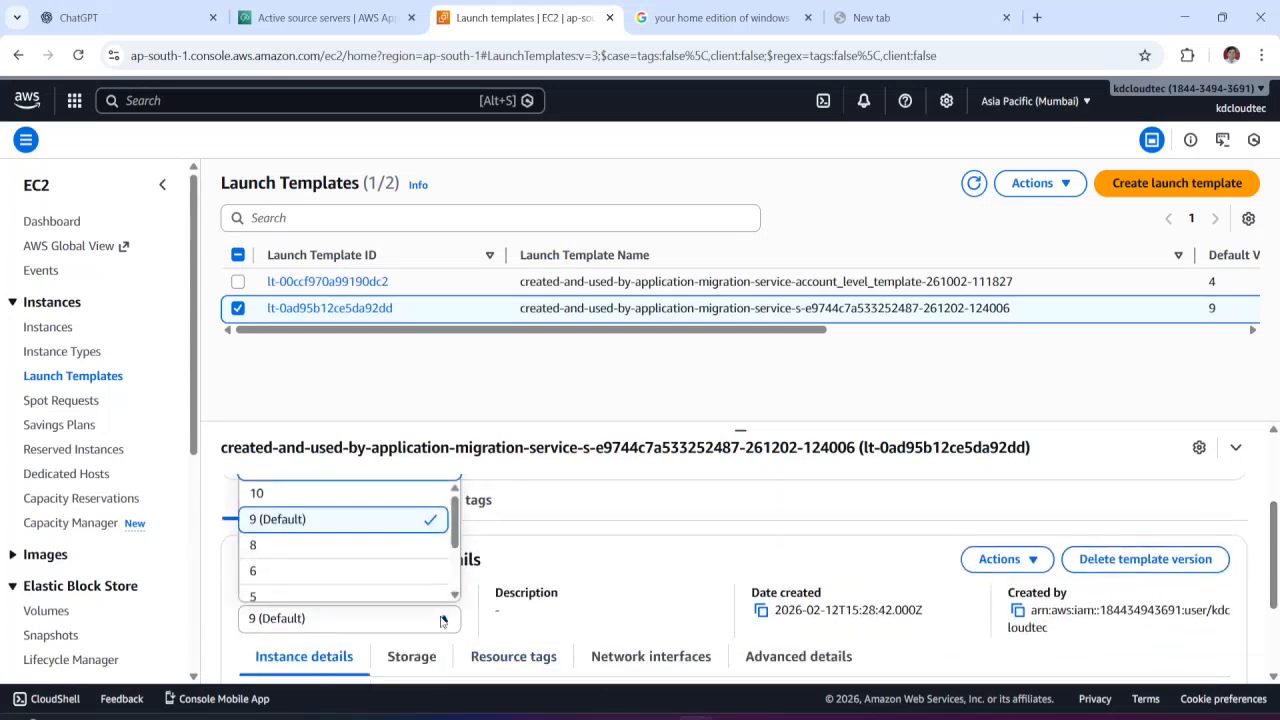
left_click(323, 500)
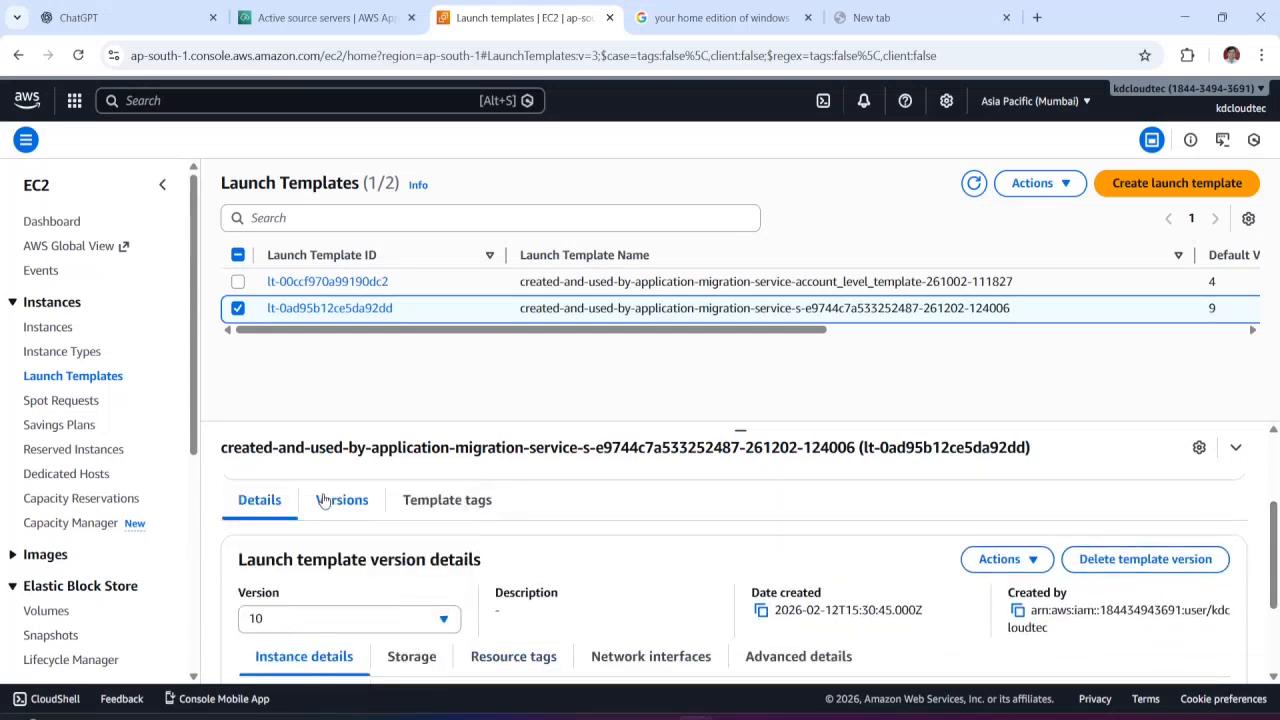
mouse_move(1273, 583)
left_mouse_down()
mouse_move(1272, 606)
mouse_move(1272, 594)
left_mouse_up()
left_click(1043, 507)
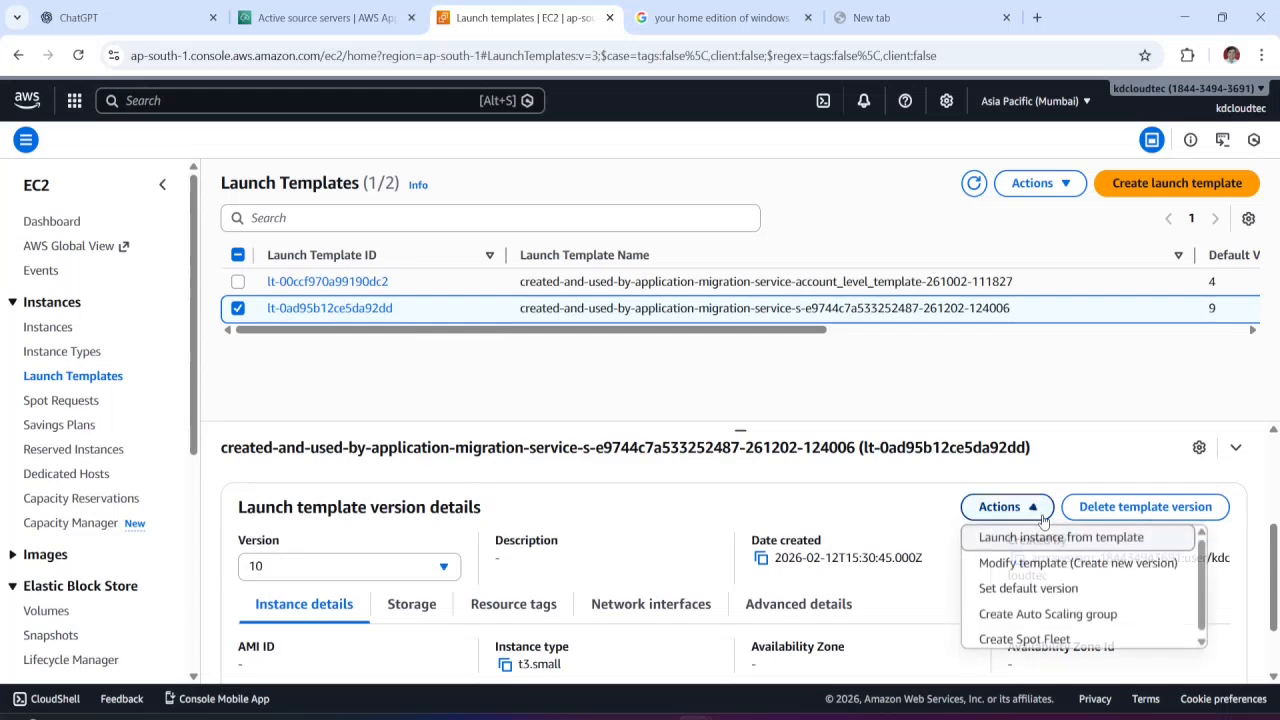
left_click(1002, 588)
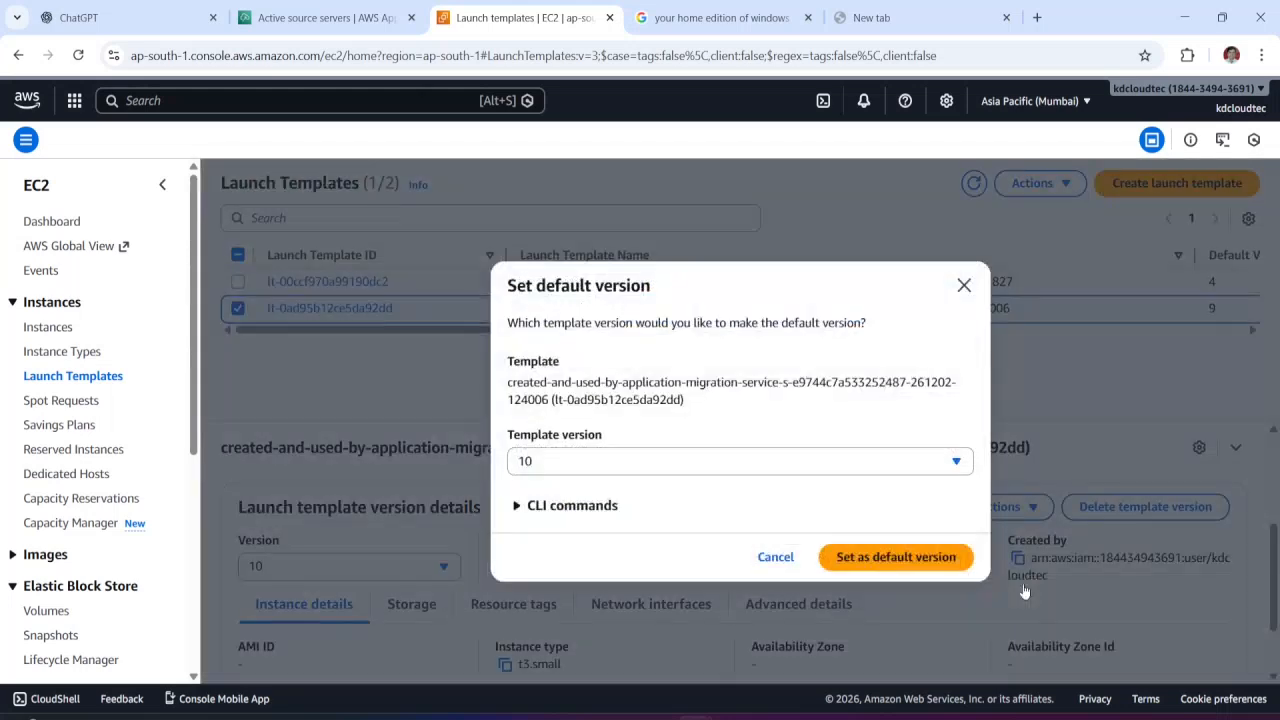
left_click(940, 468)
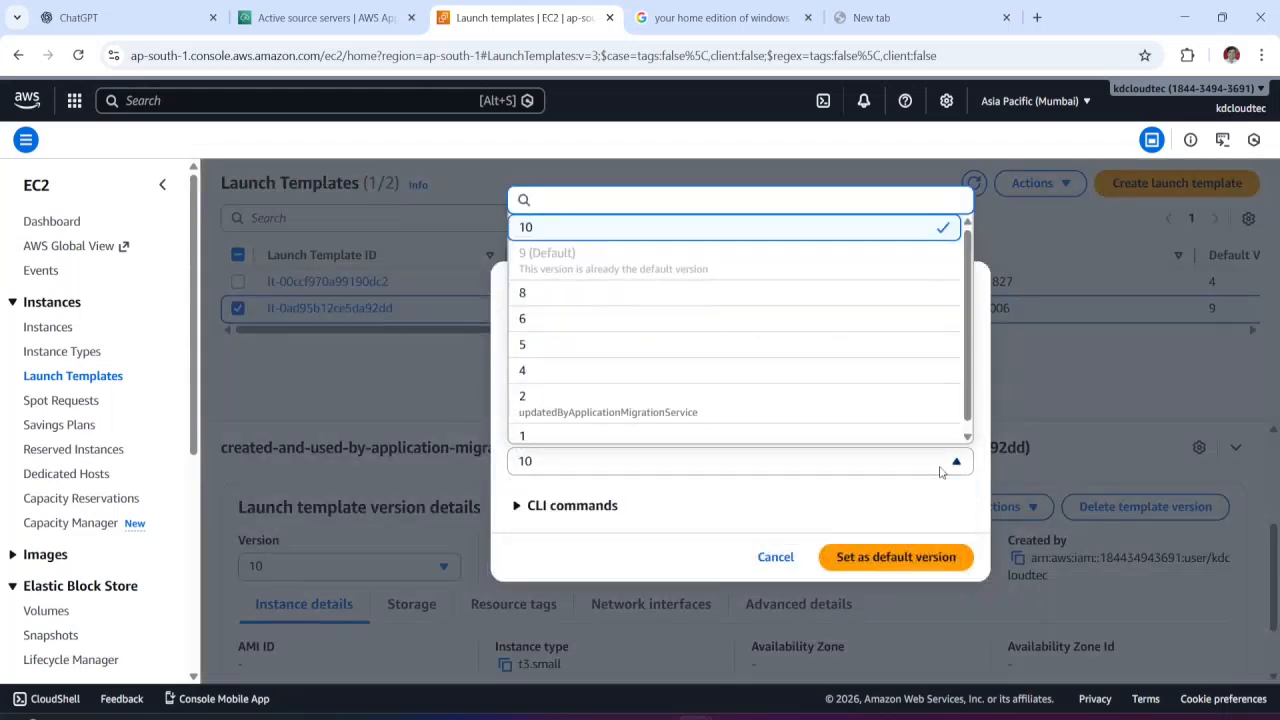
left_click(770, 230)
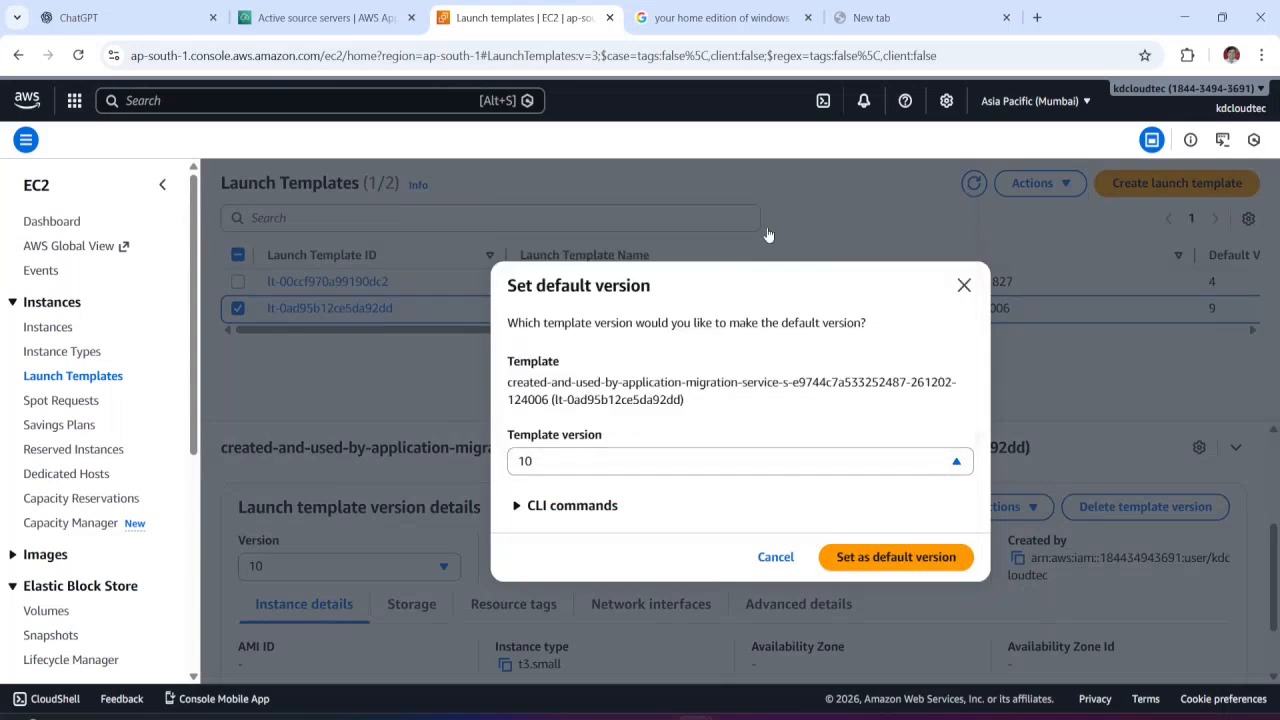
left_click(895, 557)
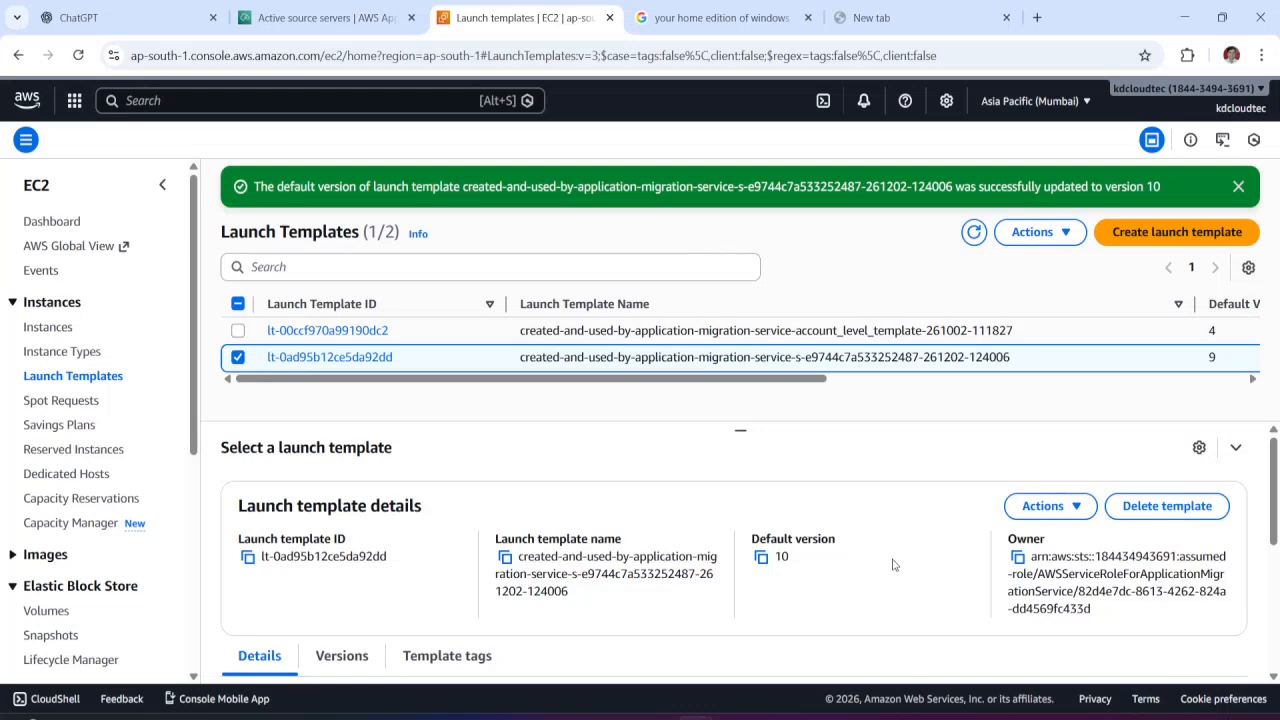
Step: Switch to the Application Migration Service tab, reload the active source servers page and bring up the source servers list
left_click(310, 17)
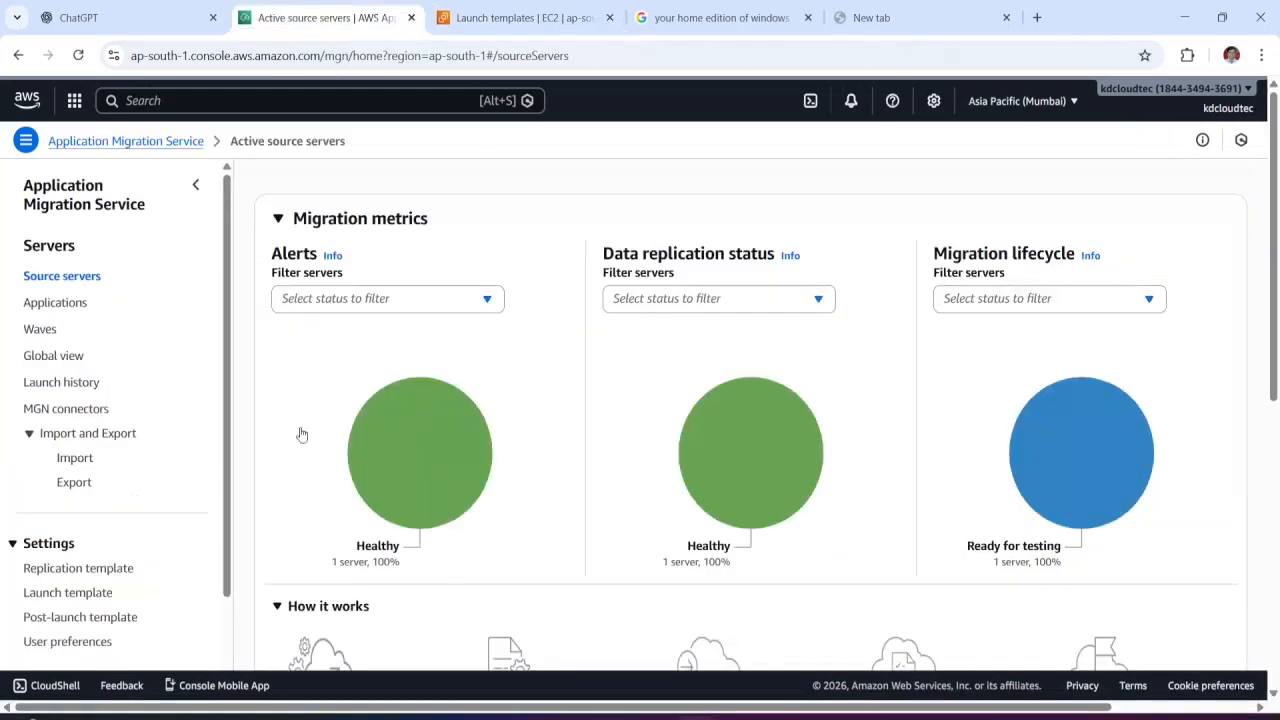
left_click(78, 55)
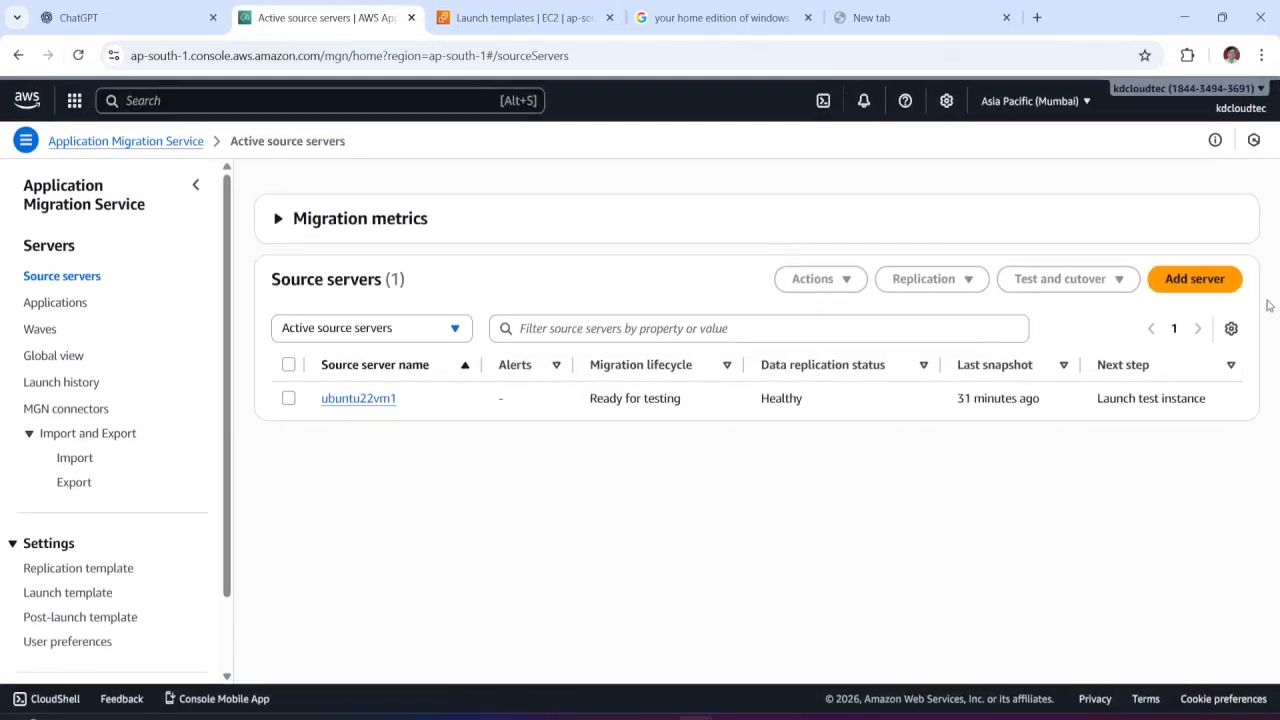
scroll(1250, 578, "down", 5)
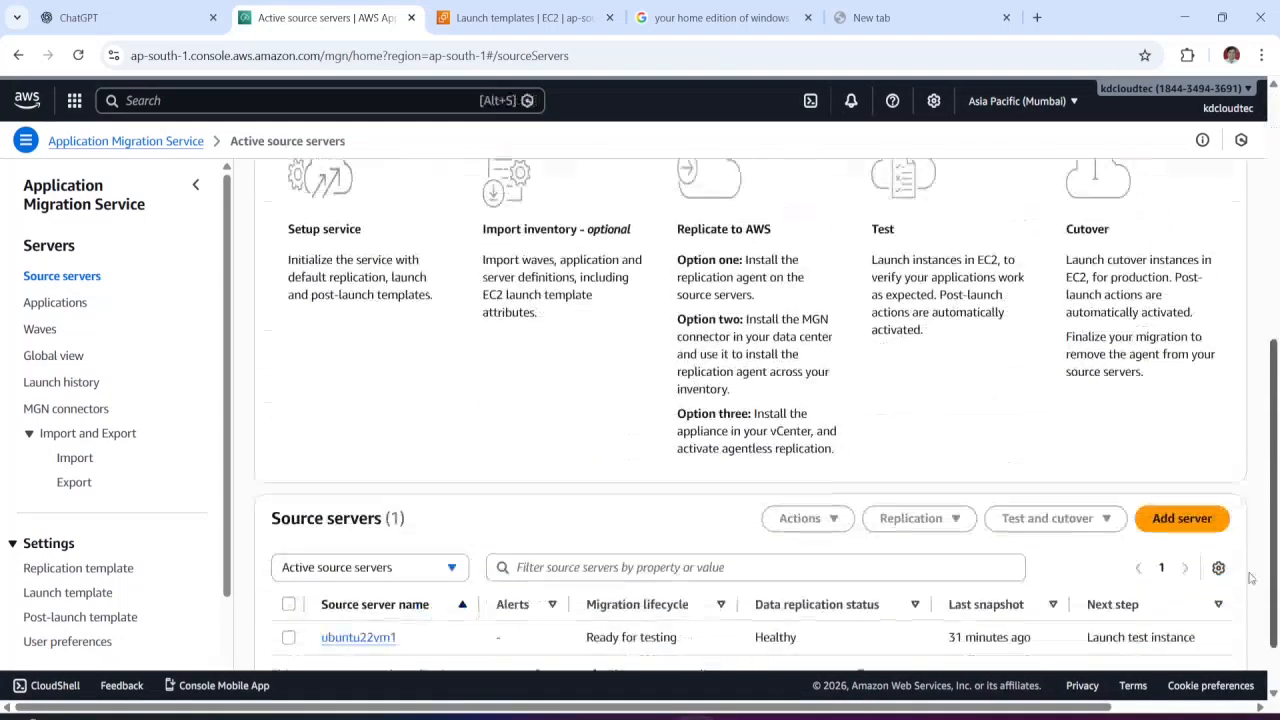
scroll(1250, 578, "down", 1)
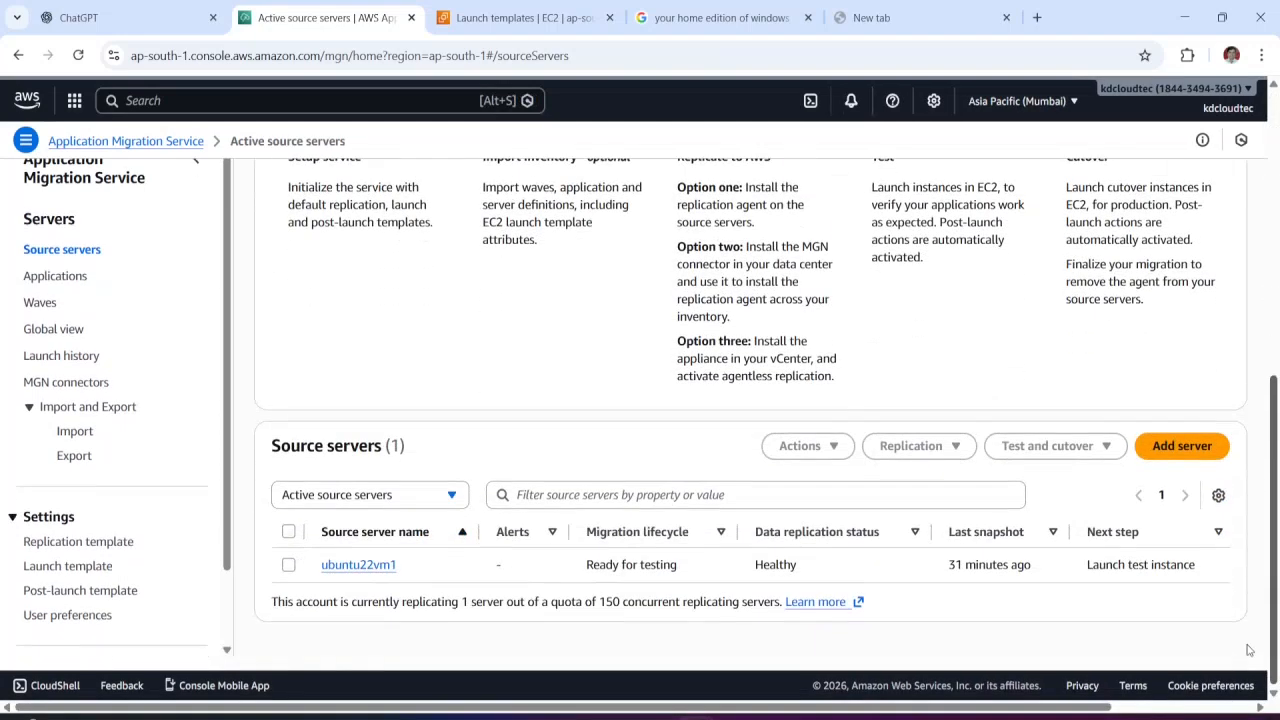
Step: Select source server ubuntu22vm1, check its migration lifecycle status, and launch a test instance for it
left_click(288, 566)
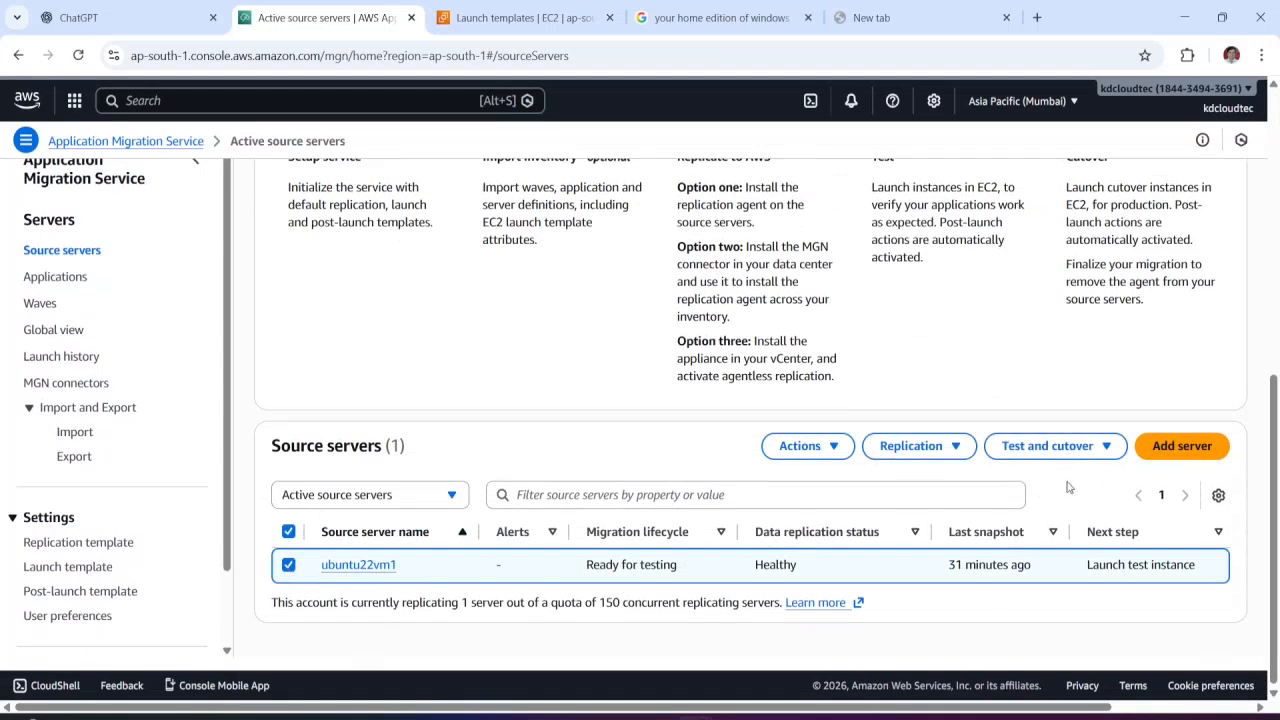
left_click_drag(585, 569, 694, 568)
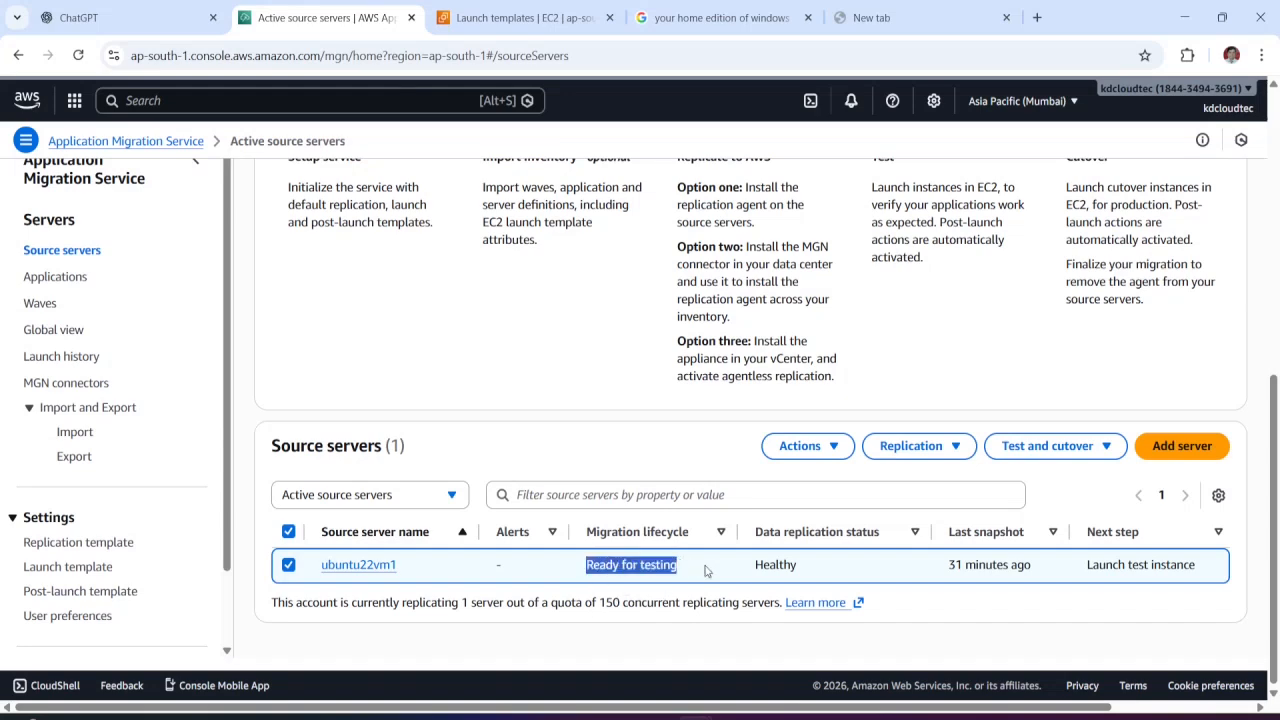
left_click(1112, 447)
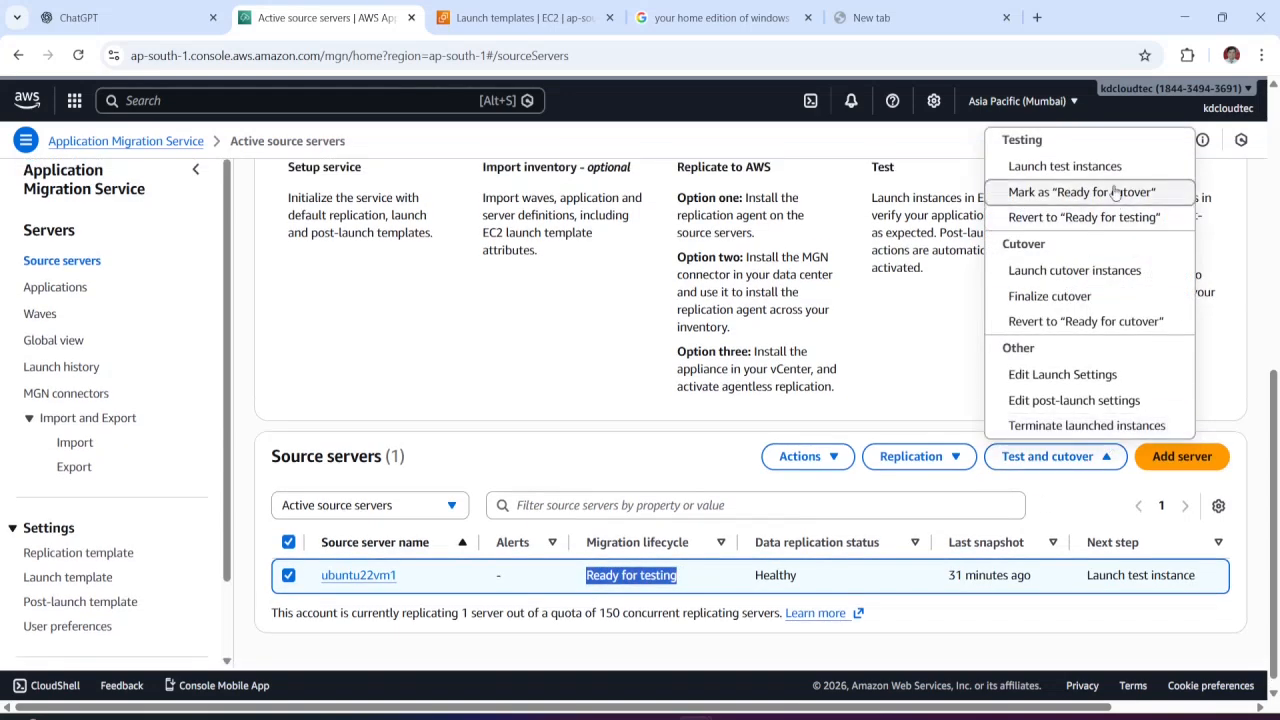
left_click(1066, 171)
left_click(849, 528)
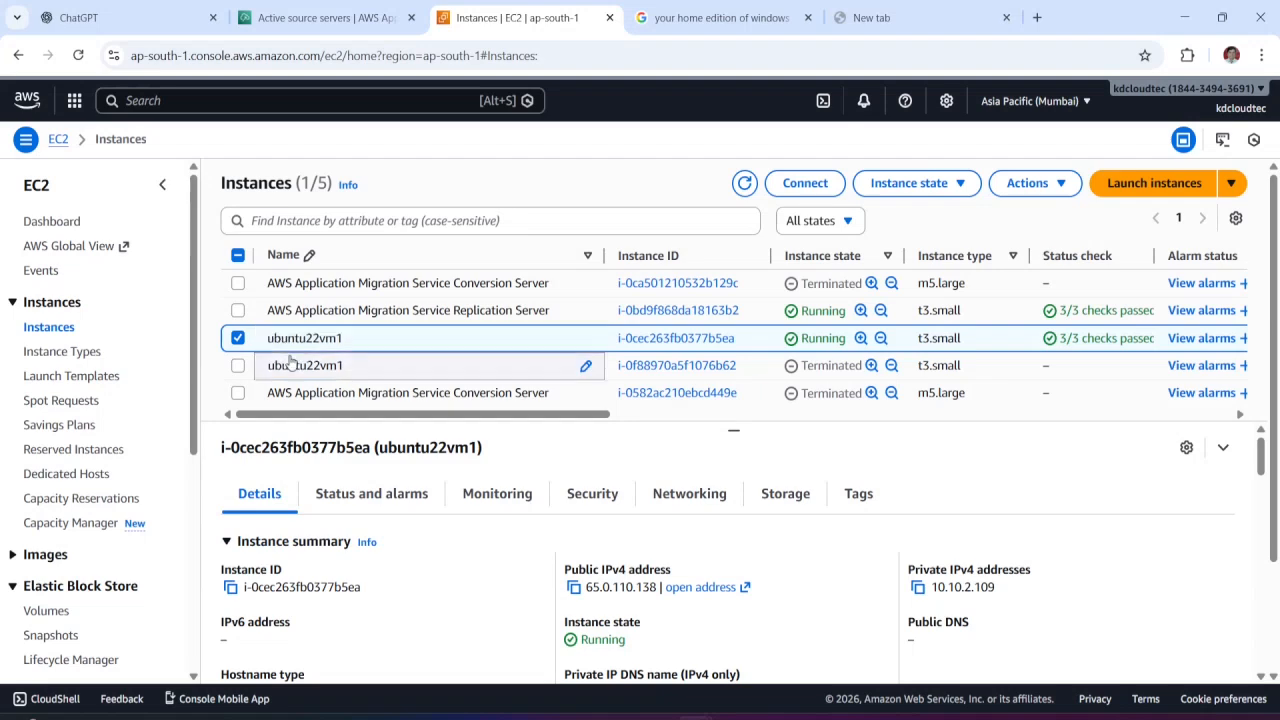
Step: Deselect the ubuntu22vm1 instance and switch to PowerPoint to review the test launch and verification notes
left_click(237, 340)
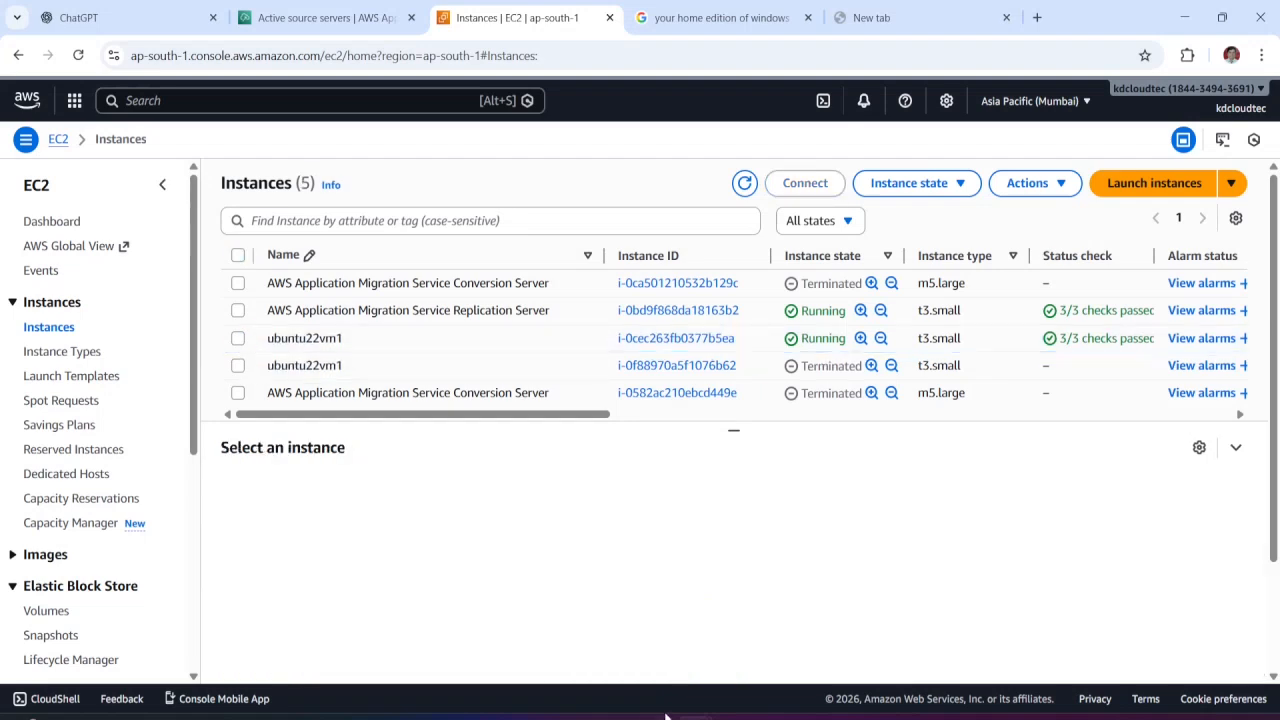
mouse_move(840, 716)
left_click(785, 672)
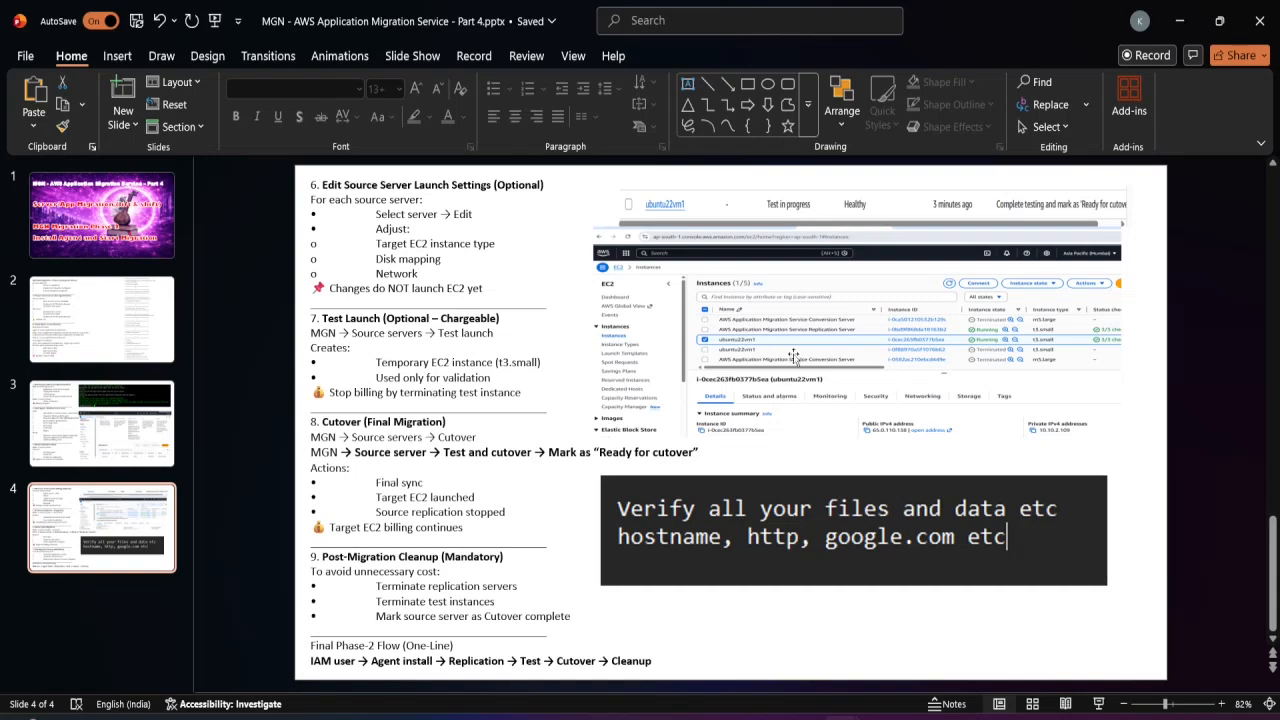
Step: Return to the EC2 Instances page in Chrome and select the running ubuntu22vm1 instance to show its details
mouse_move(700, 712)
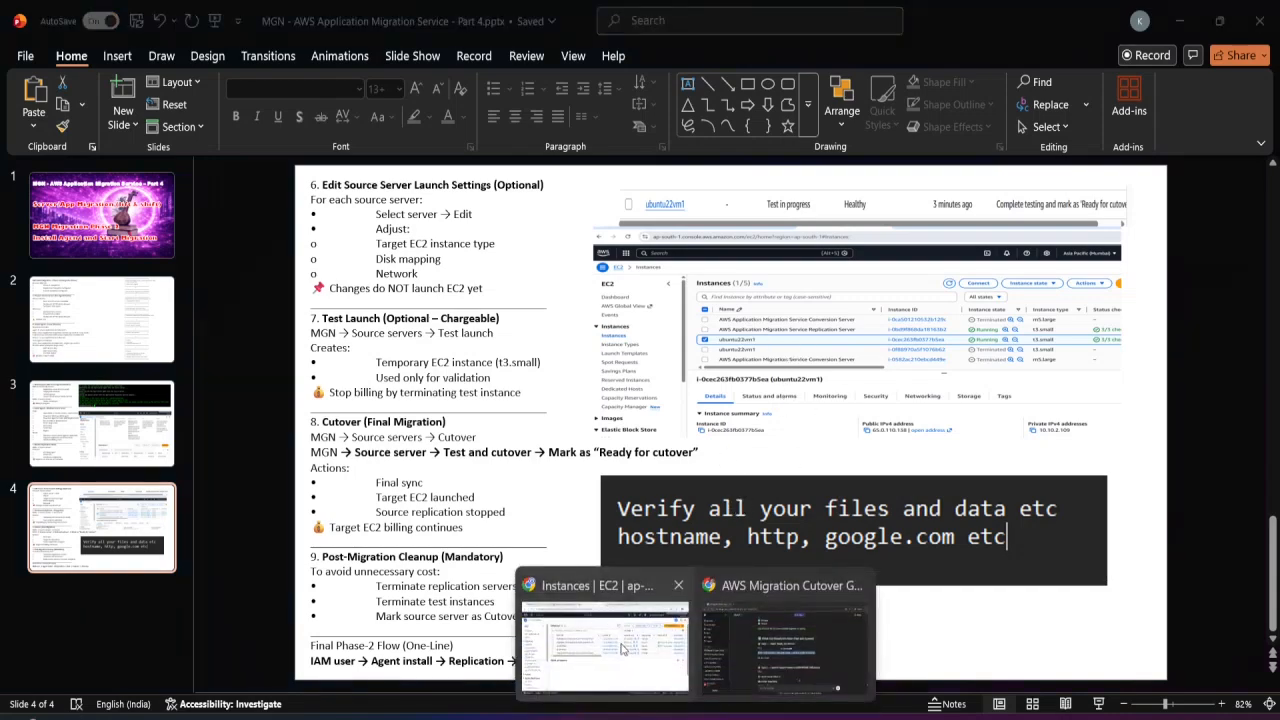
left_click(600, 630)
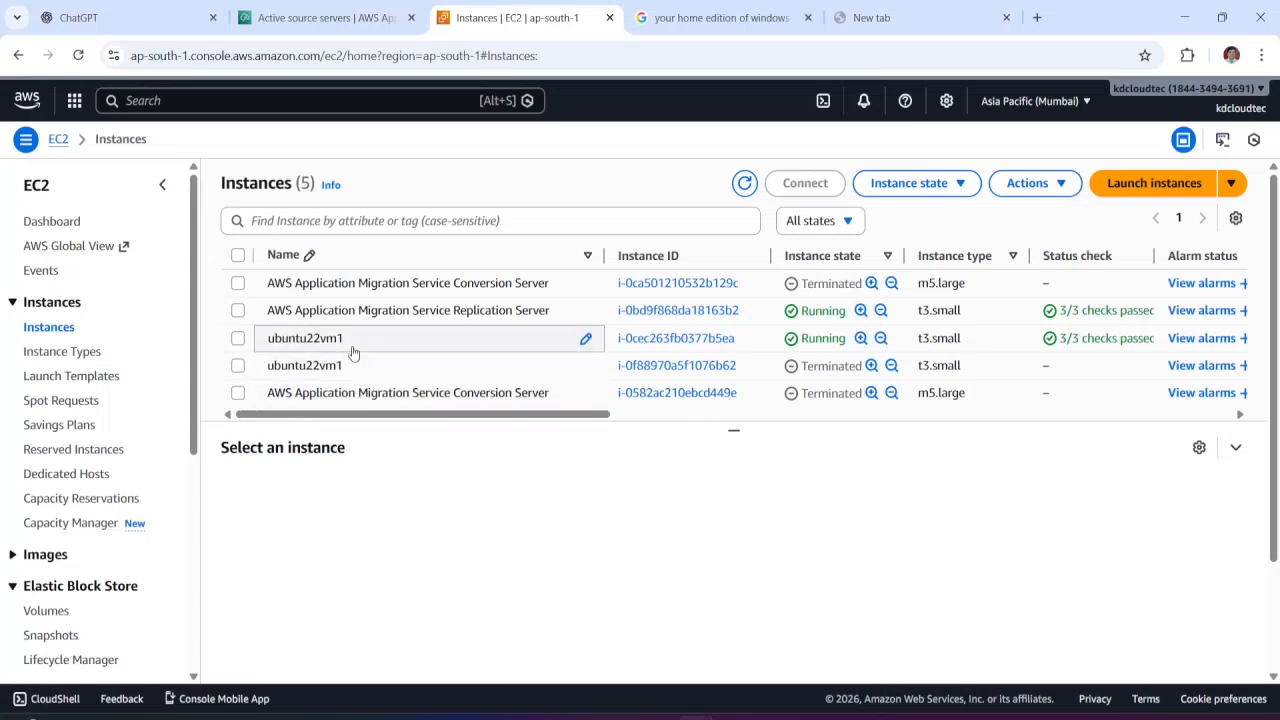
left_click(239, 340)
left_click(238, 341)
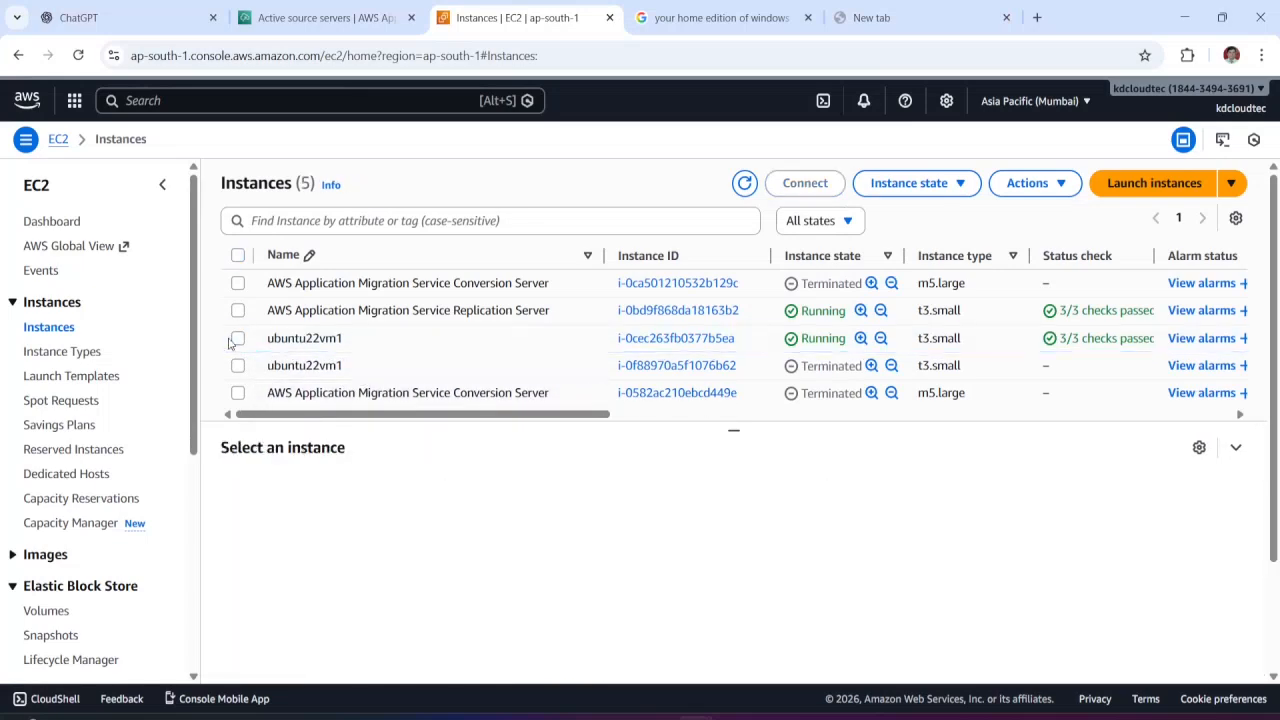
left_click(236, 342)
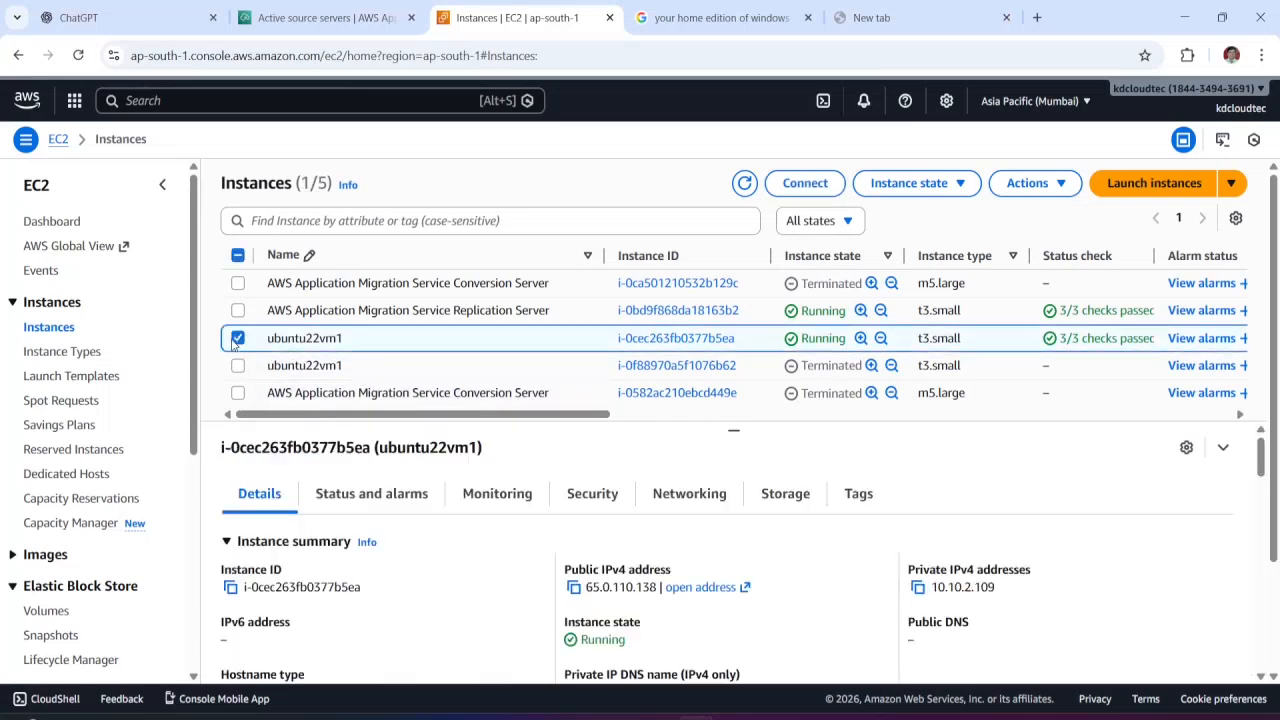
Step: Copy the running ubuntu22vm1 instance's public IPv4 address, switch to the PuTTY session and clear its screen
left_click(572, 588)
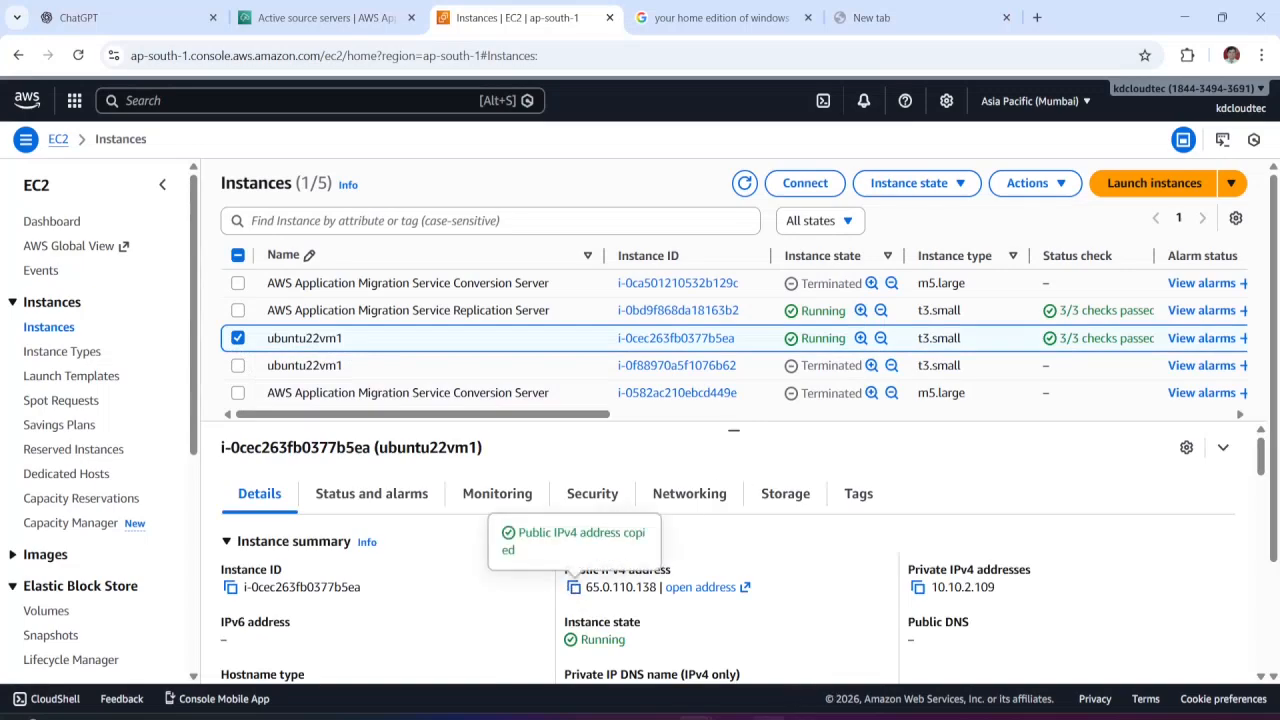
left_click(769, 718)
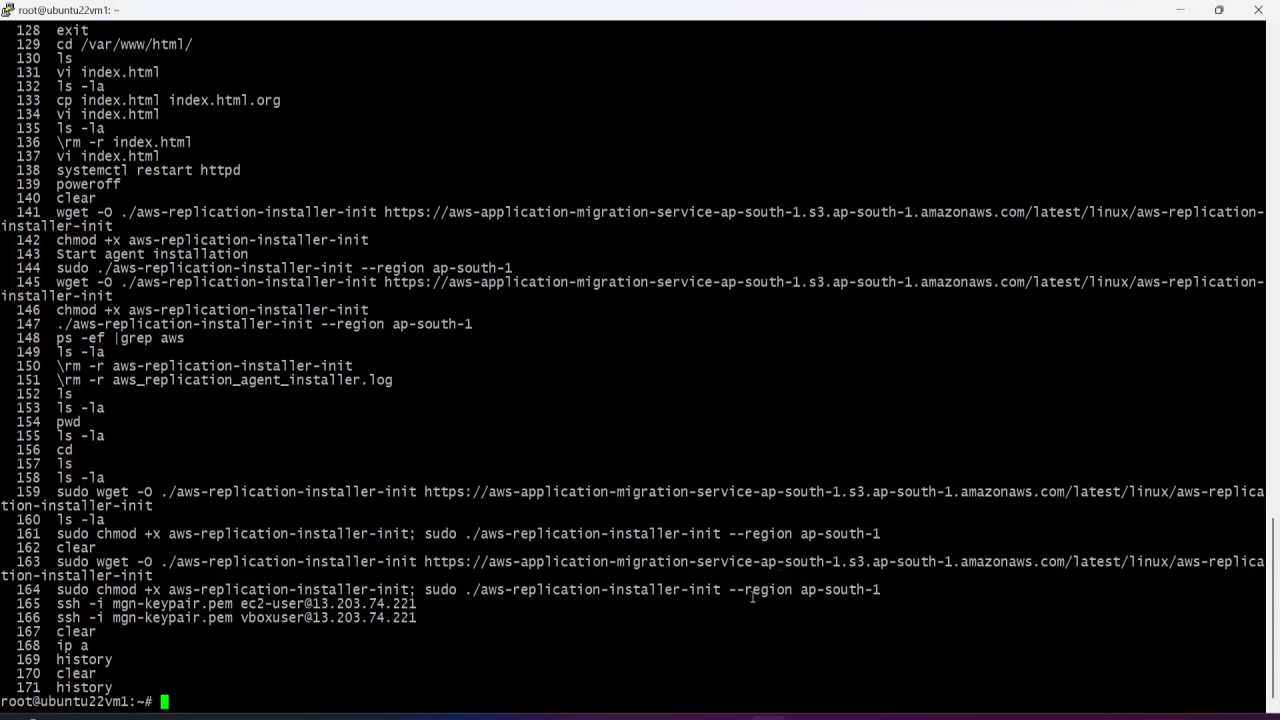
type("clear")
key("Return")
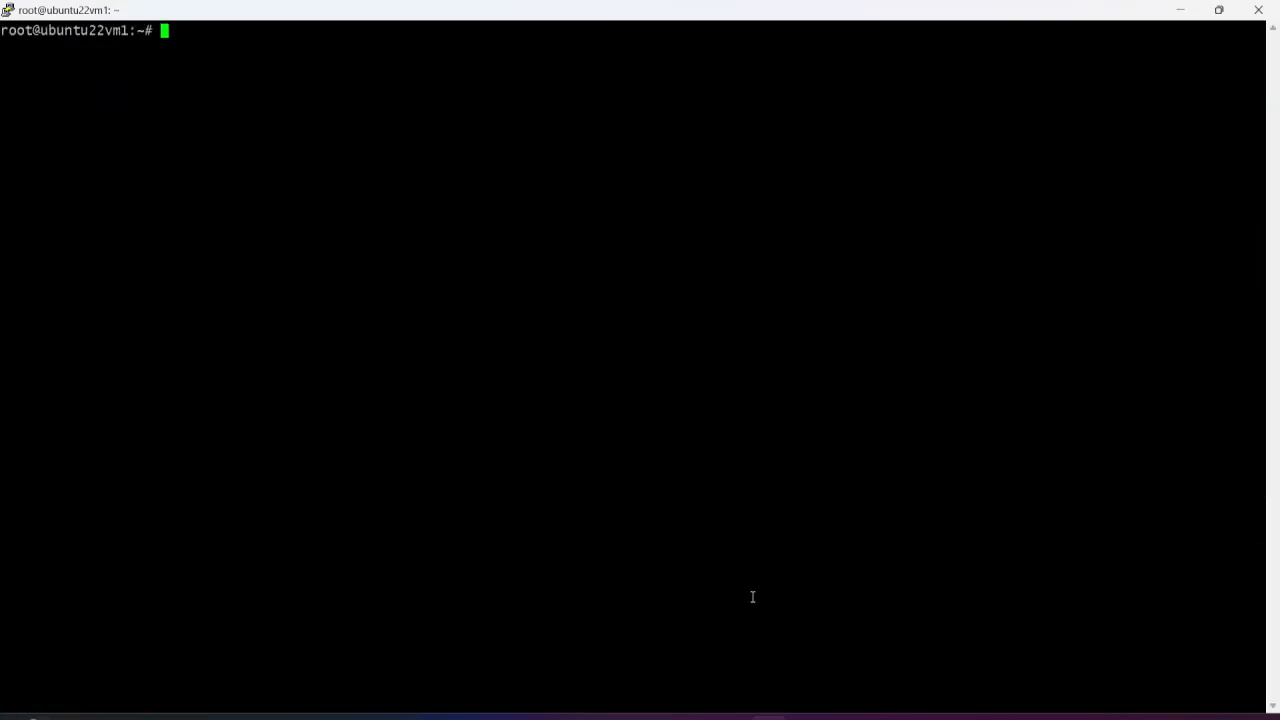
Step: Begin an ssh -i command, switch to Git Bash and list the Downloads folder in detail with ls -la
type("ssh -i")
left_click(915, 718)
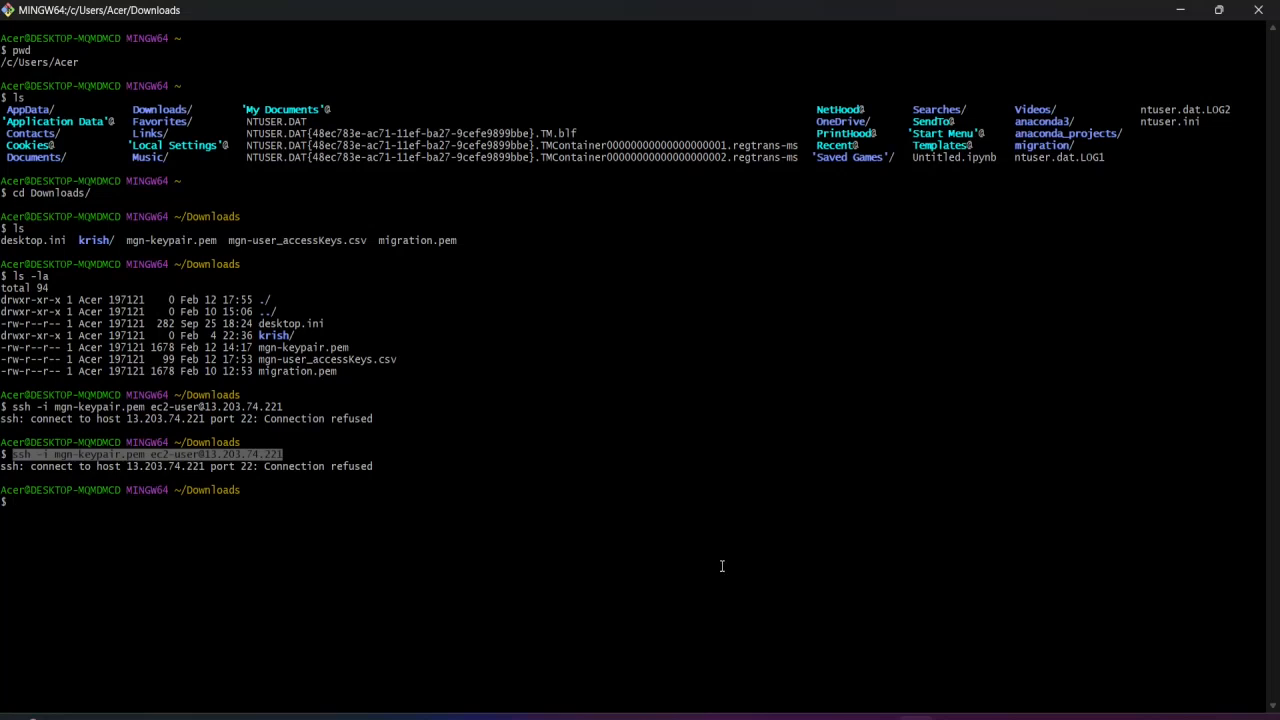
type("ls -la")
key("Return")
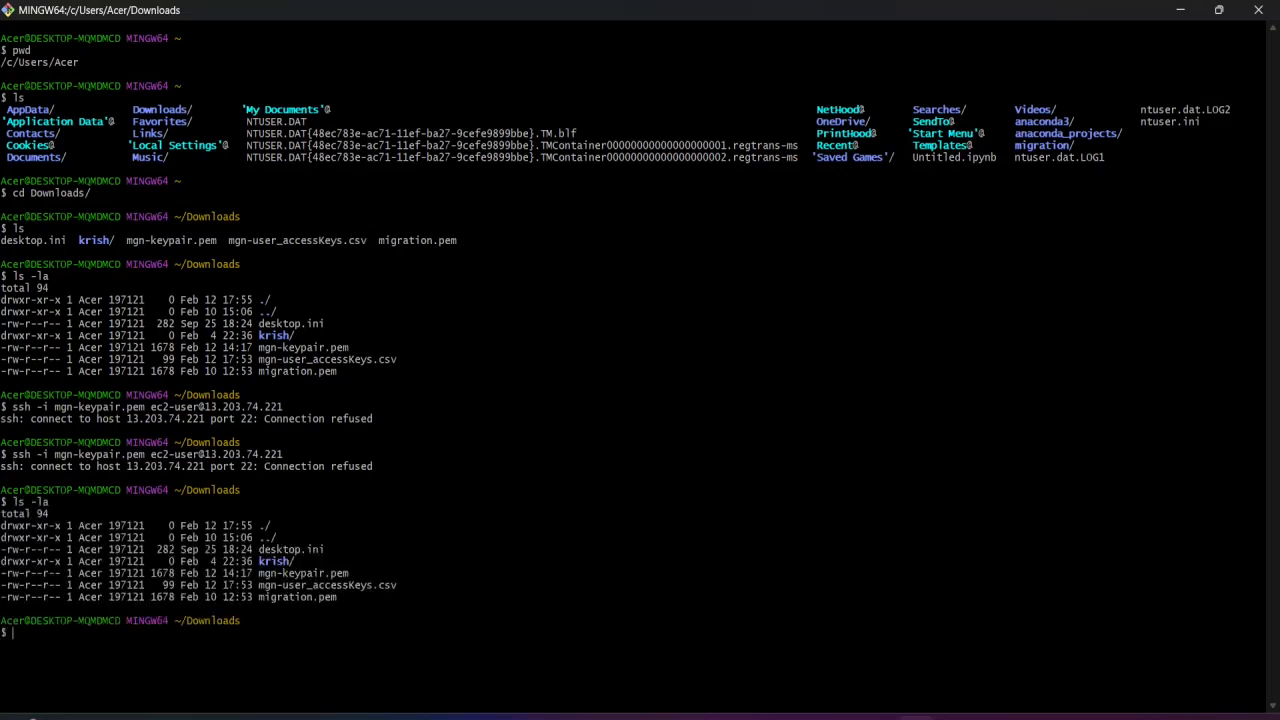
key("alt+Tab")
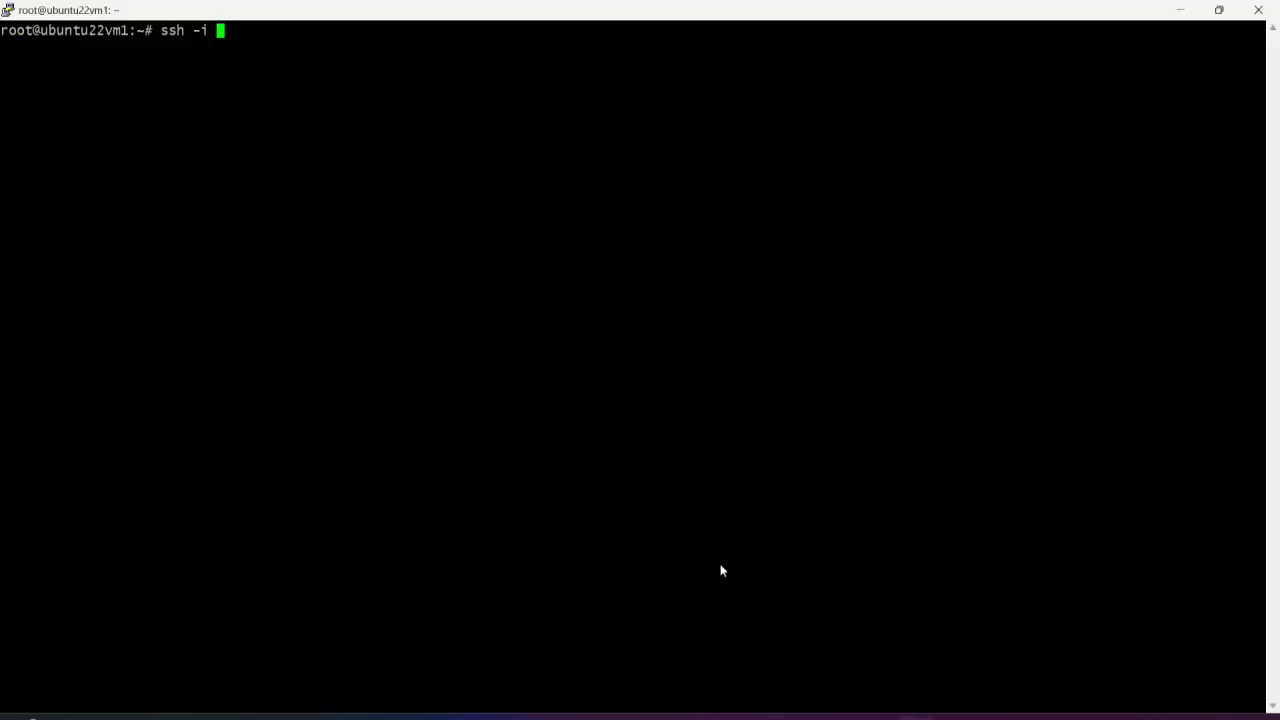
type("mgn-")
key("BackSpace")
key("BackSpace")
key("BackSpace")
key("BackSpace")
key("BackSpace")
key("BackSpace")
key("BackSpace")
key("BackSpace")
key("BackSpace")
key("BackSpace")
key("BackSpace")
key("alt+Tab")
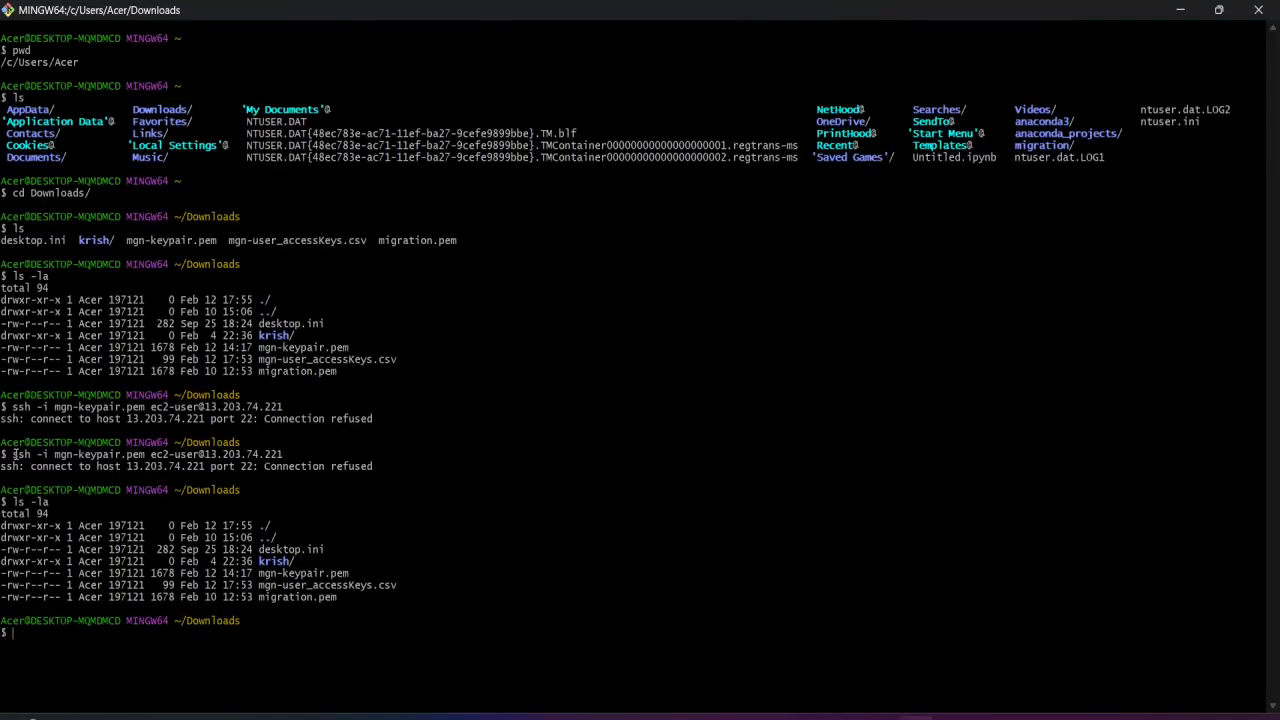
left_click_drag(12, 454, 284, 455)
key("alt+Tab")
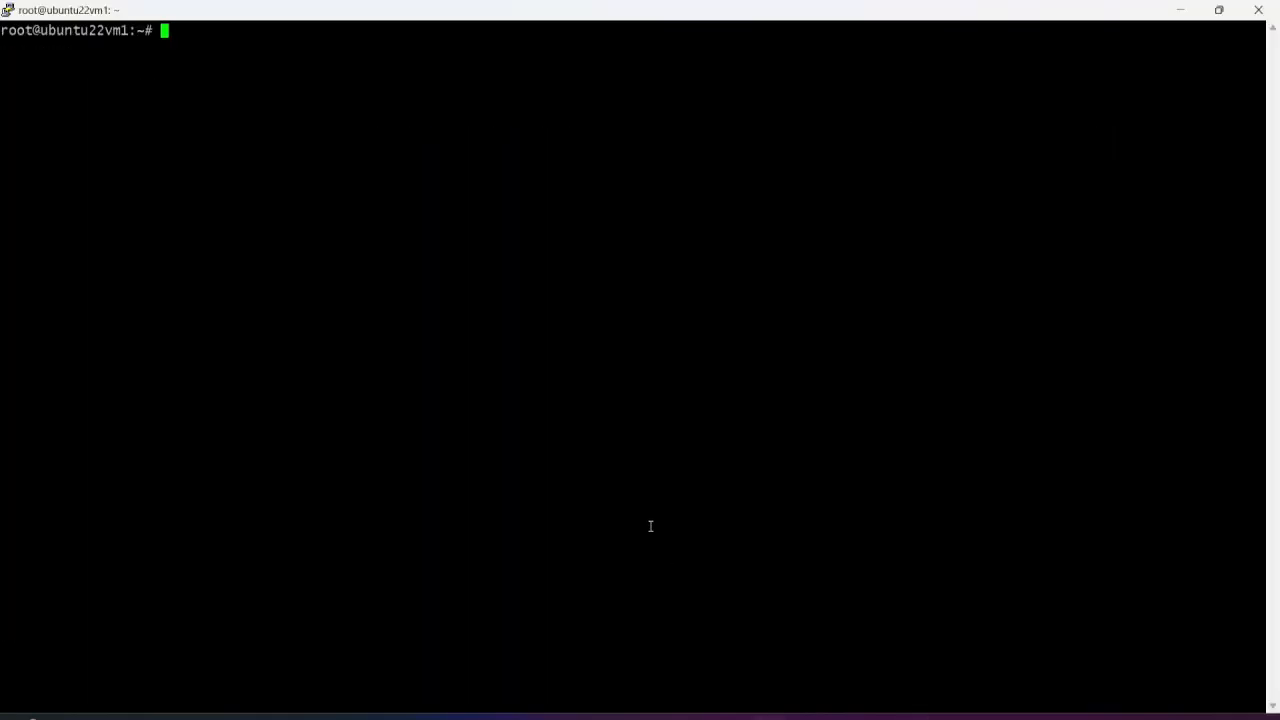
right_click(546, 412)
key("BackSpace")
key("BackSpace")
key("BackSpace")
key("BackSpace")
key("BackSpace")
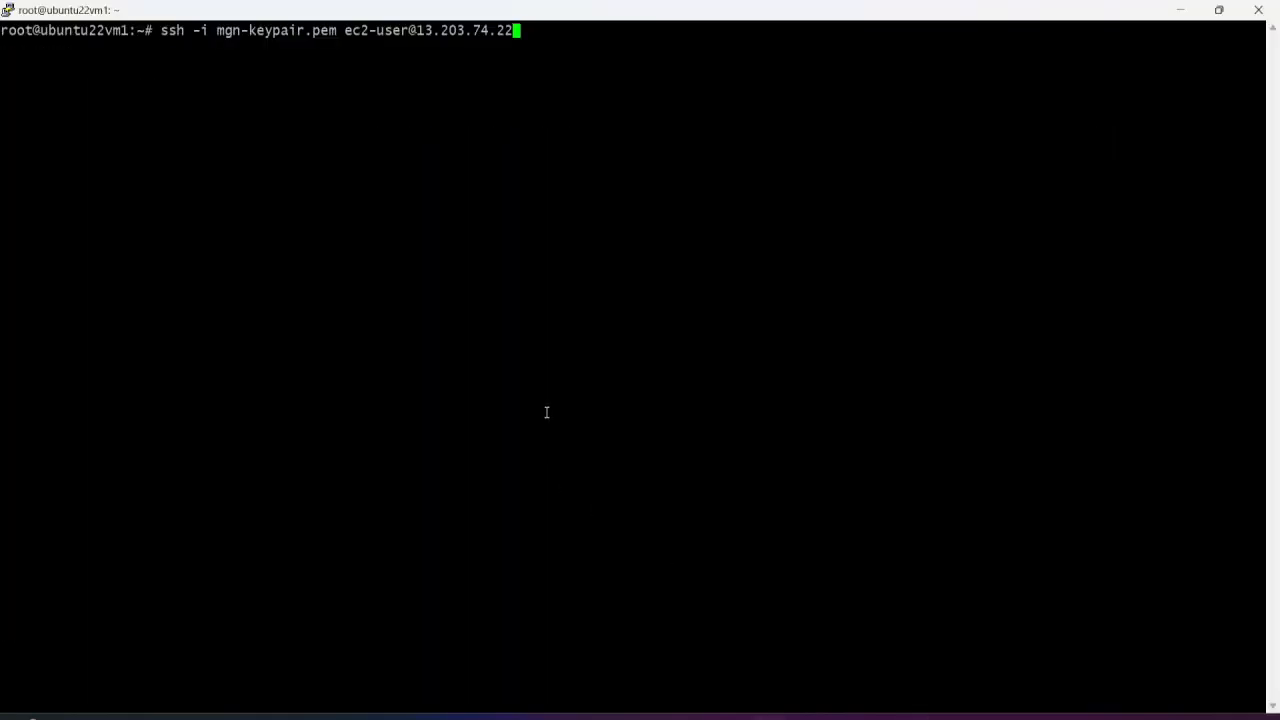
key("BackSpace")
key("BackSpace")
key("BackSpace")
key("BackSpace")
key("BackSpace")
key("BackSpace")
key("BackSpace")
key("BackSpace")
key("BackSpace")
key("BackSpace")
key("BackSpace")
key("BackSpace")
key("BackSpace")
key("BackSpace")
key("BackSpace")
key("BackSpace")
key("BackSpace")
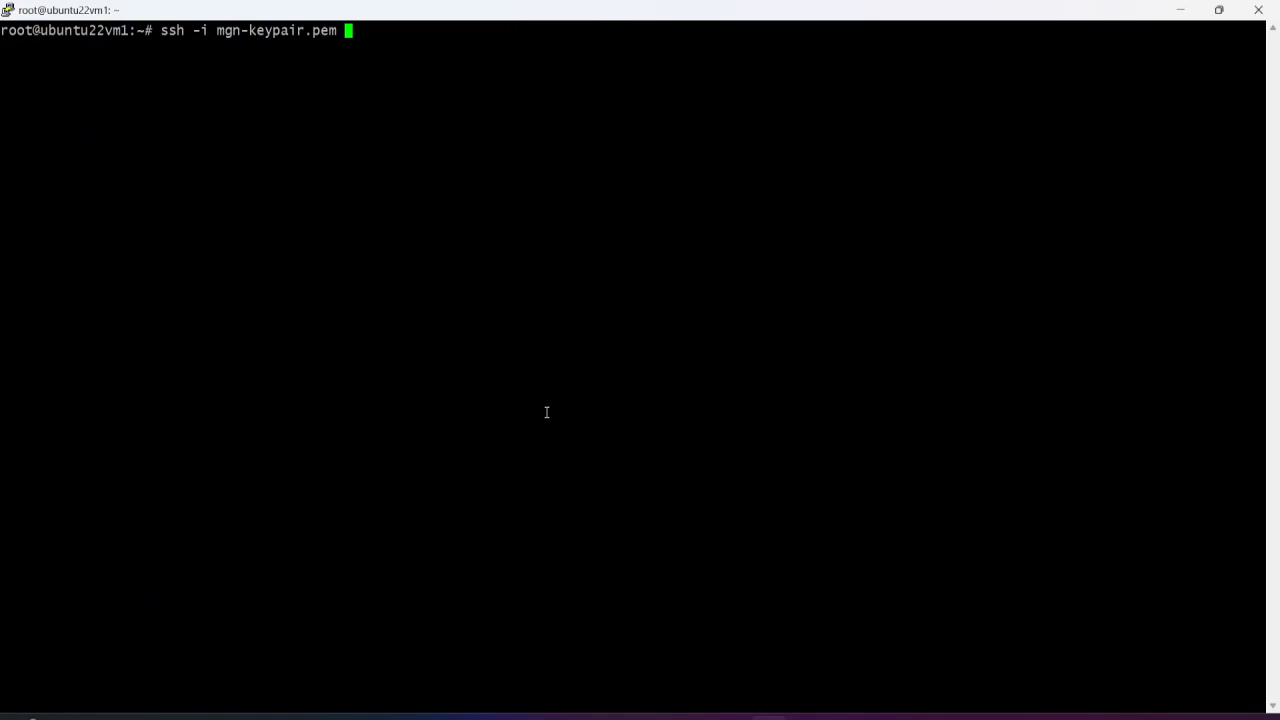
Step: Recall the earlier ssh -i mgn-keypair.pem command for vboxuser in PuTTY and remove its host address after the @ sign
key("Up")
key("Up")
key("Up")
key("Up")
key("Up")
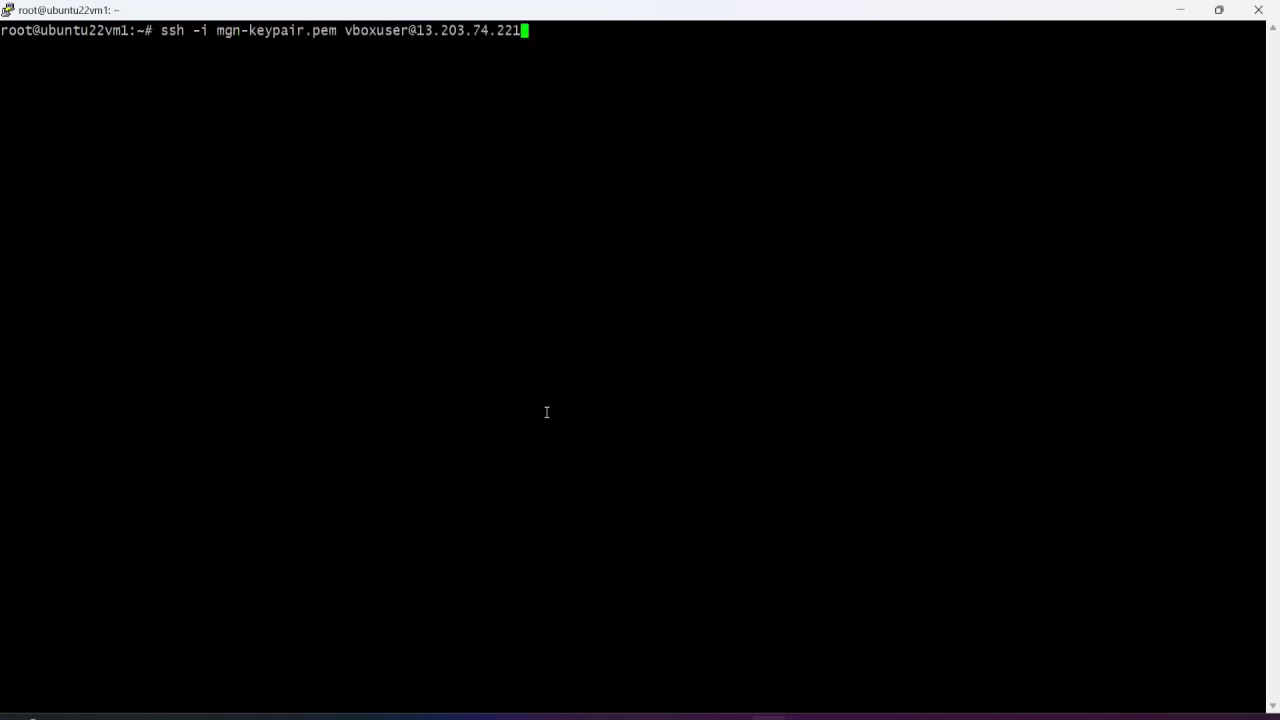
key("BackSpace")
key("BackSpace")
key("BackSpace")
key("BackSpace")
key("BackSpace")
key("BackSpace")
key("BackSpace")
key("BackSpace")
key("BackSpace")
key("BackSpace")
key("BackSpace")
key("BackSpace")
key("BackSpace")
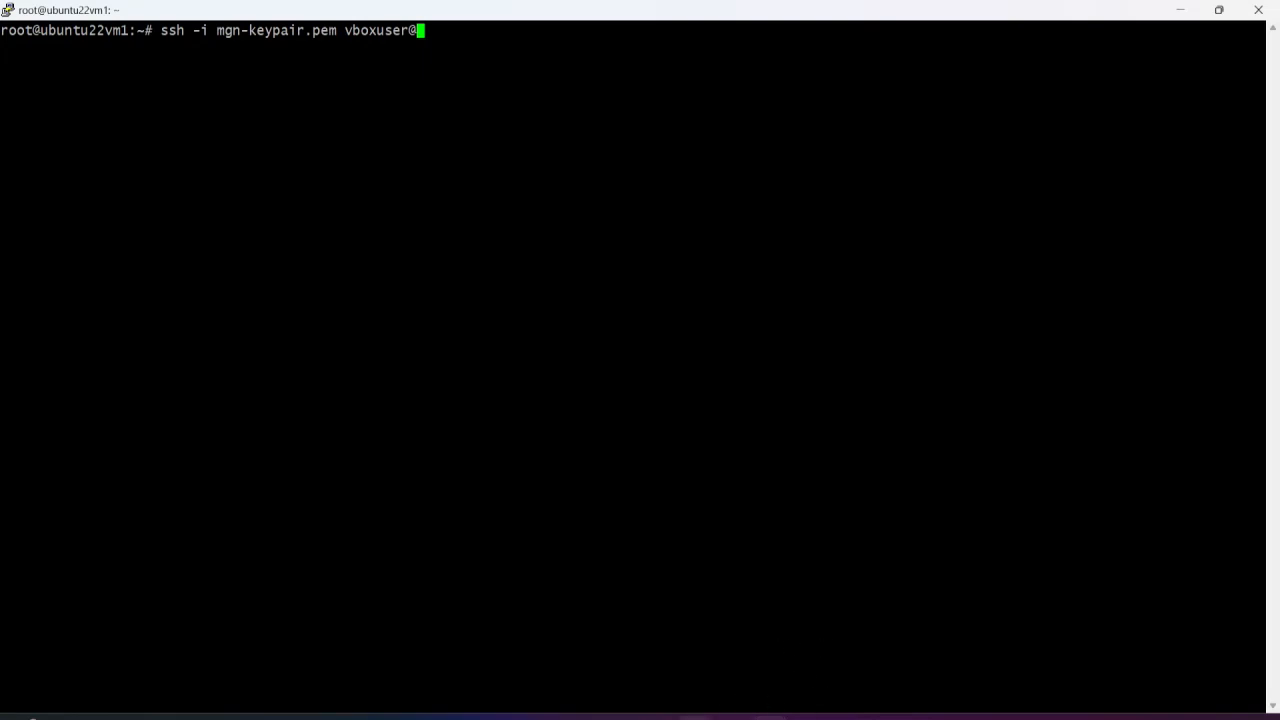
Step: Complete the SSH command with the instance's copied public IP address, 65.0.110.138, and run it to connect as vboxuser
mouse_move(691, 706)
left_click(630, 660)
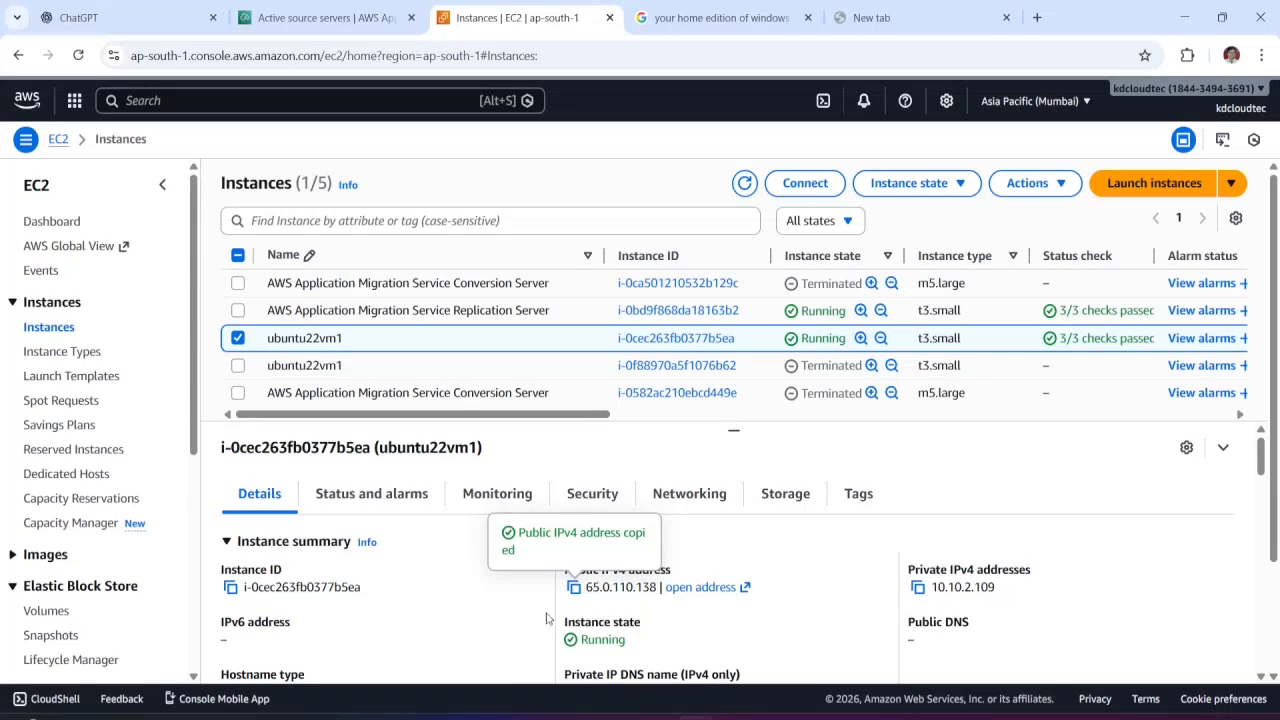
key("alt+Tab")
right_click(720, 416)
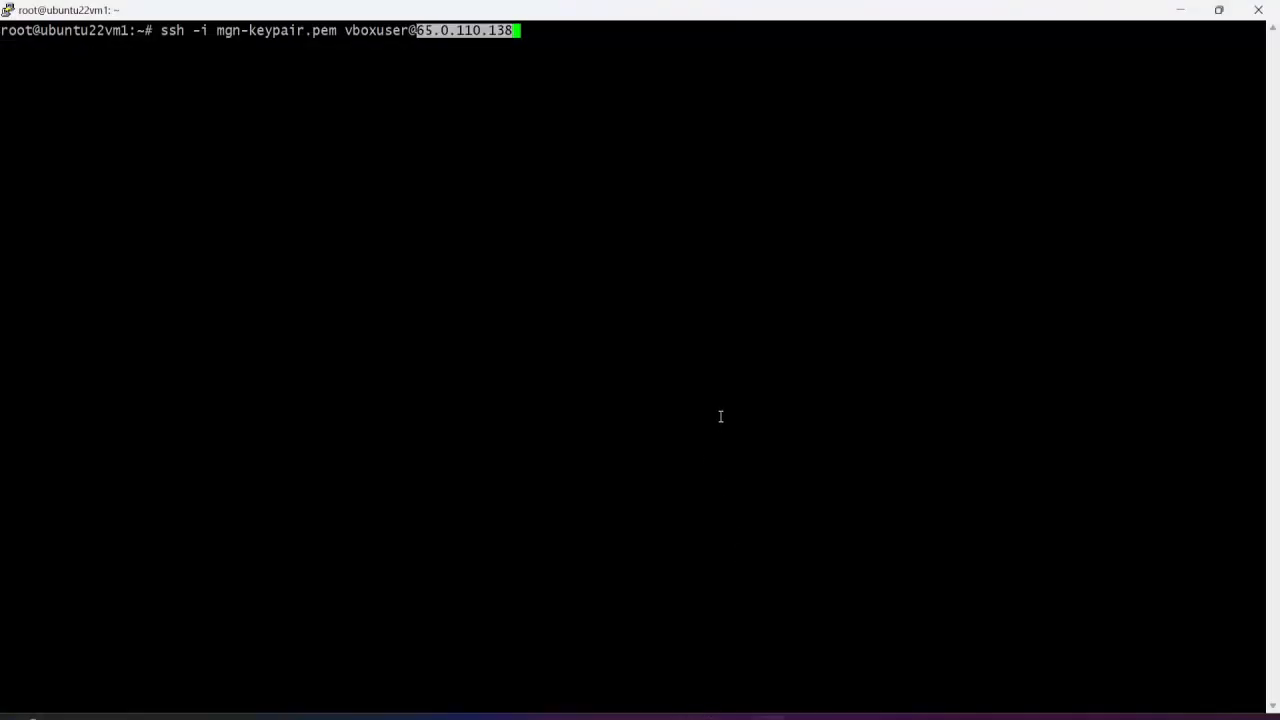
key("Return")
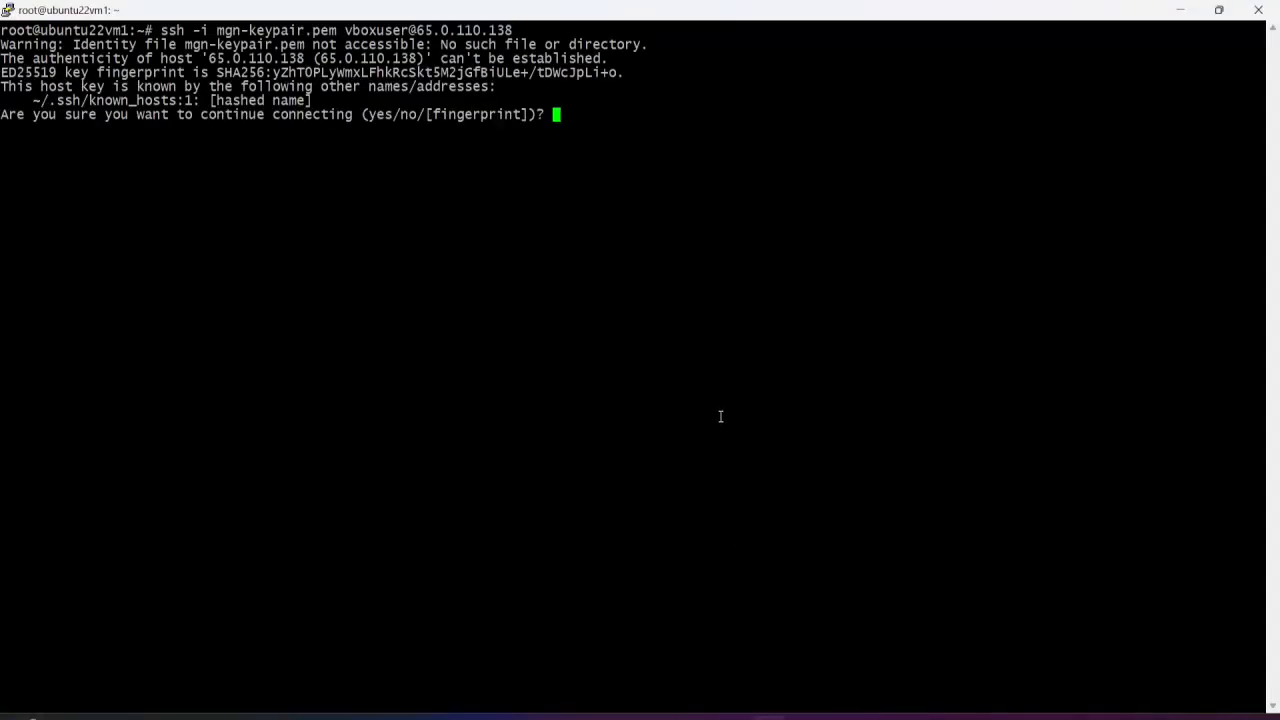
Step: Accept the host key by answering yes and log in with the vboxuser account password
type("yes")
key("Return")
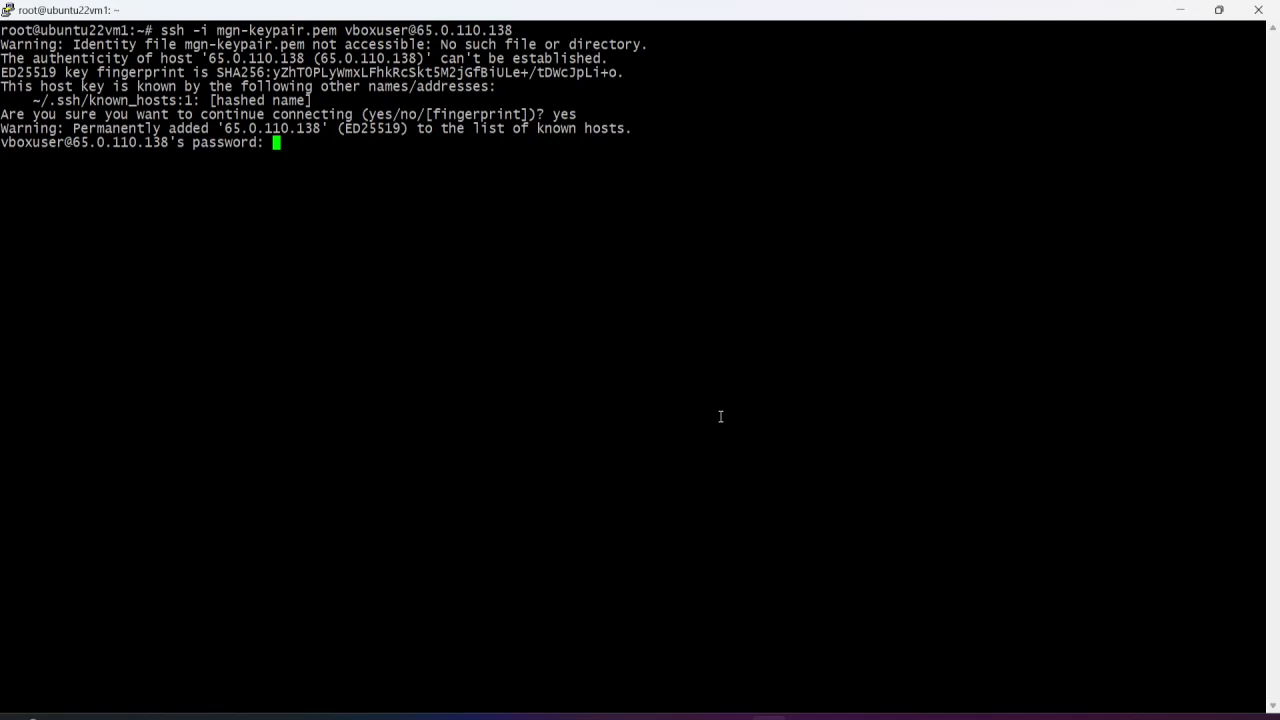
key("Return")
Step: List the test instance's network interfaces with ip a and highlight the private IPv4 address of ens5
type("ip a")
key("Return")
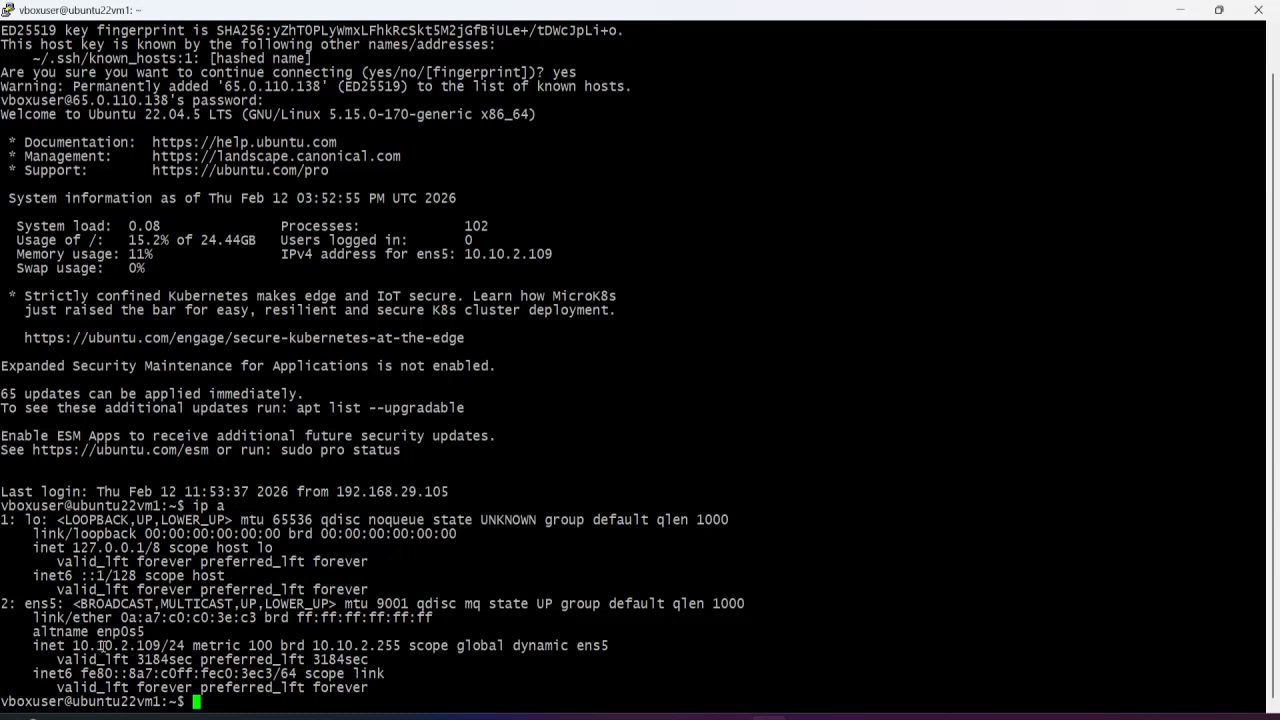
left_click_drag(73, 645, 185, 645)
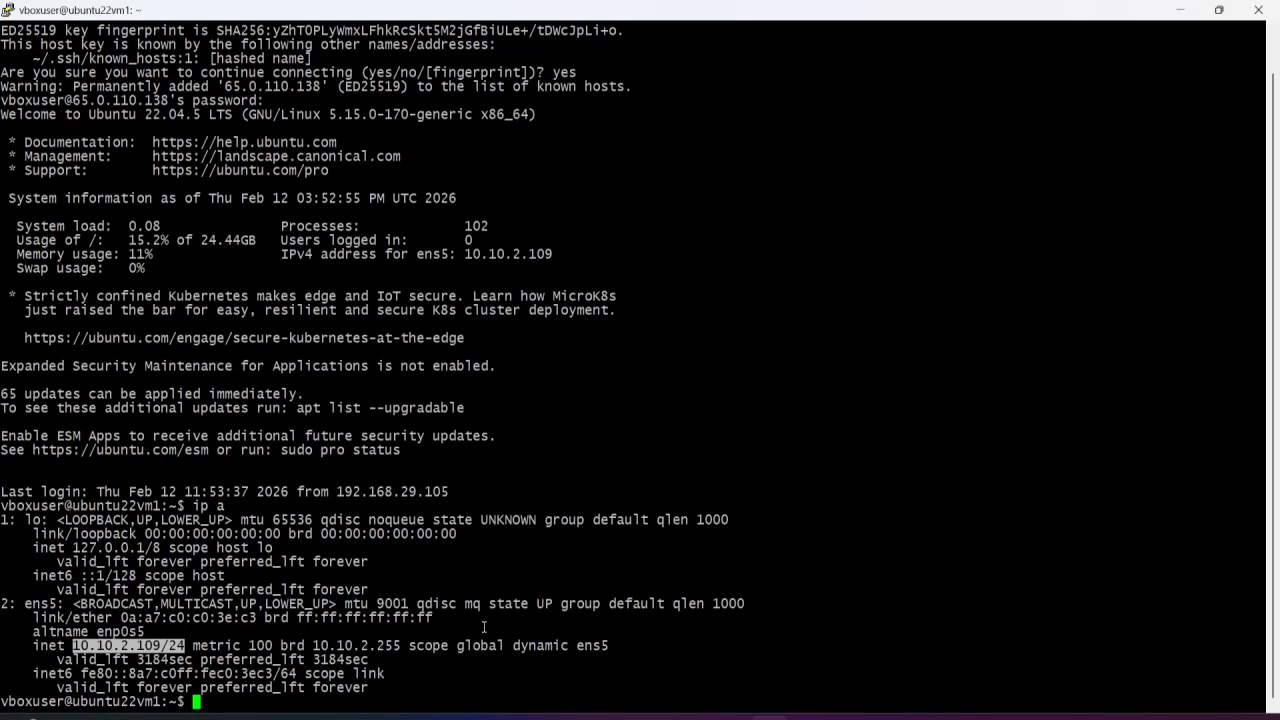
Step: Switch to the root shell with sudo su -, entering the sudo password for vboxuser
type("sudo su -")
key("Return")
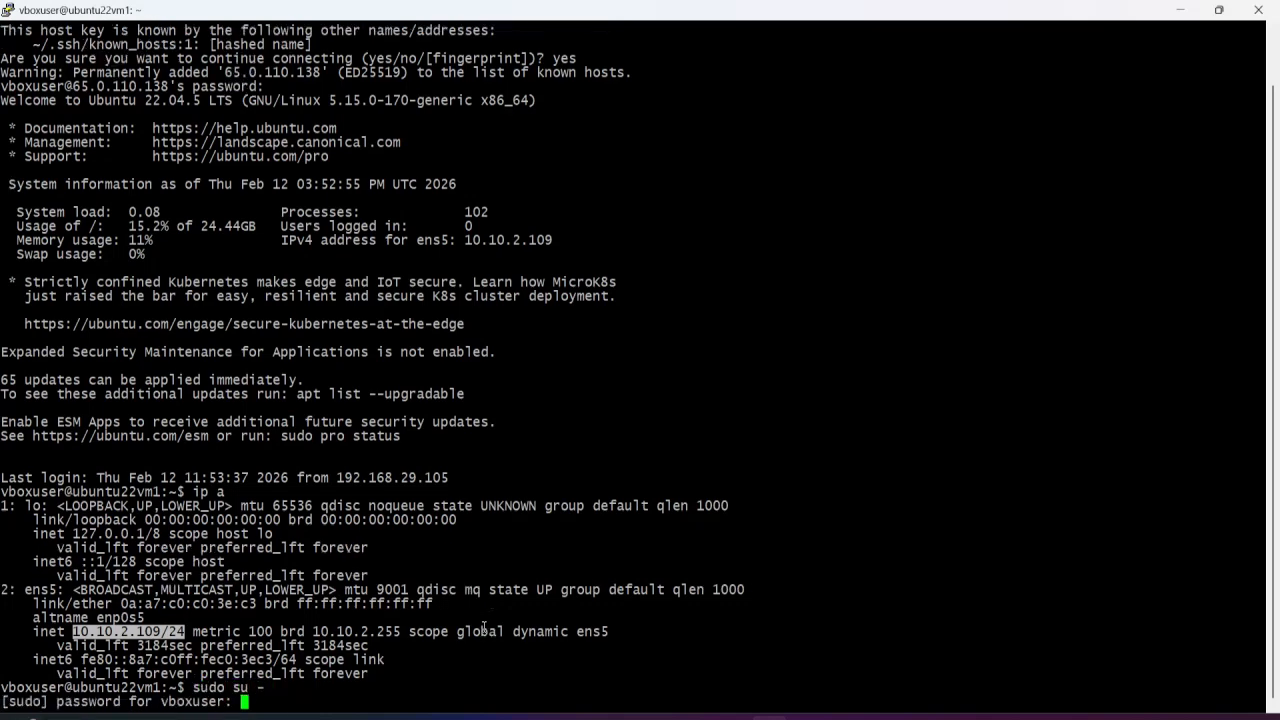
key("Return")
Step: List the files in root's home directory with ls, including hidden ones and details with ls -la
type("ls")
key("Return")
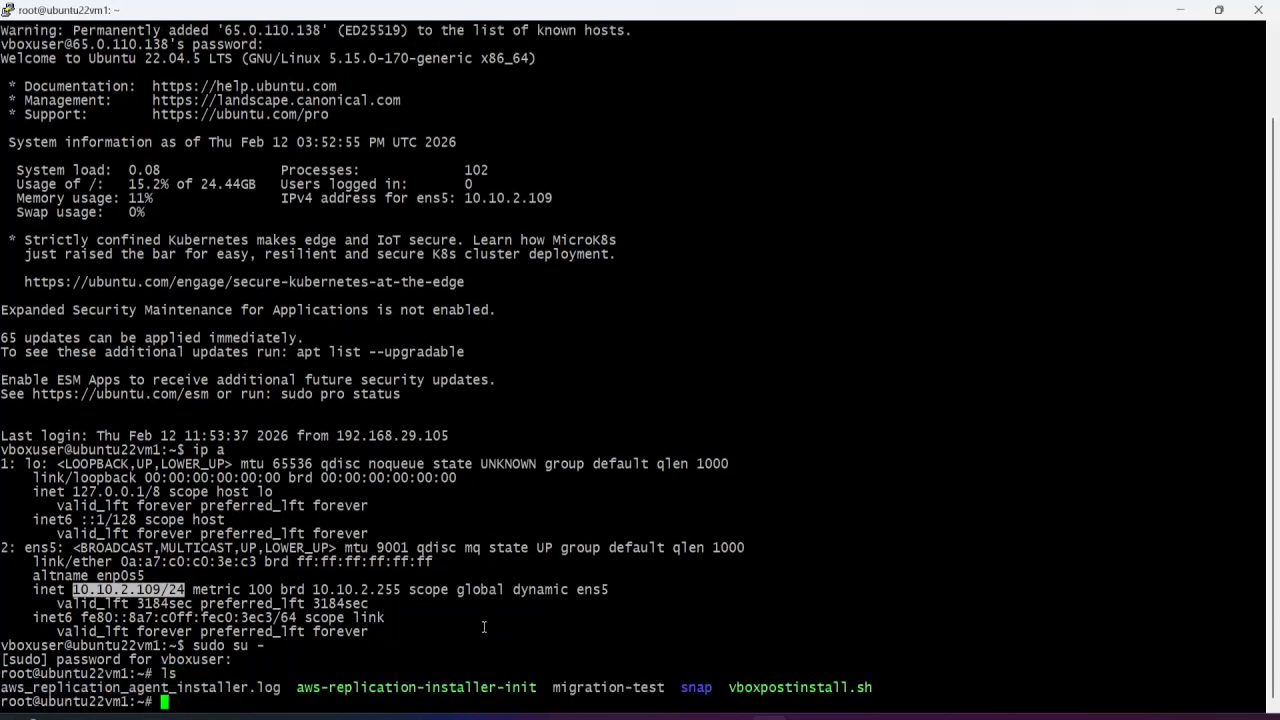
type("ls -la")
key("Return")
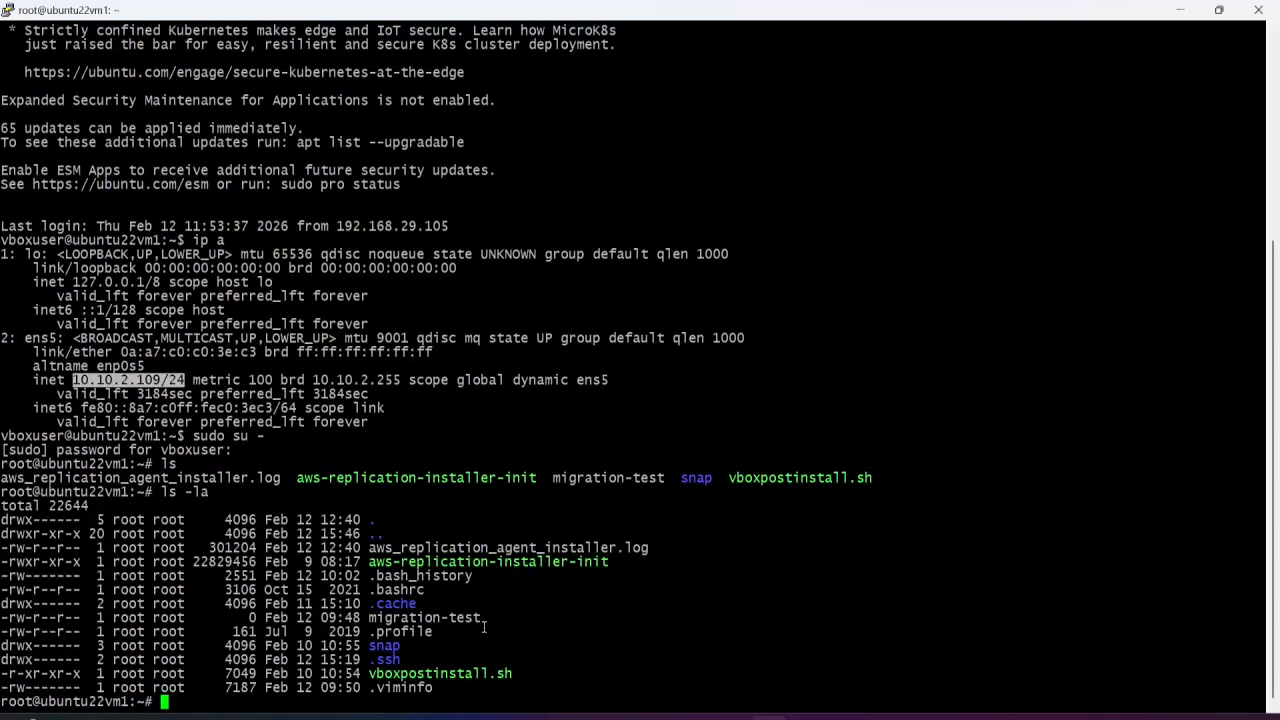
type("/home")
key("BackSpace")
key("BackSpace")
key("BackSpace")
key("BackSpace")
key("BackSpace")
key("BackSpace")
key("BackSpace")
Step: Highlight the migration-test file in the detailed listing and run ls again in root's home directory
double_click(454, 619)
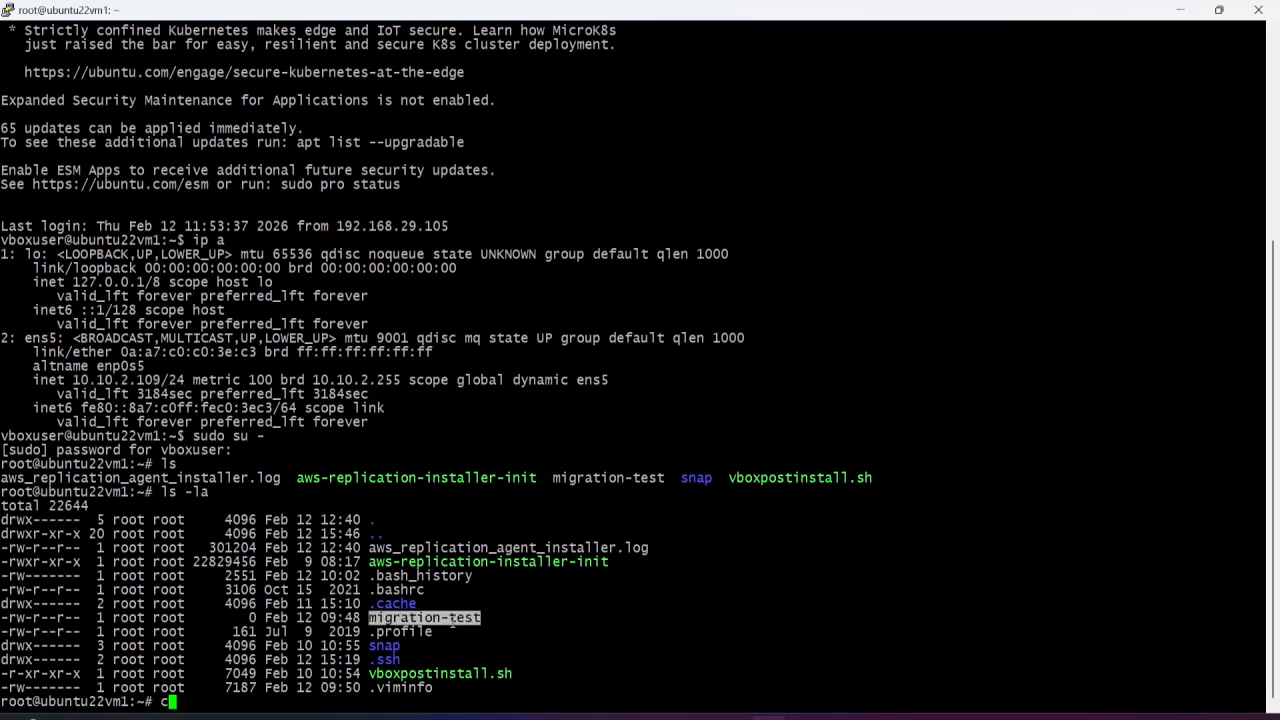
key("BackSpace")
type("ls")
key("Return")
Step: Change to the /home directory and list its contents
type("cd /")
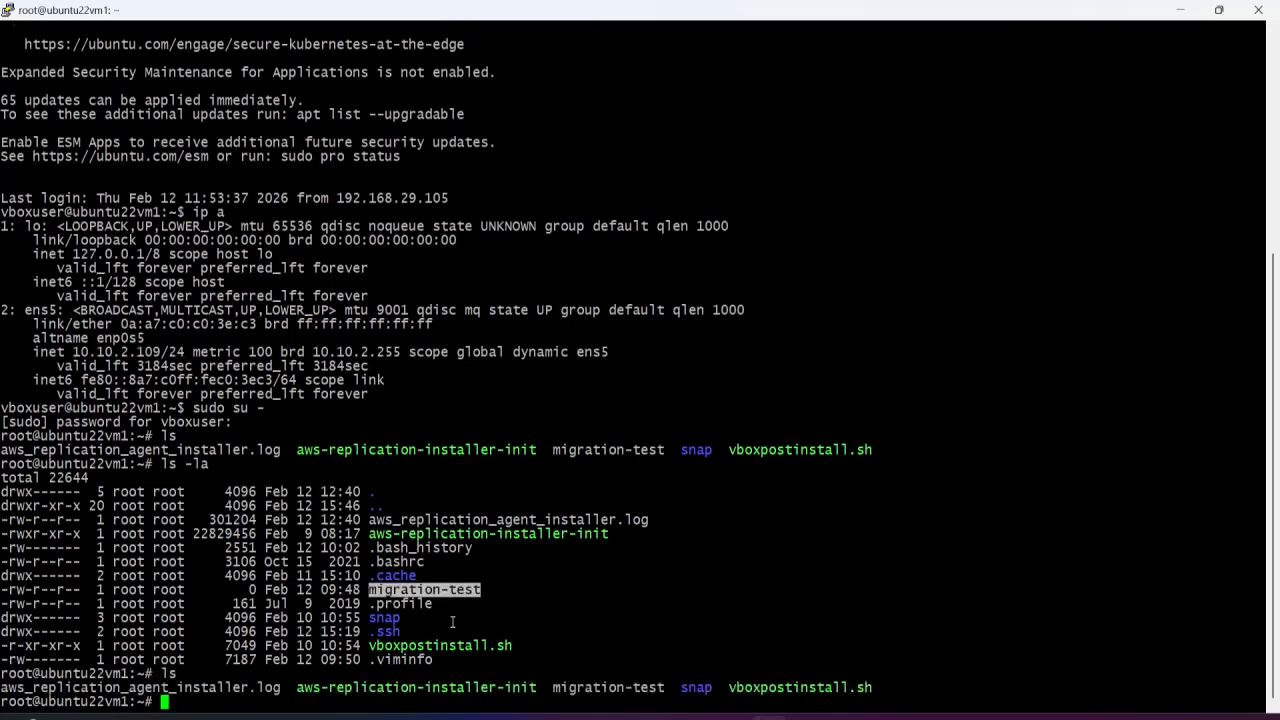
type("home")
key("Return")
type("ls")
key("Return")
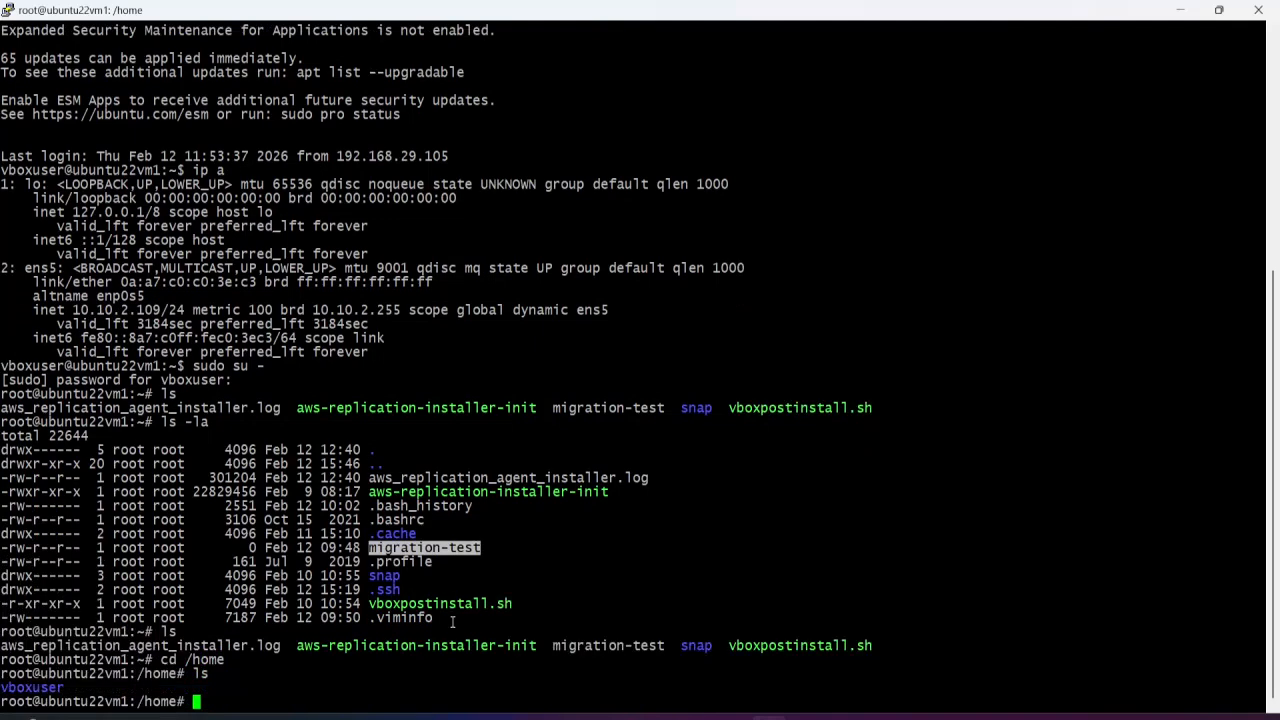
Step: Change into the vboxuser directory and list its files with ls and ls -la
type("cd vb")
key("Tab")
key("Return")
type("ls")
key("Return")
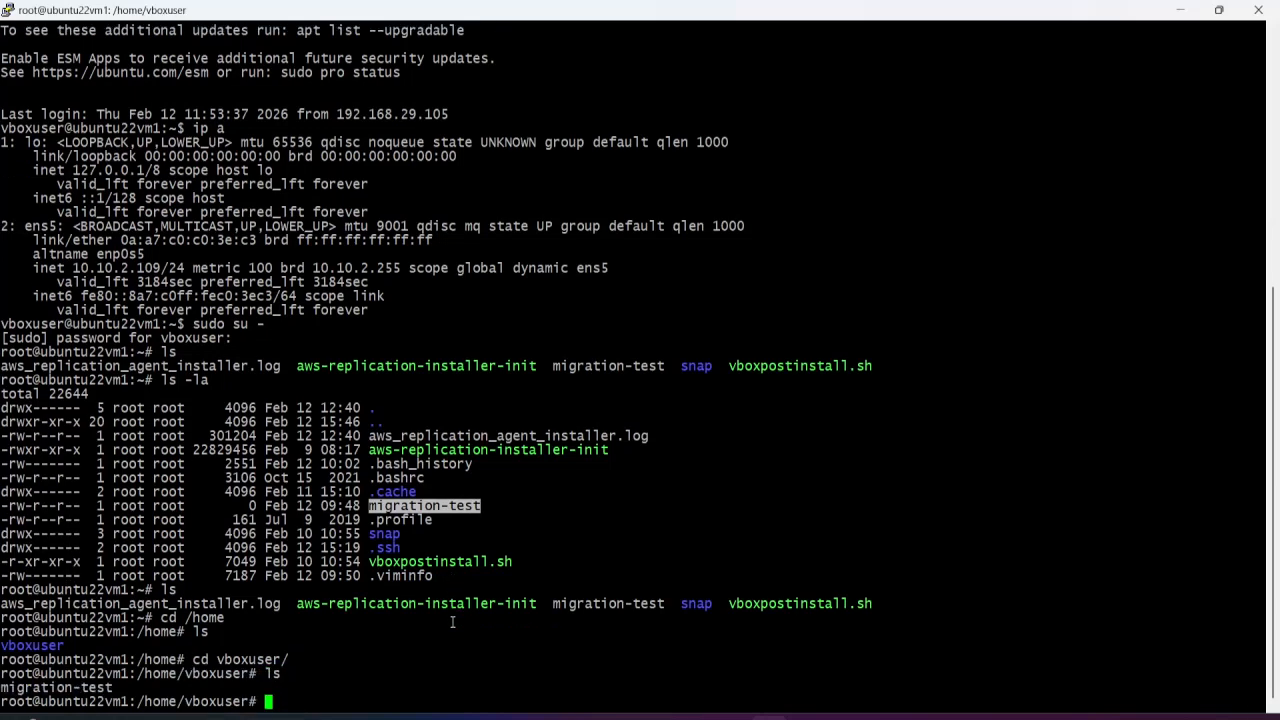
type("ls -la")
key("Return")
Step: Display the contents of the migration-test file with more and highlight the output line
type("more ")
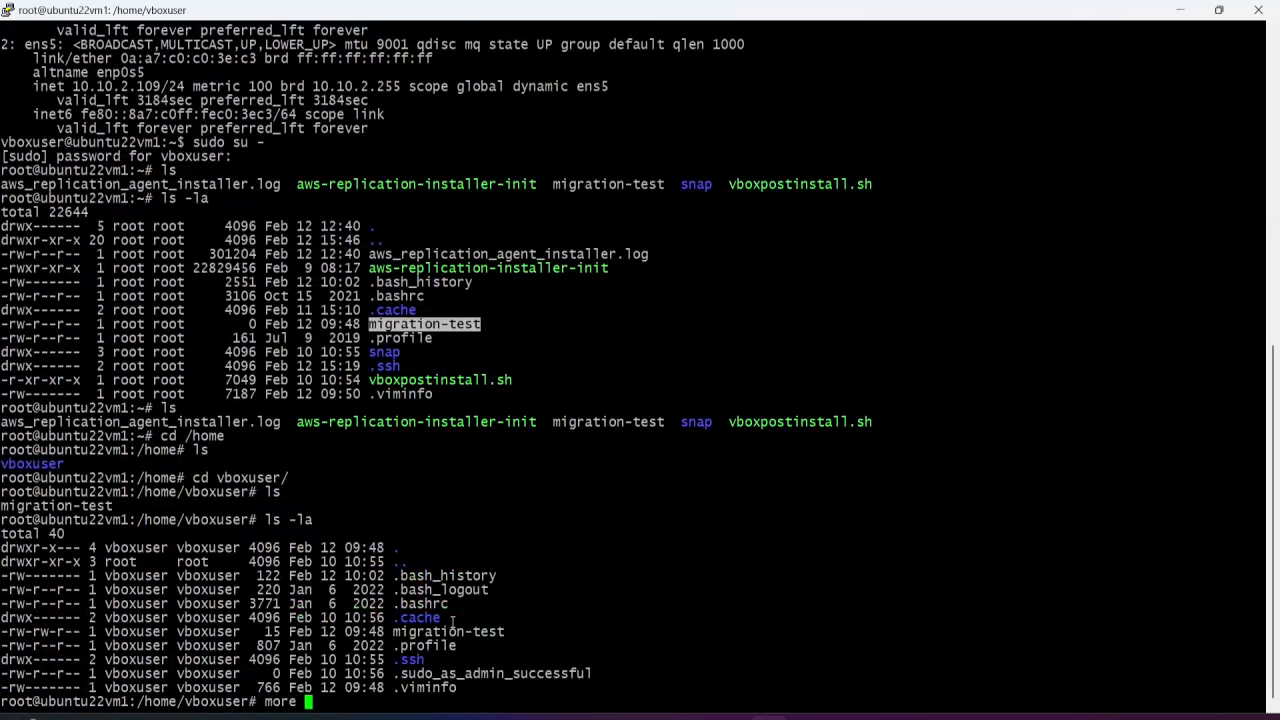
type("v")
key("BackSpace")
type("migration-test")
key("Return")
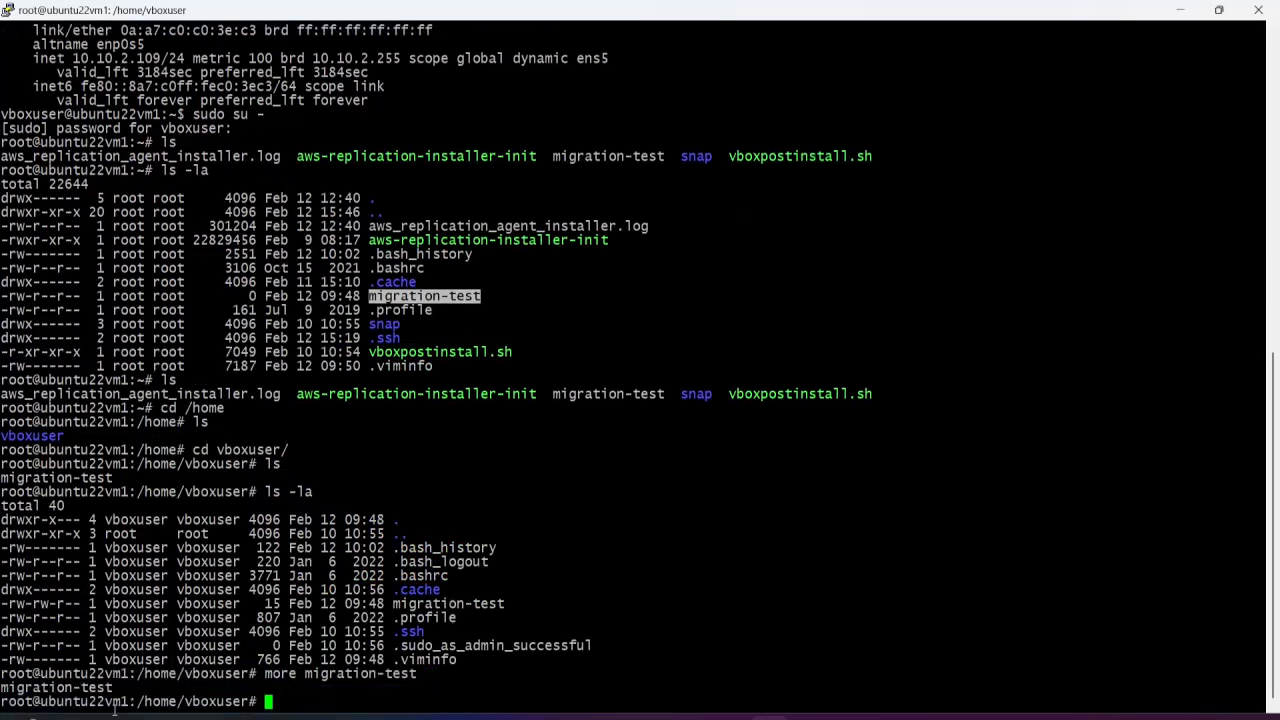
double_click(88, 689)
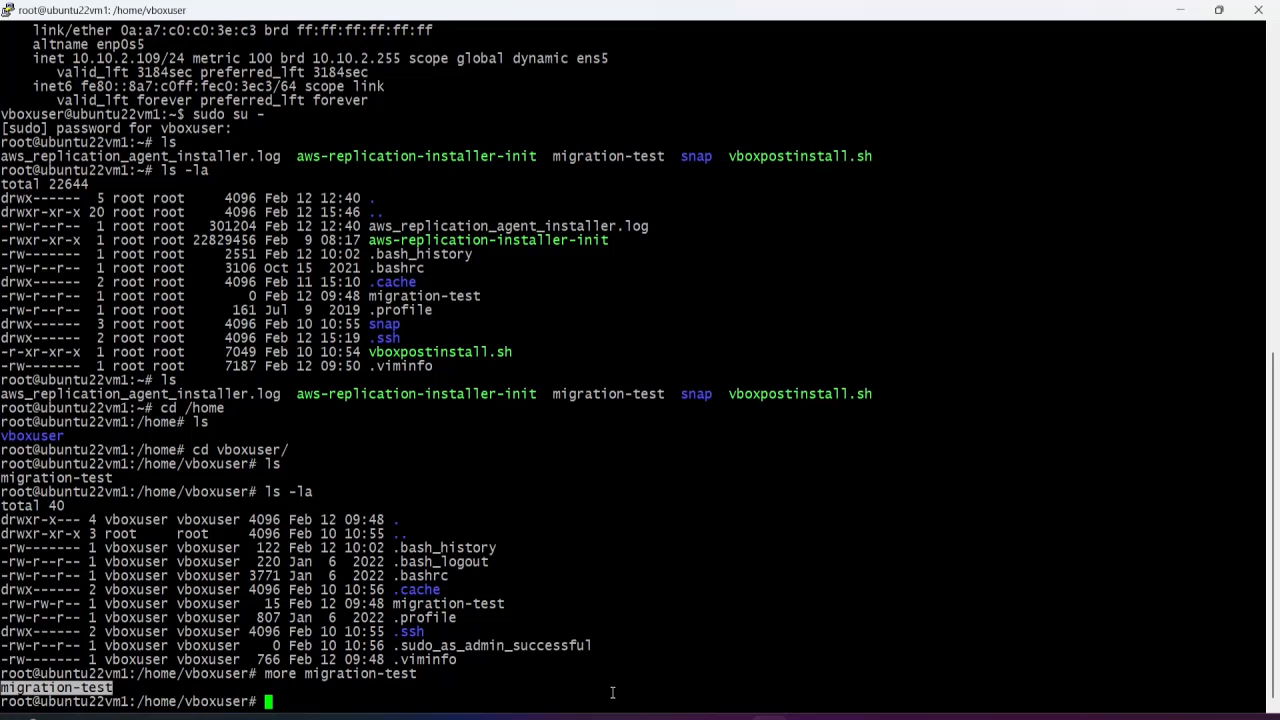
Step: Check the migrated server's name with the hostname command and highlight the returned name
type("hostname")
key("Return")
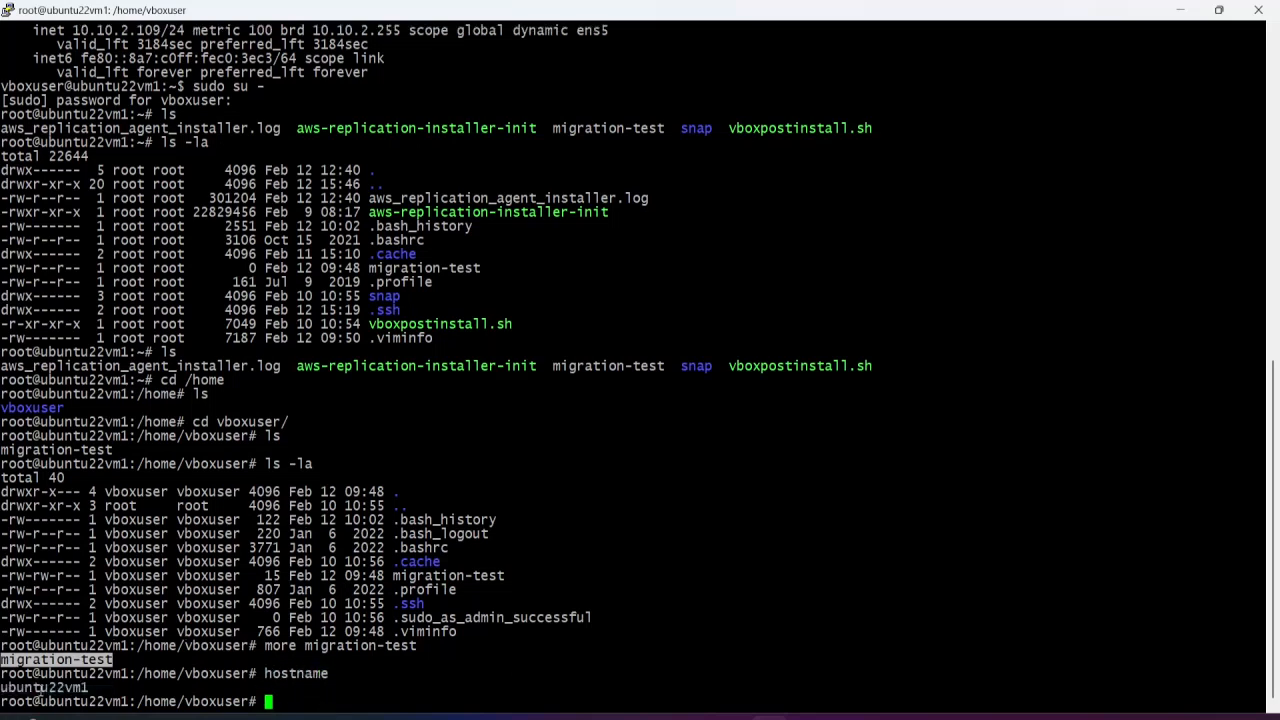
double_click(40, 688)
left_click(650, 676)
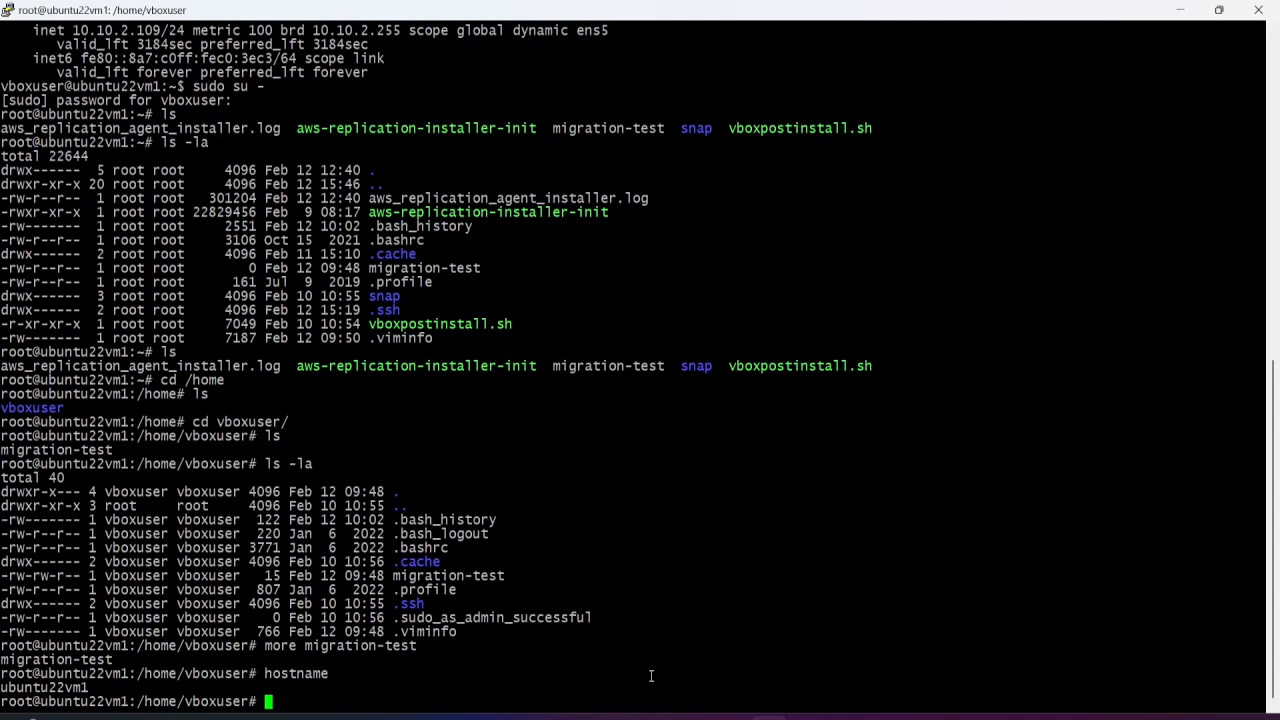
Step: Test internet connectivity by pinging google.com and stop the ping after a couple of replies
type("ping google.co")
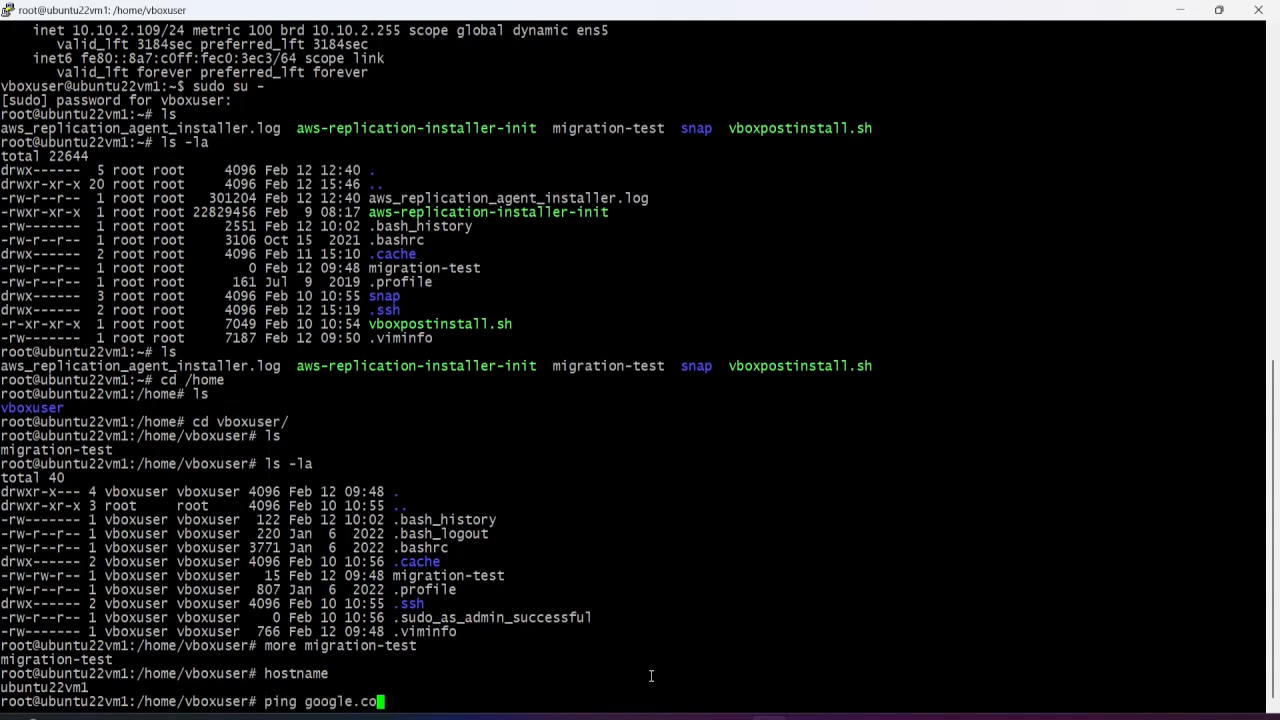
type("m")
key("Return")
key("ctrl+c")
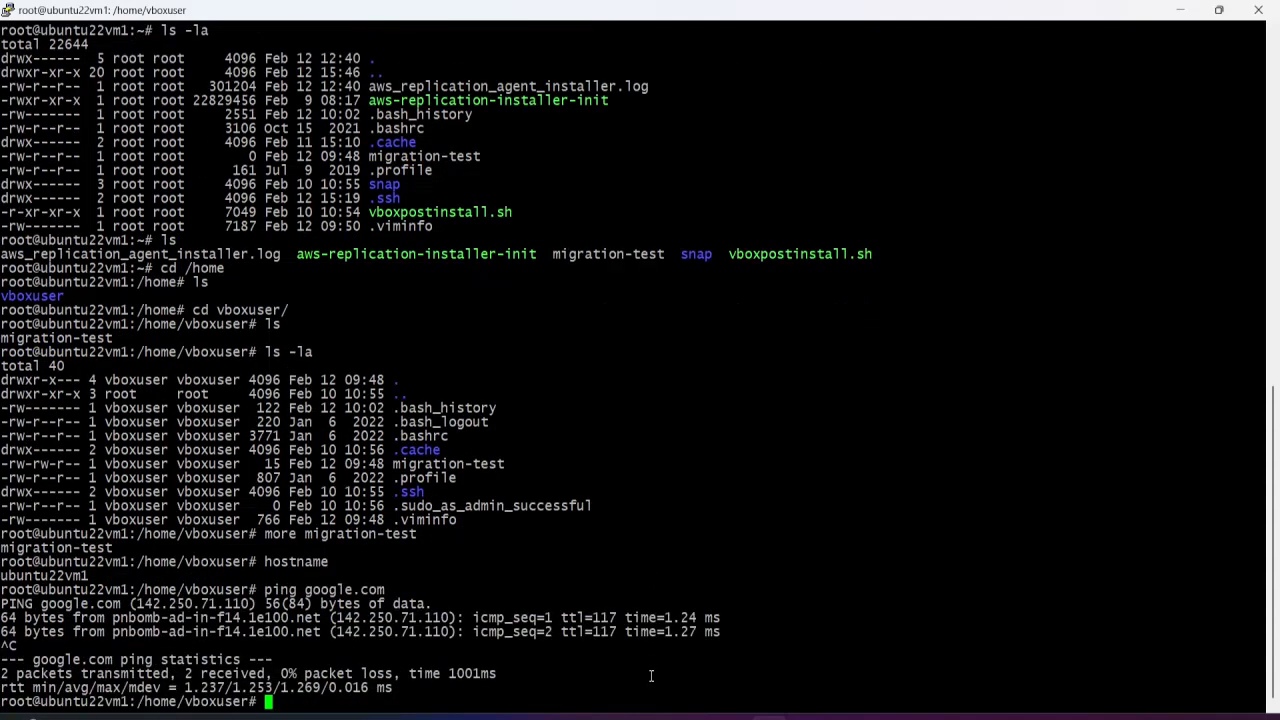
Step: Clear the terminal screen and switch to the Application Migration Service active source servers page in Chrome
type("clear")
key("Return")
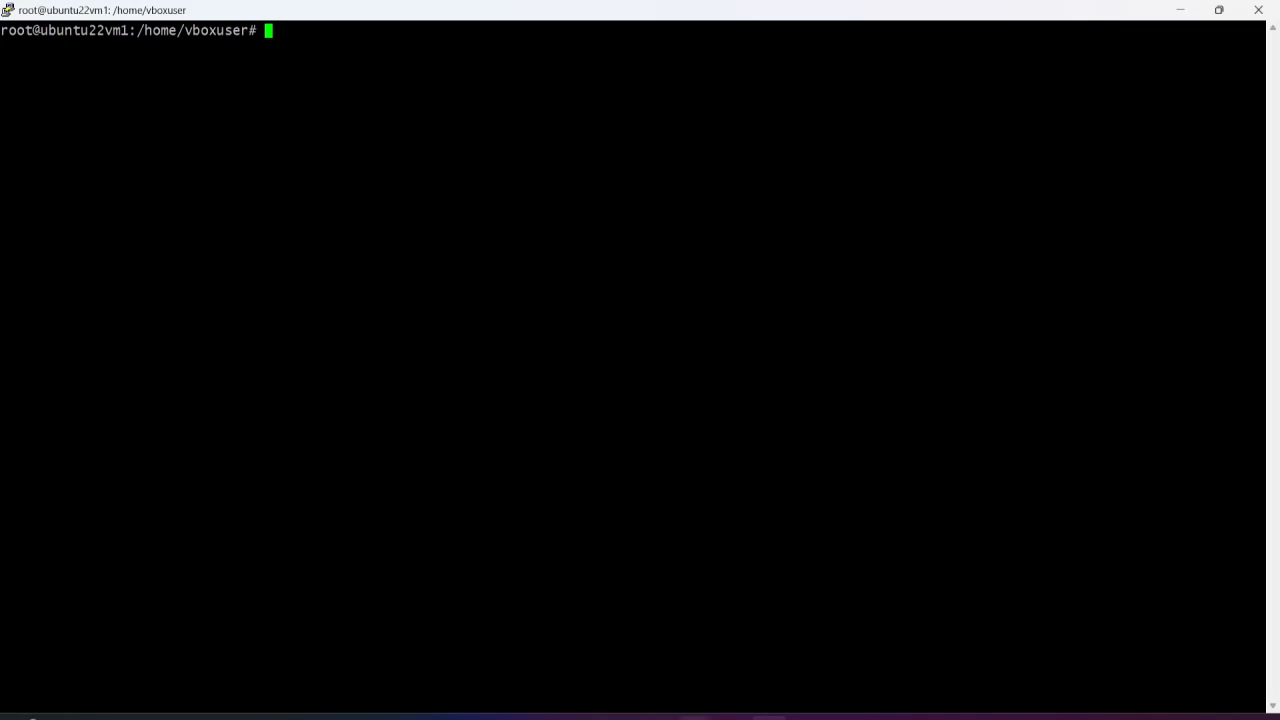
left_click(580, 630)
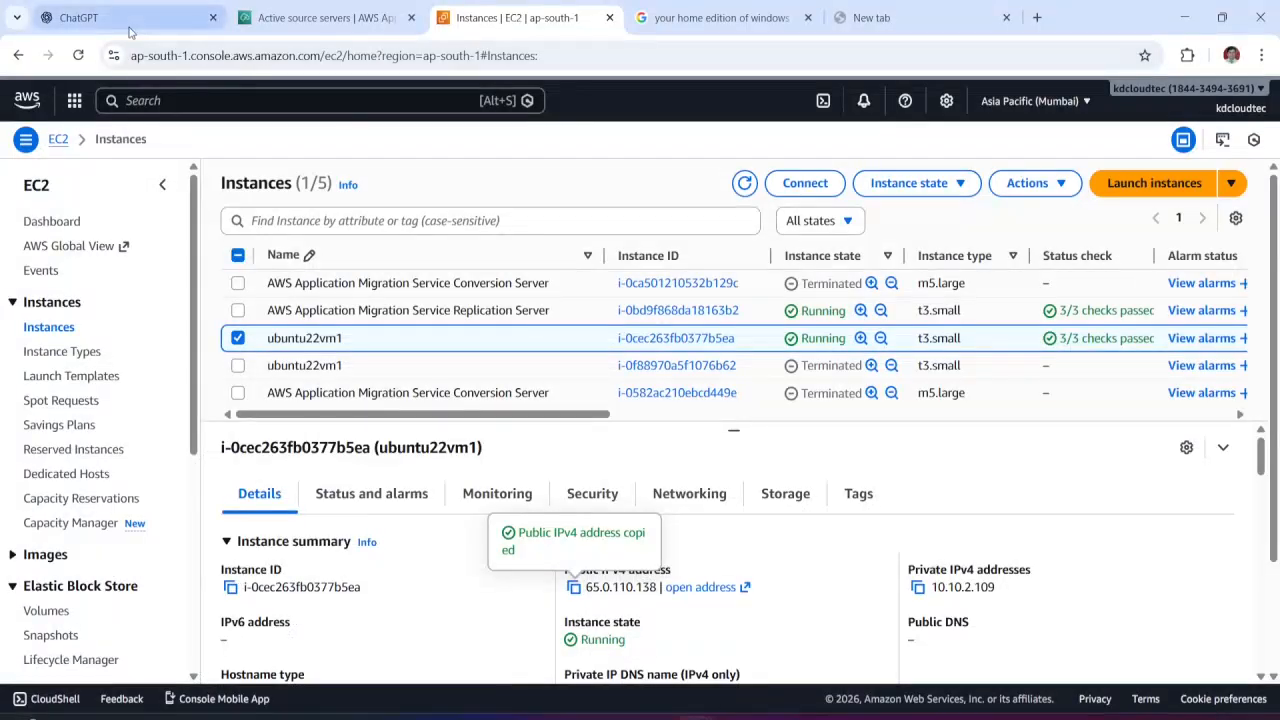
left_click(348, 20)
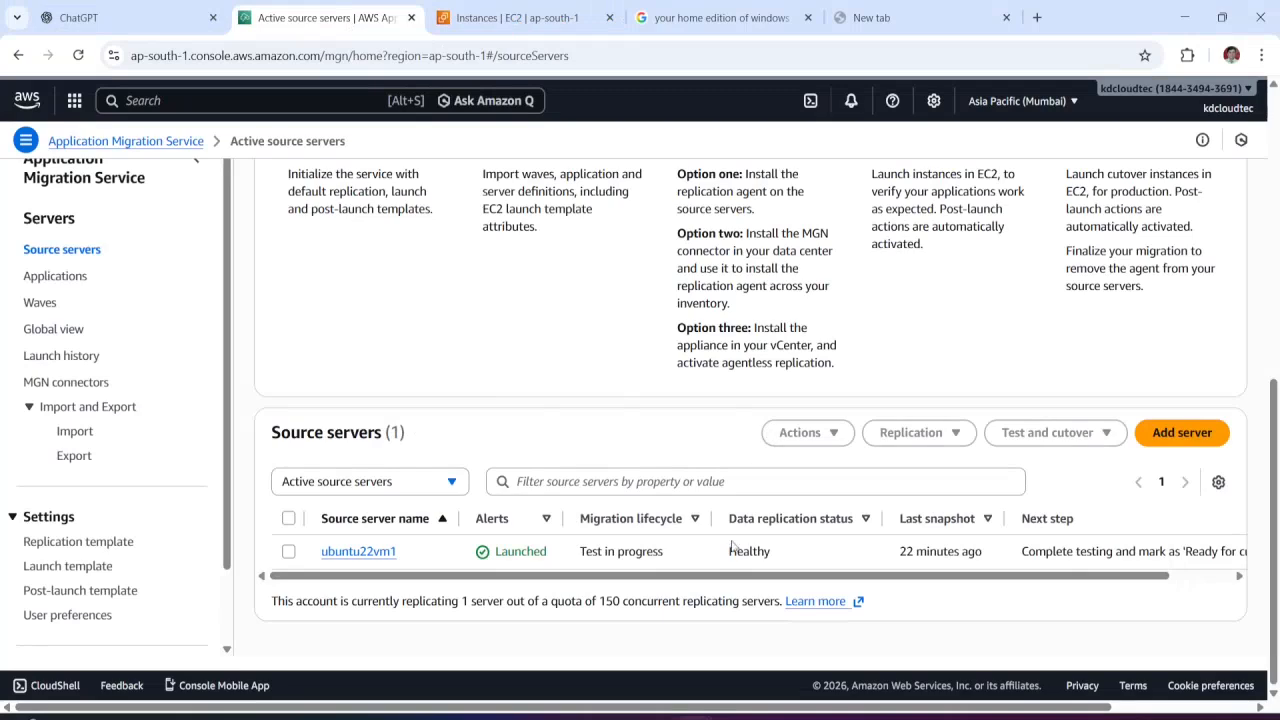
Step: Mark the source server ubuntu22vm1 as "Ready for cutover" and terminate its launched test instances
left_click(79, 56)
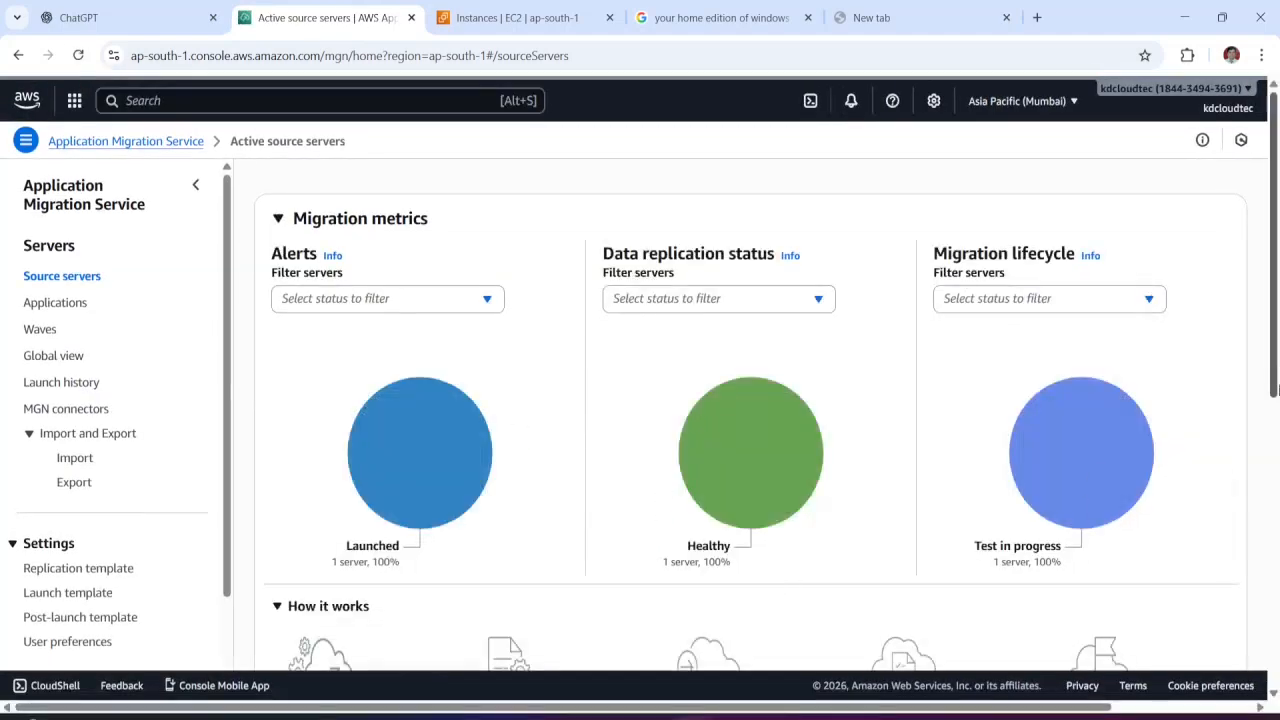
scroll(1227, 656, "down", 5)
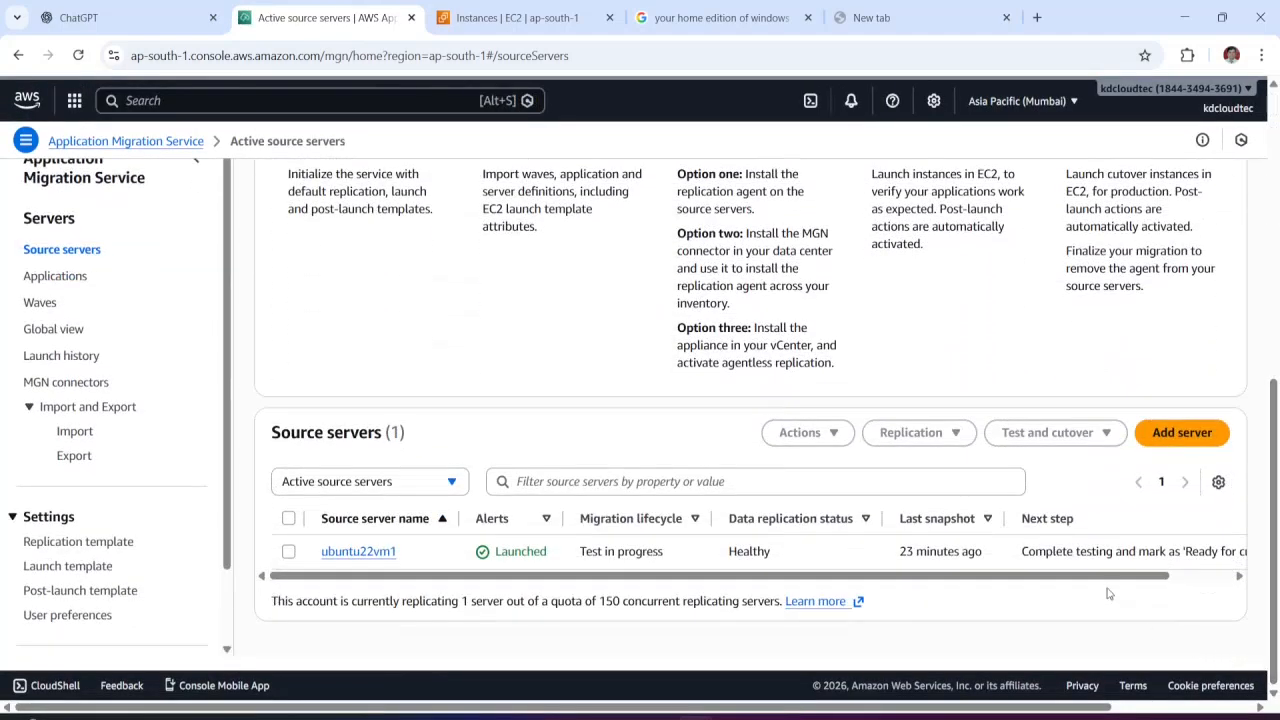
left_click(288, 553)
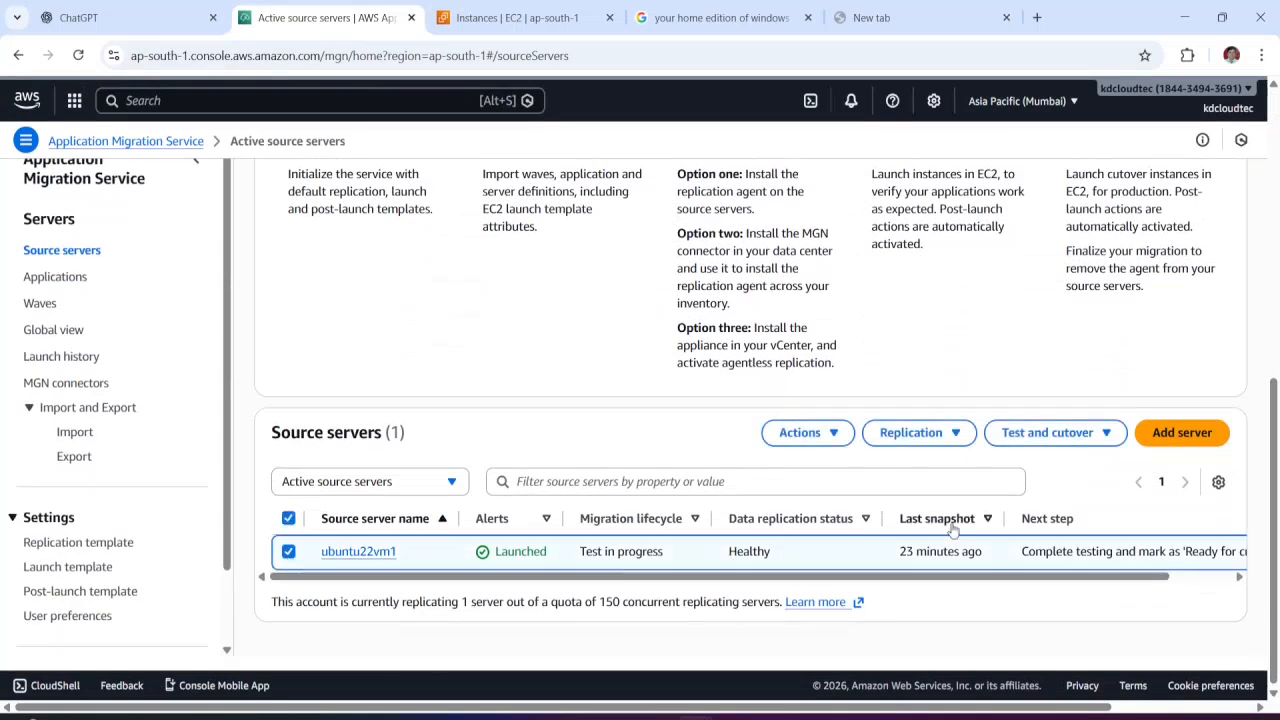
left_click(1108, 436)
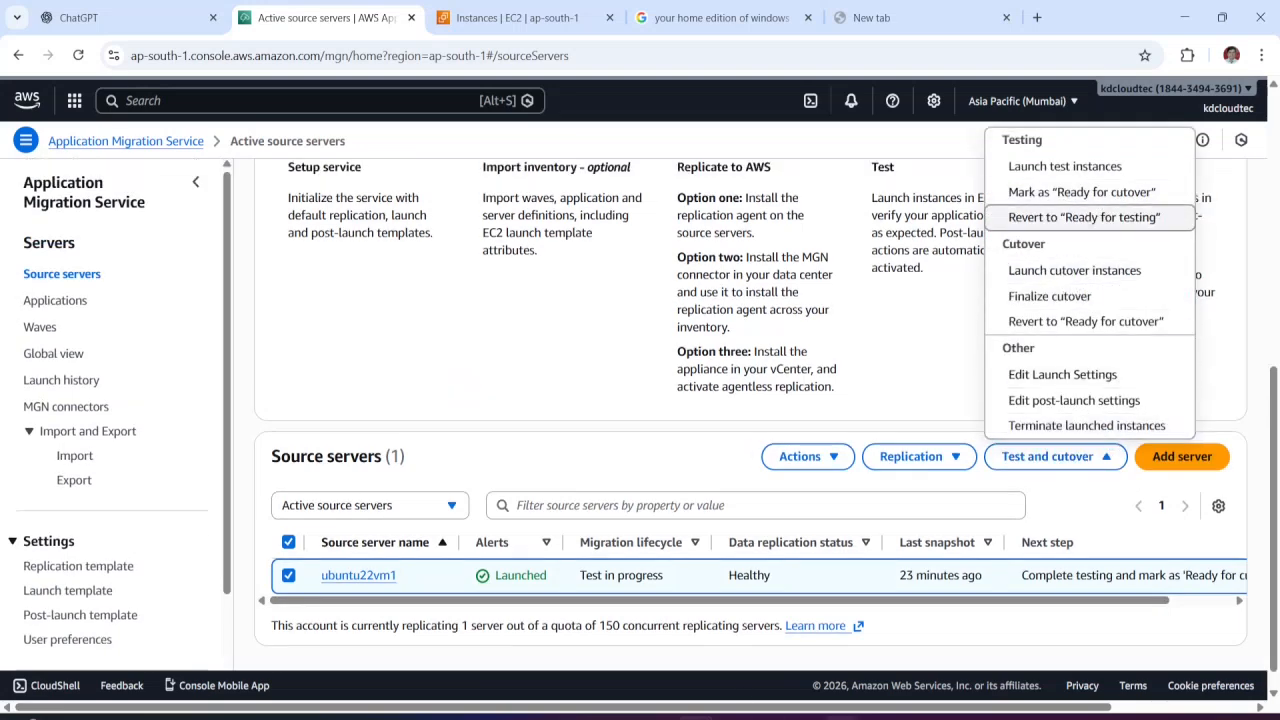
left_click(767, 660)
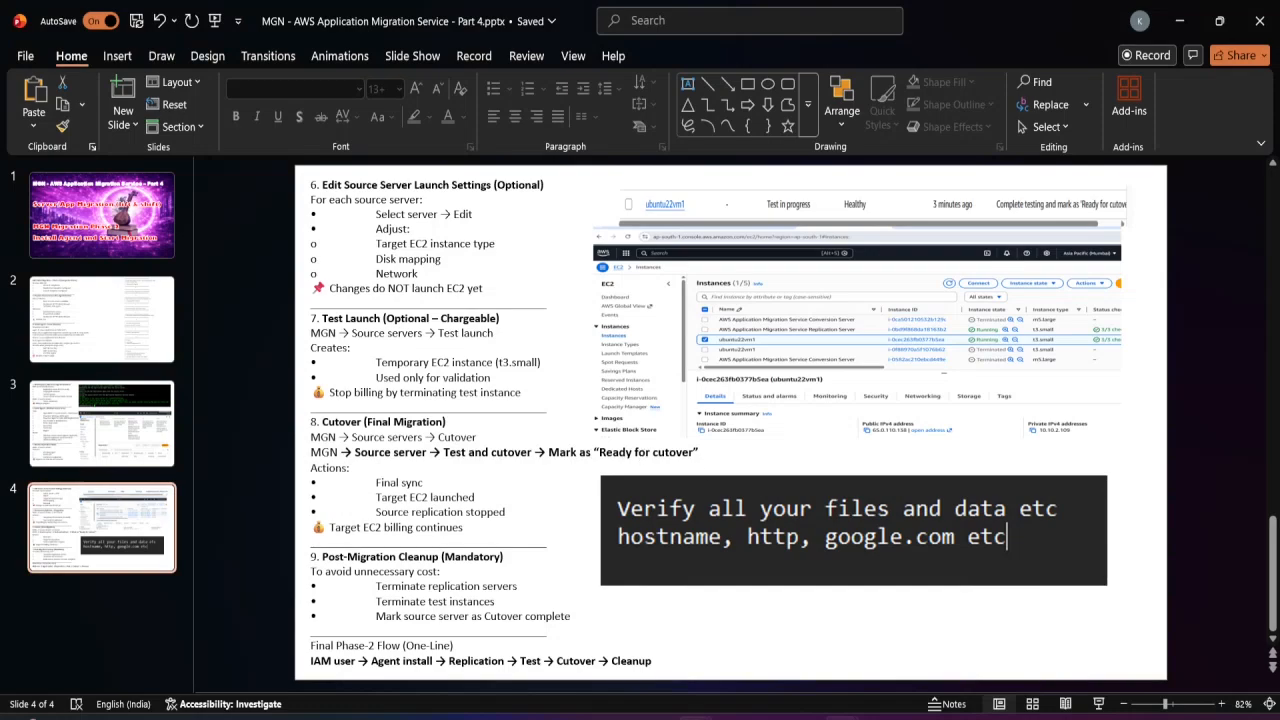
mouse_move(695, 712)
left_click(600, 645)
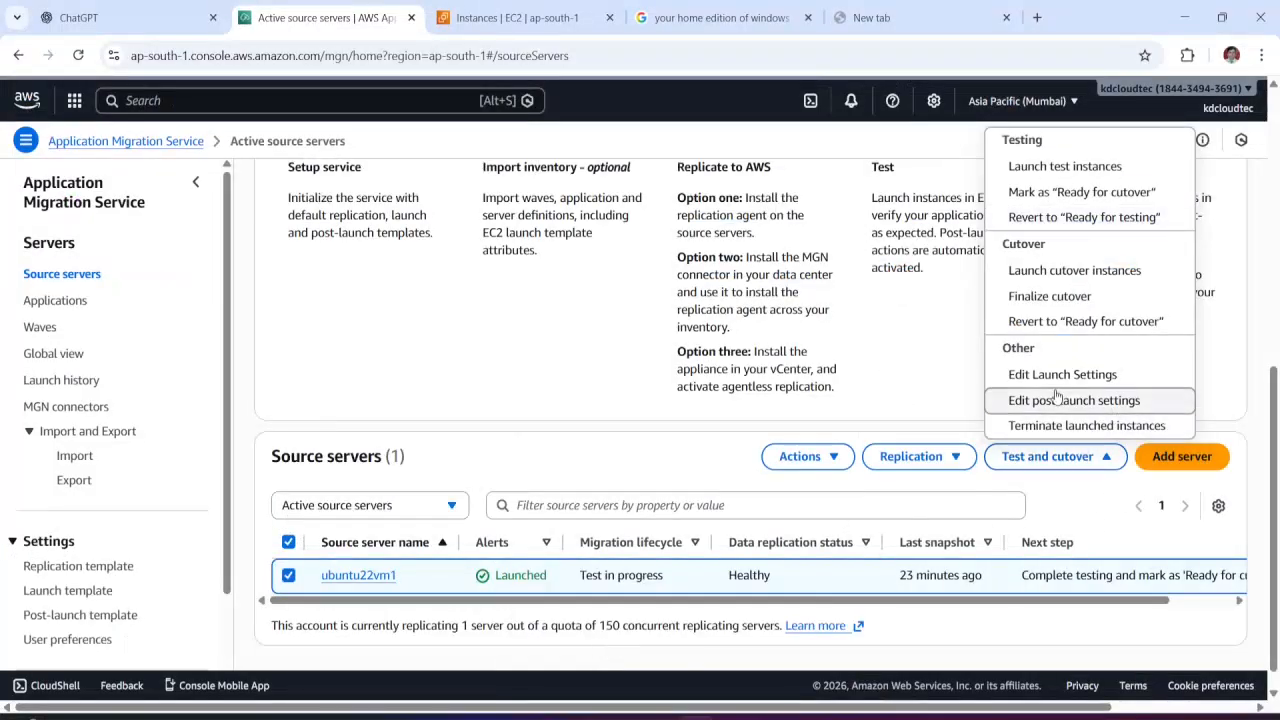
left_click(1034, 193)
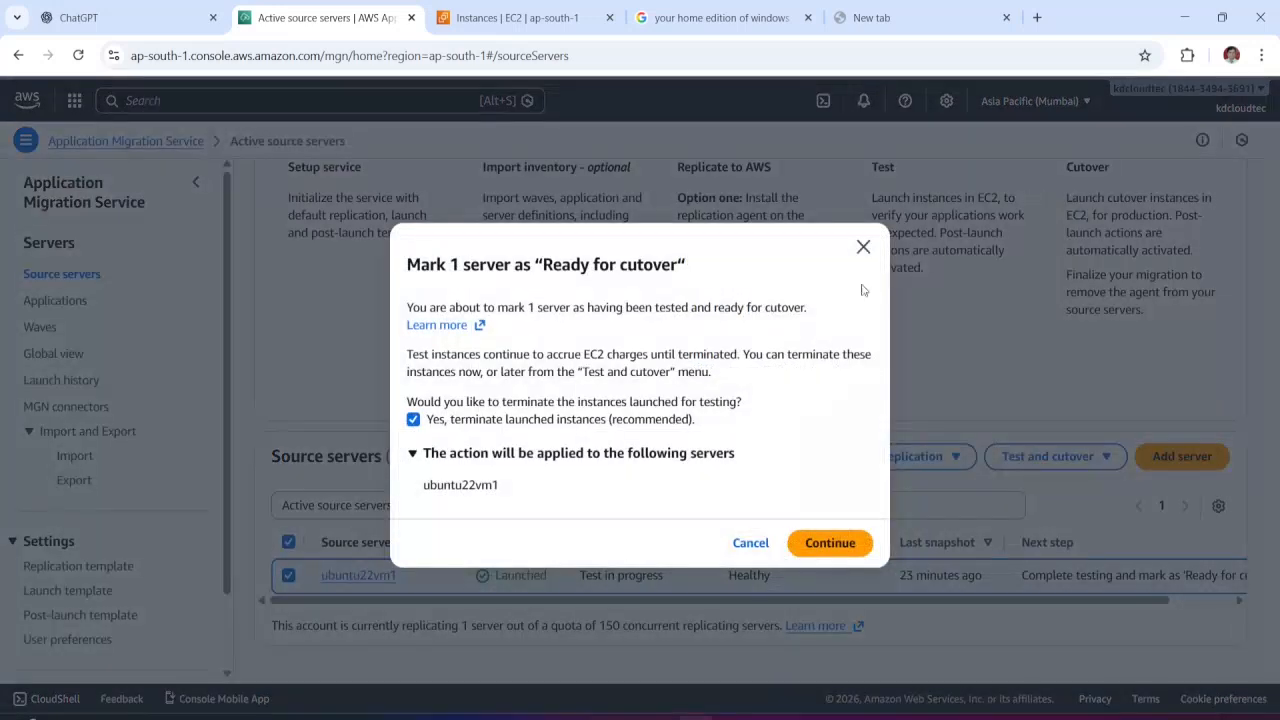
left_click(808, 546)
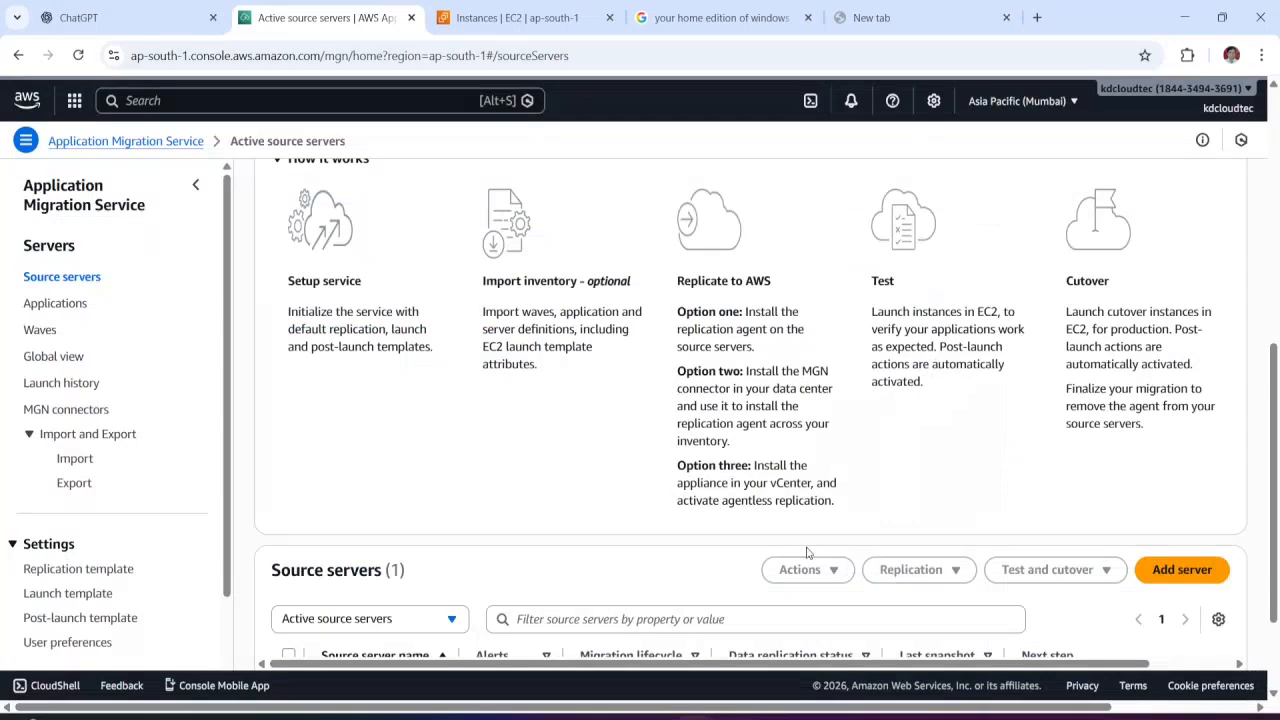
Step: Launch the cutover instance for ubuntu22vm1, highlighting the note about terminating earlier test instances before confirming
scroll(1260, 460, "down", 2)
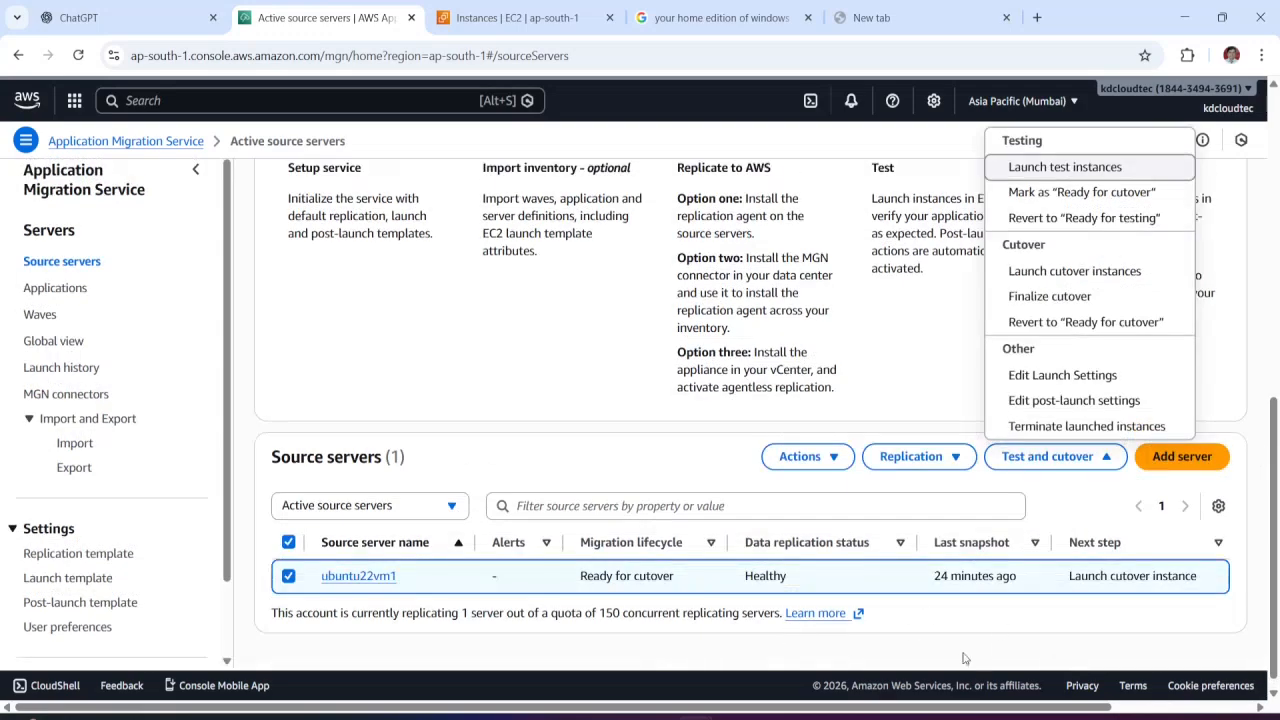
left_click(958, 652)
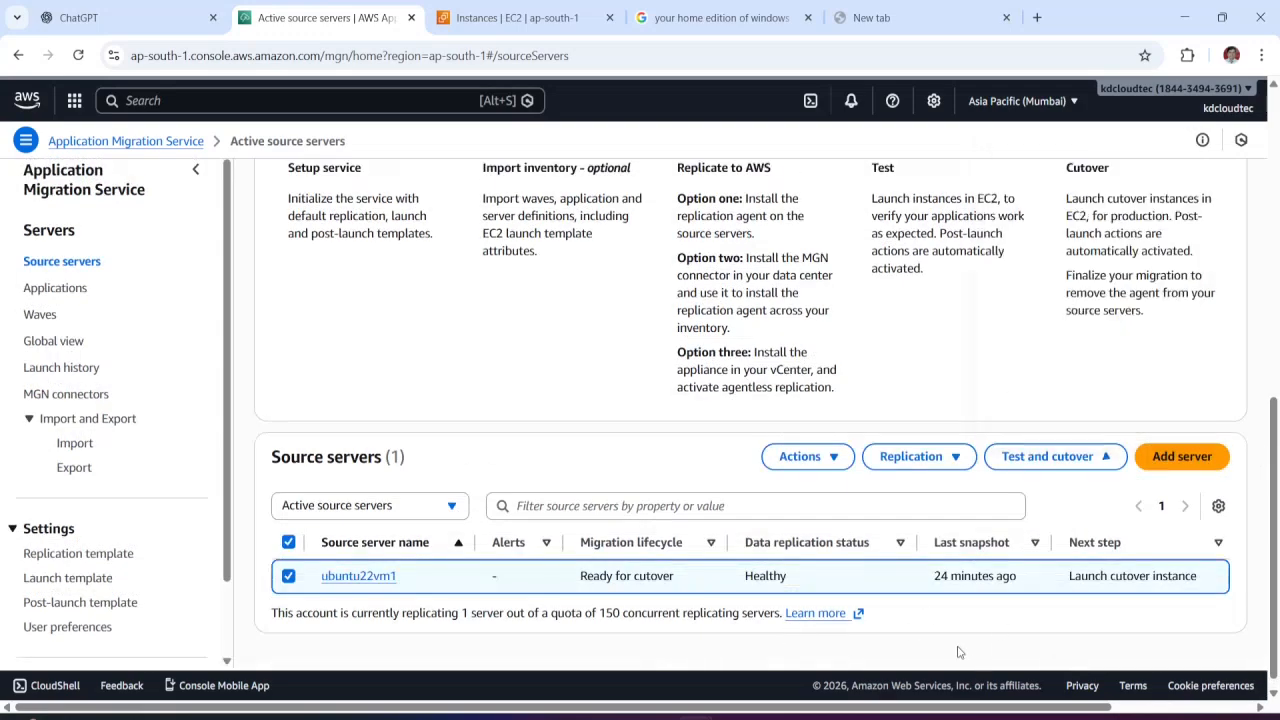
left_click(288, 577)
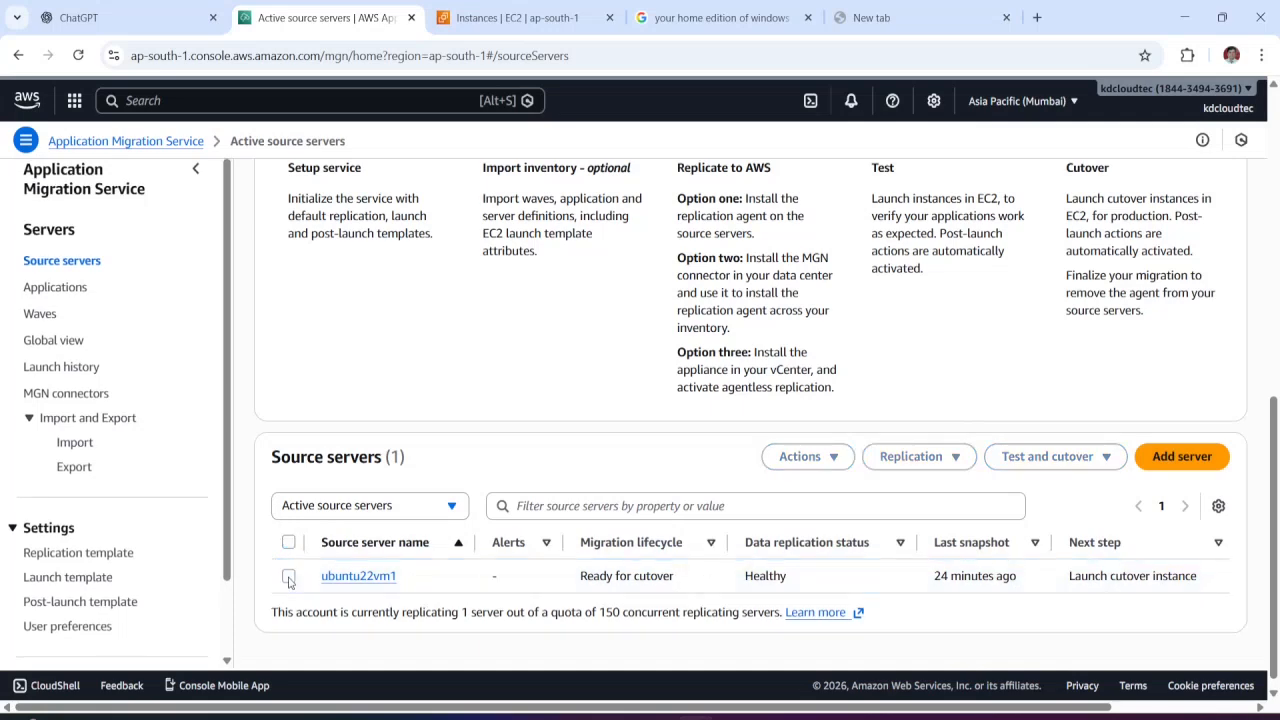
left_click(288, 578)
left_click(1110, 466)
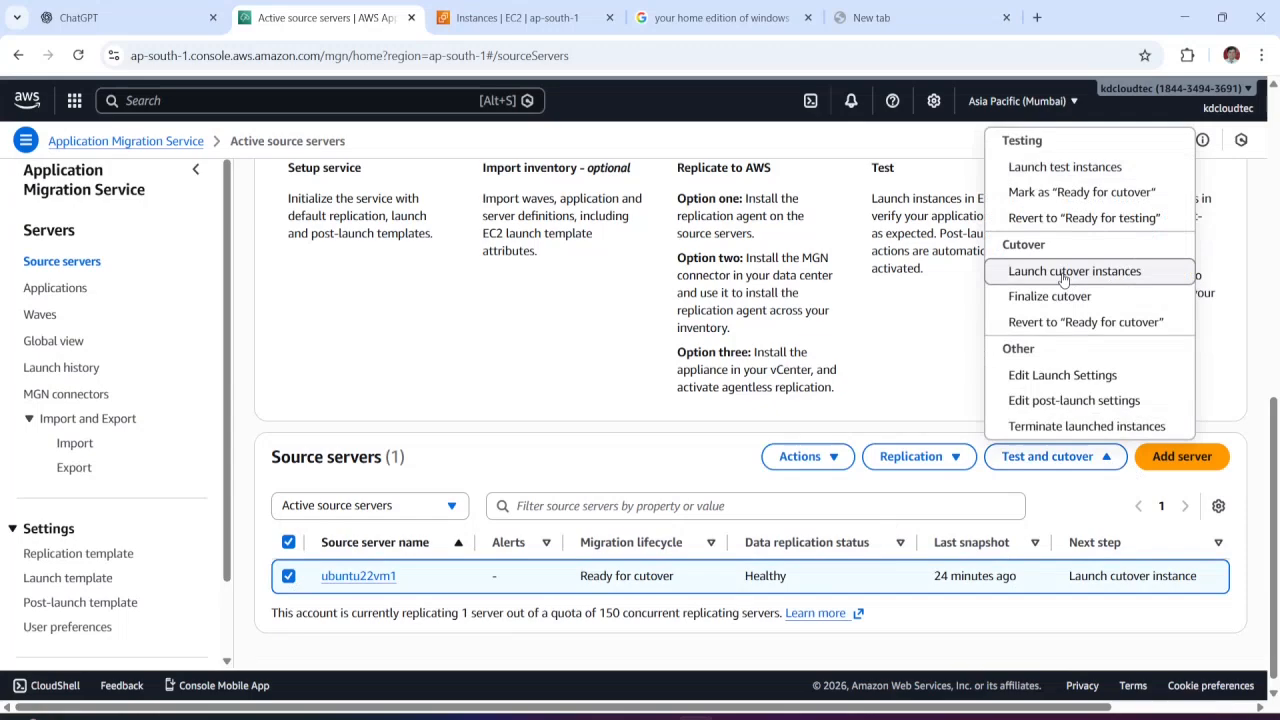
left_click(1063, 272)
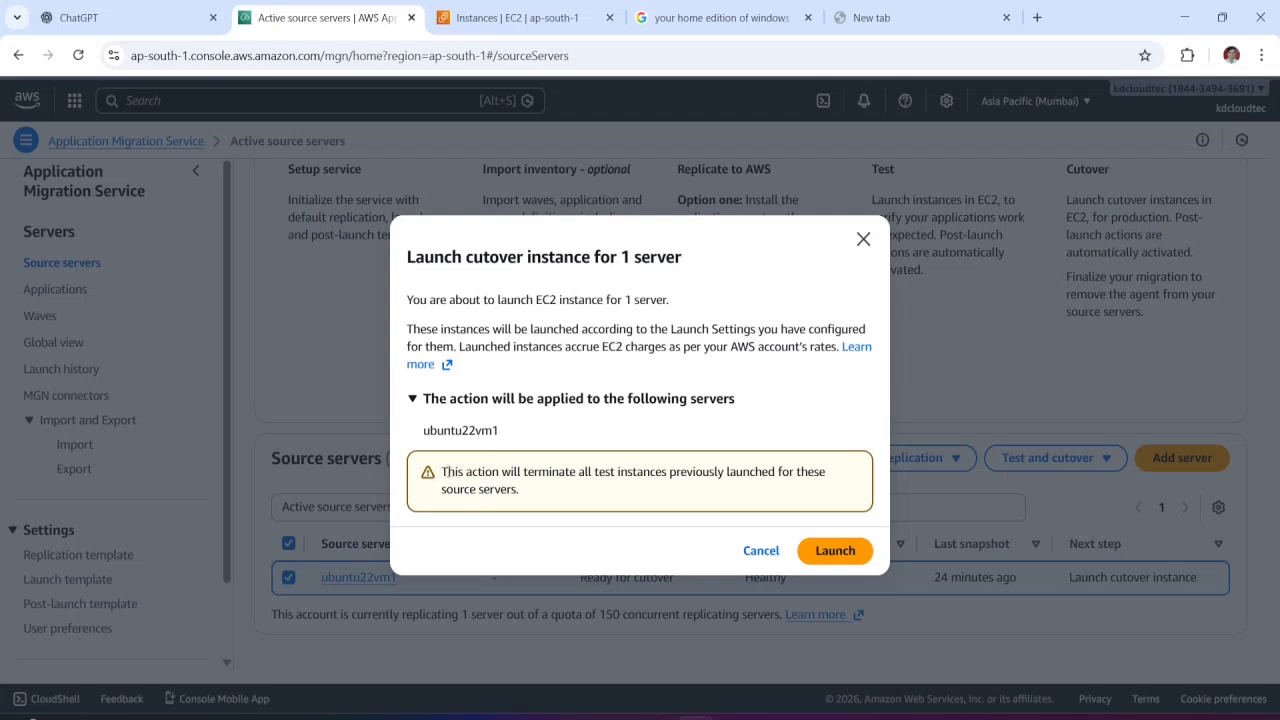
left_click_drag(444, 471, 524, 498)
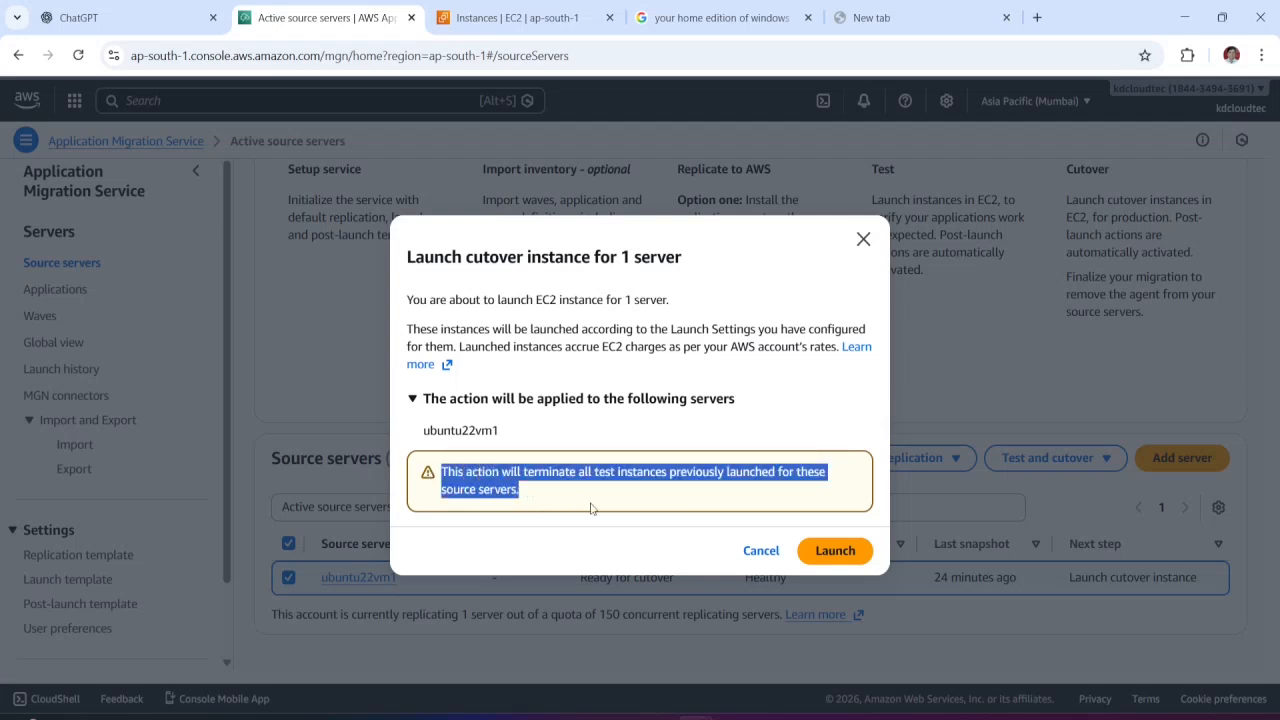
left_click(846, 553)
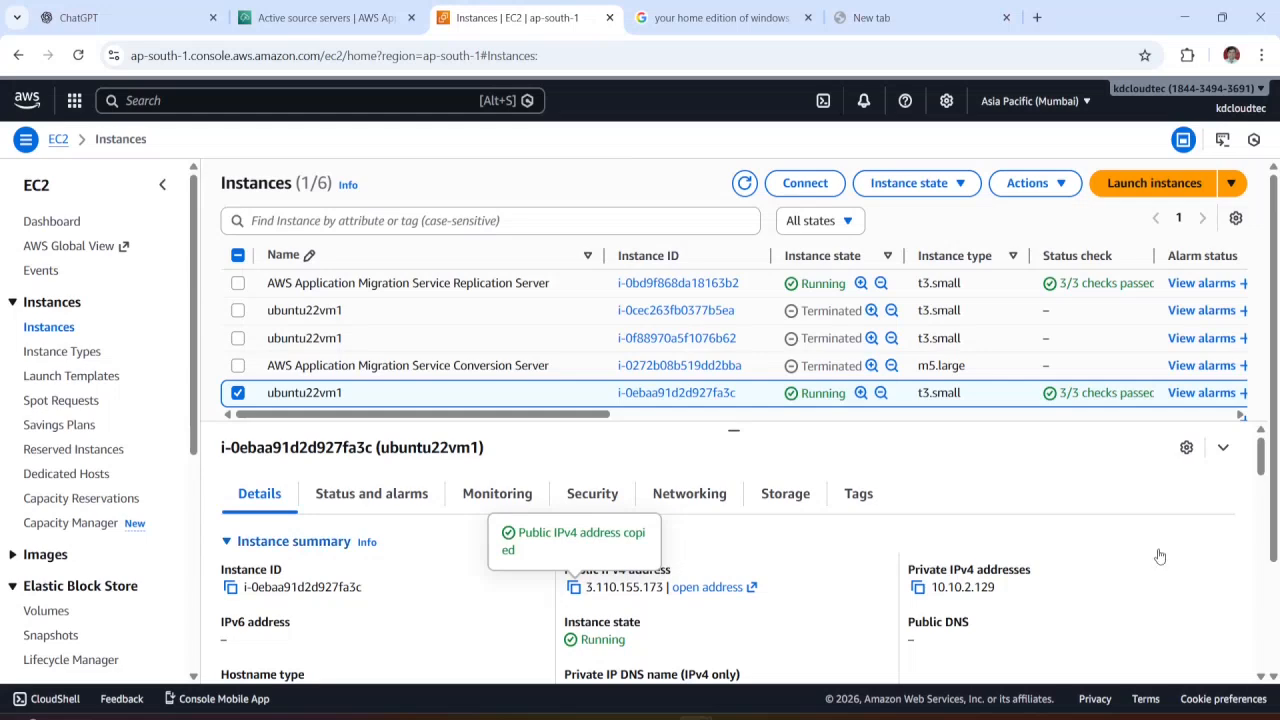
Step: Refresh the EC2 instances list, select the running ubuntu22vm1 instance and look through the list and its details
left_click(293, 541)
left_click(79, 55)
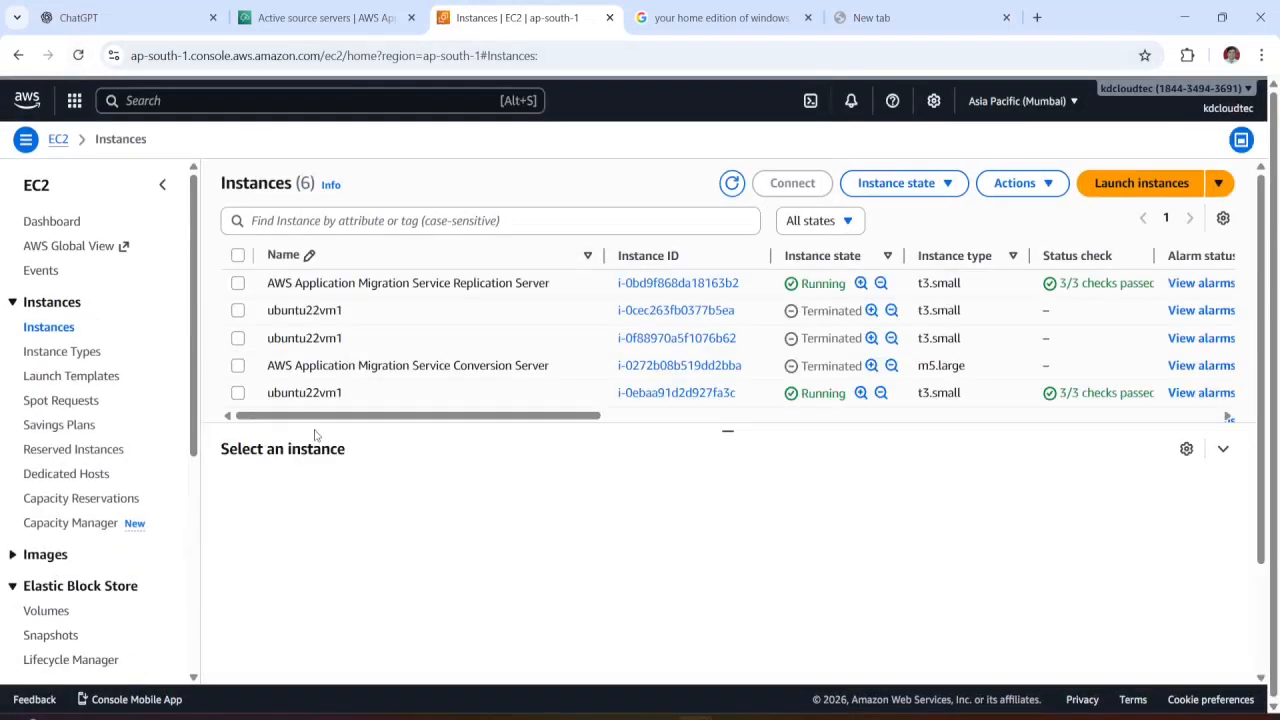
left_click(238, 392)
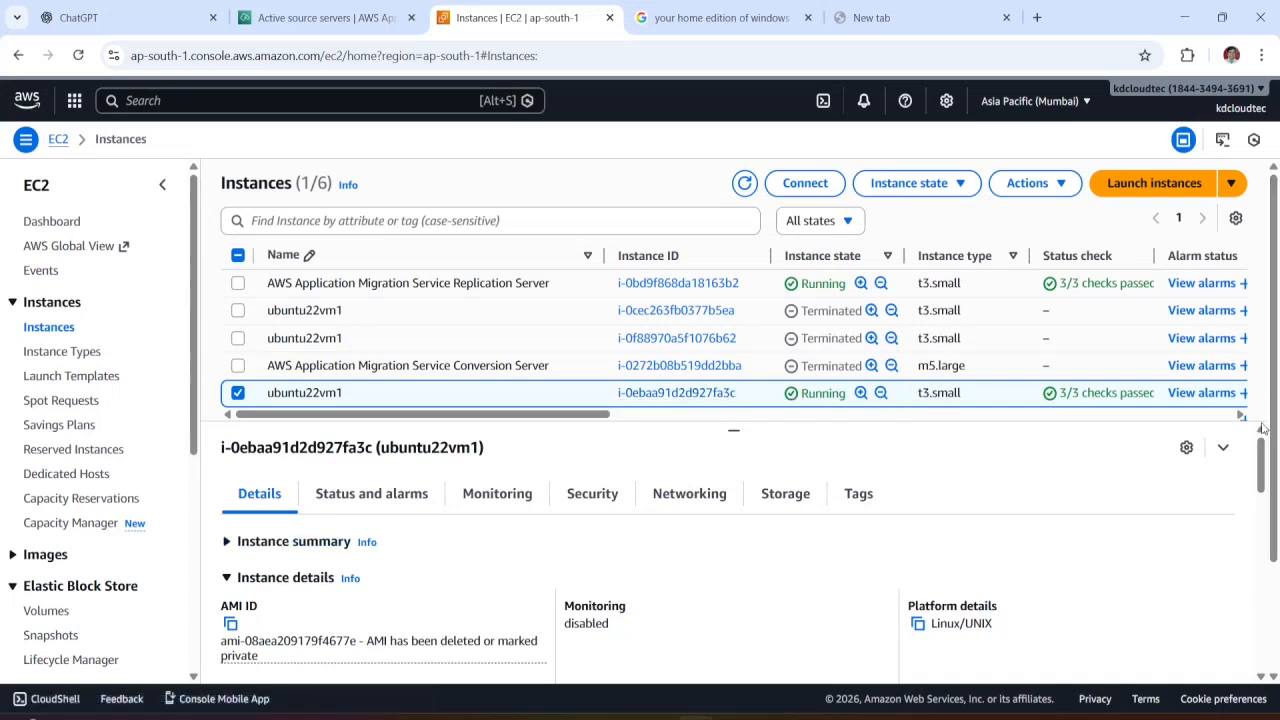
left_click_drag(1274, 415, 1268, 452)
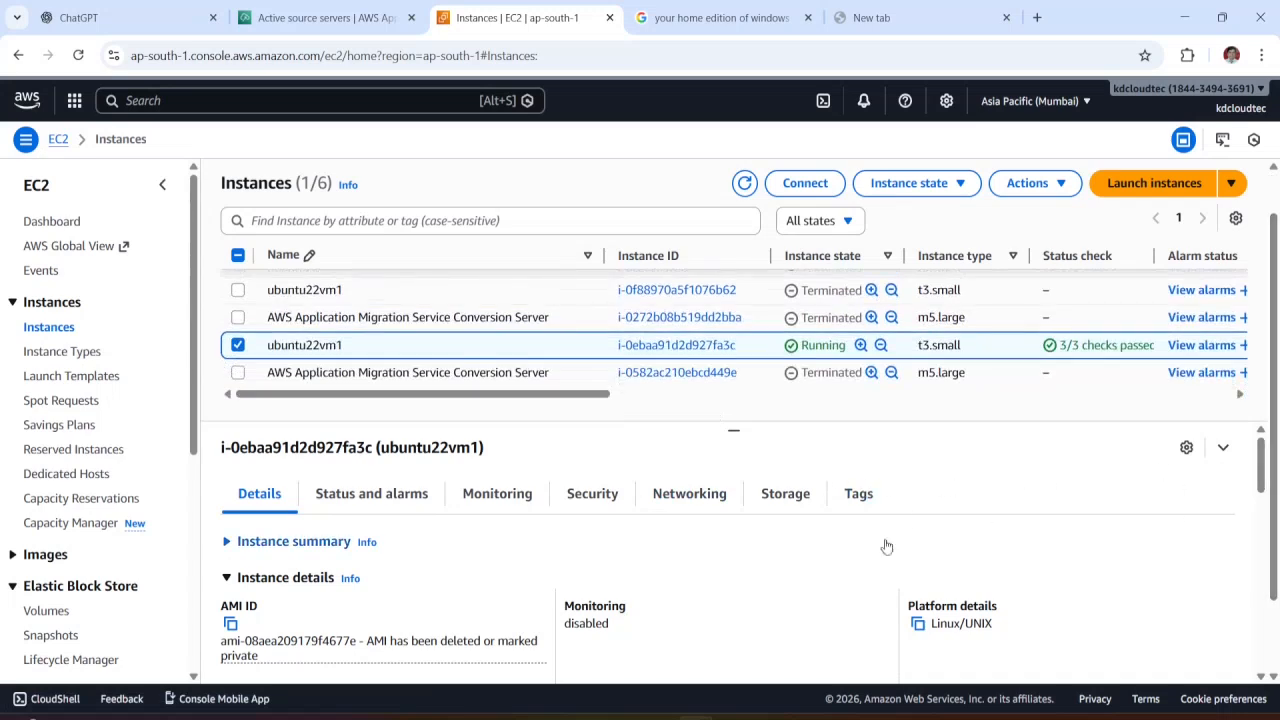
mouse_move(1260, 466)
left_mouse_down()
mouse_move(1258, 502)
mouse_move(1258, 462)
left_mouse_up()
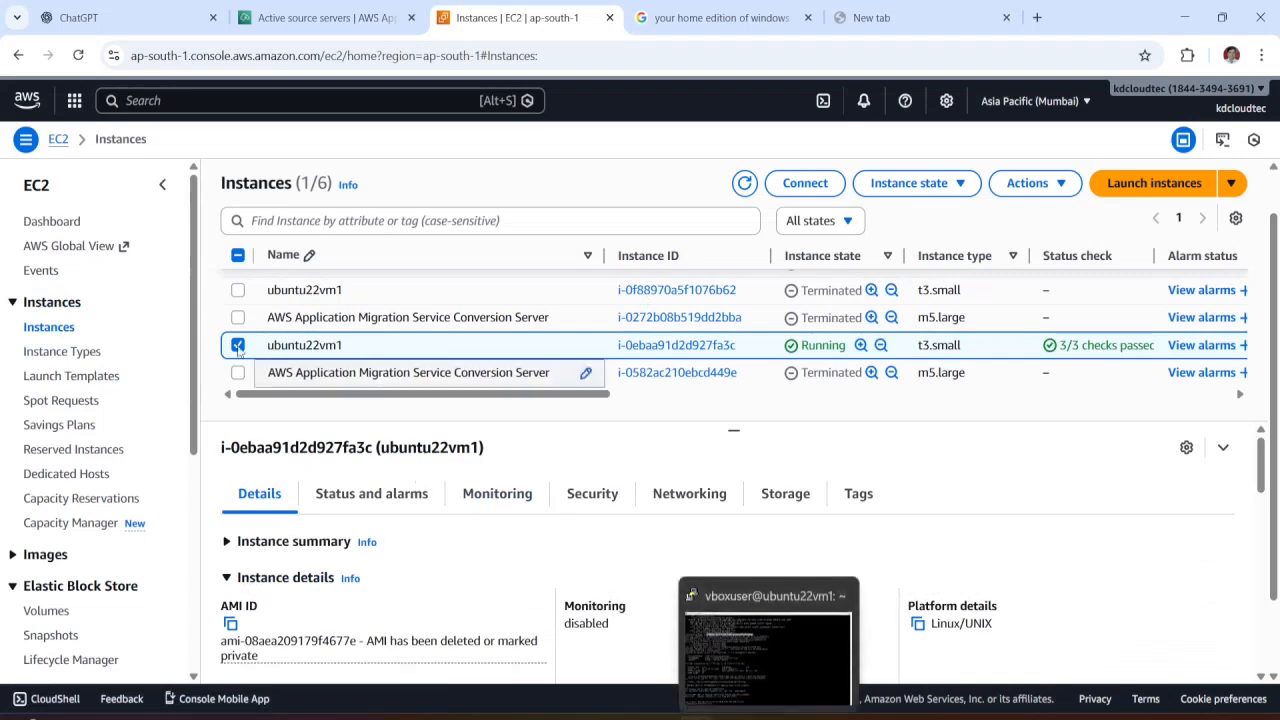
Step: Refresh the EC2 instances list again, open the running ubuntu22vm1 instance's details page and copy its public IPv4 address
left_click(79, 56)
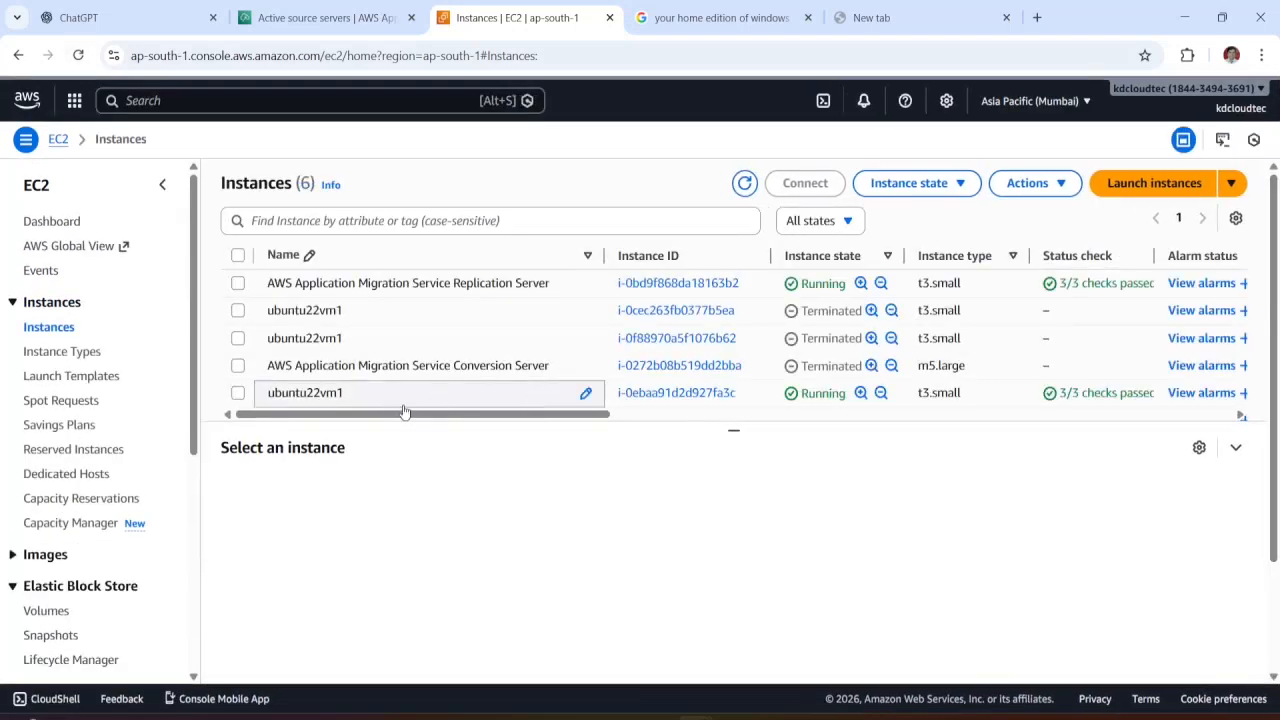
left_click(237, 393)
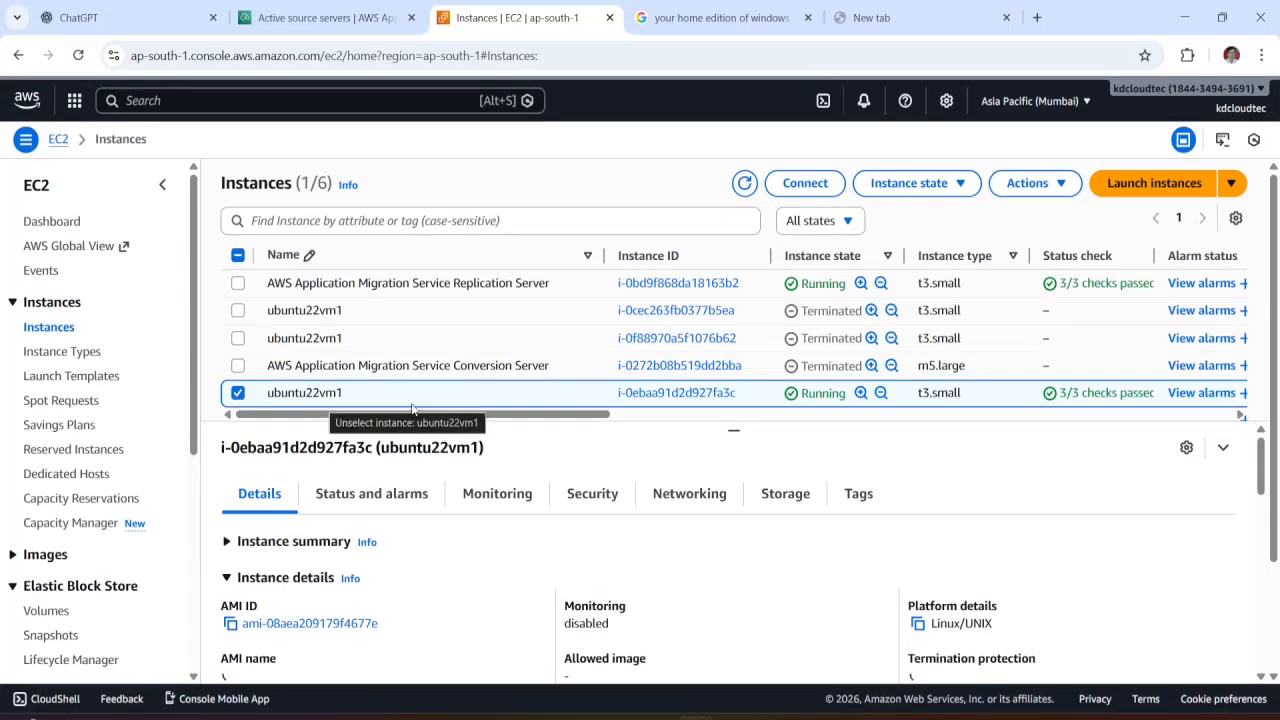
scroll(1274, 400, "down", 2)
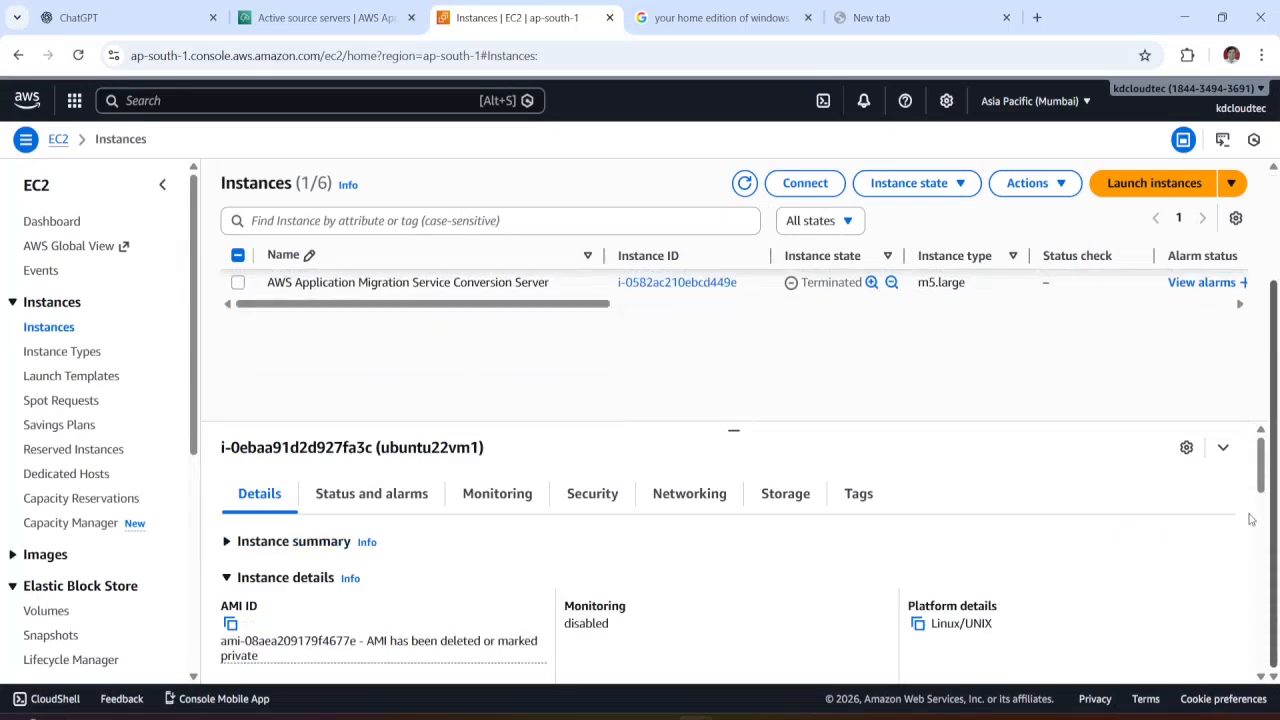
scroll(1258, 517, "down", 1)
left_click_drag(1258, 517, 1247, 440)
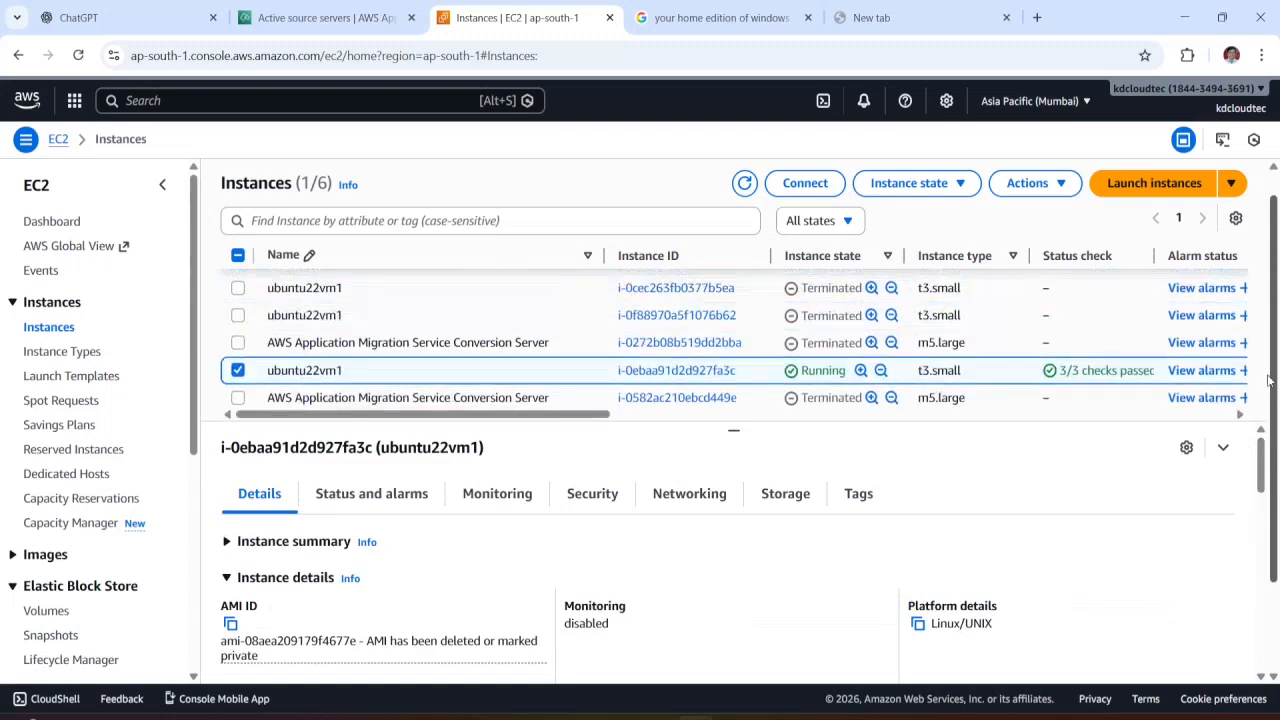
left_click(696, 370)
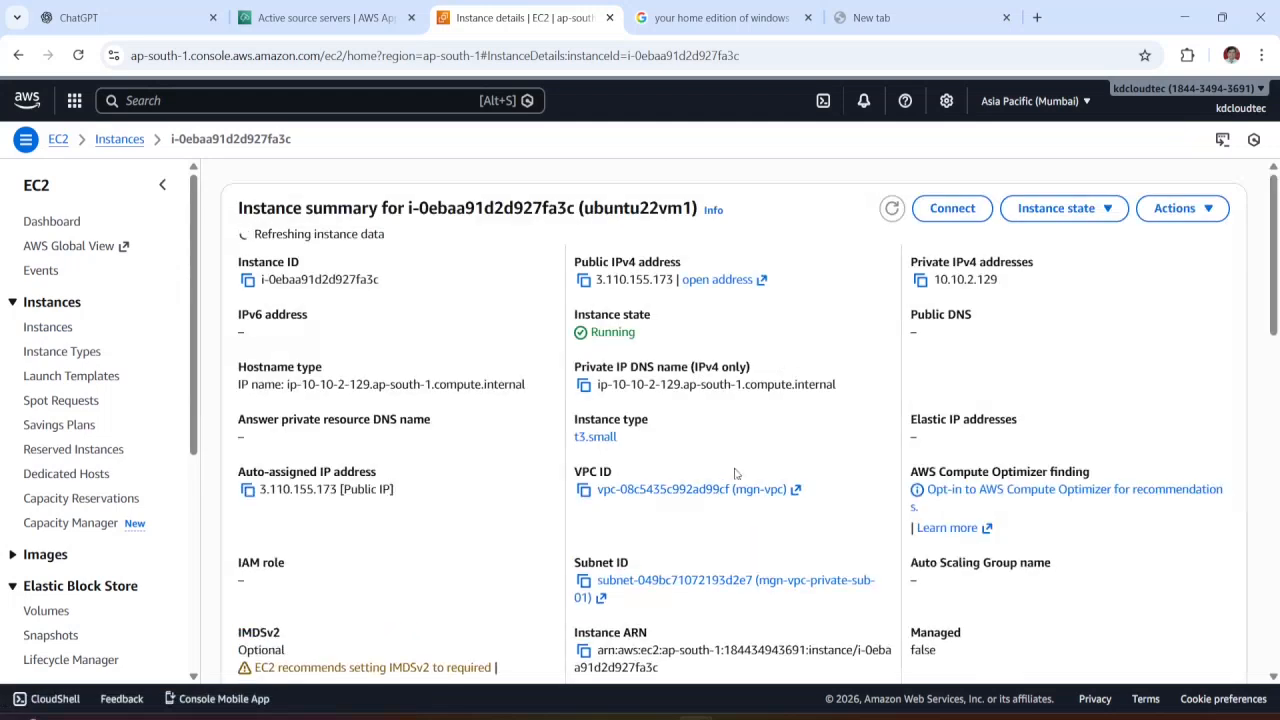
left_click(583, 280)
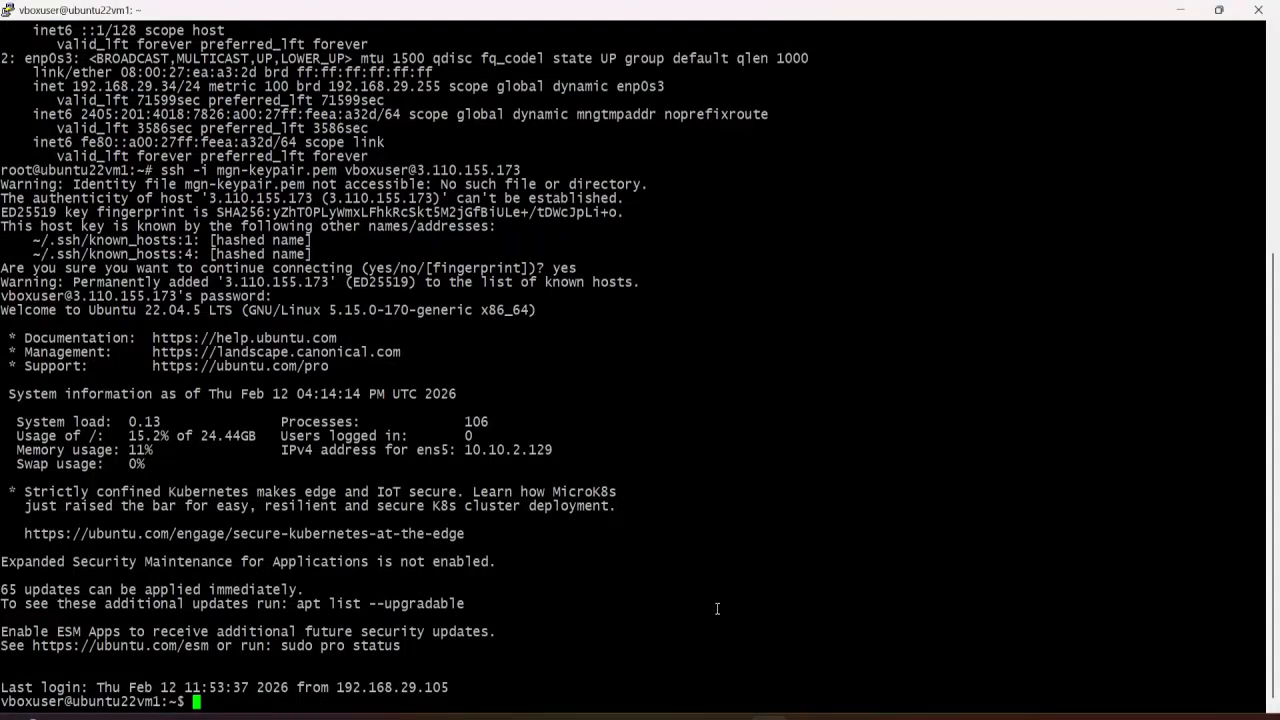
Step: Switch to the PuTTY terminal, exit the open SSH session to the migrated server and clear the screen
type("exi")
type("t")
key("Return")
type("clear")
key("Return")
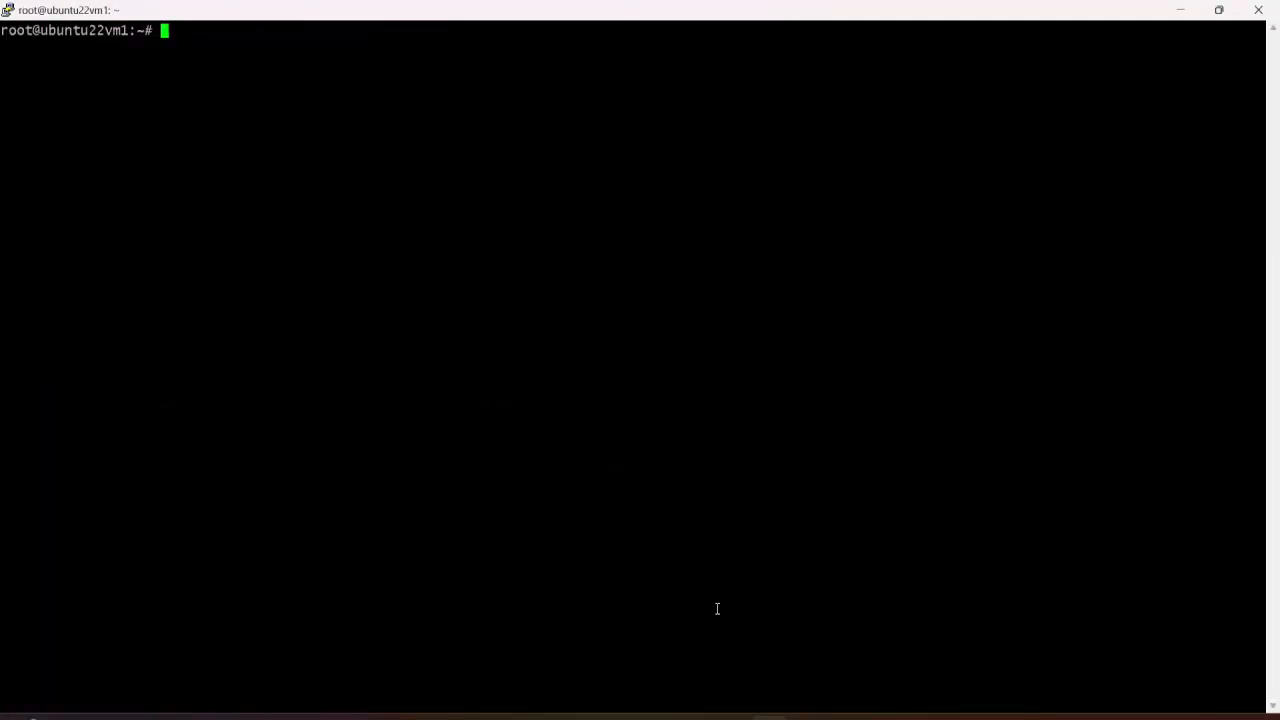
key("Up")
key("Up")
key("BackSpace")
key("BackSpace")
key("BackSpace")
key("BackSpace")
key("BackSpace")
key("BackSpace")
key("BackSpace")
key("BackSpace")
key("BackSpace")
key("BackSpace")
key("BackSpace")
key("BackSpace")
key("BackSpace")
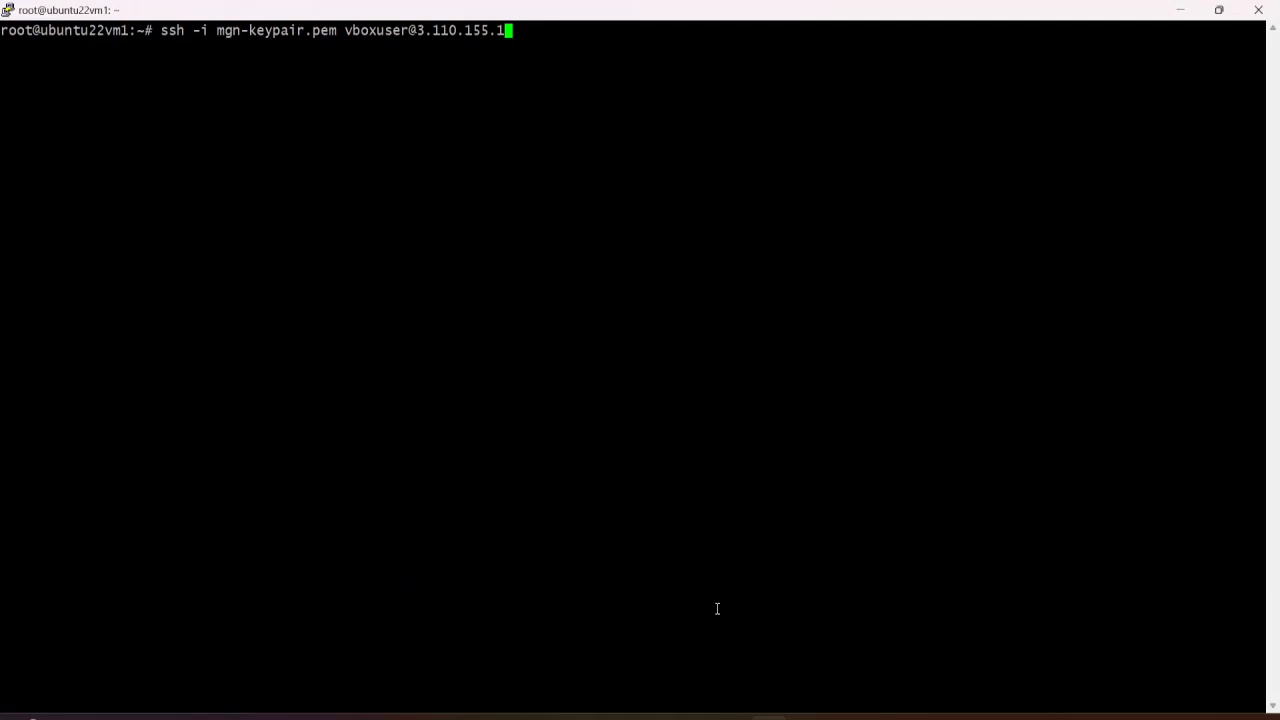
right_click(723, 486)
key("Return")
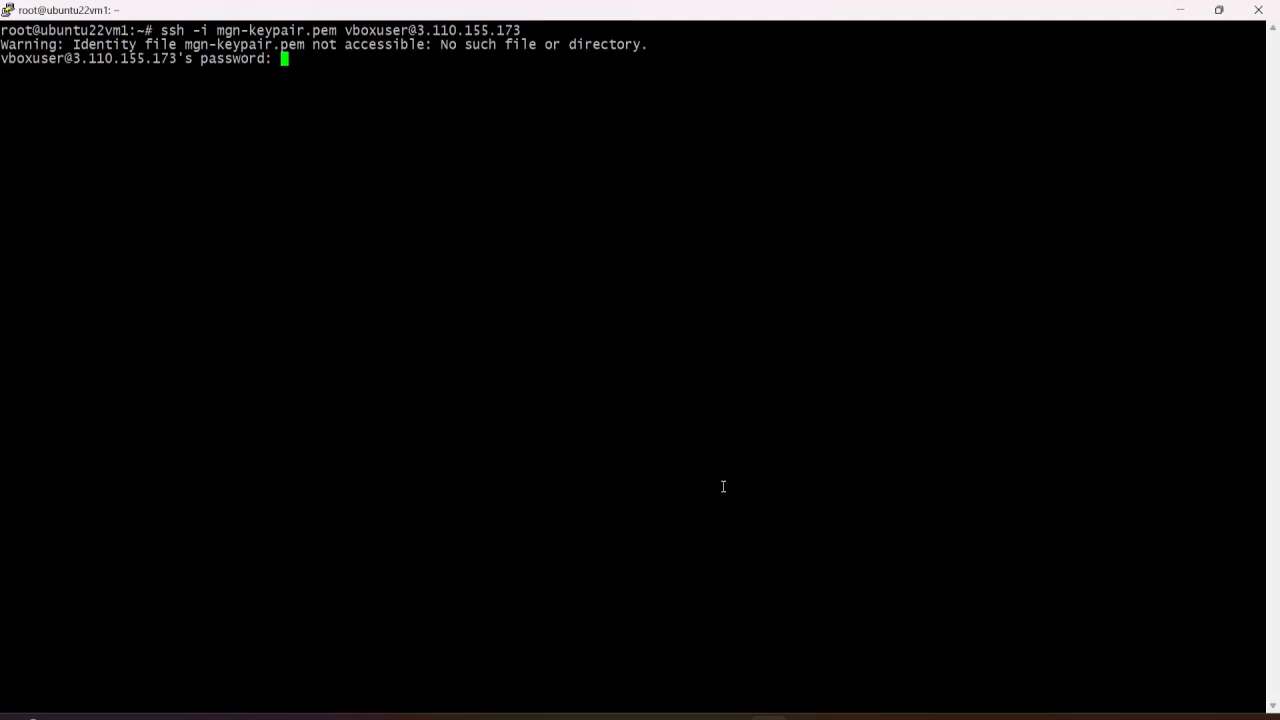
key("Return")
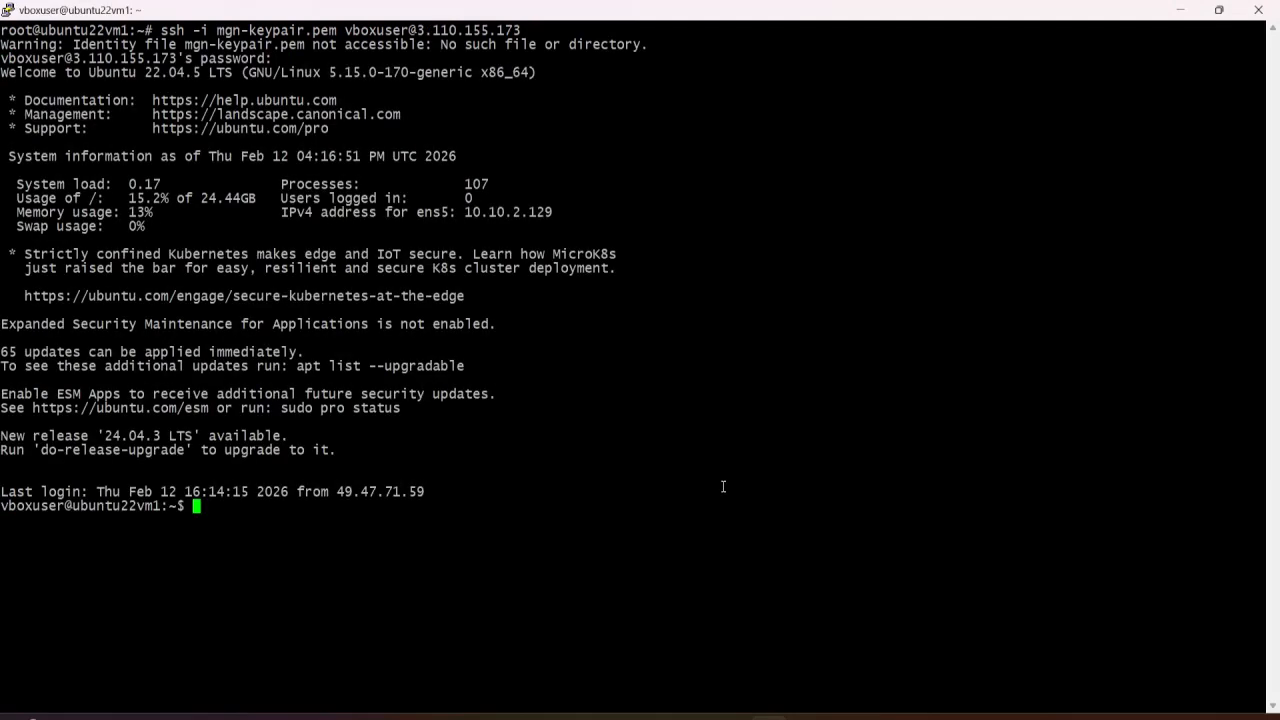
Step: Run ip a on the migrated server and highlight the private IP address of the ens5 interface
type("ip a")
key("Return")
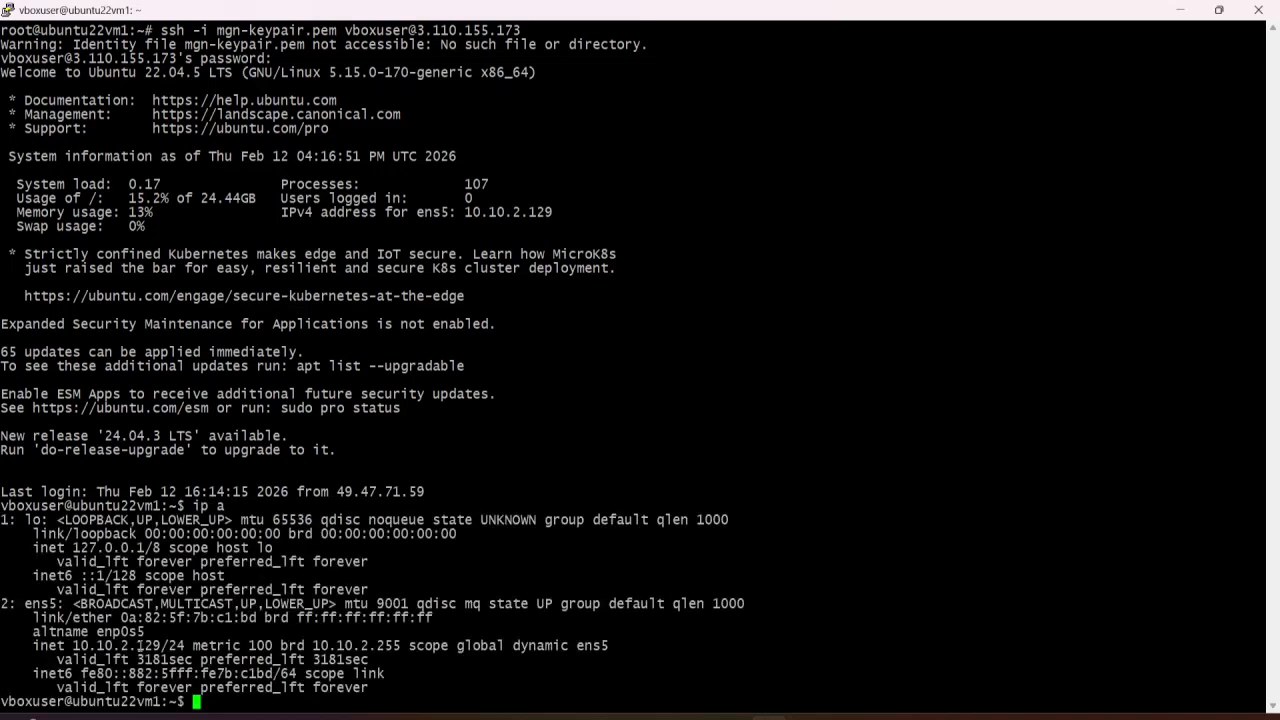
double_click(140, 646)
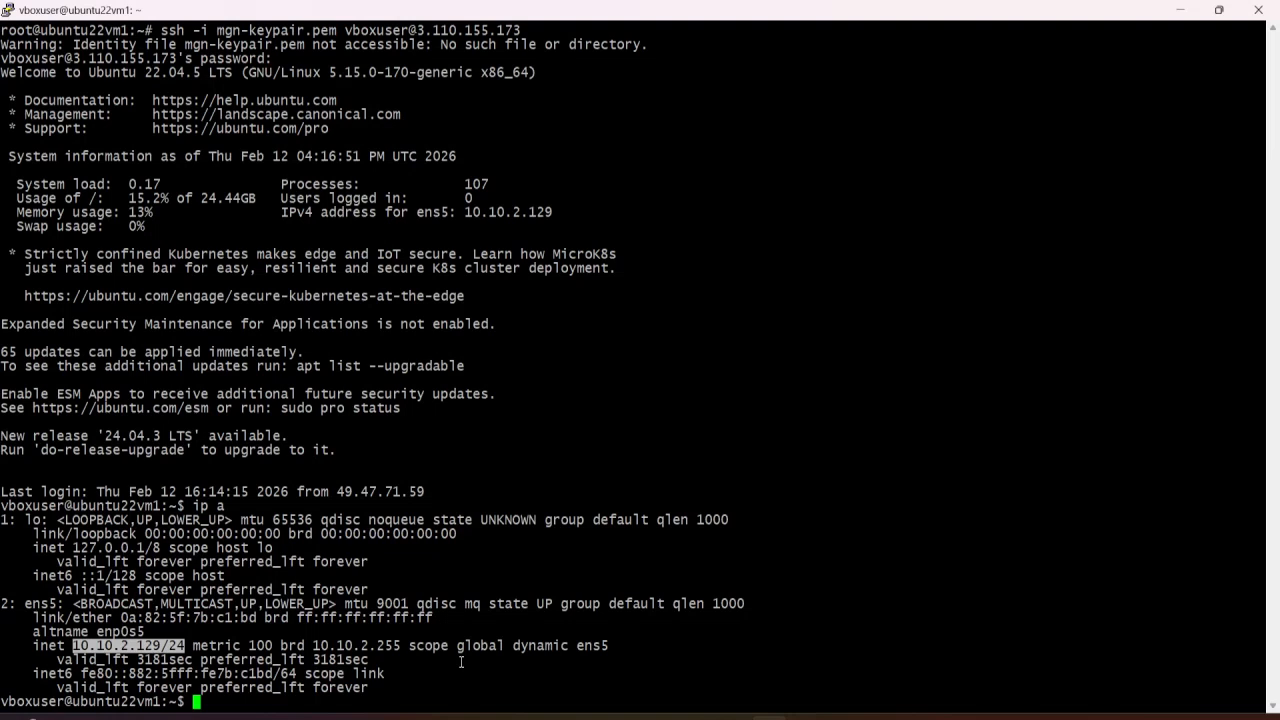
Step: Switch back to Chrome and reload the Application Migration Service active source servers page by way of the server's launch settings
left_click(693, 717)
left_click(612, 655)
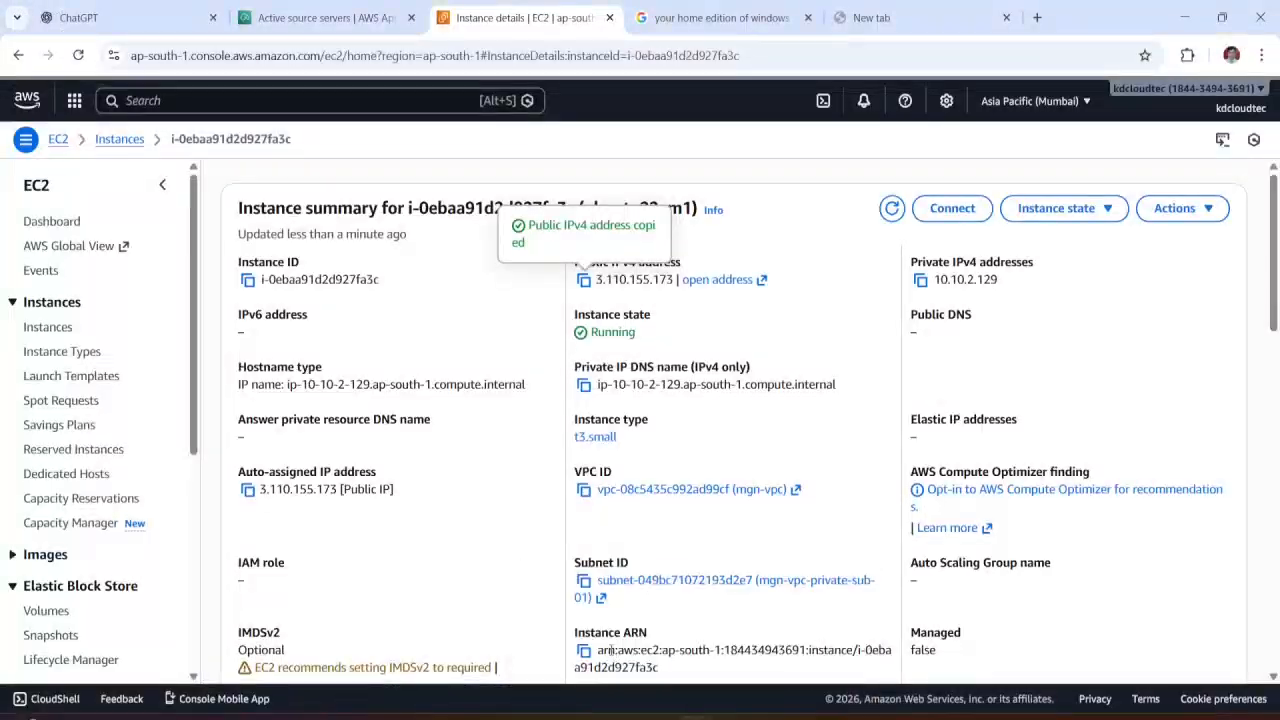
left_click(348, 20)
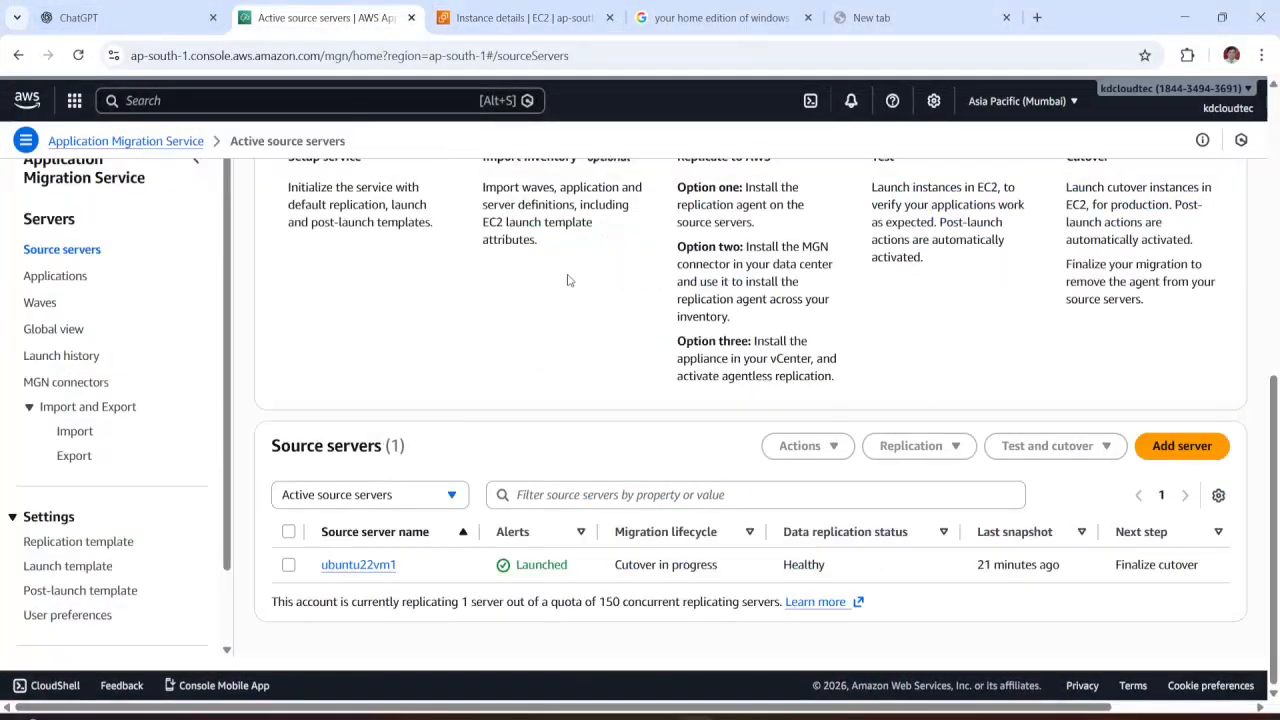
left_click(18, 56)
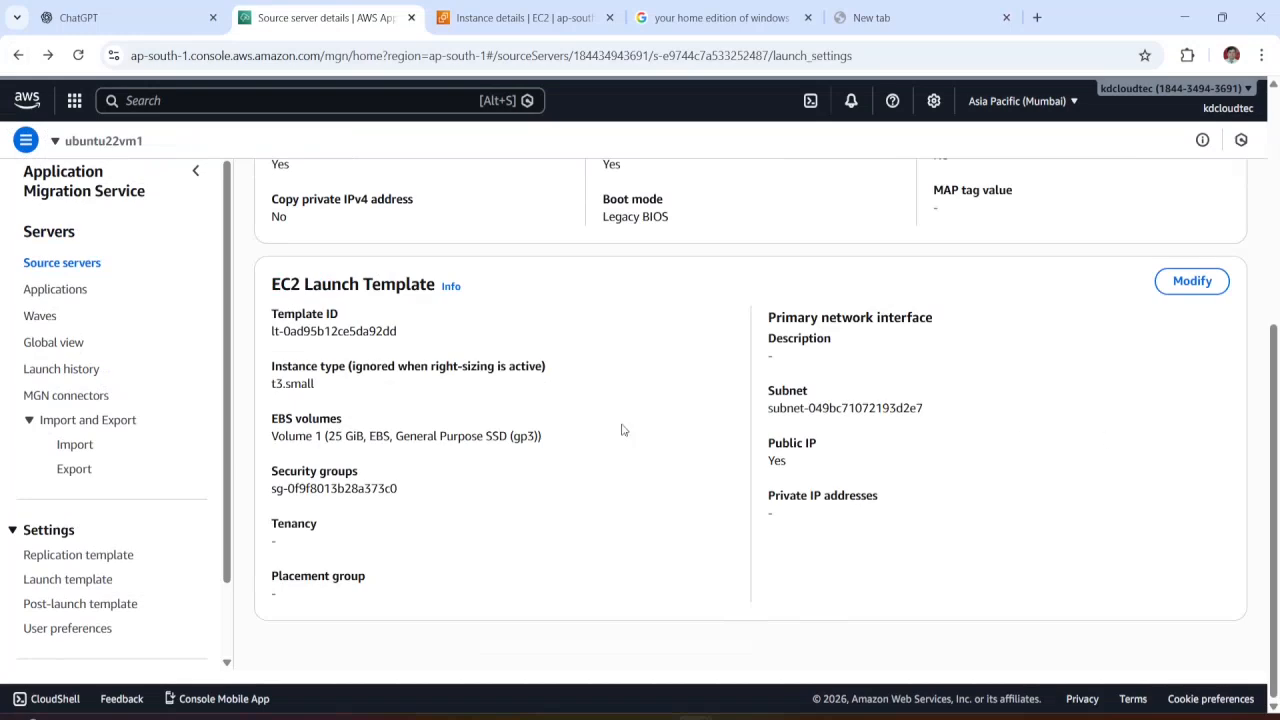
left_click(87, 268)
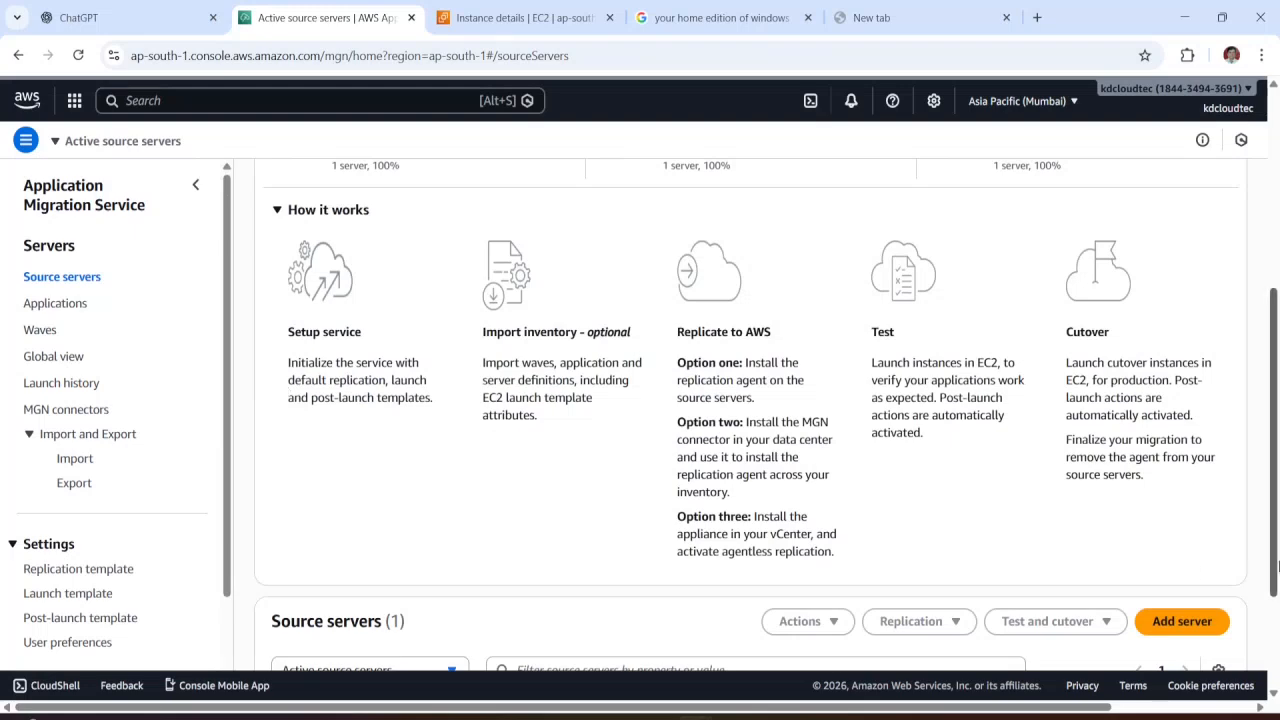
Step: Finalize the cutover for source server ubuntu22vm1 in Application Migration Service and confirm the finalization
left_click_drag(1277, 428, 1262, 588)
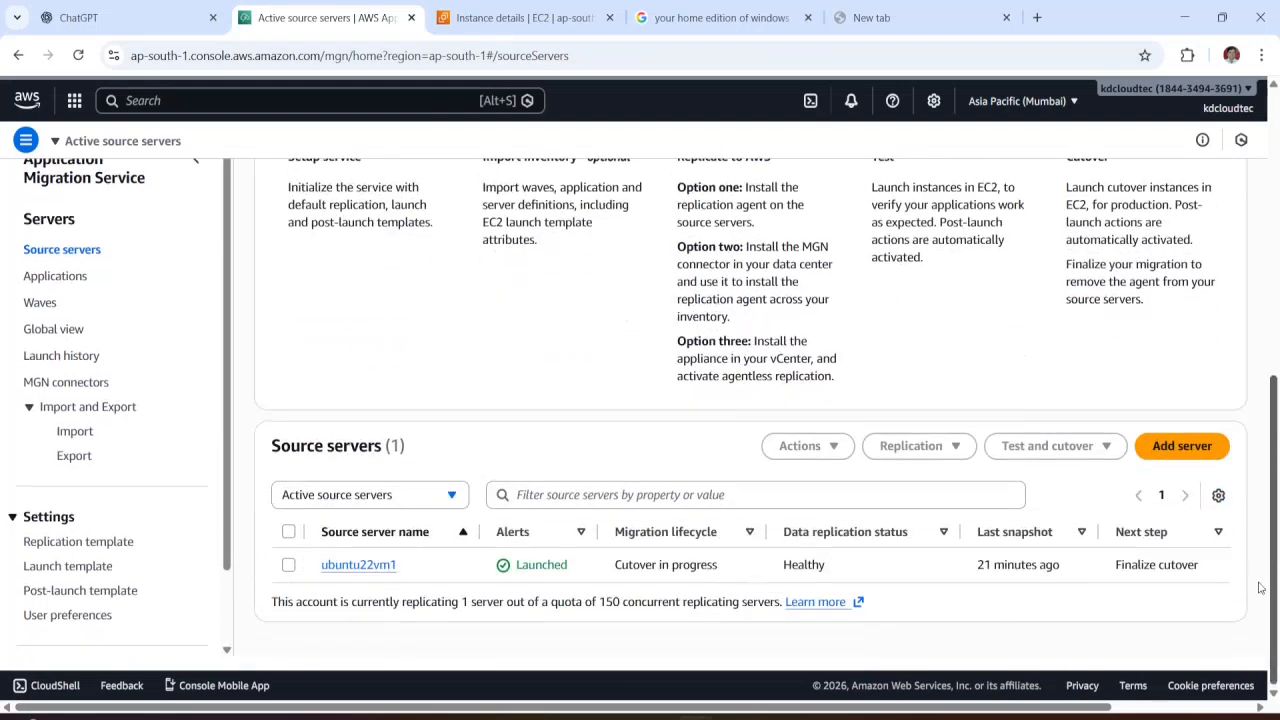
left_click(288, 566)
left_click(1047, 446)
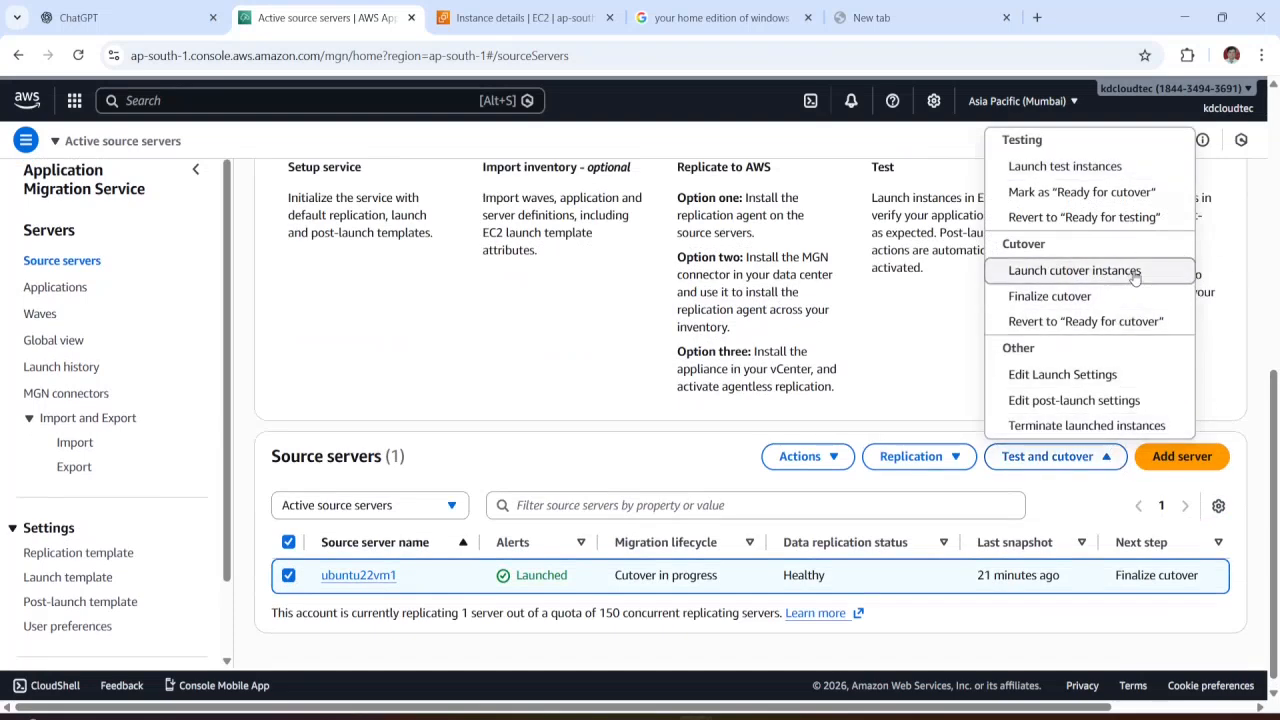
left_click(1045, 299)
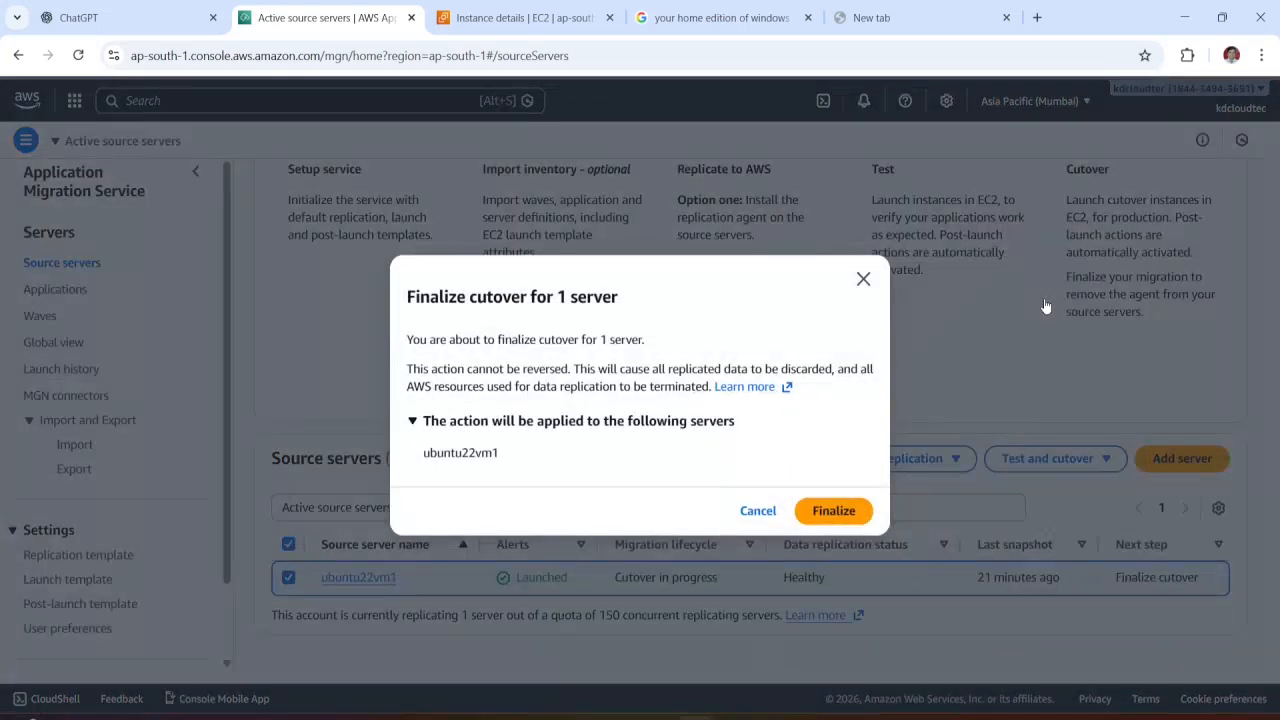
left_click(836, 521)
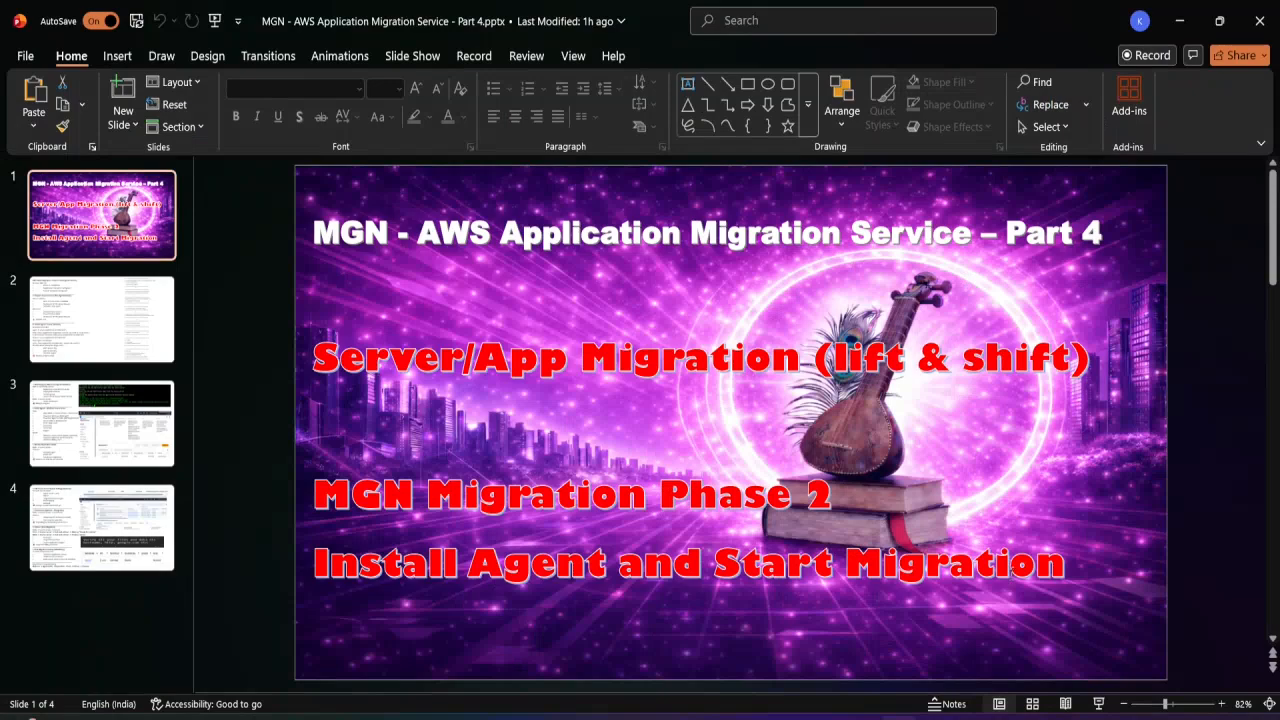
Step: In the PowerPoint deck on AWS MGN Part 4, review slide 2 on migration Phase-2 and go on to slide 3
left_click(127, 336)
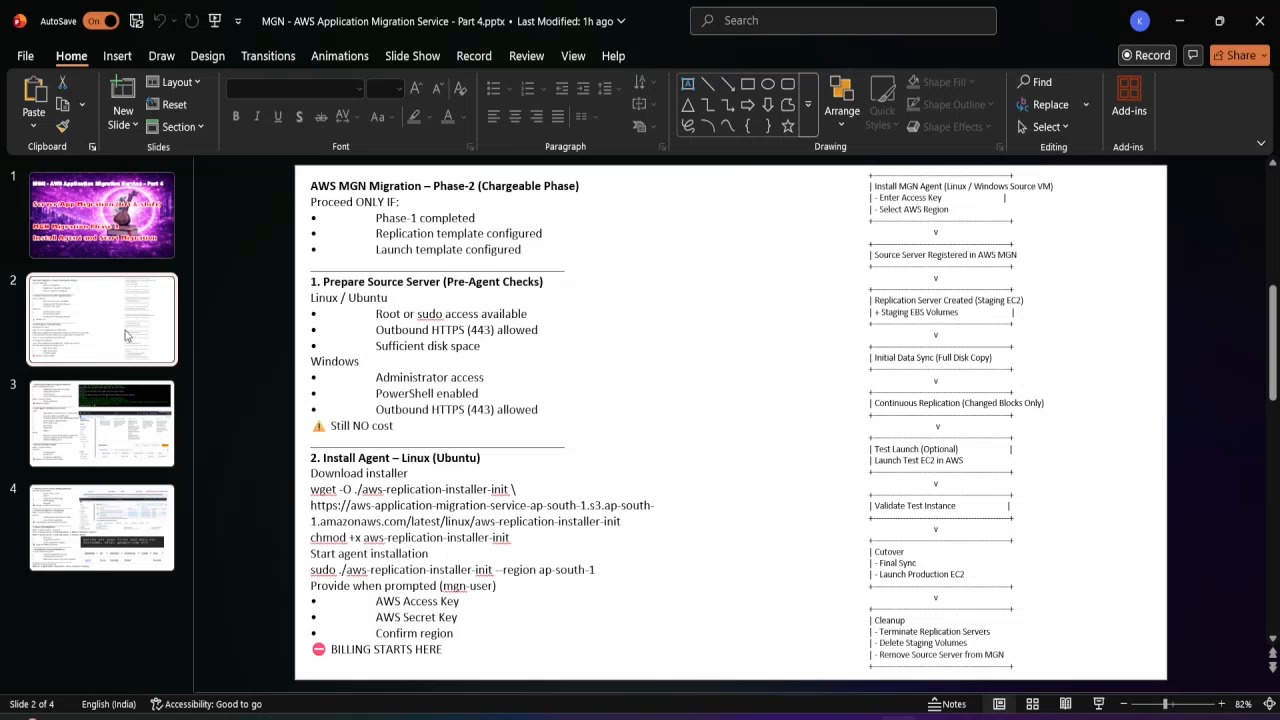
left_click(115, 443)
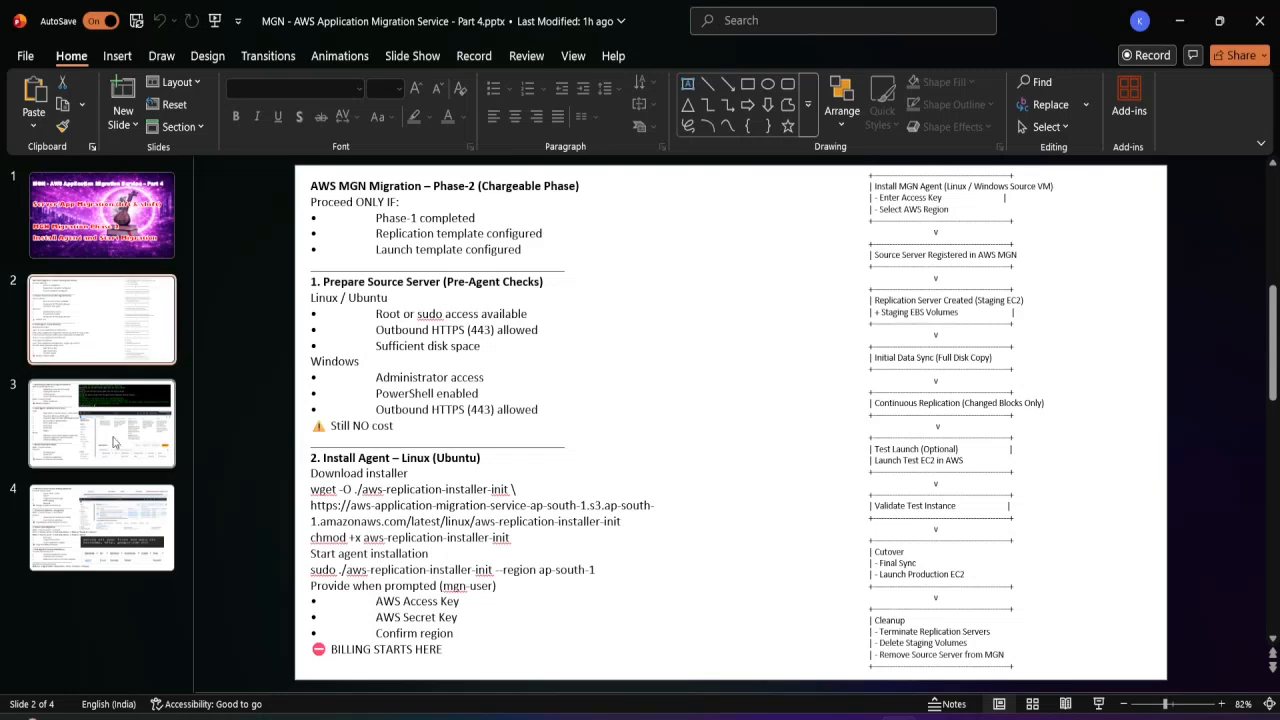